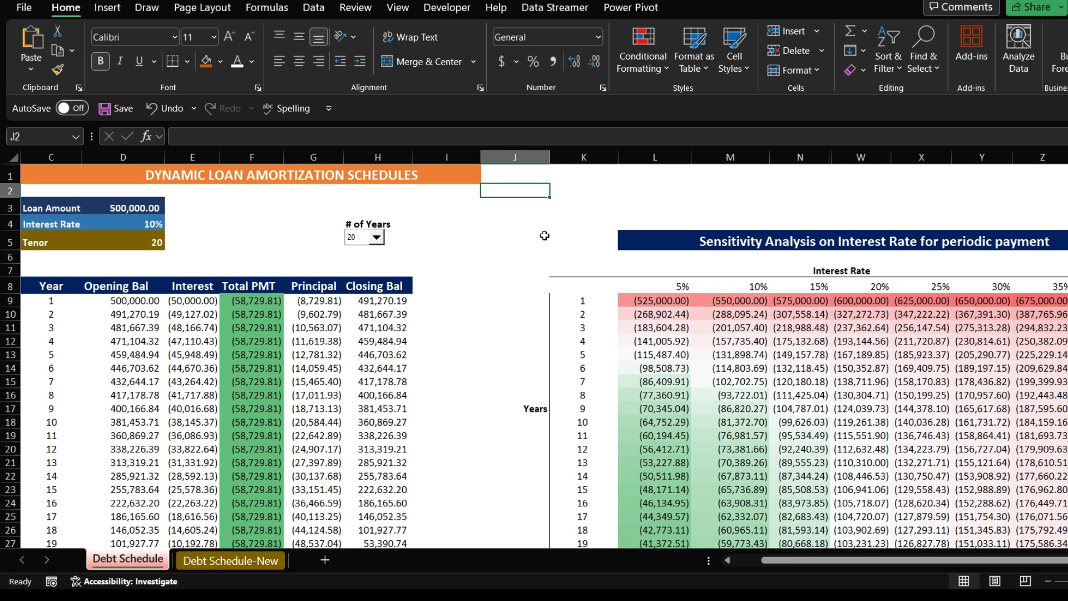
Try the amortization schedule with 15 years and with 17 years in the # of Years selector
left_click(377, 237)
left_click(361, 271)
left_click(377, 238)
left_click(361, 287)
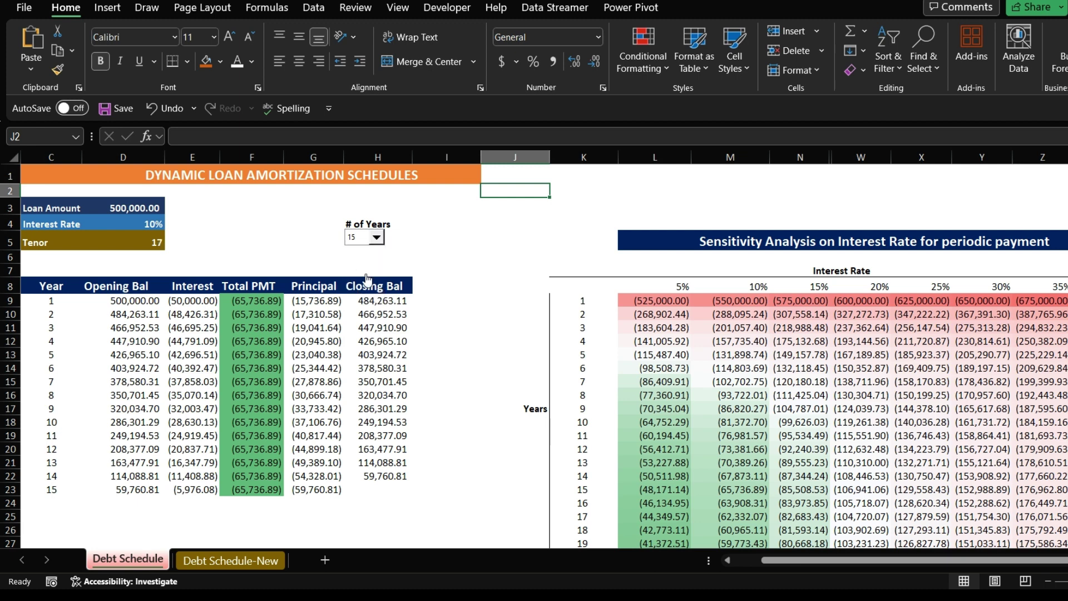
Set the # of Years selector to 2 to shorten the amortization schedule
left_click(377, 238)
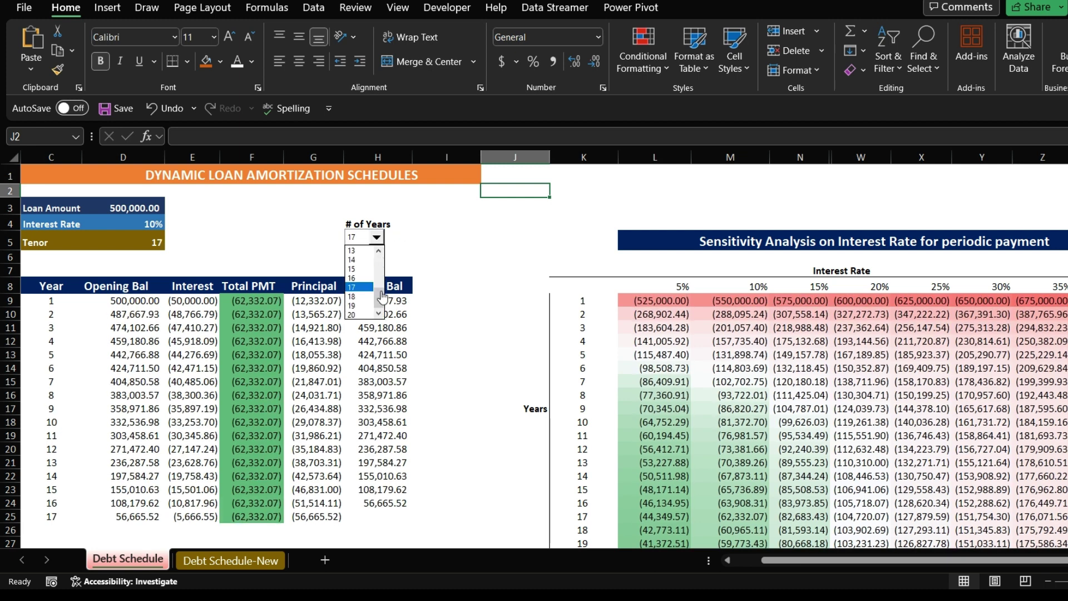
left_click_drag(381, 298, 380, 257)
left_click(359, 260)
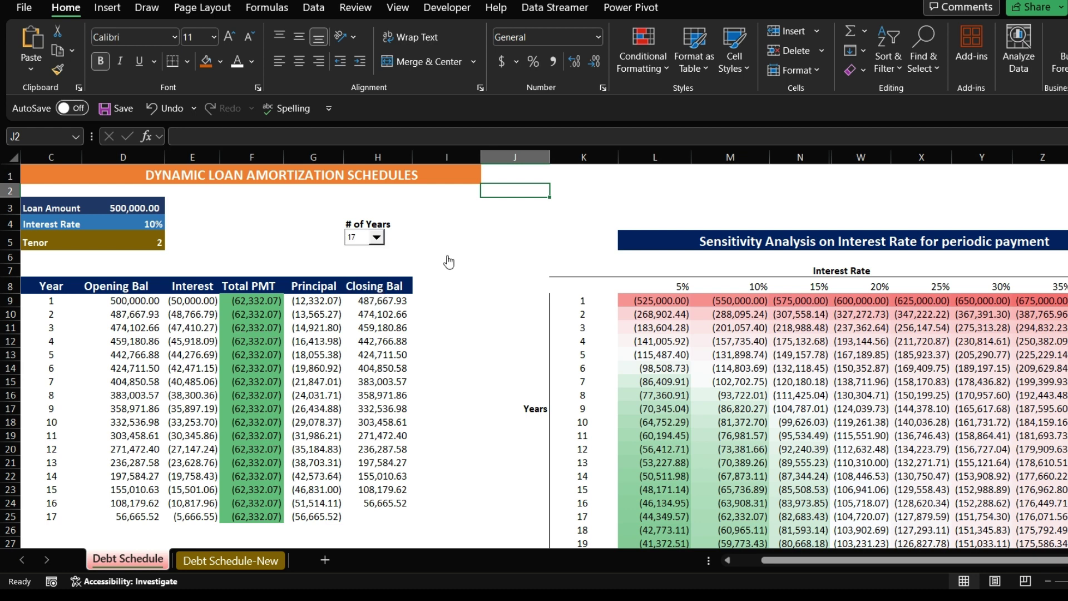
Set the # of Years selector to 17 to lengthen the amortization schedule
left_click(378, 239)
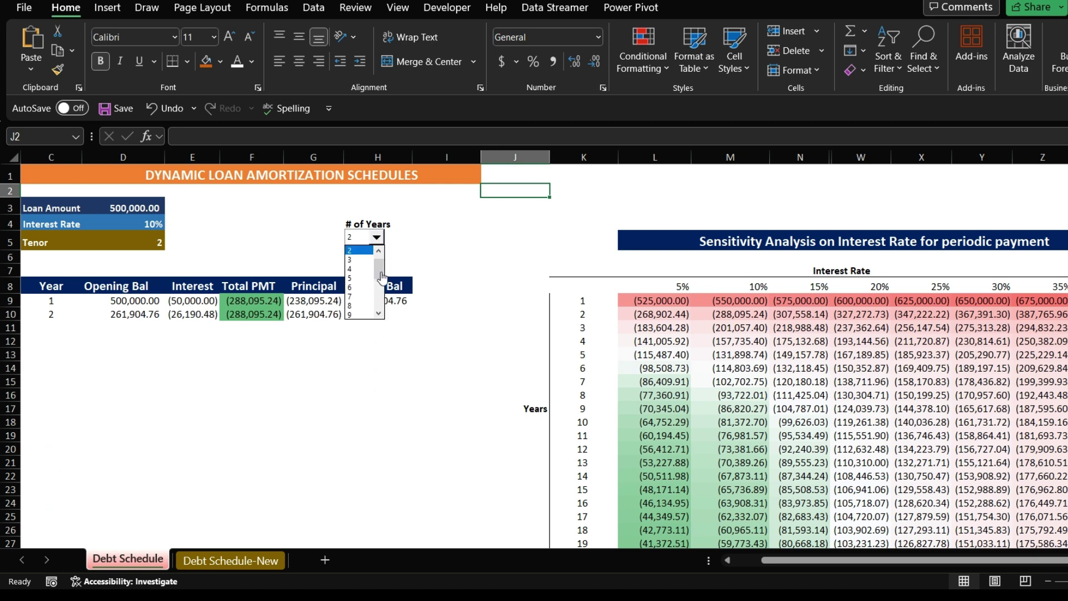
left_click_drag(382, 276, 381, 298)
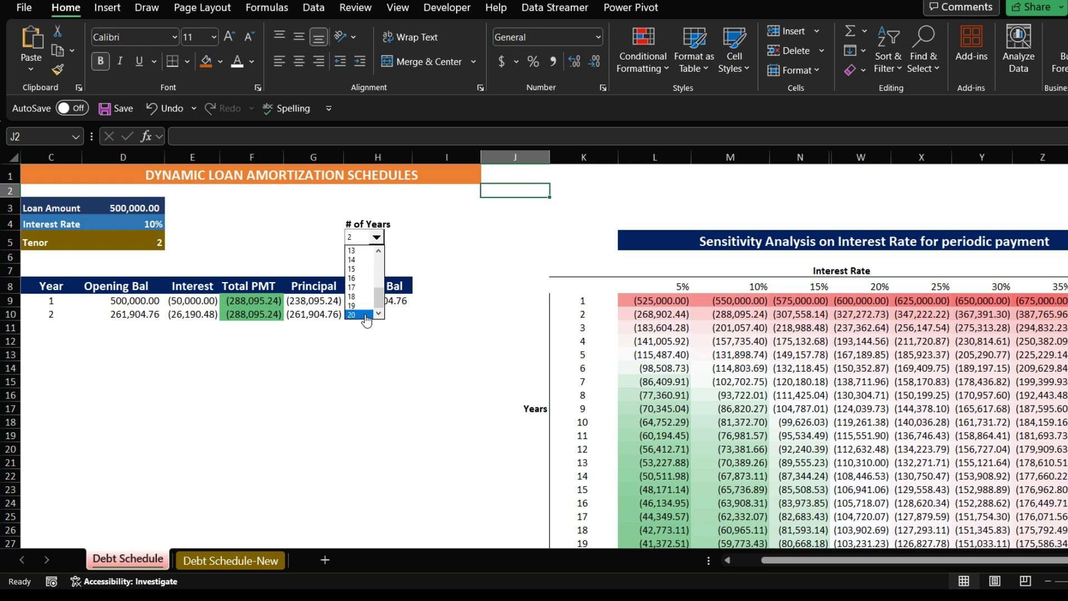
left_click(353, 289)
left_click(479, 283)
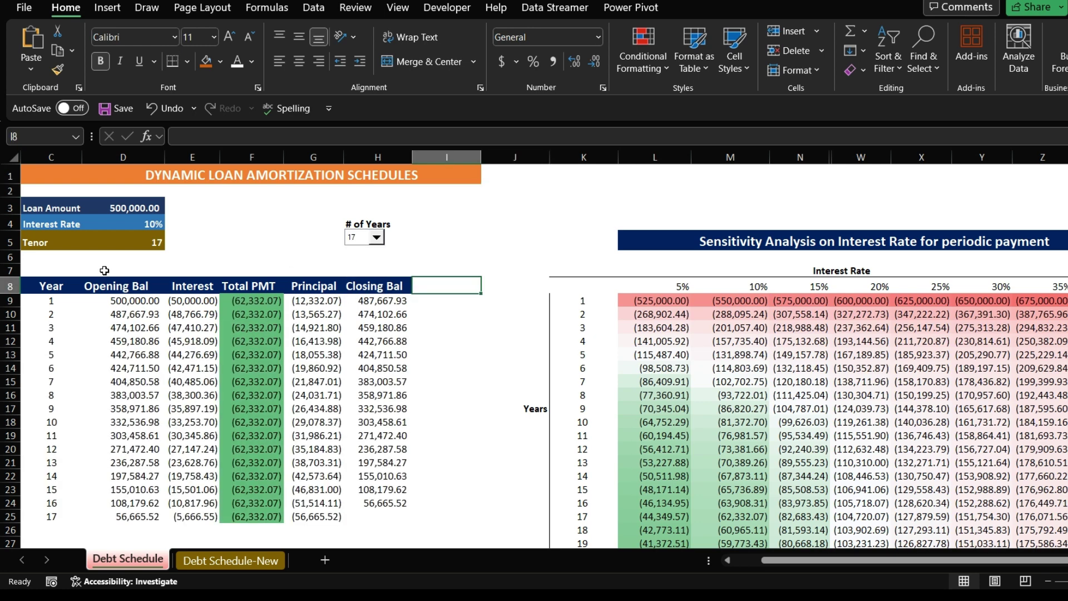
left_click(532, 266)
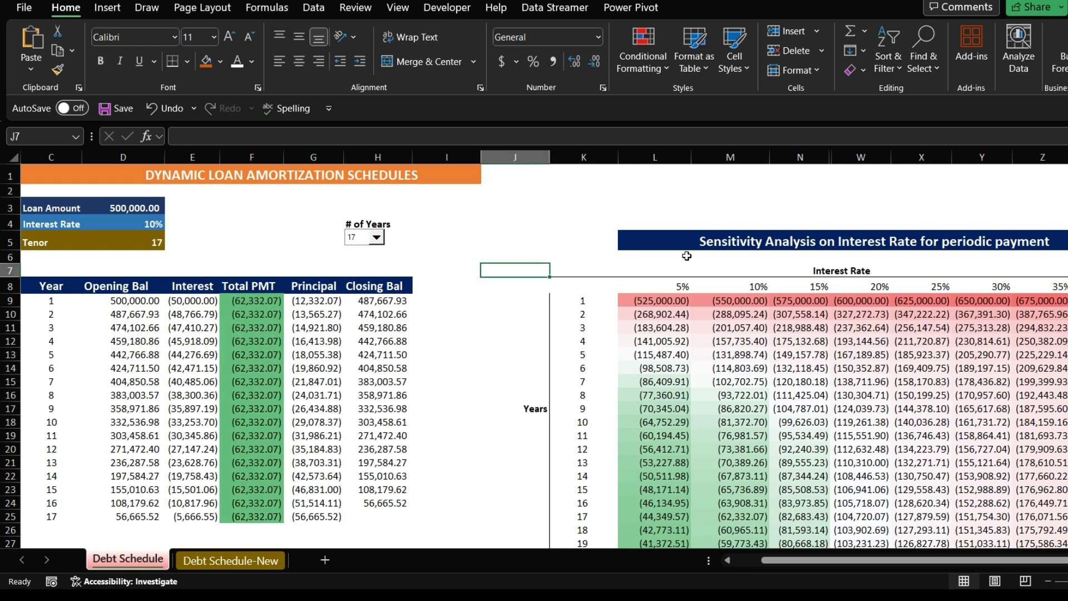
left_click(721, 253)
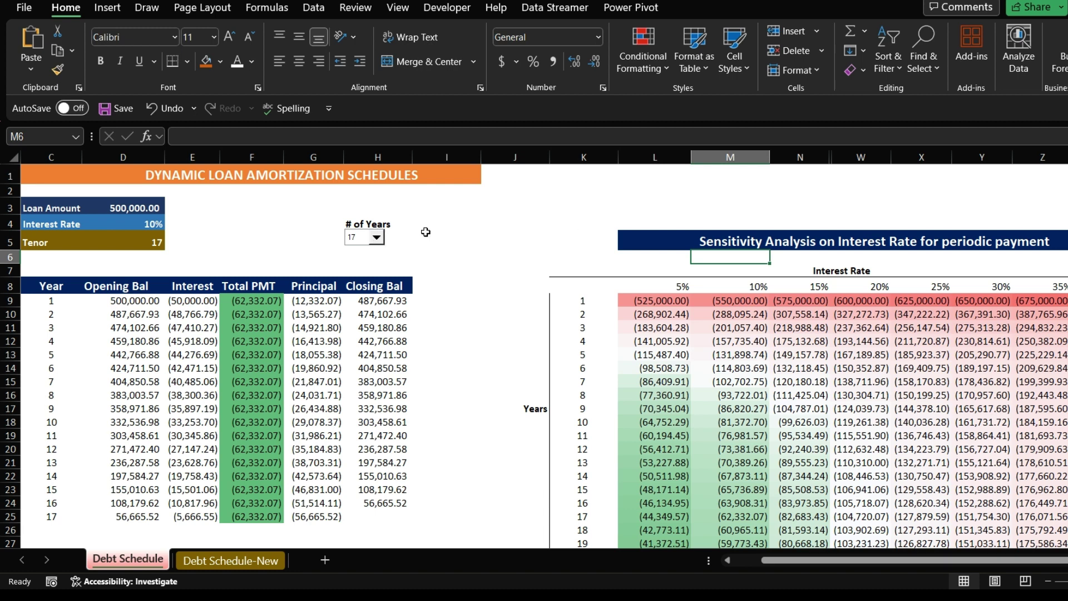
left_click(363, 221)
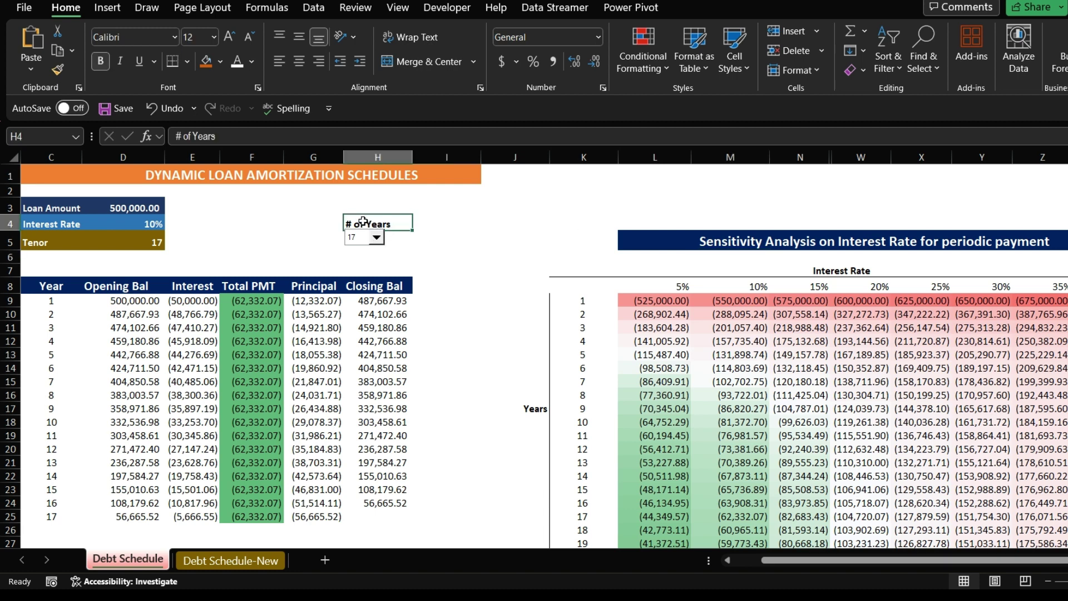
left_click(435, 258)
left_click(360, 220)
Set the number of years to 15 and check the first-year Total PMT formula
left_click(377, 237)
left_click(359, 270)
left_click(249, 305)
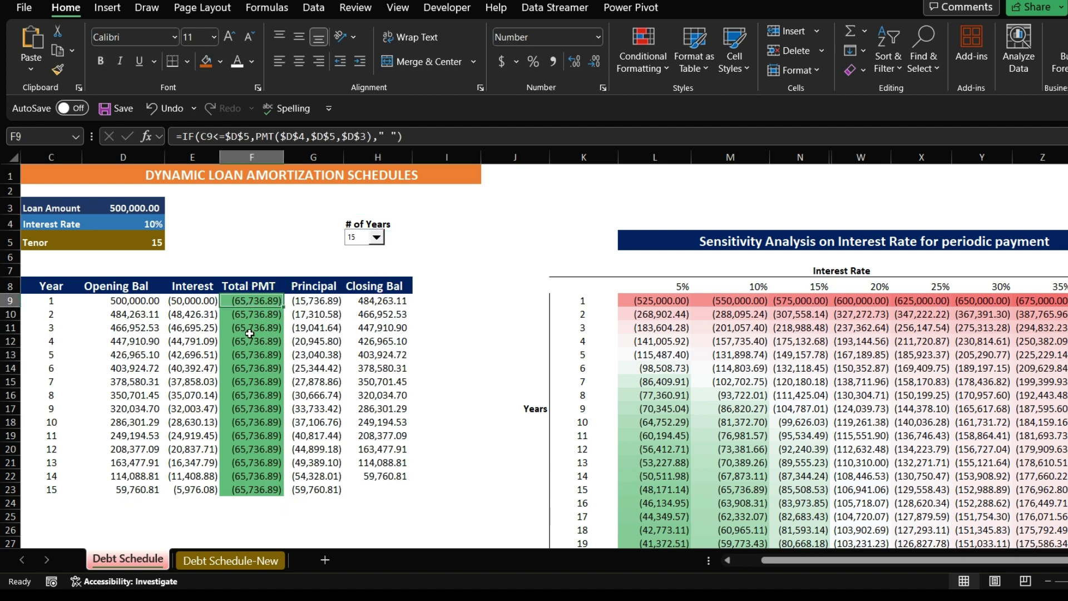
left_click(470, 239)
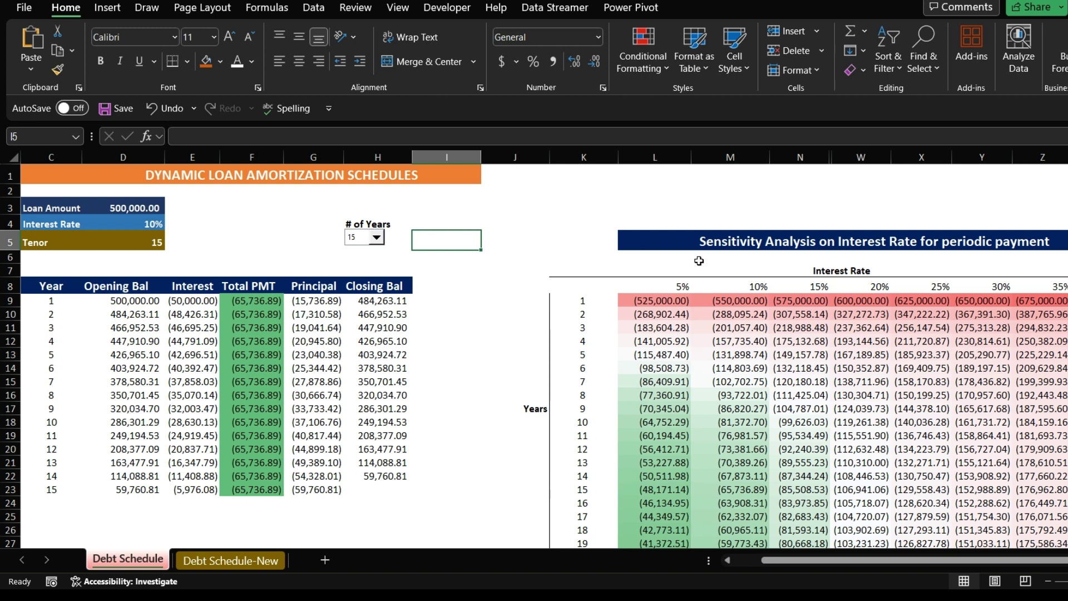
Examine the sensitivity table's periodic payments across the different interest rates and years
left_click(675, 244)
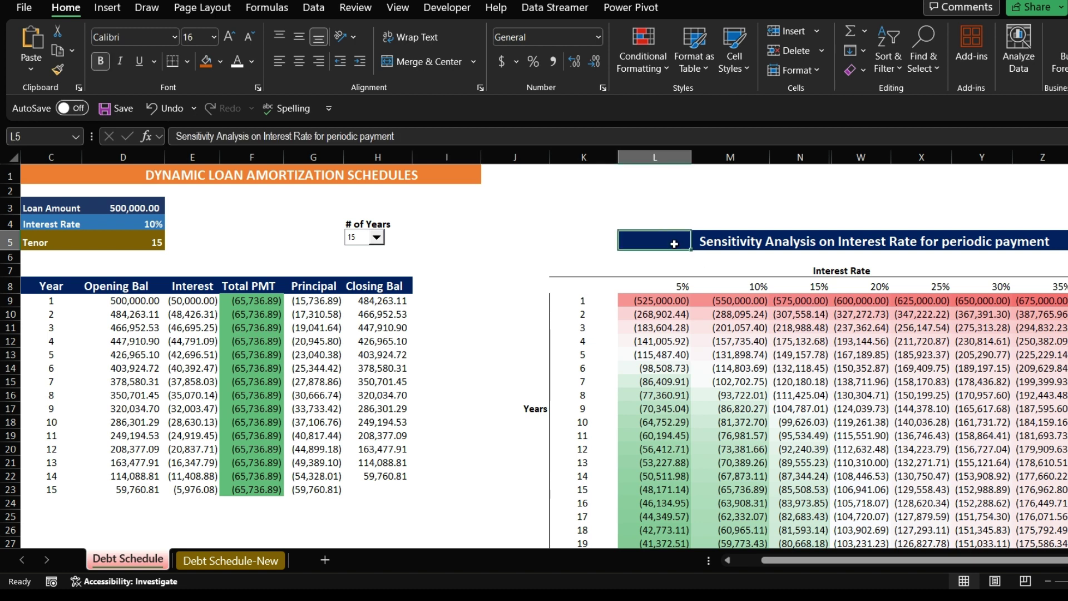
left_click(671, 283)
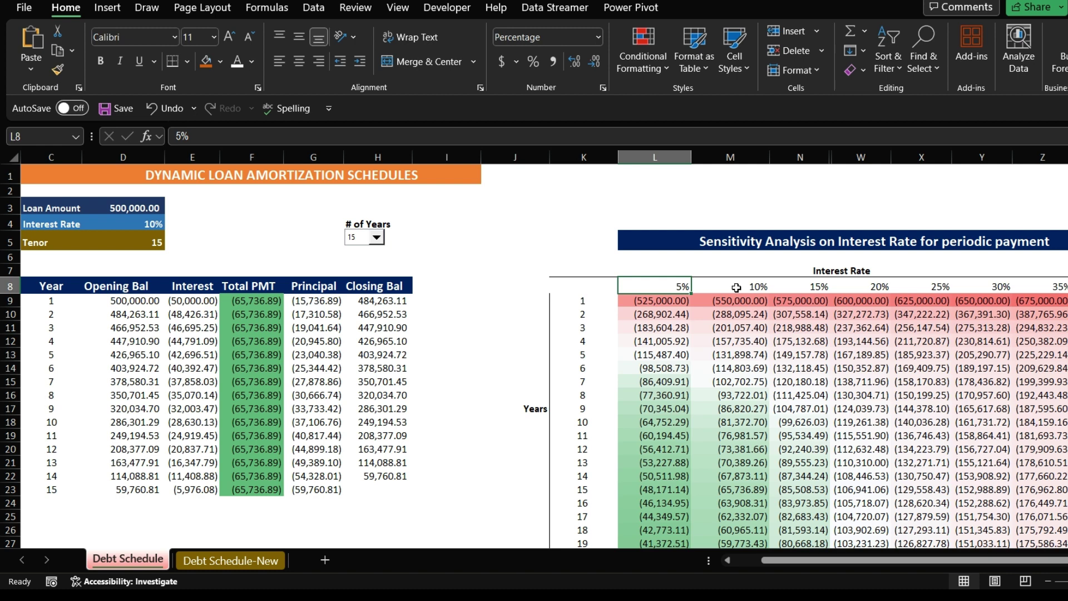
left_click(745, 288)
left_click(826, 285)
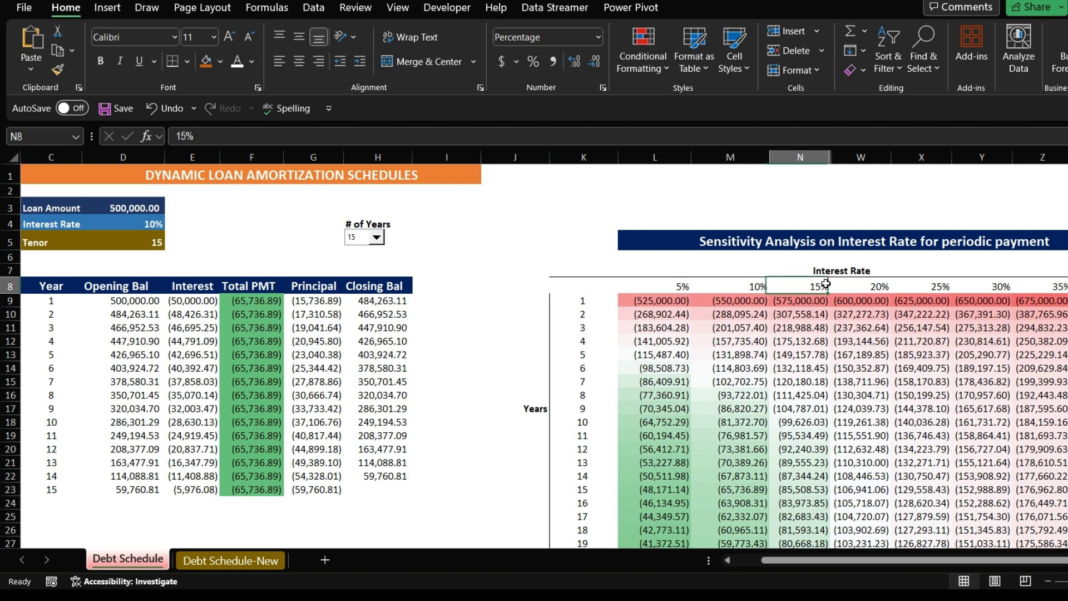
left_click(757, 329)
left_click(732, 369)
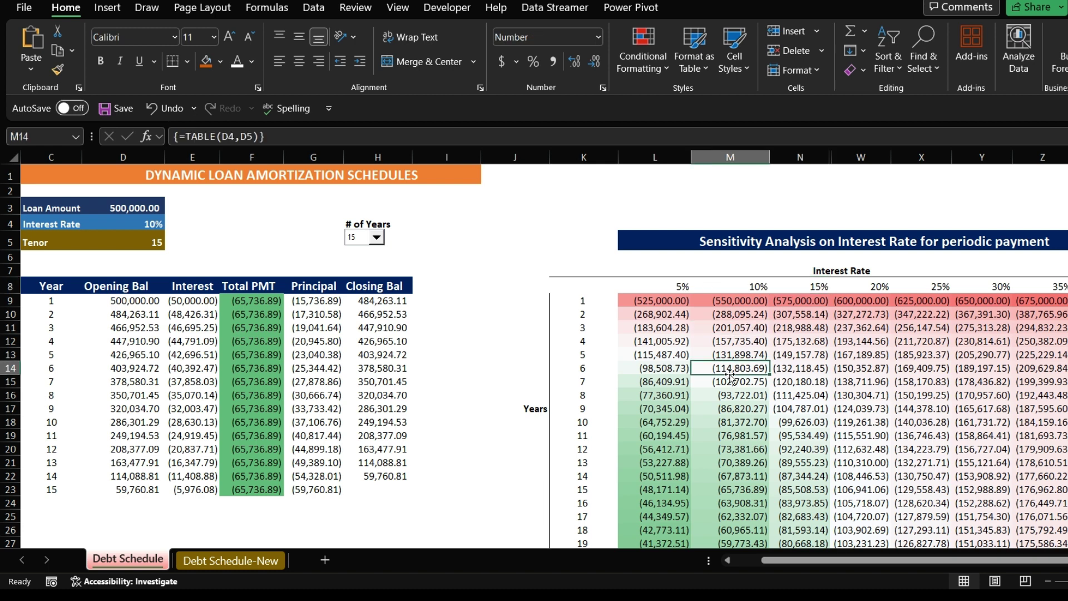
left_click(659, 393)
left_click(674, 444)
left_click(801, 441)
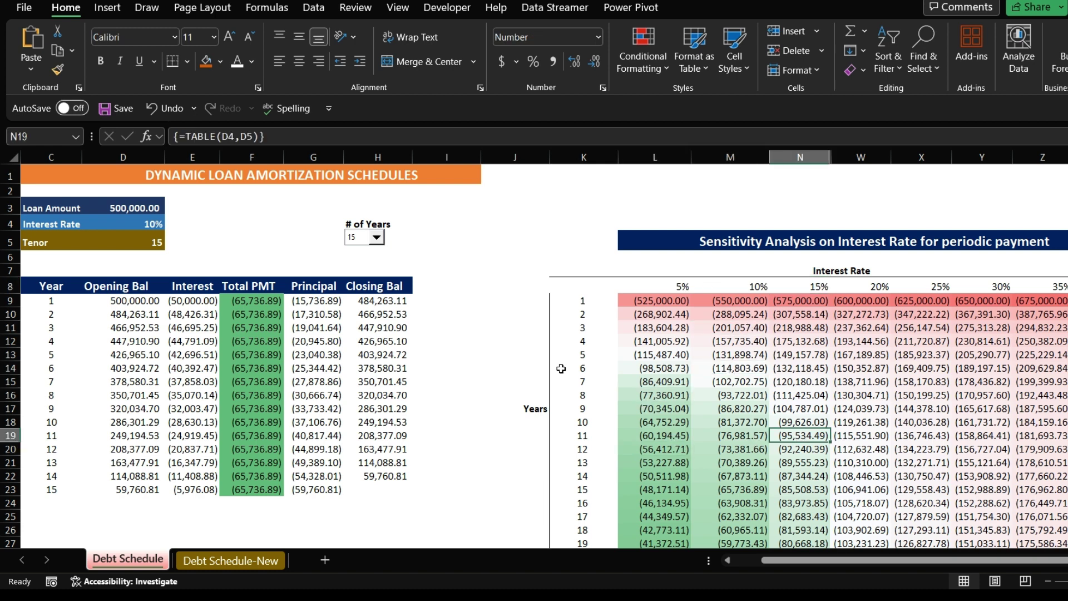
left_click(657, 365)
left_click(648, 355)
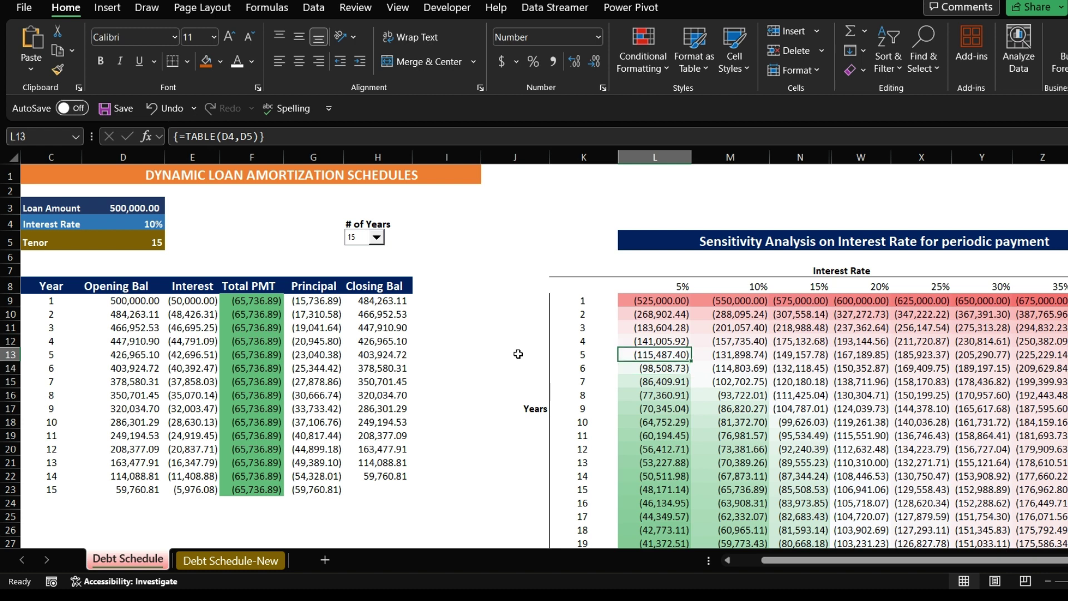
left_click(776, 358)
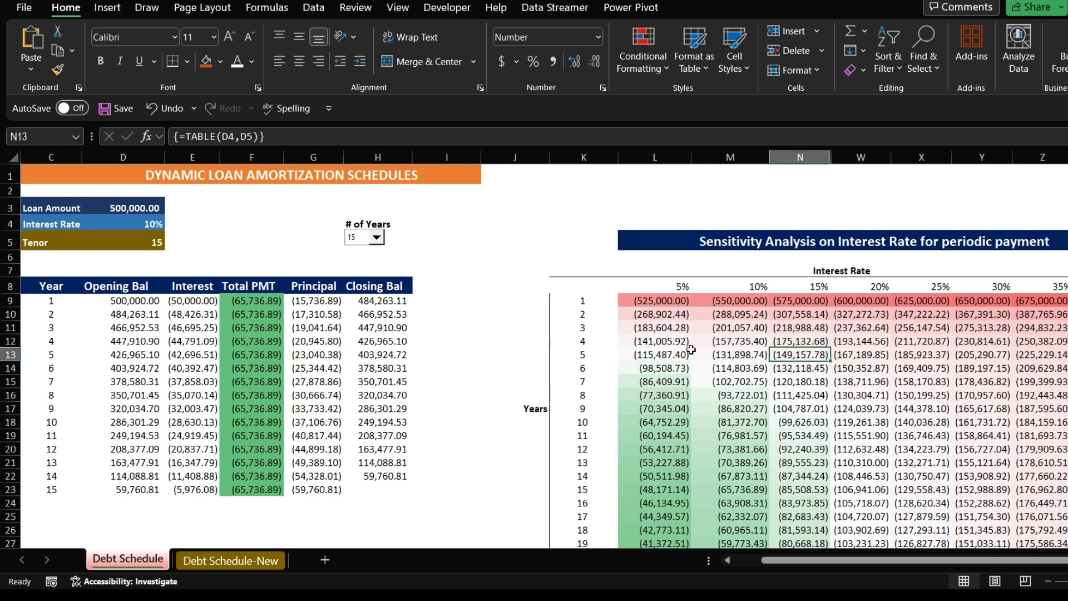
Set the # of Years selector of the amortization schedule to 19
left_click(405, 342)
left_click(375, 237)
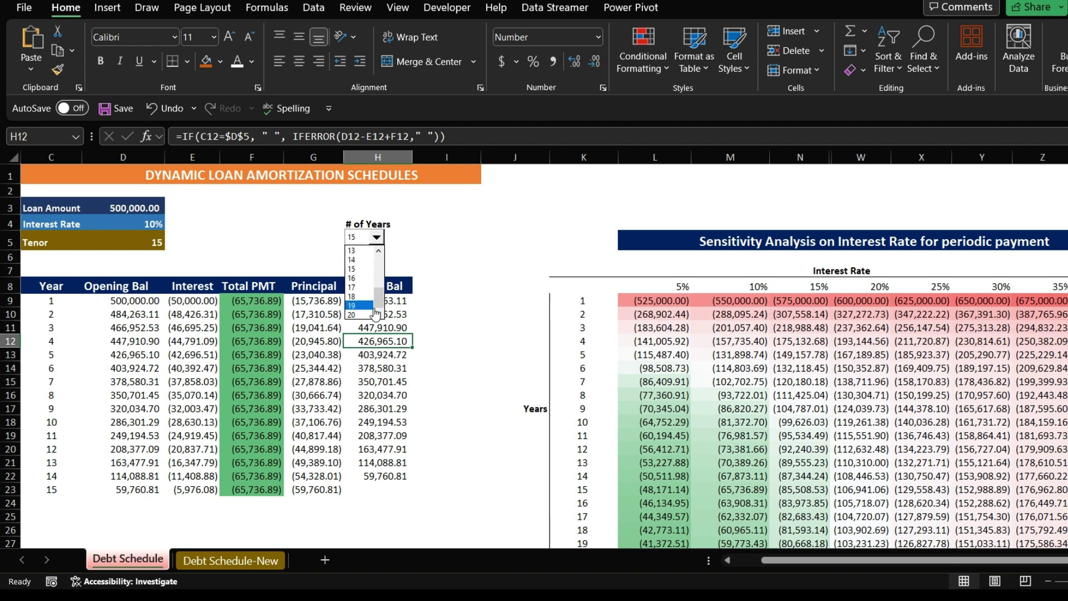
left_click(362, 306)
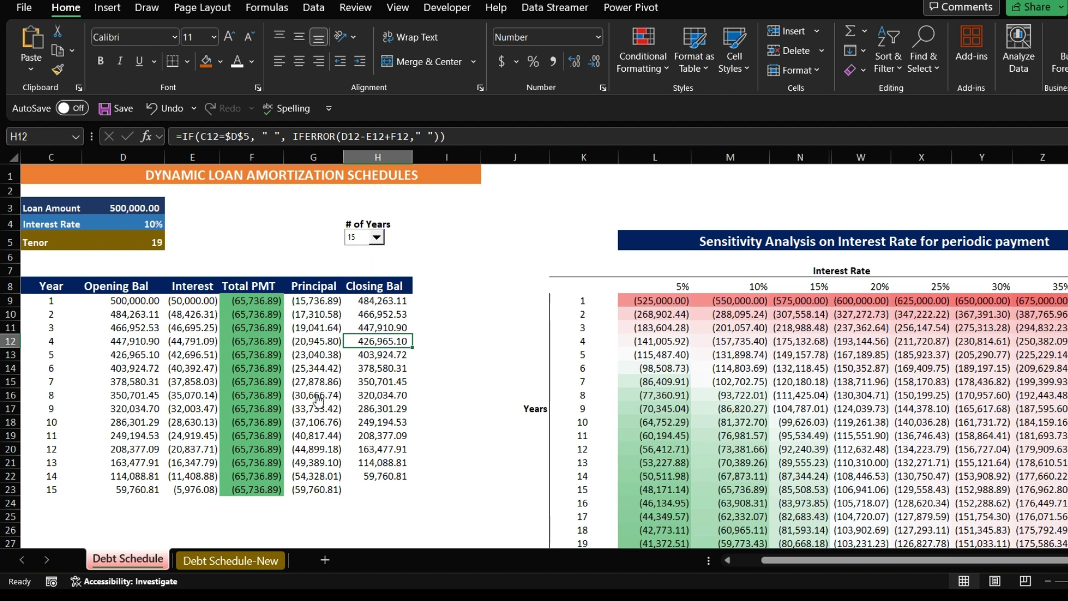
left_click(252, 462)
Go to the Debt Schedule-New sheet and review its loan amount, interest rate and number of years inputs
left_click(242, 562)
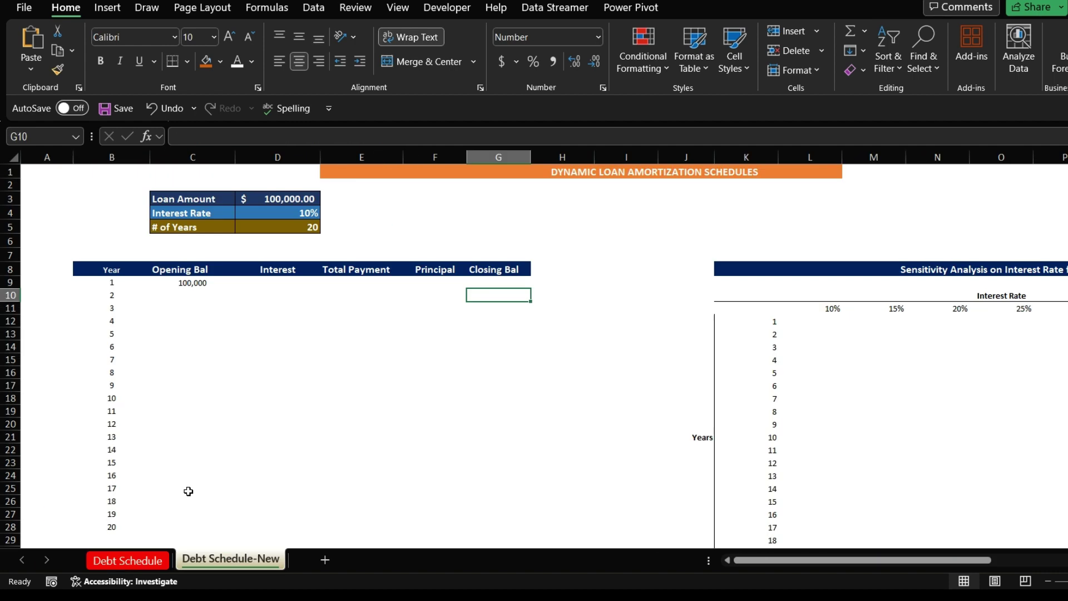
left_click(285, 319)
left_click(404, 199)
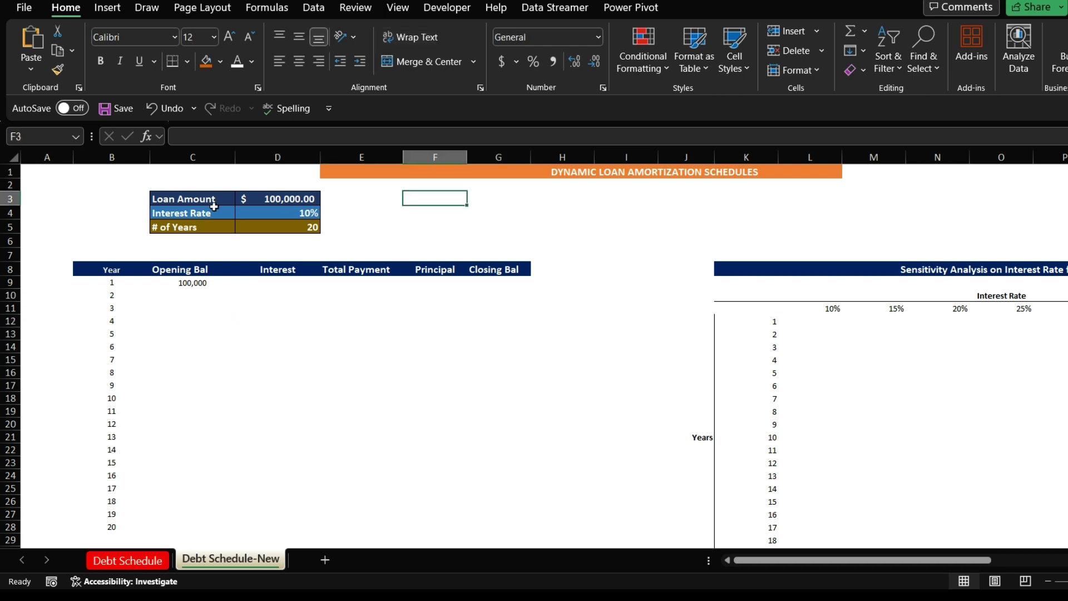
left_click(186, 198)
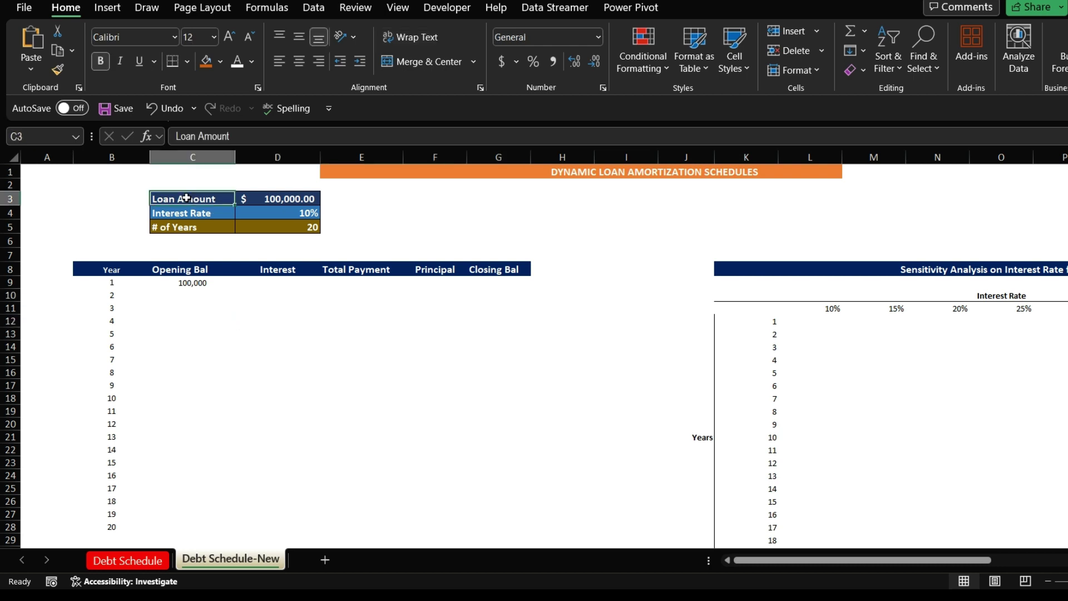
left_click(276, 200)
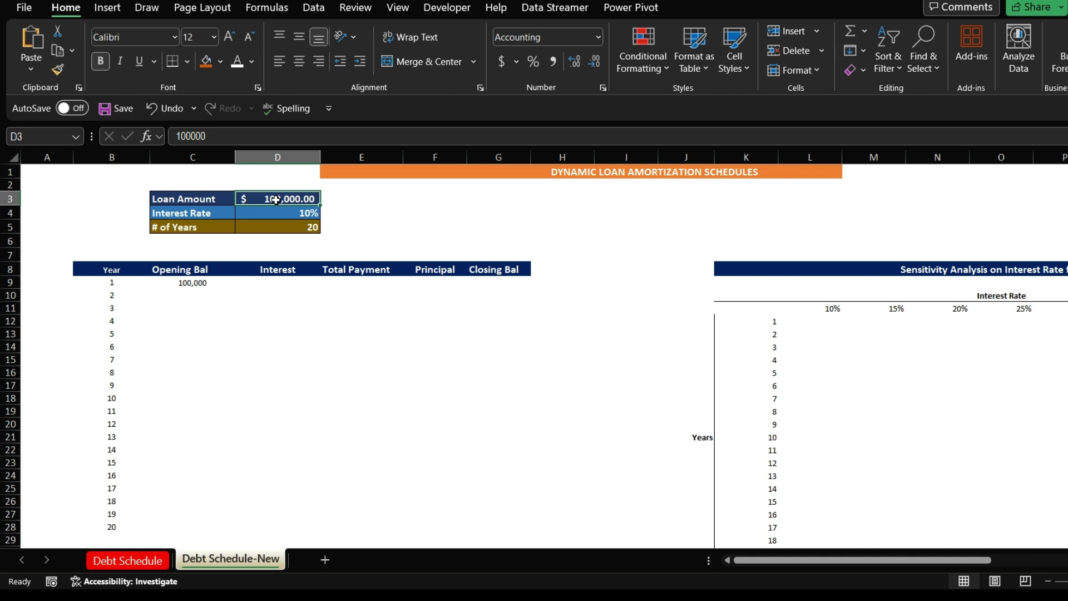
left_click(180, 213)
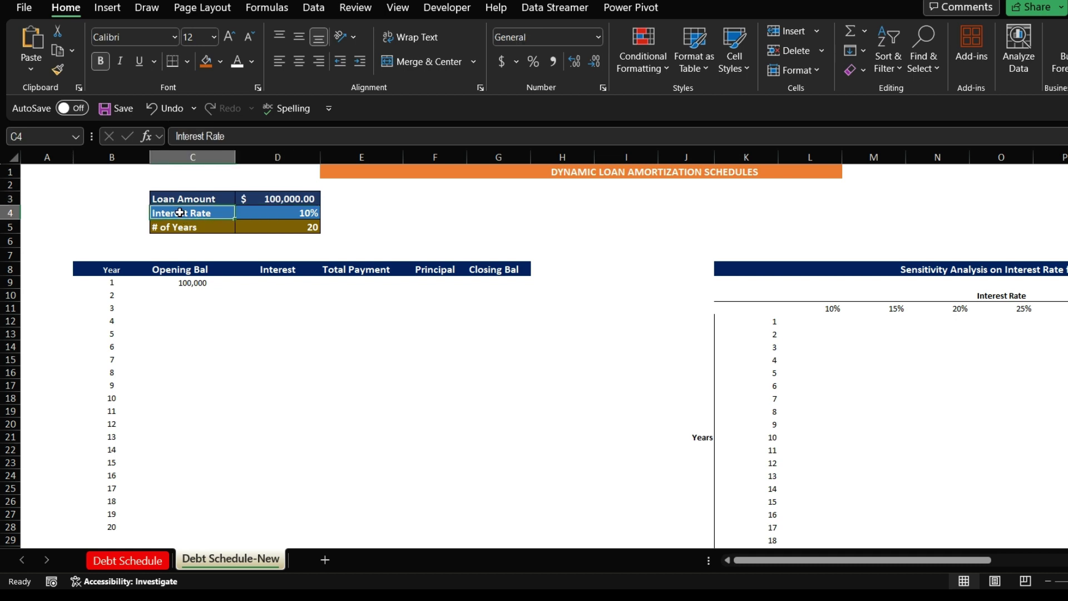
left_click(304, 213)
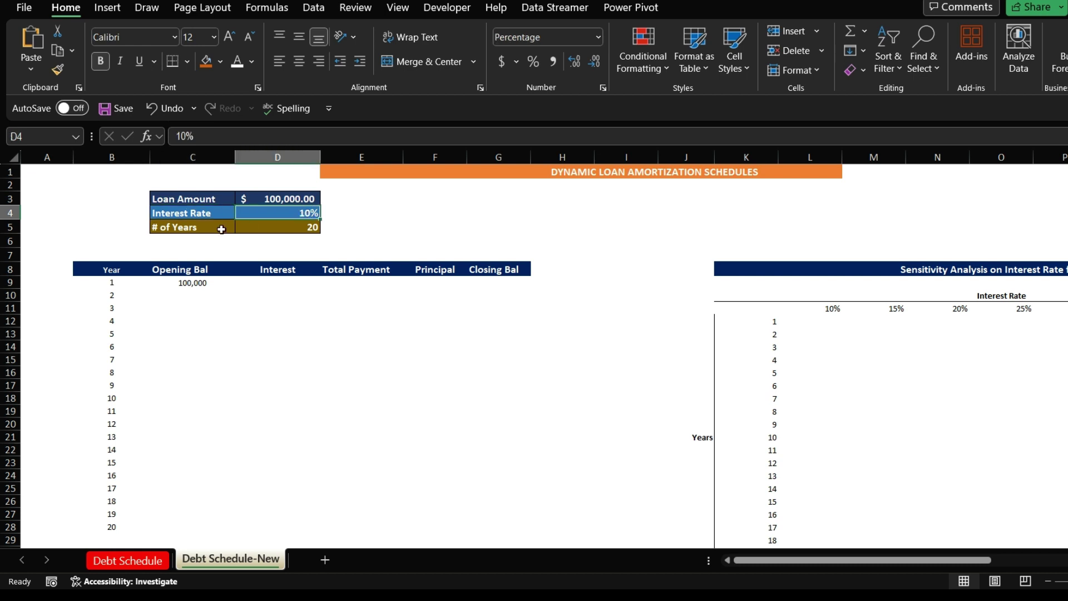
left_click(205, 231)
left_click(277, 227)
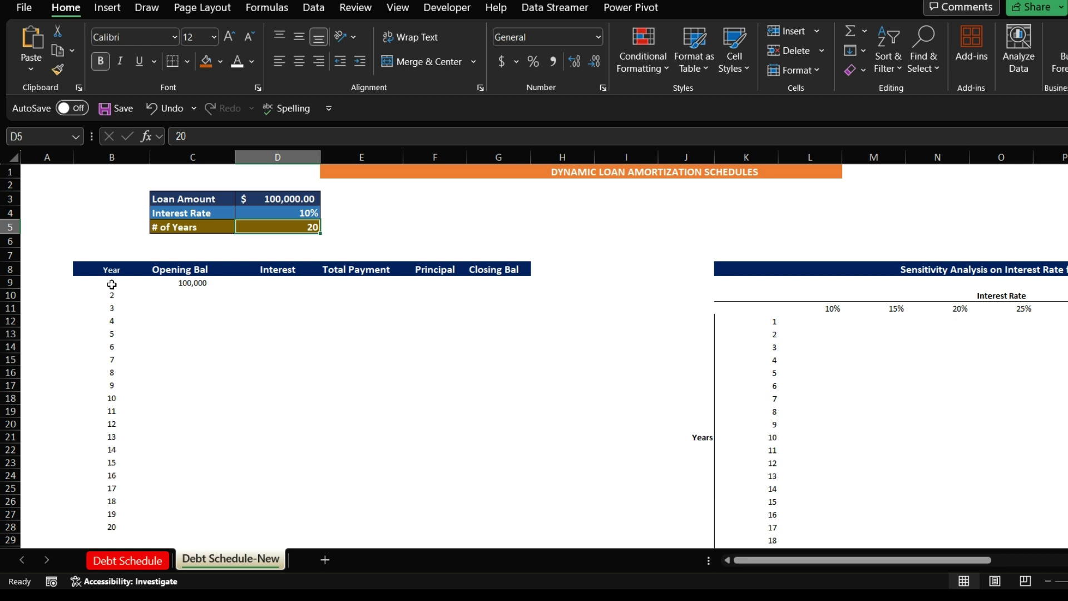
Clear the Year and Opening Bal entries in B9:C28 of the new schedule
left_click_drag(112, 285, 192, 528)
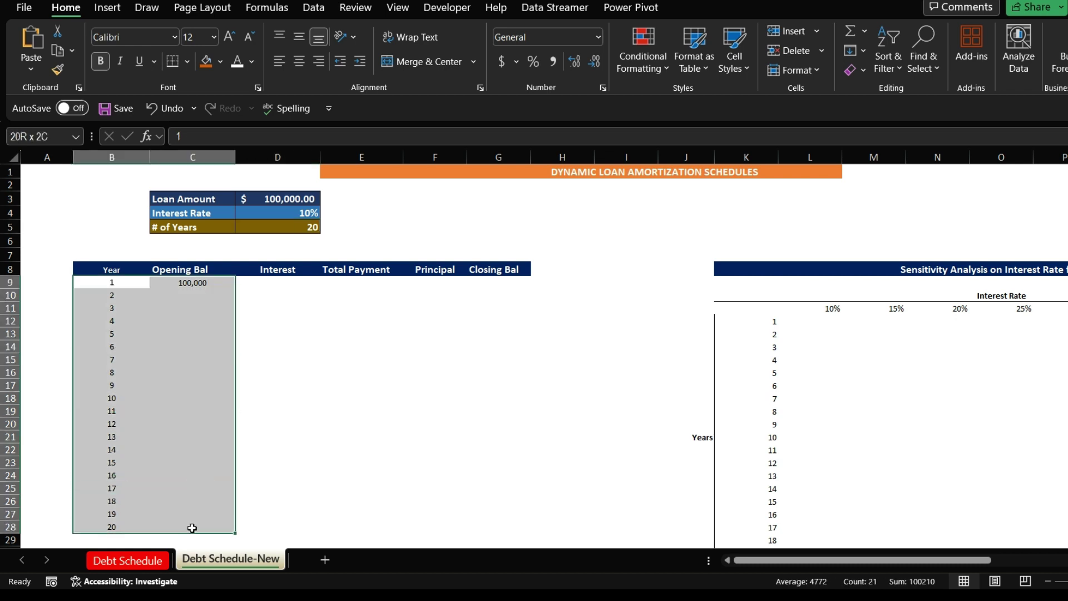
key("Delete")
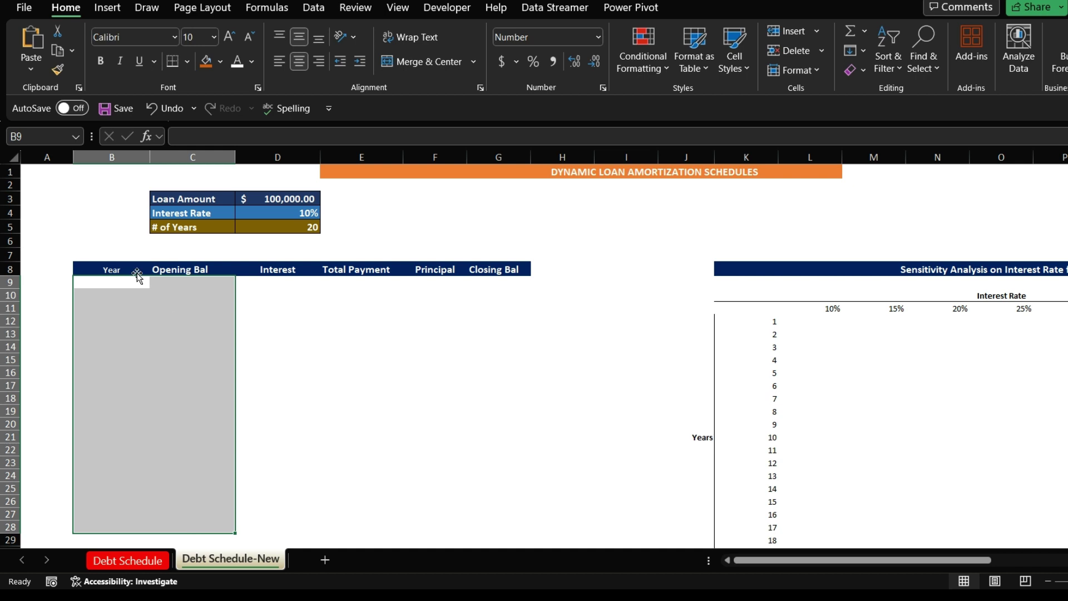
left_click(122, 282)
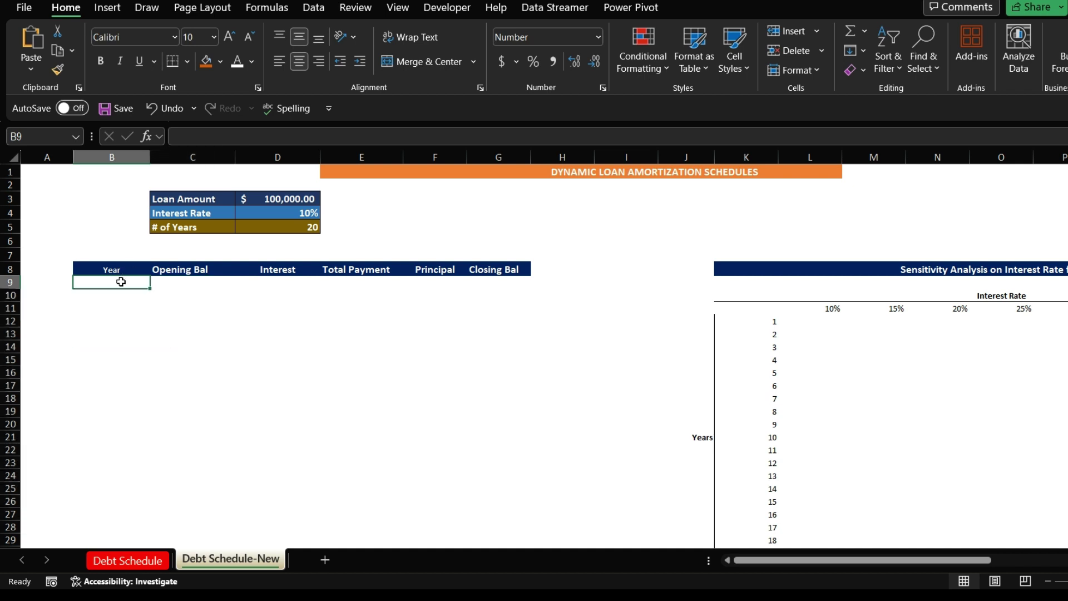
Review the empty schedule columns from Opening Bal to Closing Bal and the interest rate headings of the sensitivity table
left_click(177, 282)
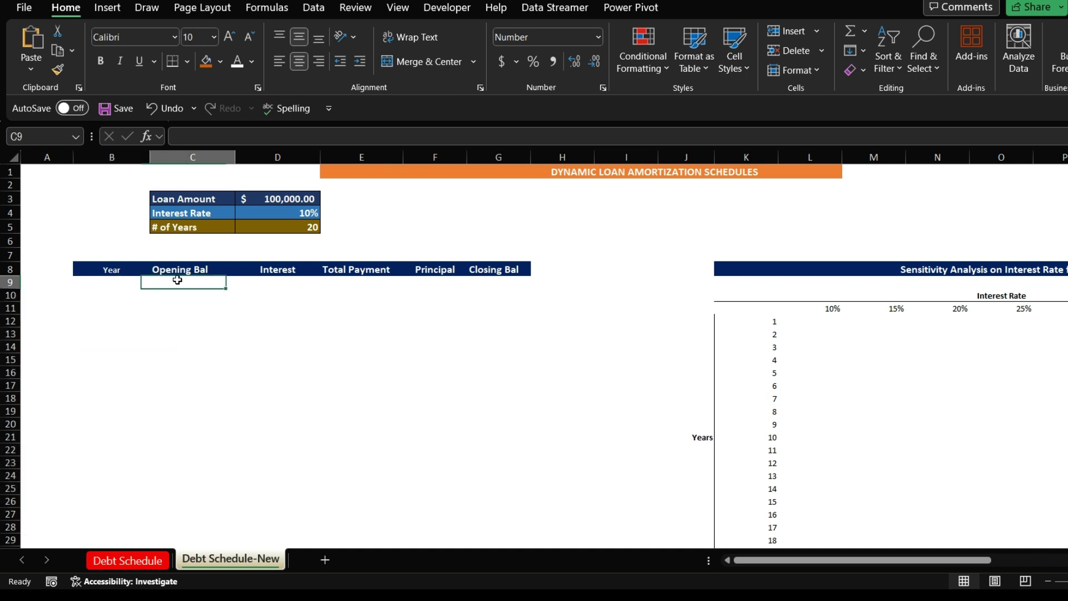
left_click(281, 283)
left_click(356, 283)
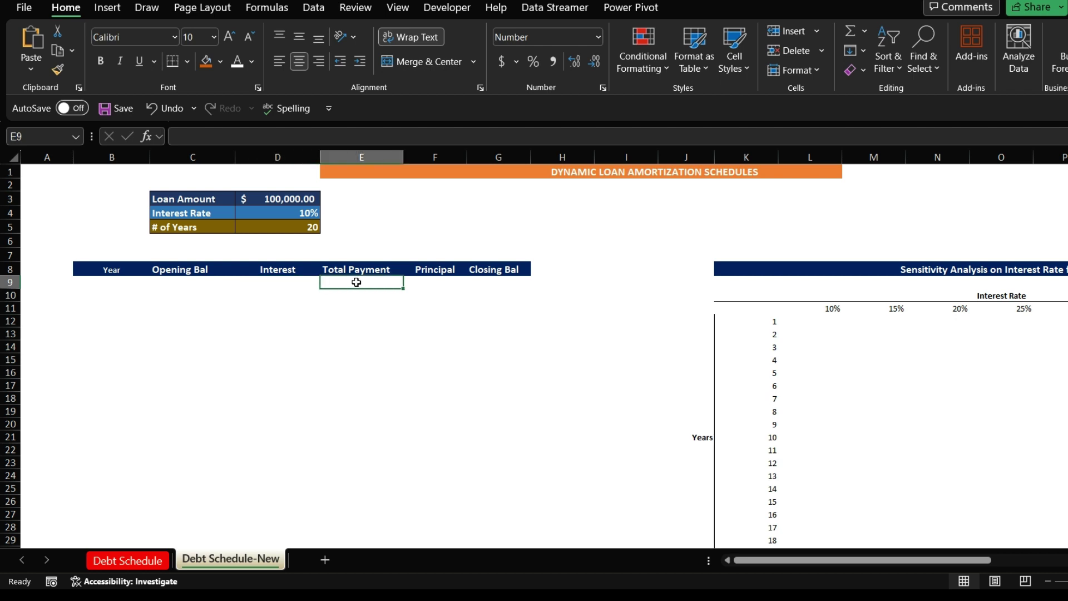
left_click(434, 284)
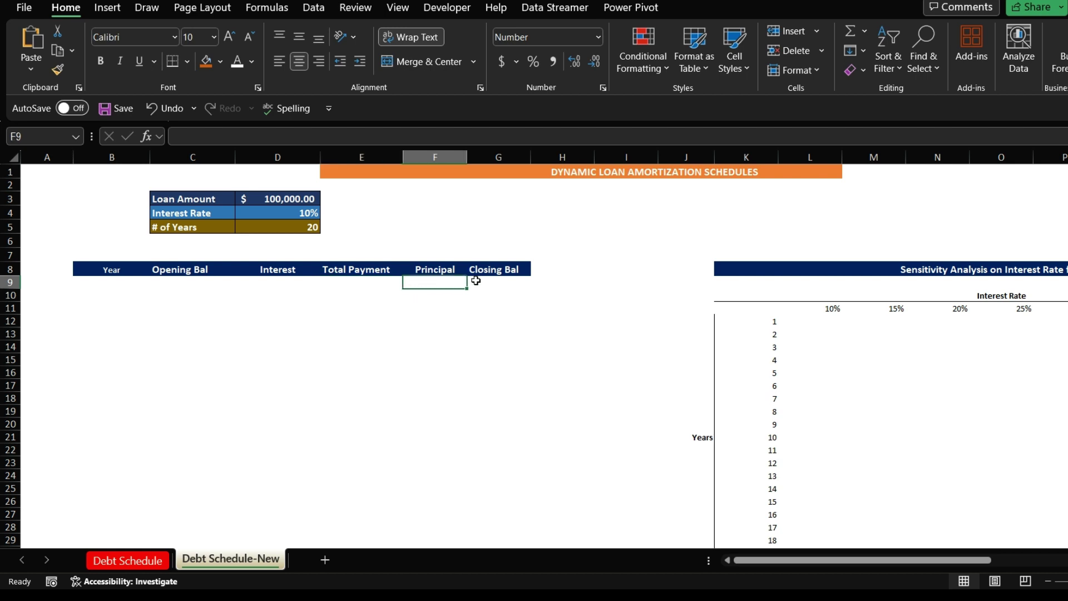
left_click(501, 284)
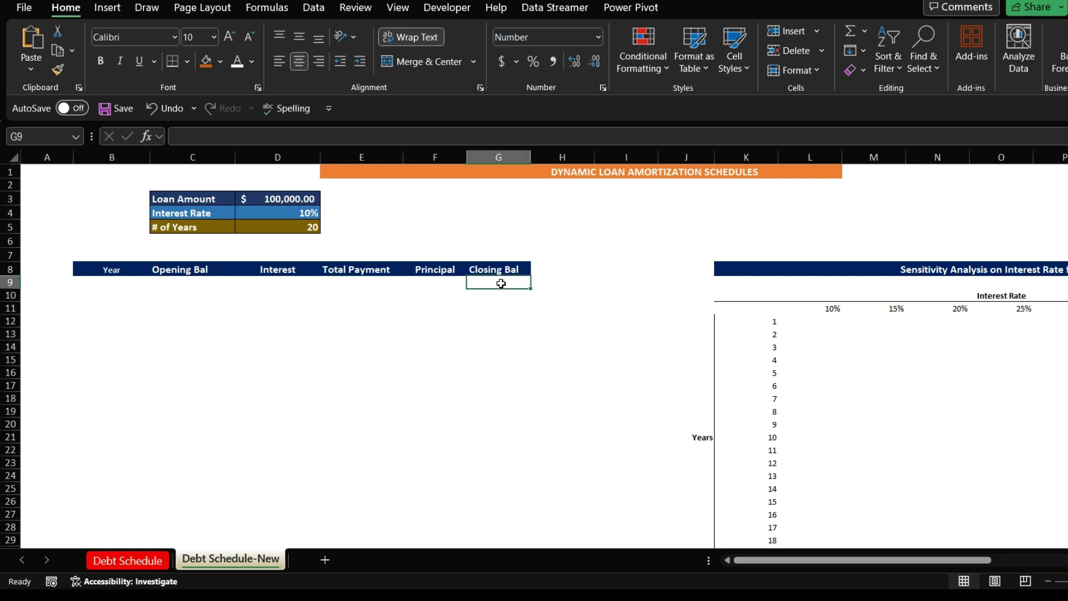
left_click(803, 280)
left_click(877, 313)
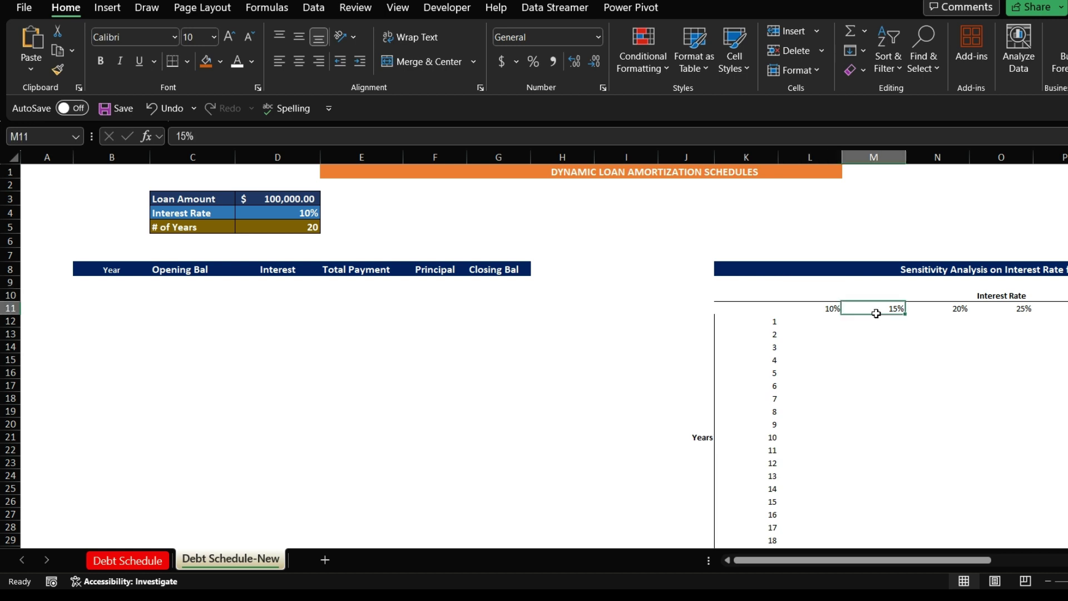
Examine how the sensitivity table pairs its interest rate headings of 10%, 15% and 20% with the year rows
left_click(811, 296)
left_click(828, 332)
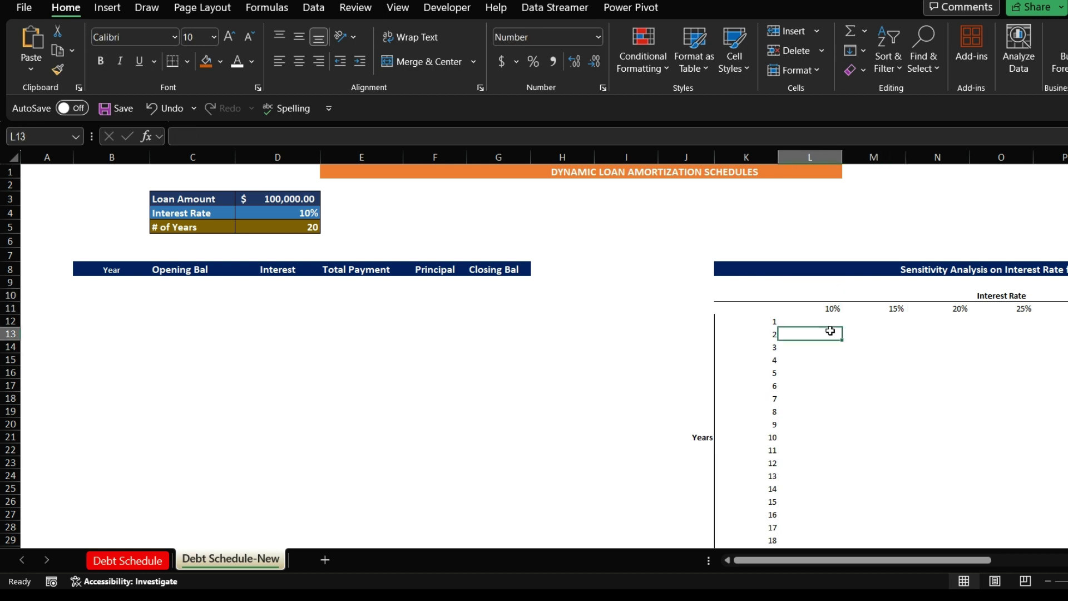
left_click(908, 296)
left_click(907, 334)
left_click(833, 317)
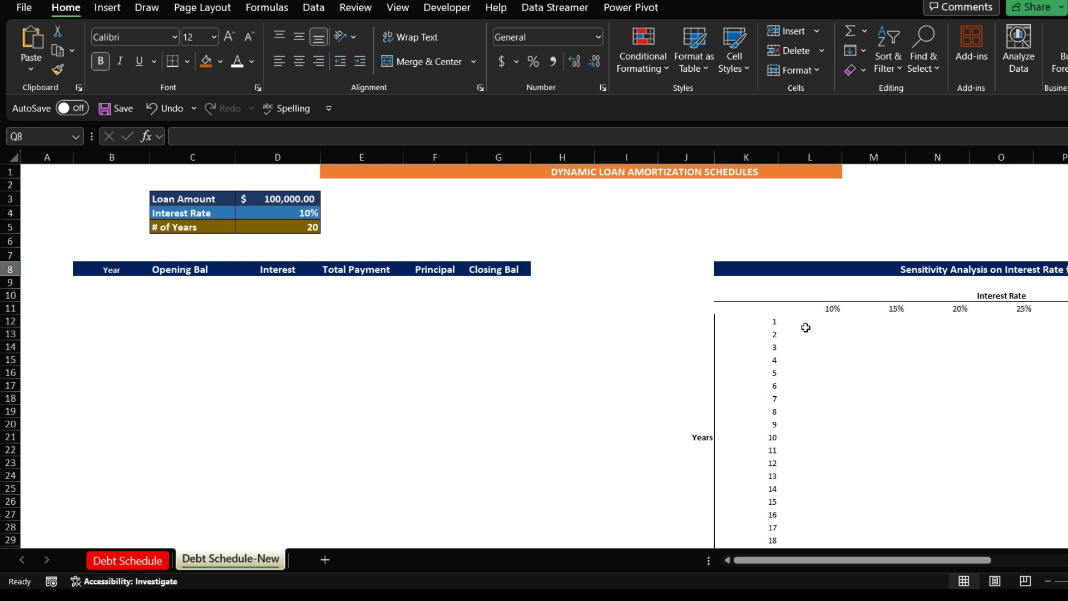
left_click(887, 307)
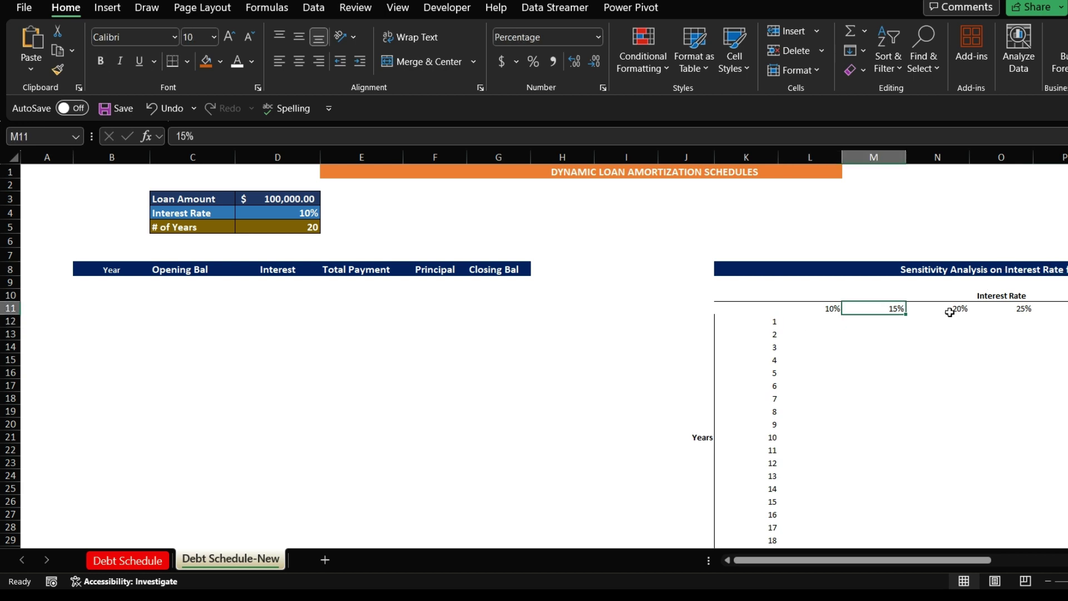
left_click(948, 307)
left_click(836, 319)
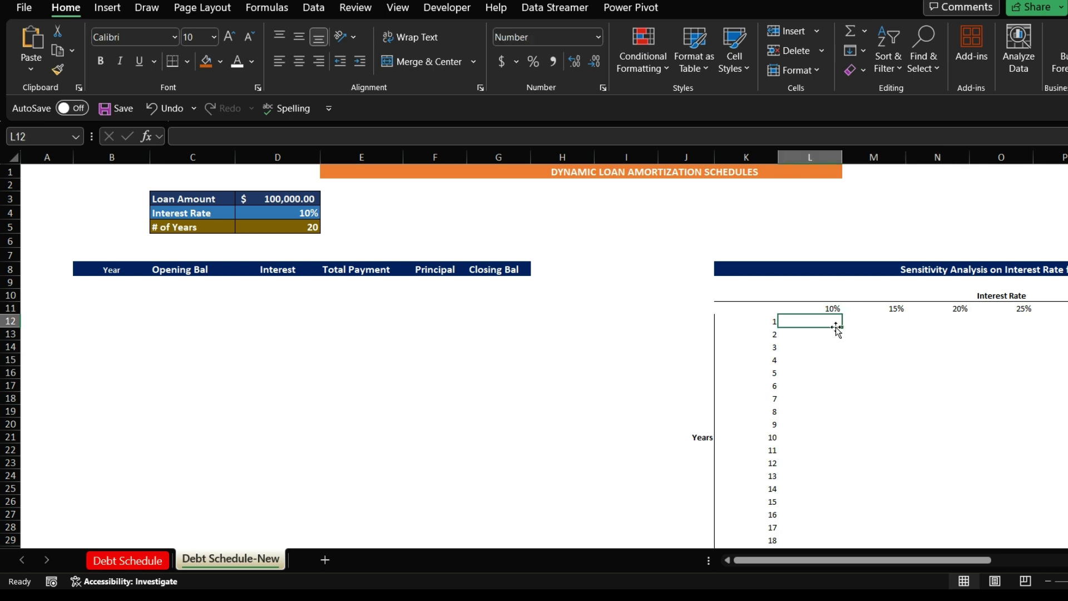
left_click(844, 397)
left_click(817, 369)
left_click(827, 421)
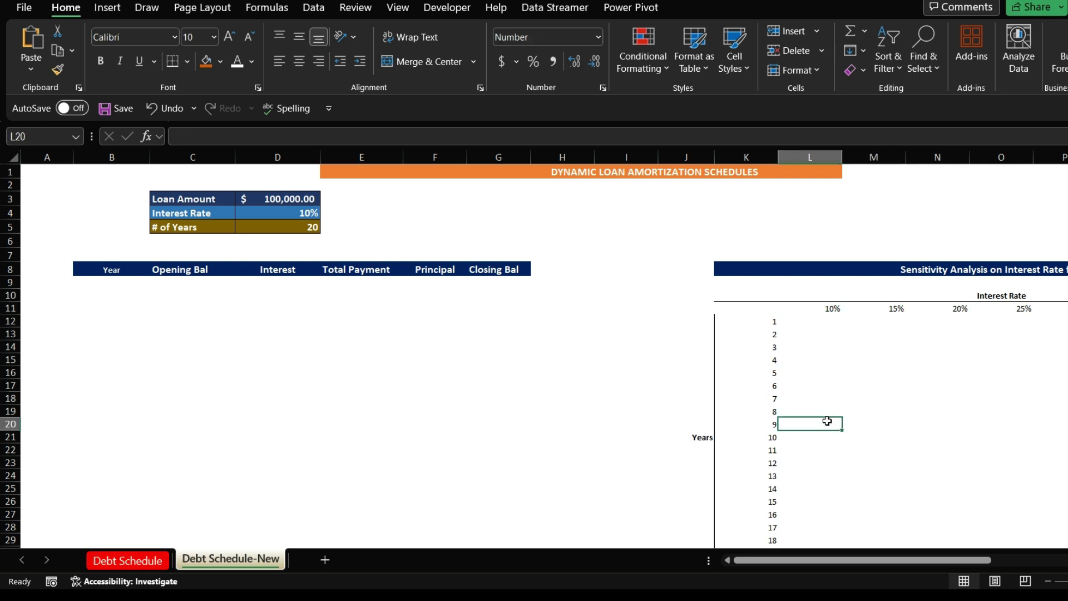
left_click(847, 375)
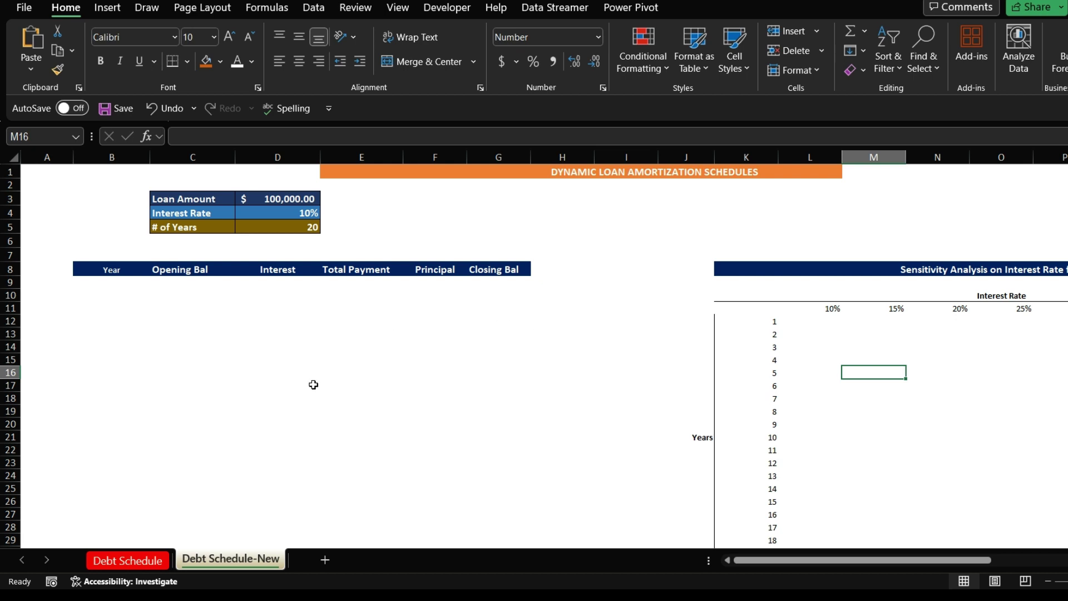
left_click(349, 362)
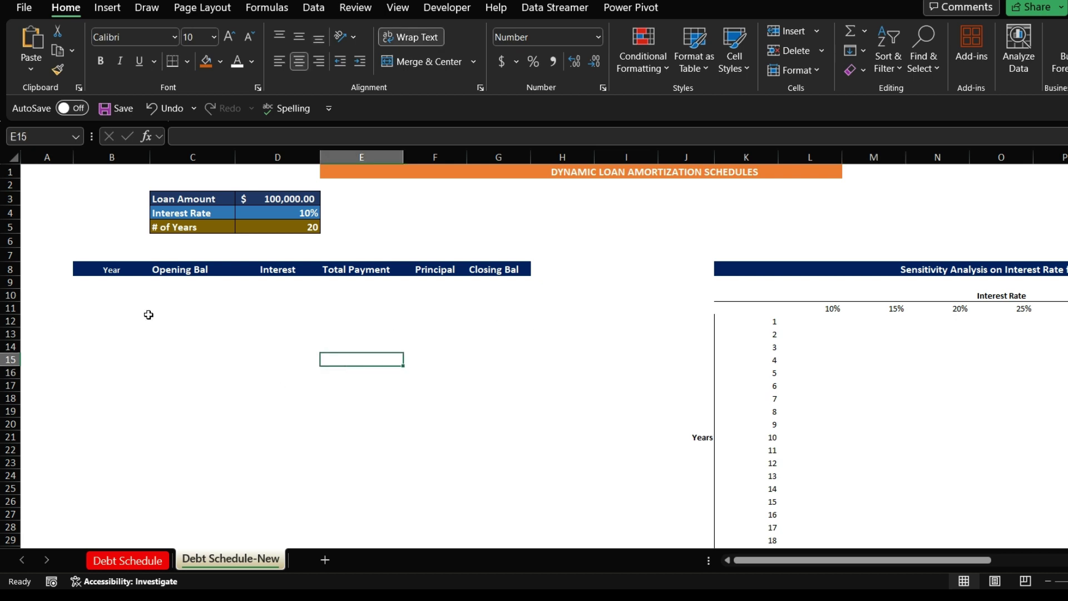
left_click(204, 332)
left_click(108, 285)
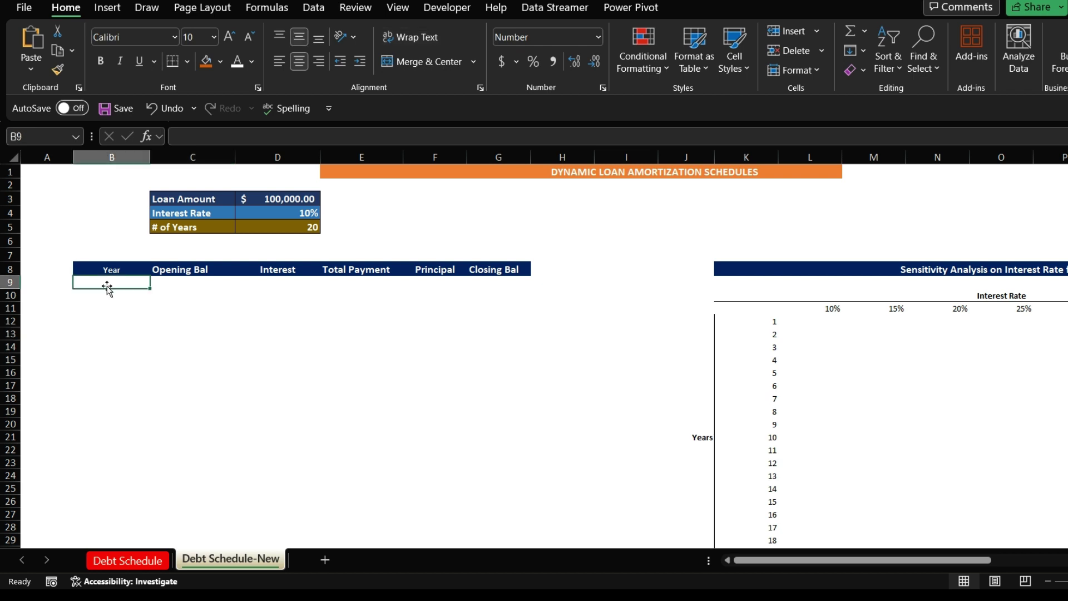
type("==")
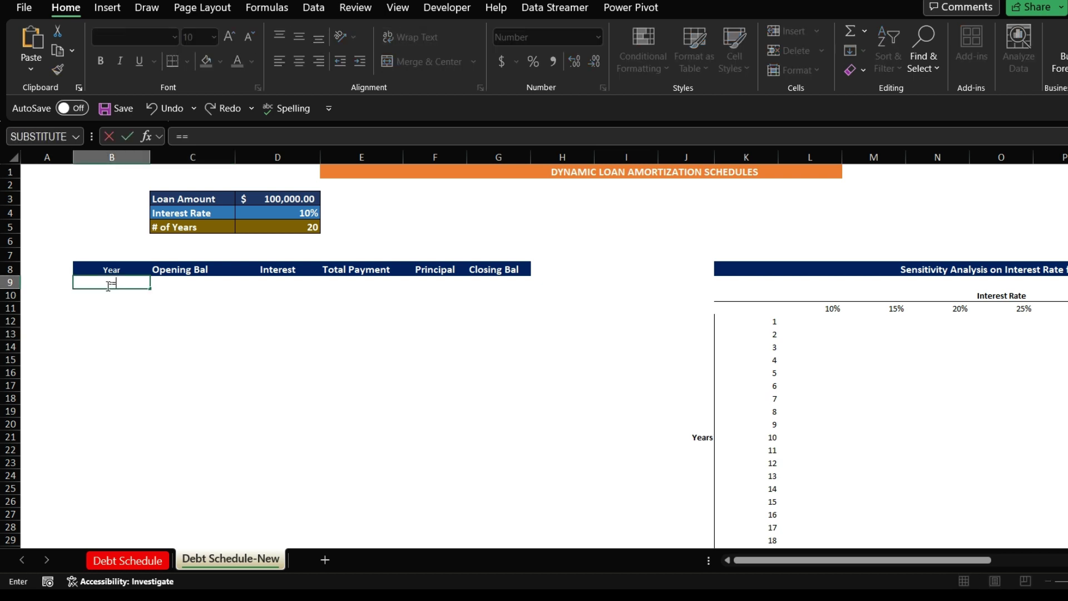
key("Escape")
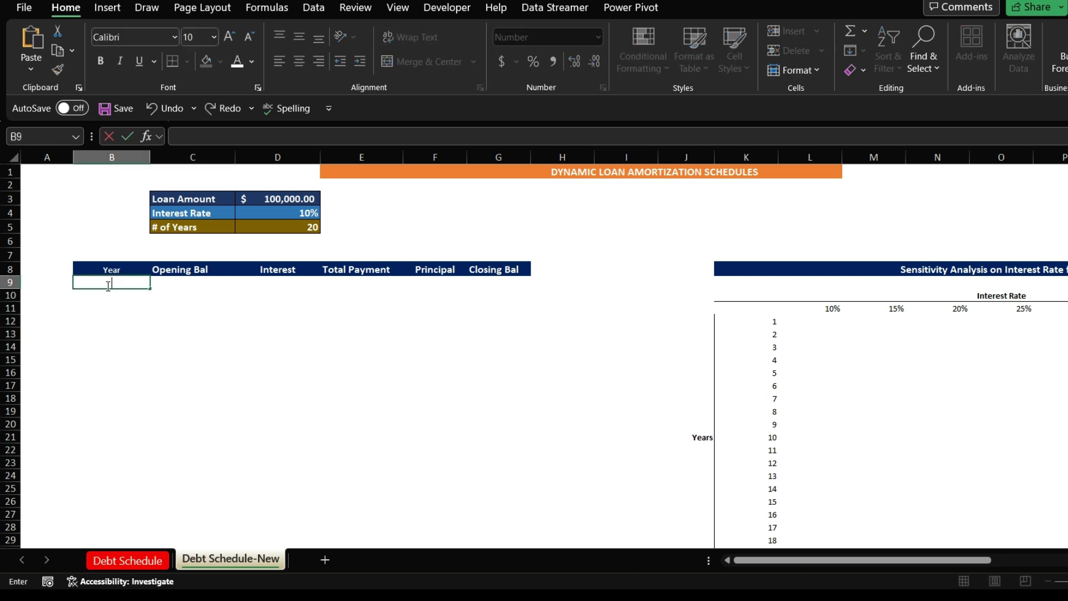
left_click(157, 331)
Enter 1 in B9 of the Year column and fill the formula =B9+1 through B10:B28 to number the years up to 20
left_click(100, 284)
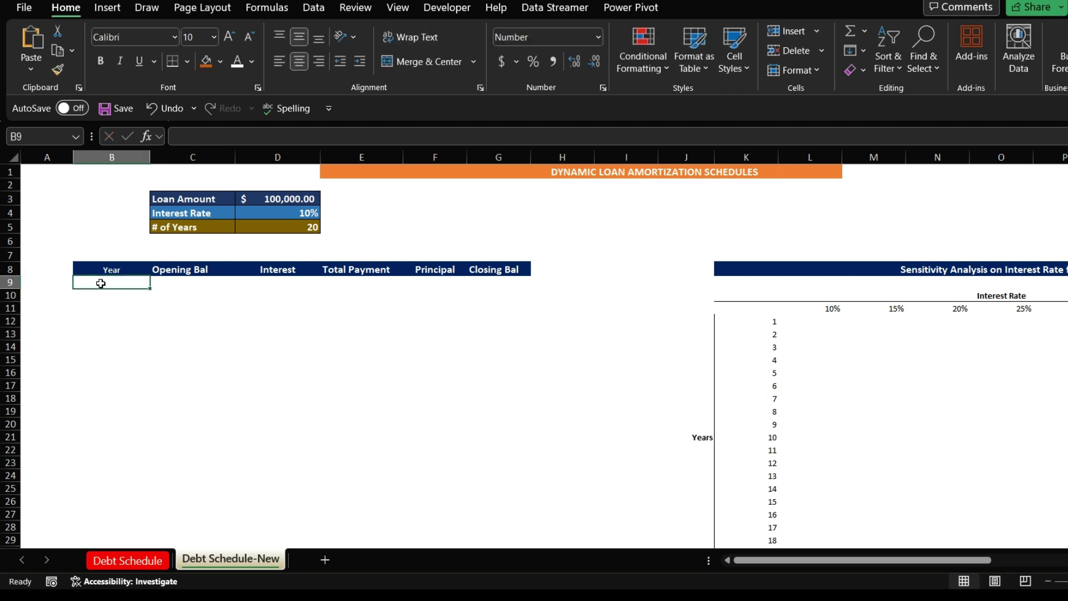
type("1")
key("Return")
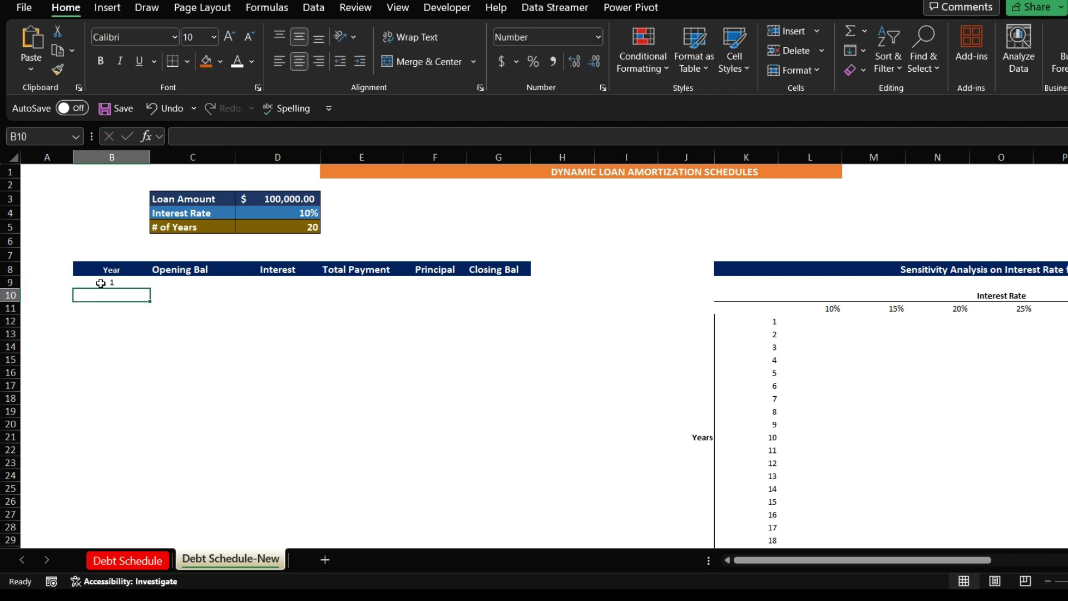
type("=")
left_click(99, 284)
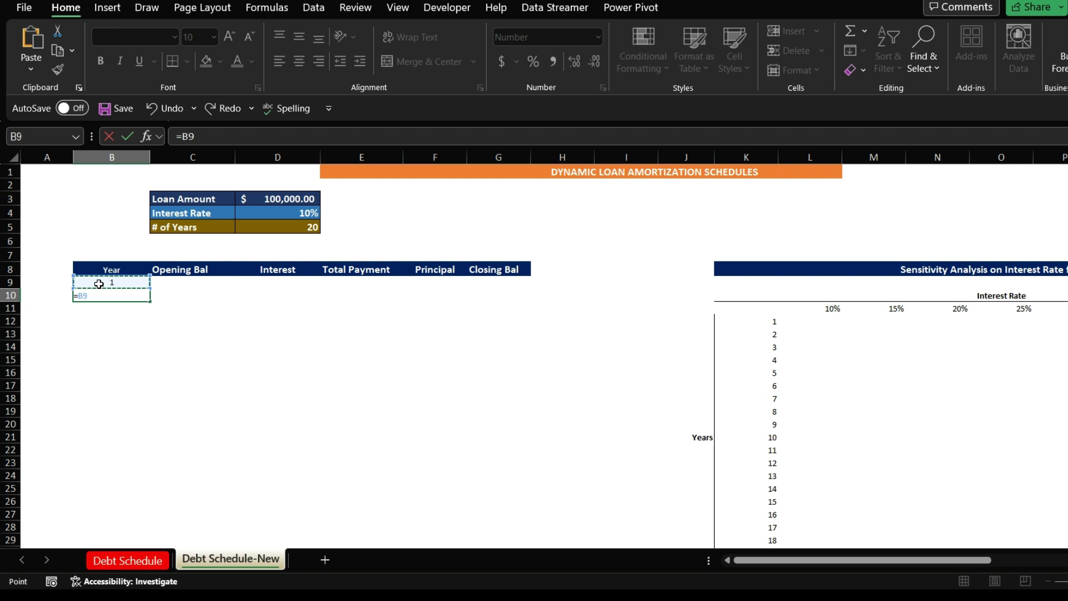
type("+1")
key("ctrl+Return")
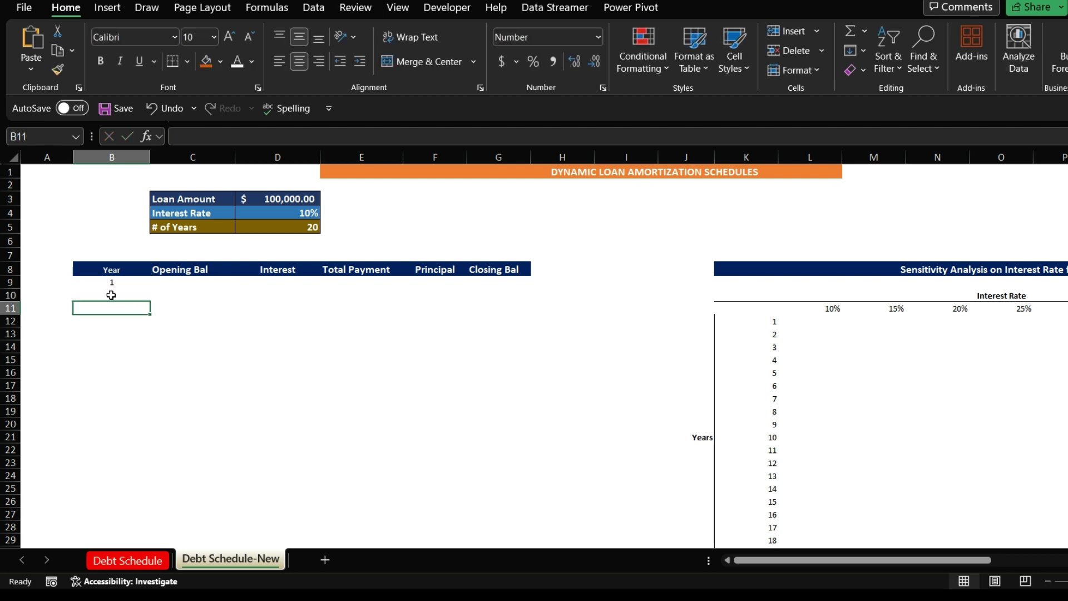
left_click_drag(149, 300, 137, 528)
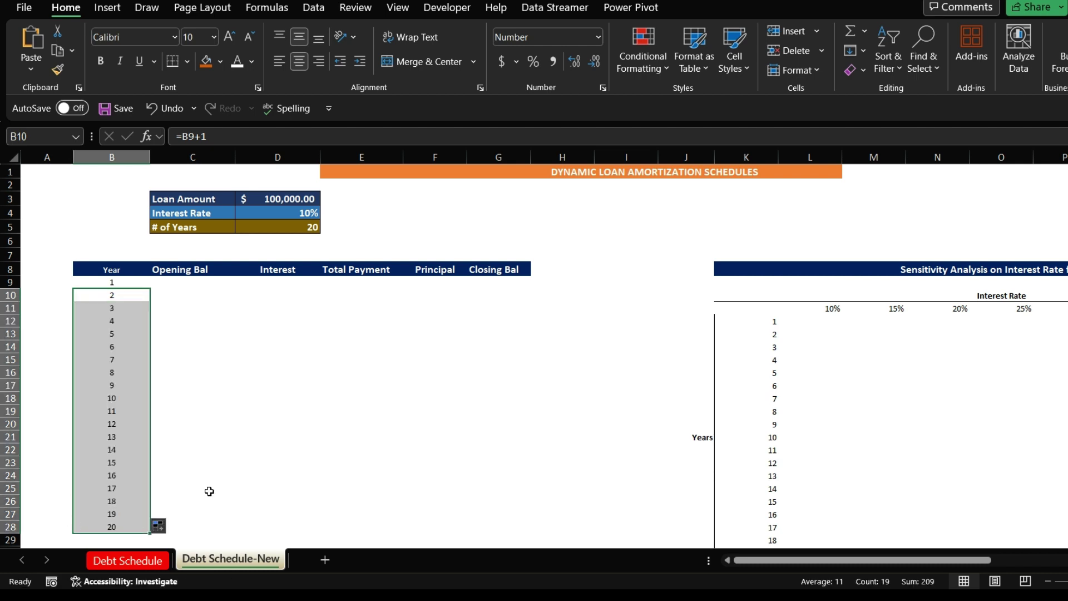
Link the year 1 Opening Bal in C9 to the loan amount in D3
left_click(184, 423)
left_click(244, 386)
left_click(152, 292)
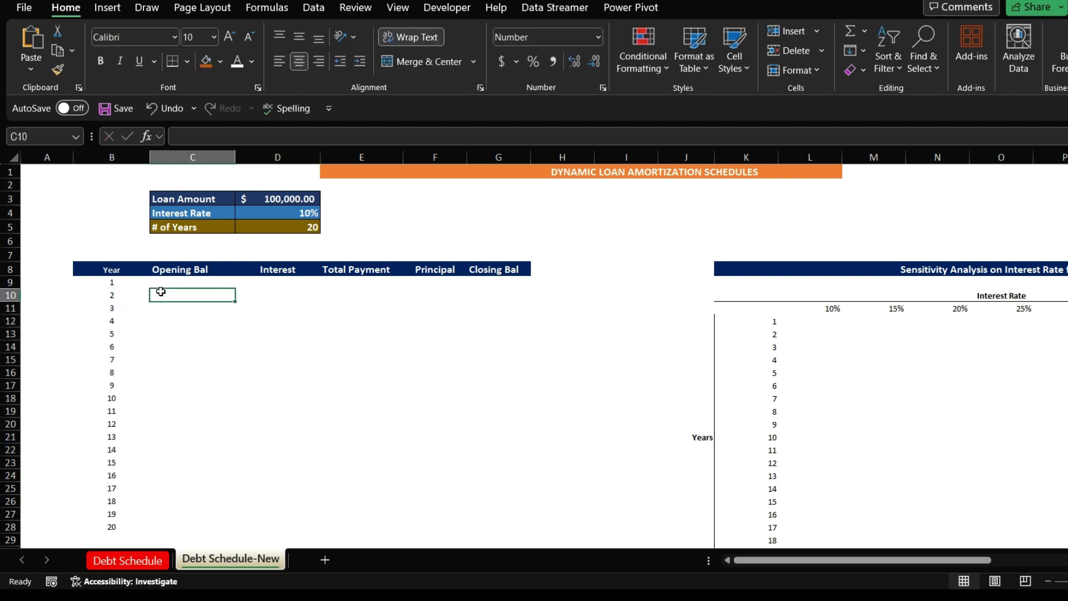
left_click(181, 282)
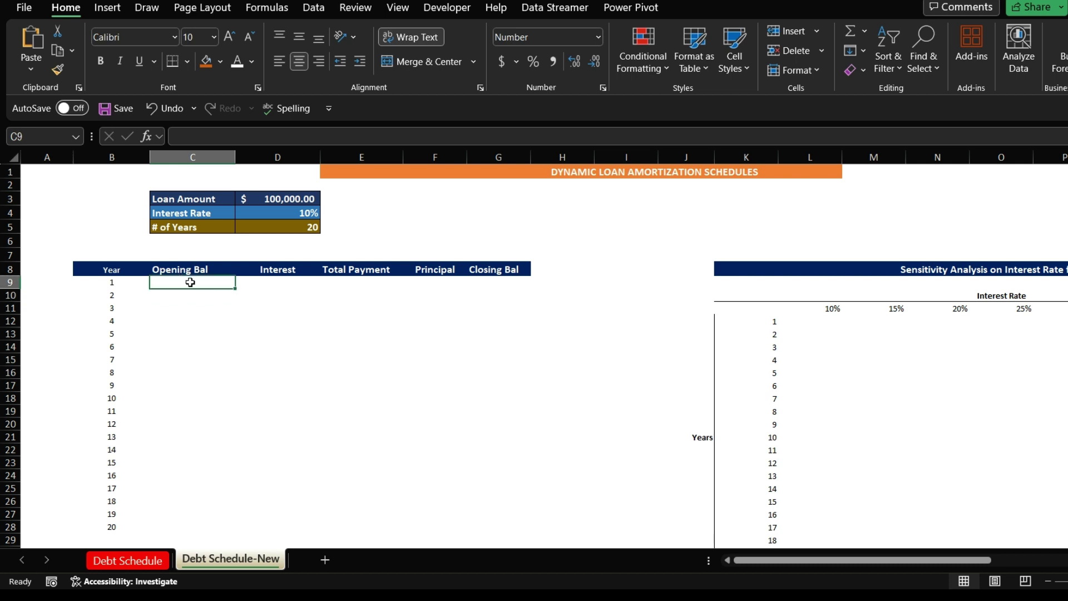
type("=")
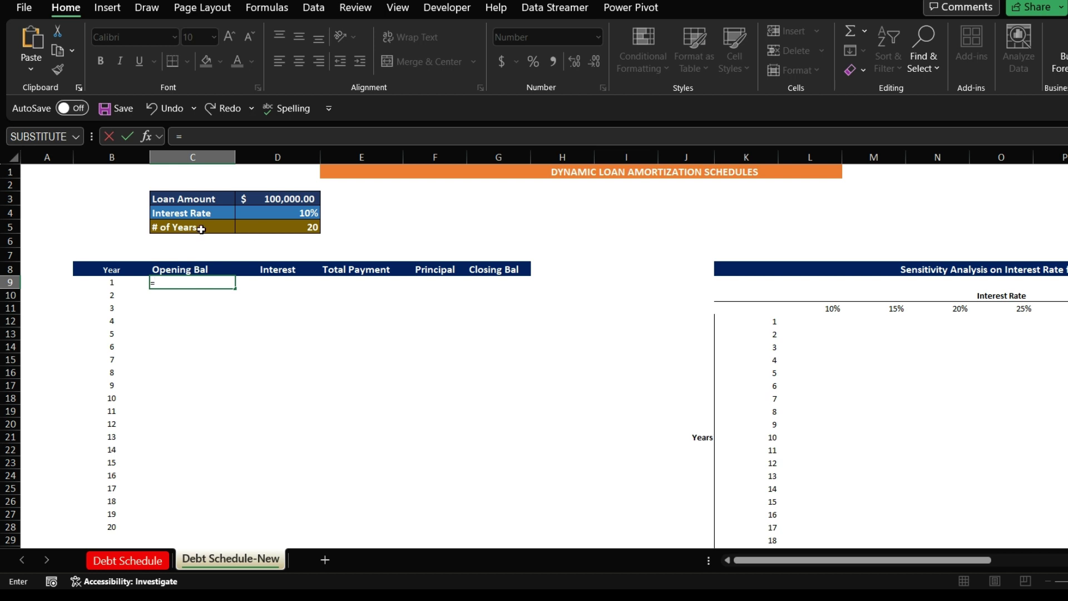
left_click(274, 200)
key("Return")
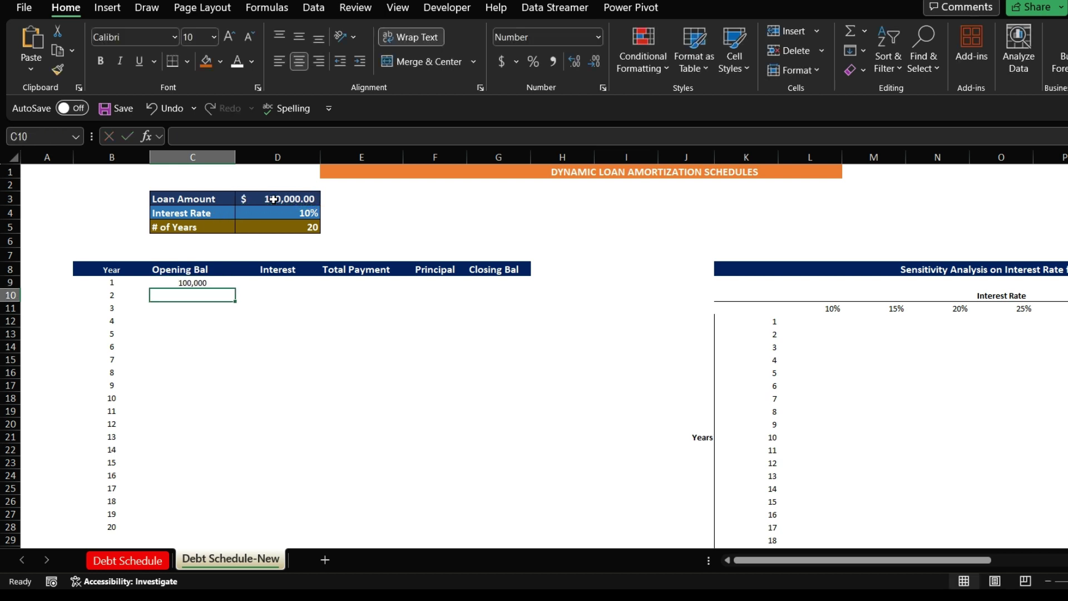
Begin an IPMT formula in the year 1 Interest cell D9 with the absolute interest rate reference $D$4 as its first argument
left_click(266, 285)
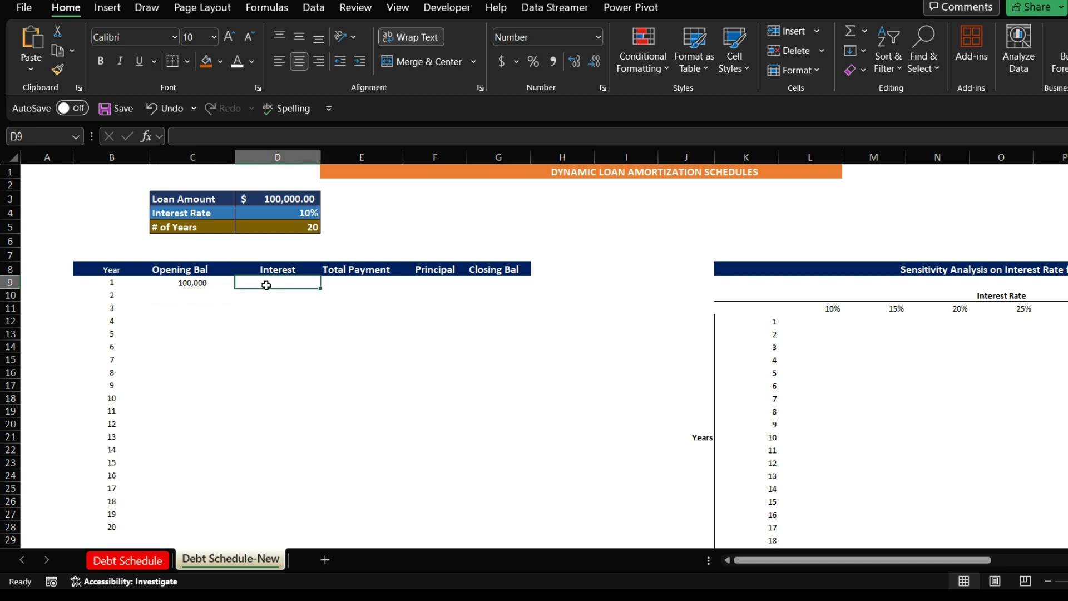
type("=")
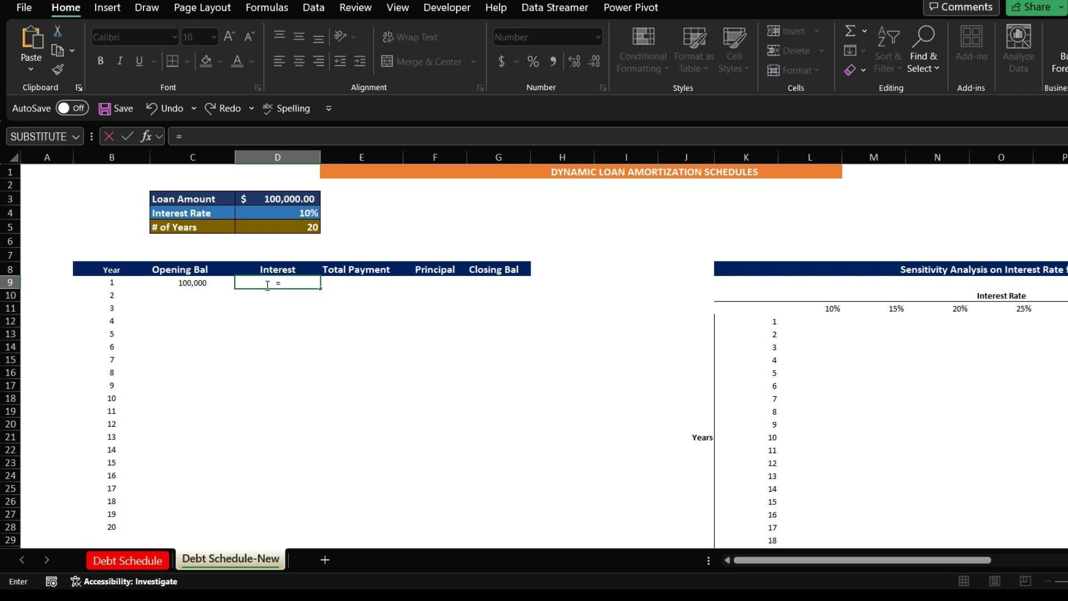
type("ipm")
key("Tab")
left_click(263, 213)
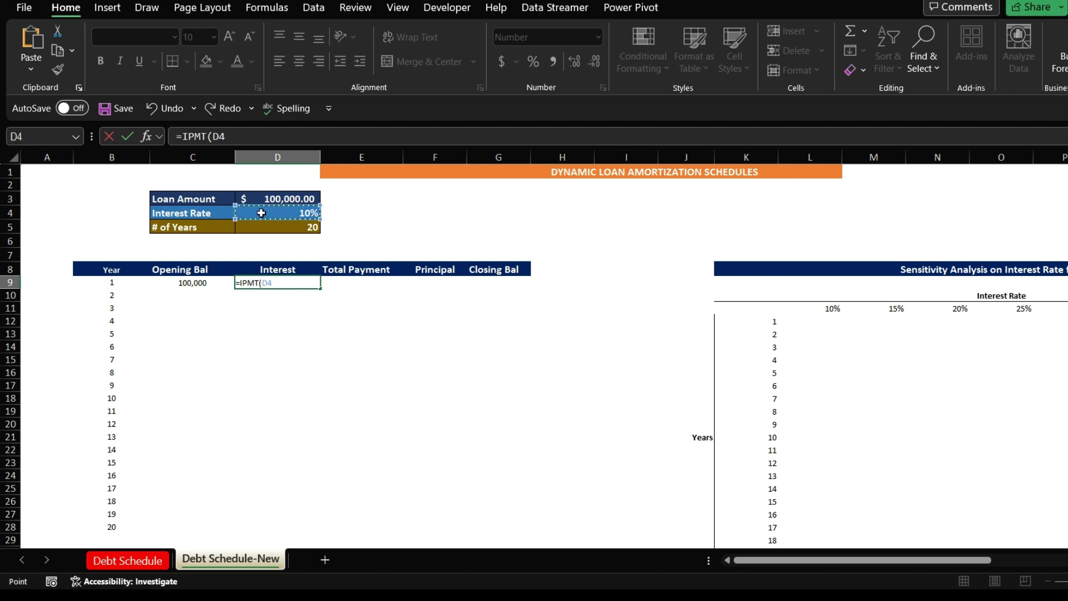
left_click(219, 137)
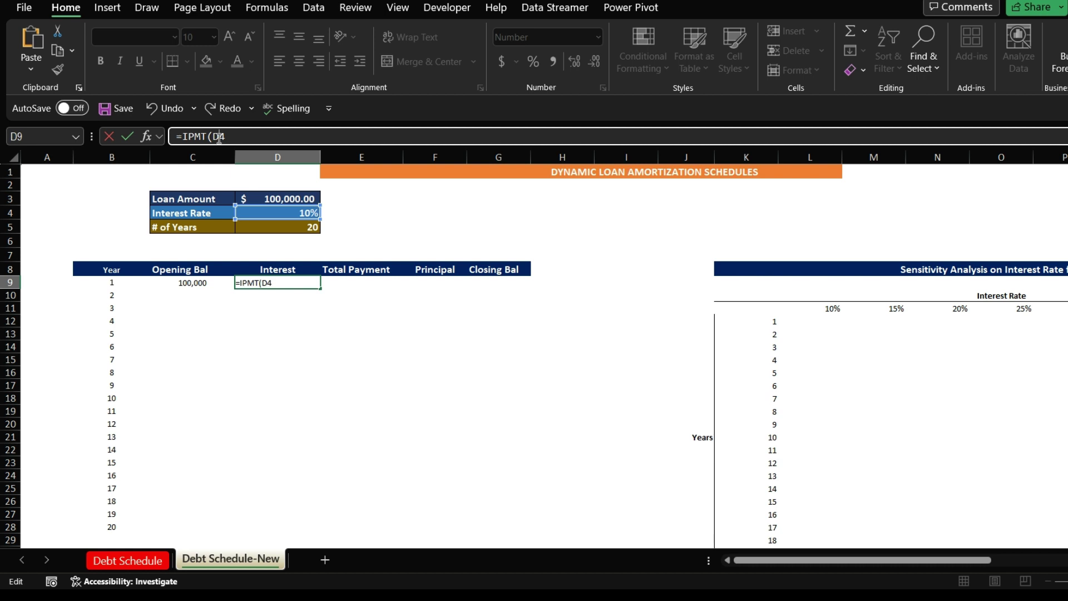
type("$D$4,")
left_click(289, 227)
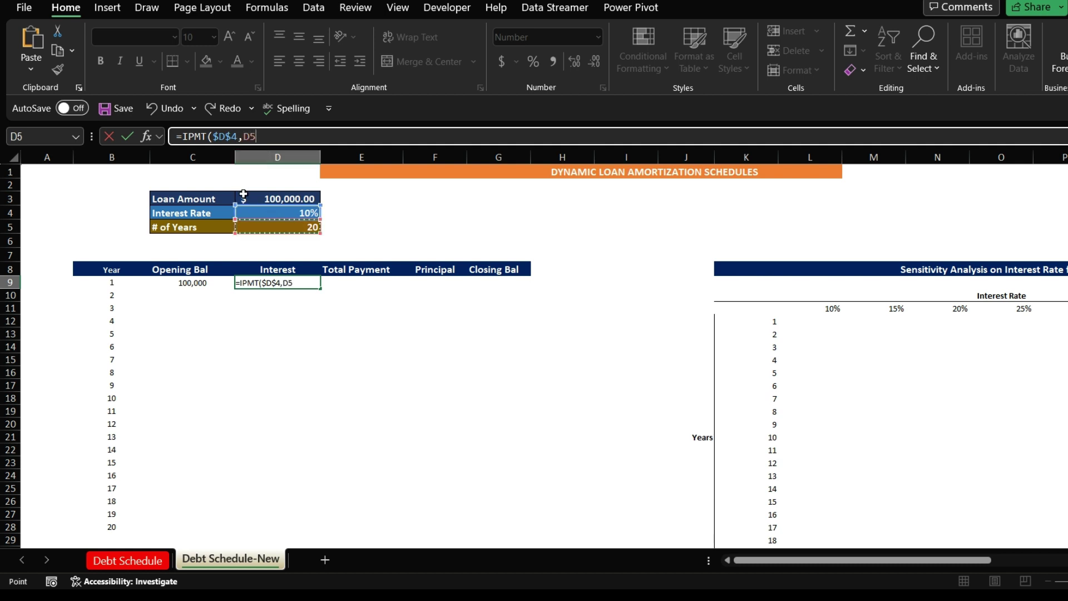
left_click(249, 137)
type("$")
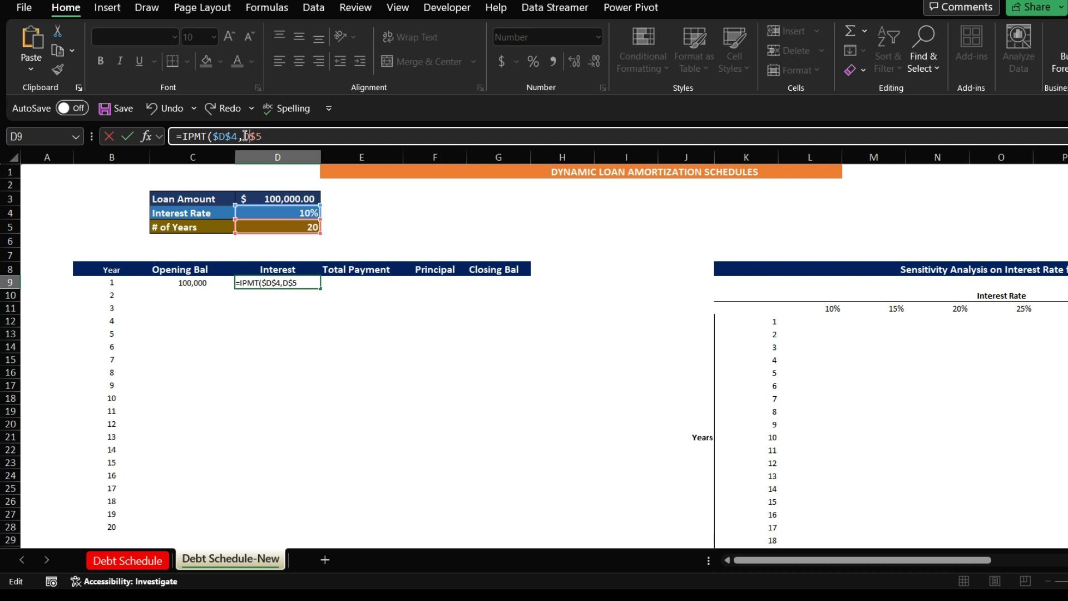
left_click(245, 136)
type("$D$5,")
key("BackSpace")
key("BackSpace")
key("BackSpace")
key("BackSpace")
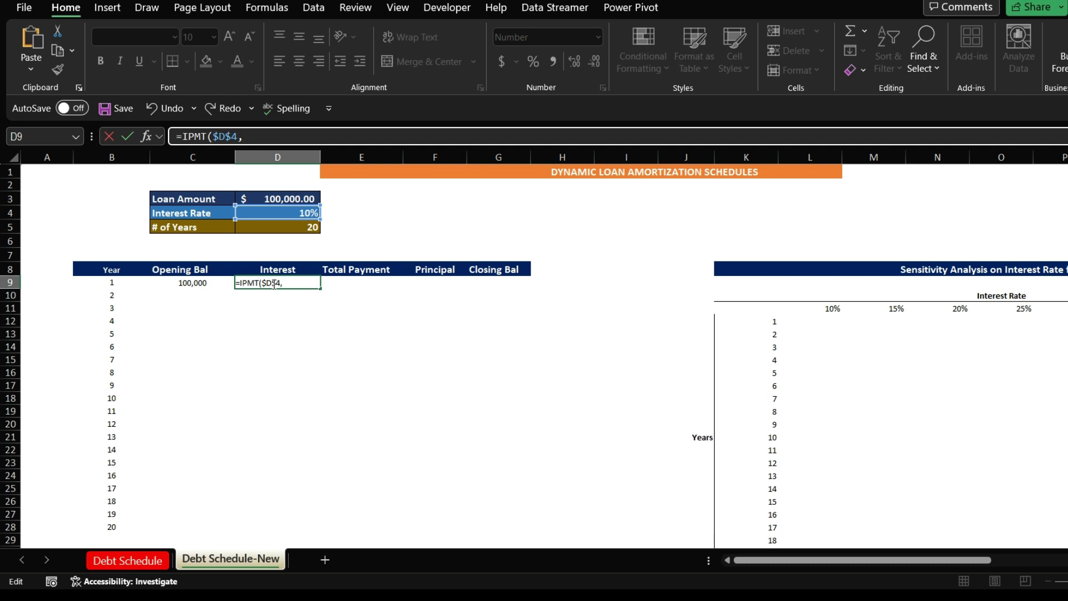
Add year cell B9 as the period and the absolute reference $D$5 as the number of periods in the IPMT formula
left_click(114, 285)
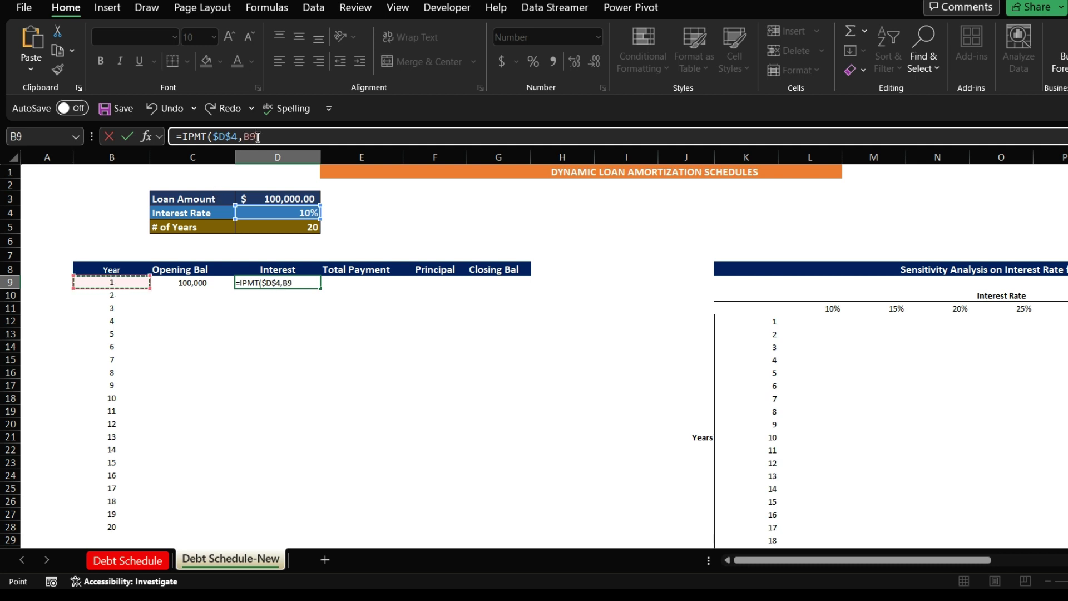
type(",")
left_click(289, 228)
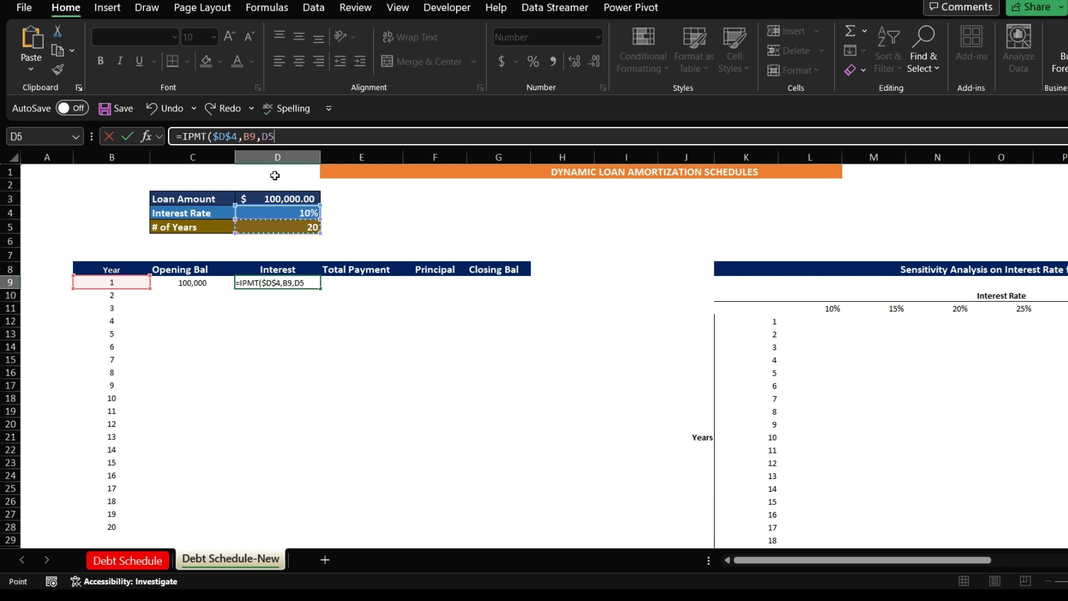
left_click(270, 133)
type("$D$")
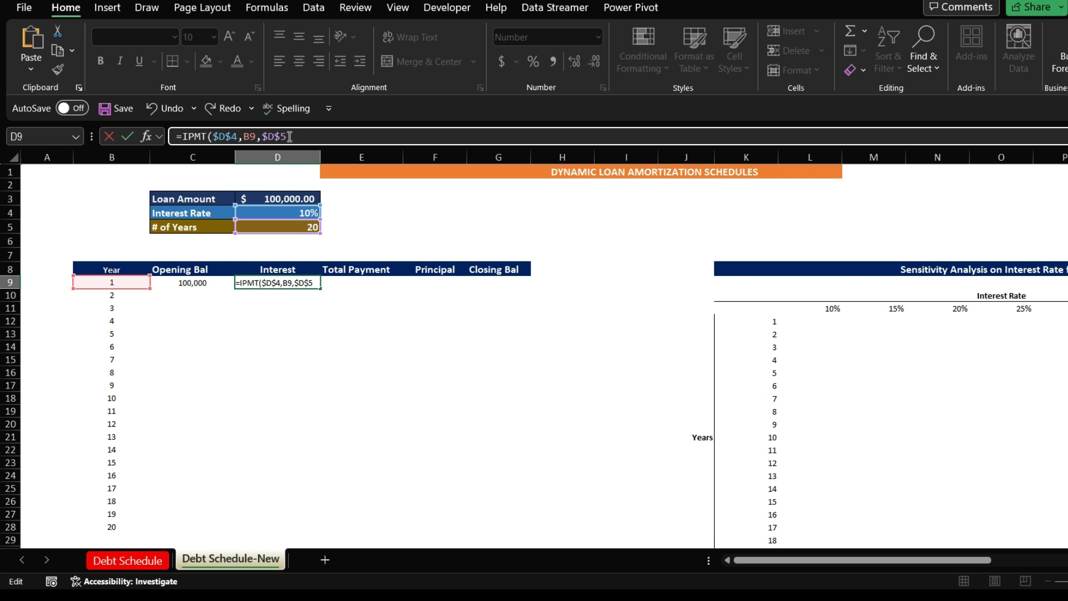
Complete the IPMT formula in D9 with the absolute loan amount reference $D$3 as the present value
left_click(268, 199)
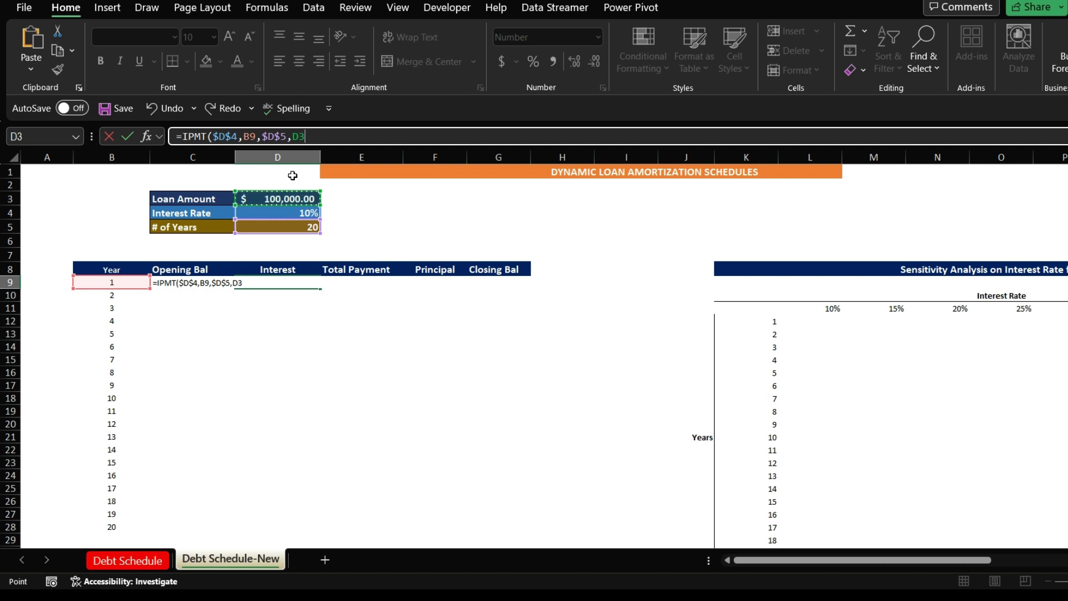
left_click(295, 135)
type("$")
left_click(307, 136)
type("$D$3")
key("Return")
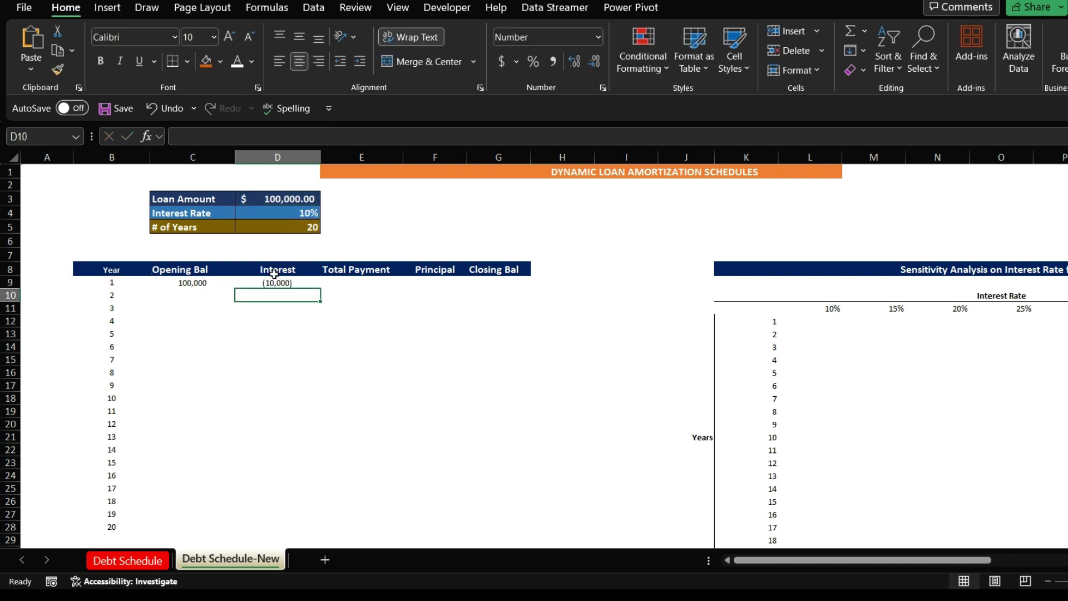
Check the IPMT formula and result in D9 against the interest rate and loan amount inputs
left_click(268, 282)
left_click(340, 304)
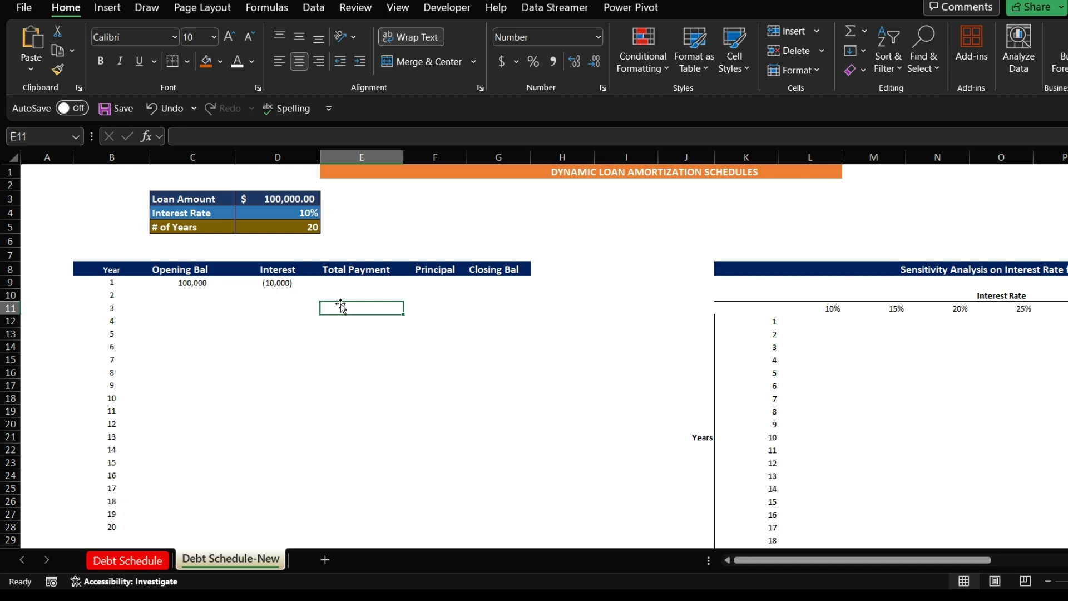
left_click(268, 282)
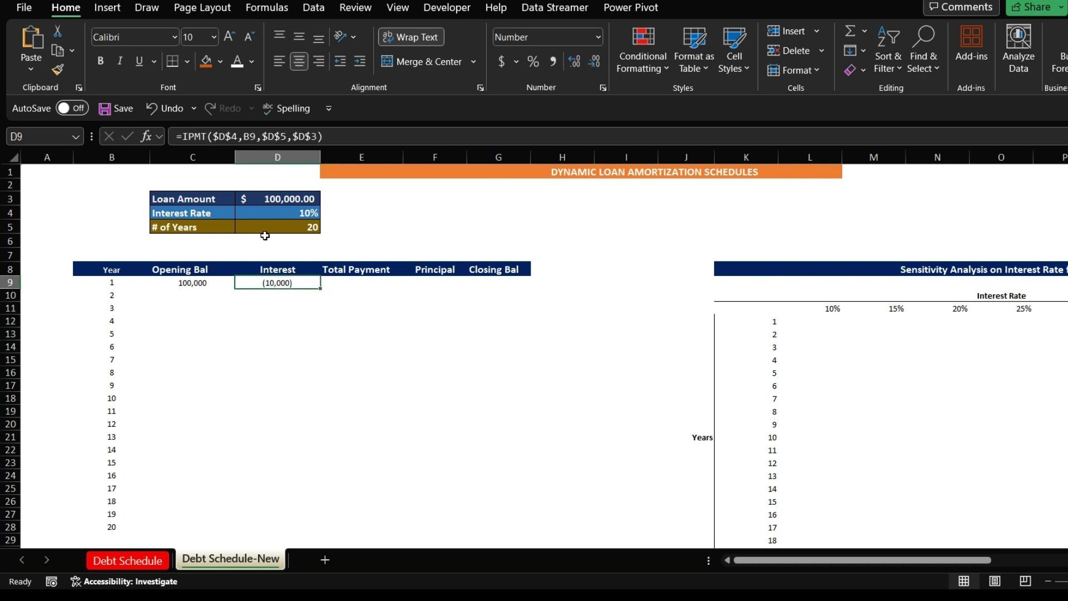
left_click(292, 217)
left_click(264, 200)
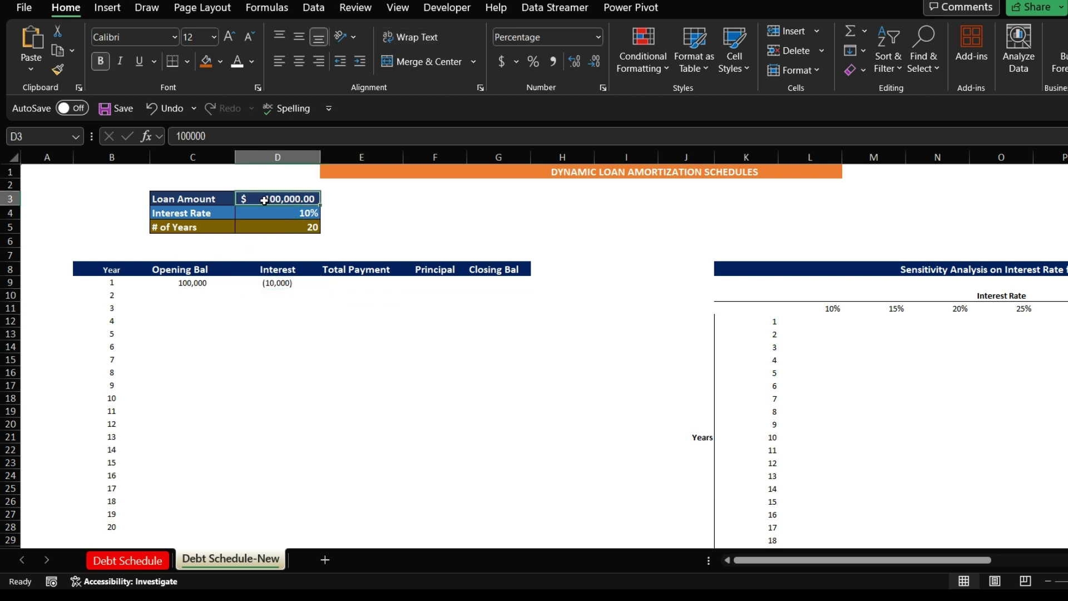
left_click(271, 287)
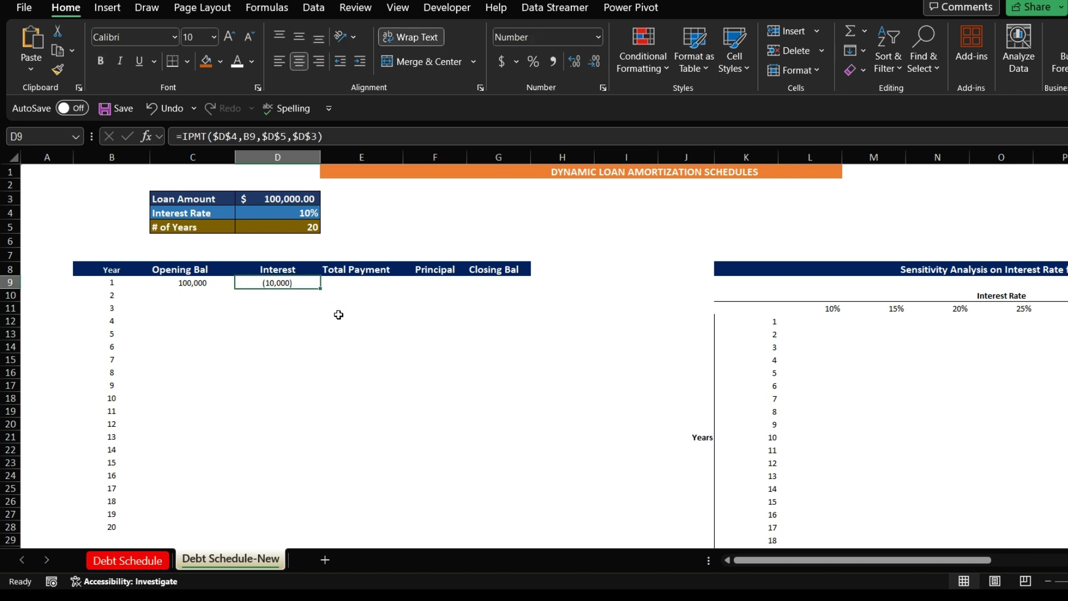
Begin a PMT formula in the year 1 Total Payment cell E9 with the absolute interest rate reference $D$4 as its first argument
left_click(349, 285)
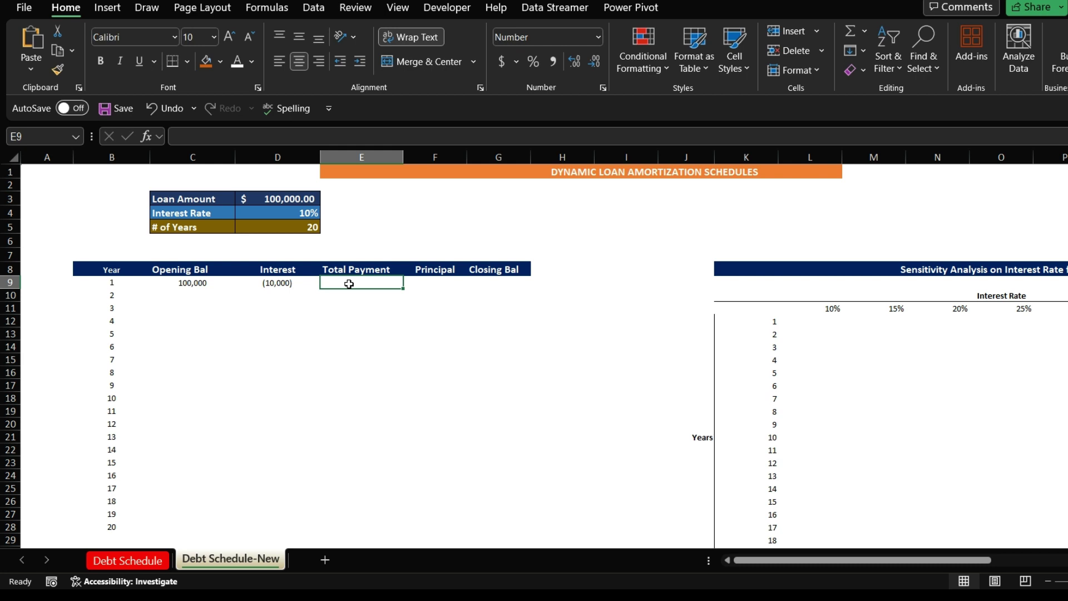
type("=")
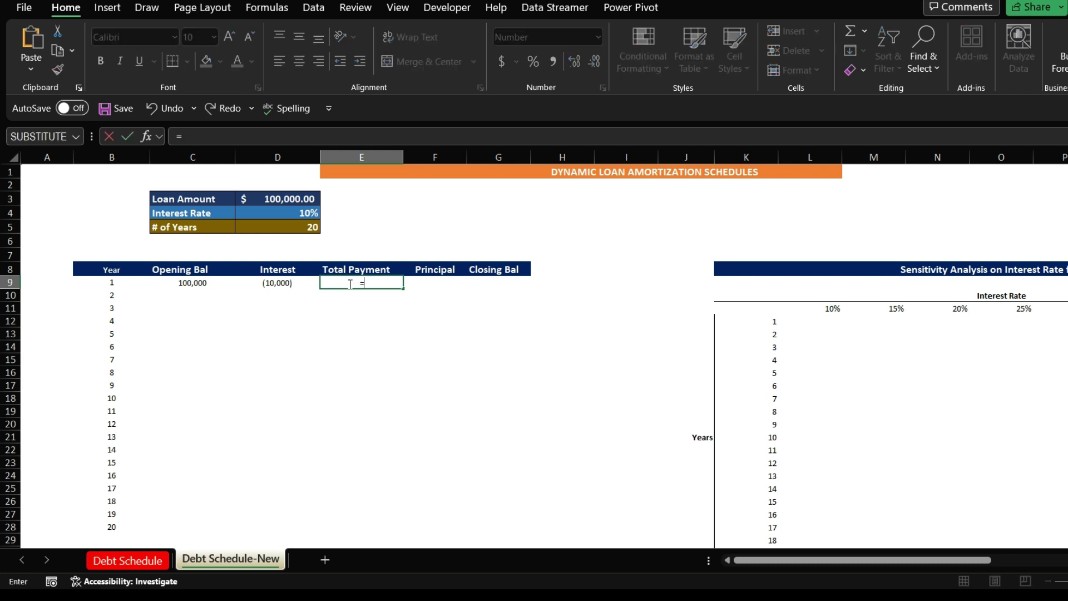
type("pm")
key("Tab")
left_click(297, 215)
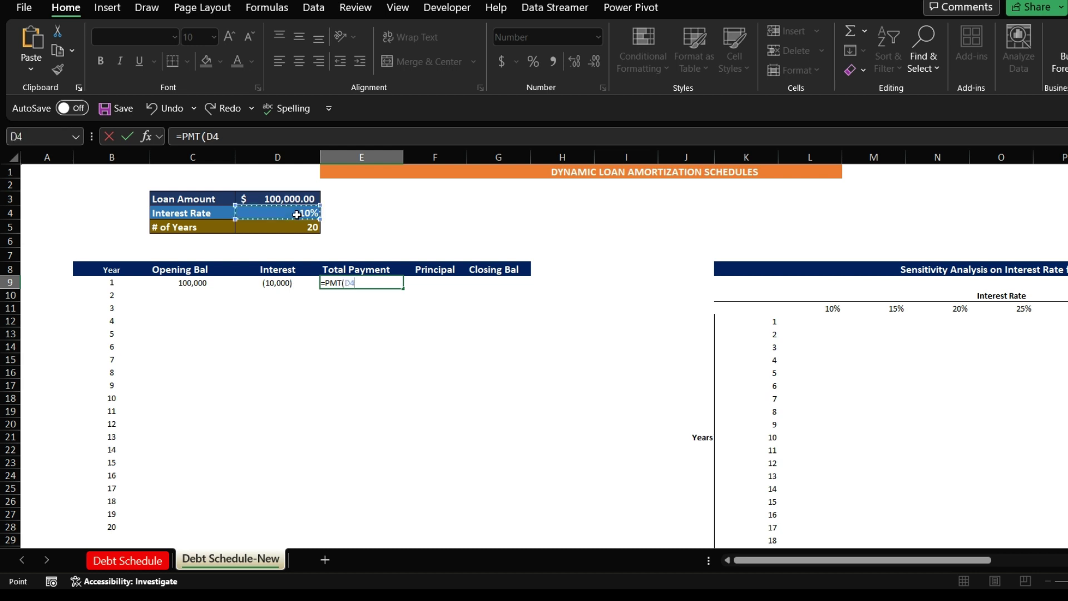
left_click(207, 136)
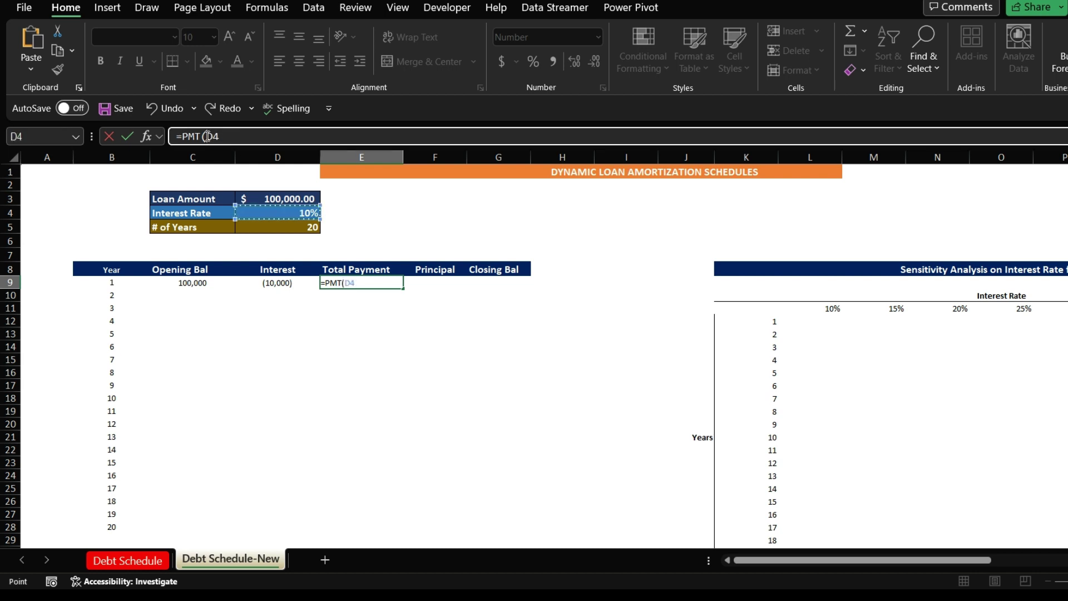
type("$")
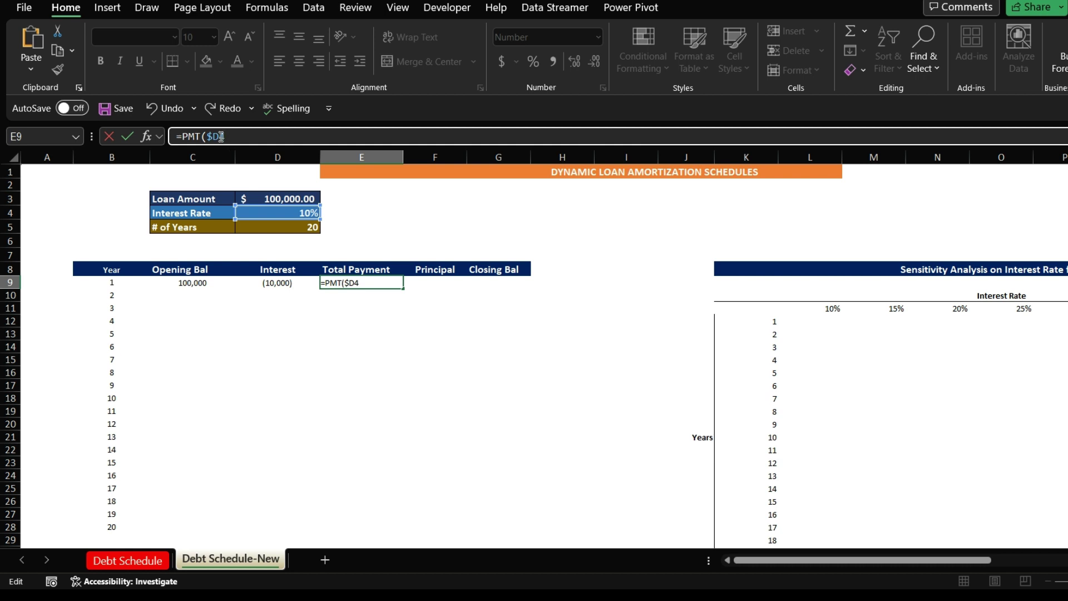
left_click(221, 137)
type("$4,")
Add the absolute reference $D$5 as the number of periods in the PMT formula in E9
left_click(290, 228)
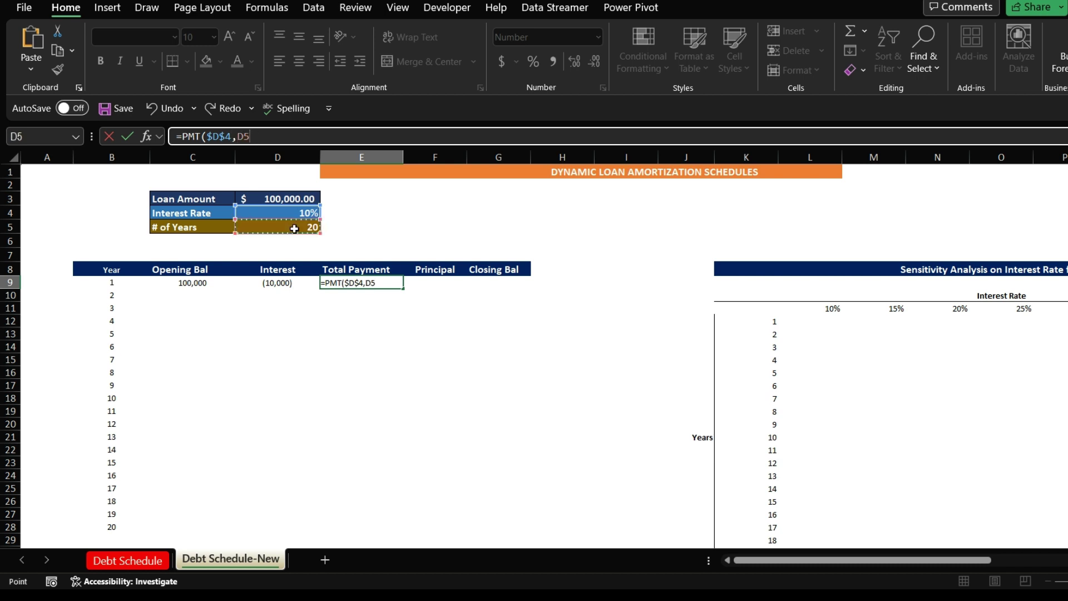
left_click(238, 135)
type("$")
left_click(252, 136)
type("$D$5,")
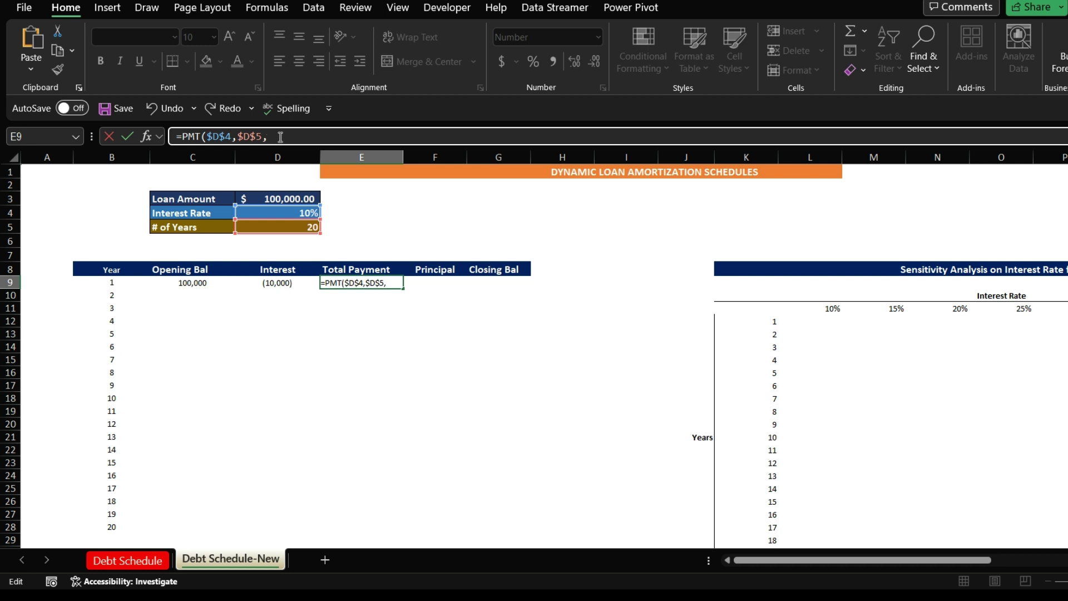
Complete the PMT formula in E9 with the absolute loan amount reference $D$3 as the present value
left_click(275, 198)
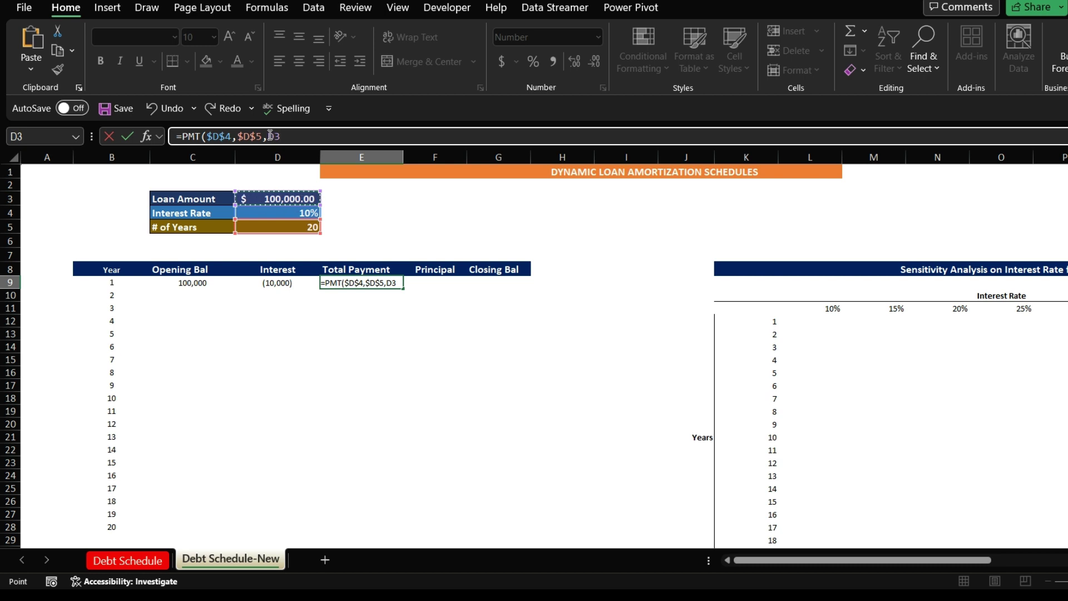
left_click(270, 136)
type("$")
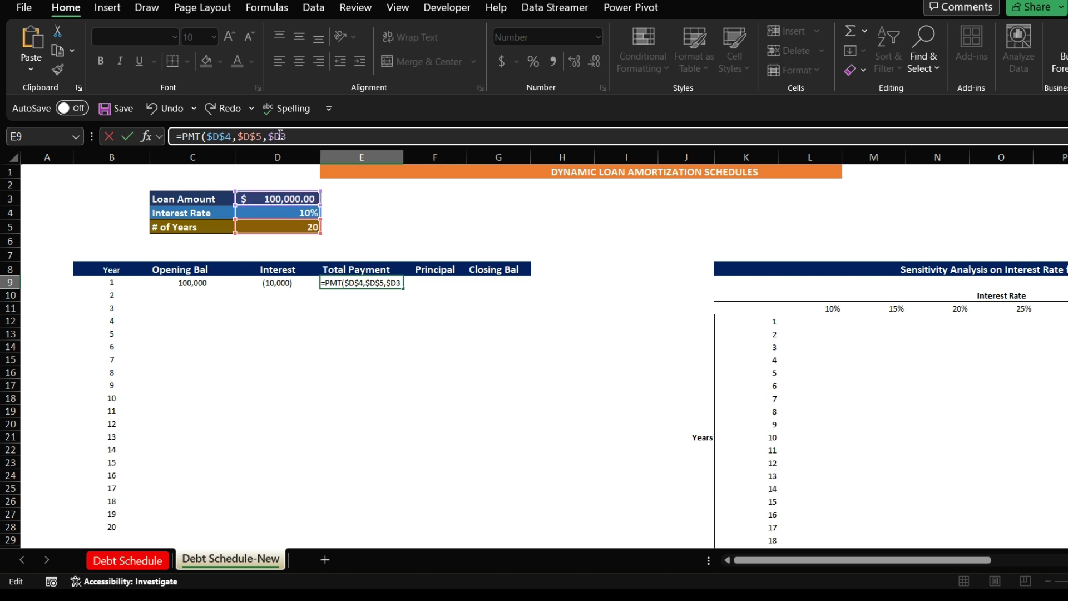
left_click(280, 136)
type("$3")
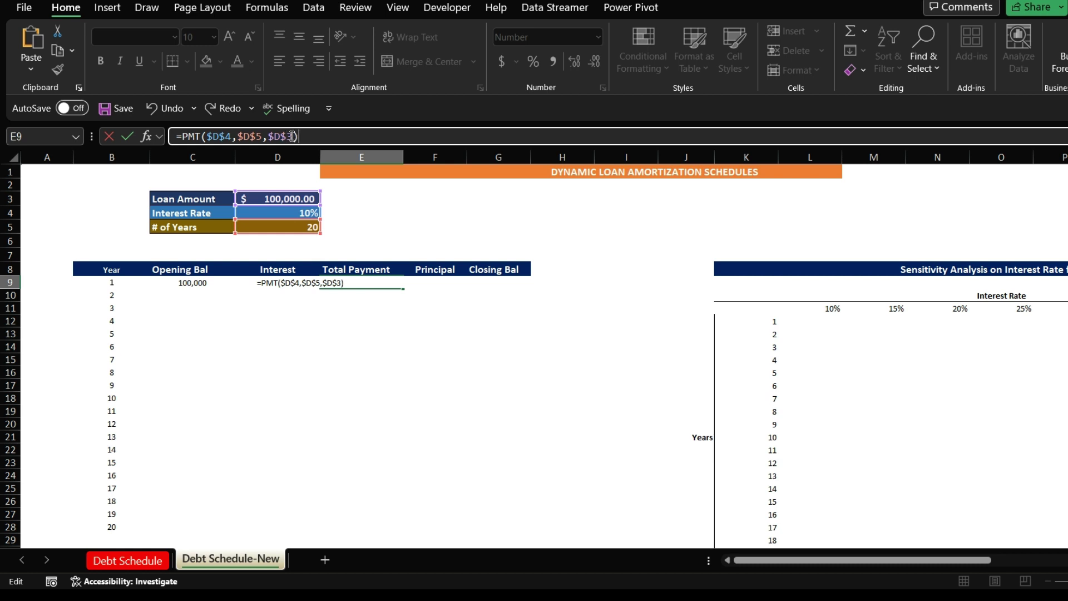
key("Return")
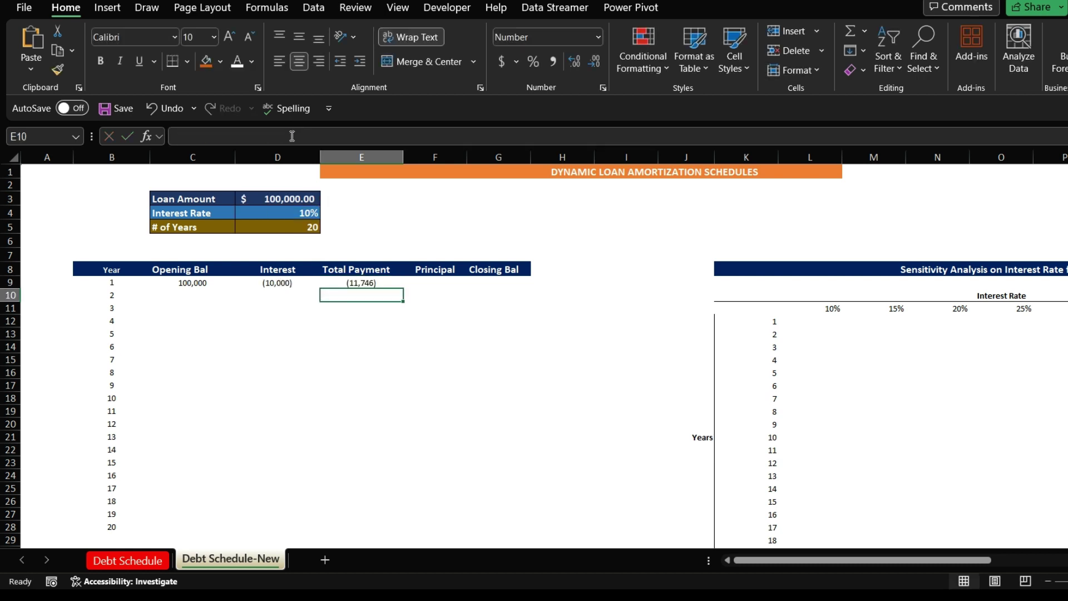
left_click(367, 284)
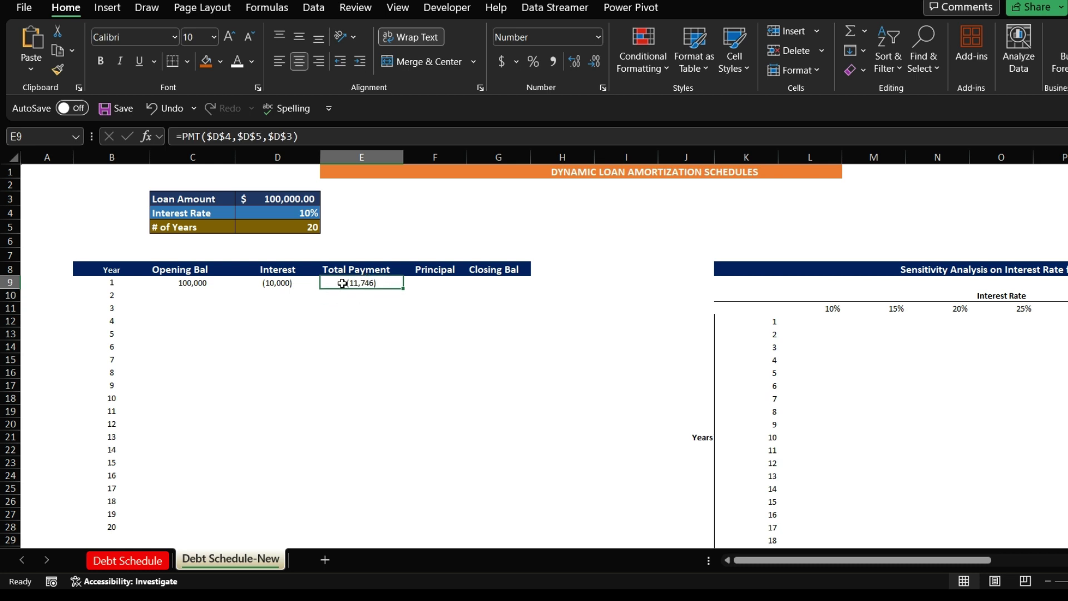
Calculate the year 1 Principal in F9 as total payment minus interest with the formula =E9-D9
left_click(430, 284)
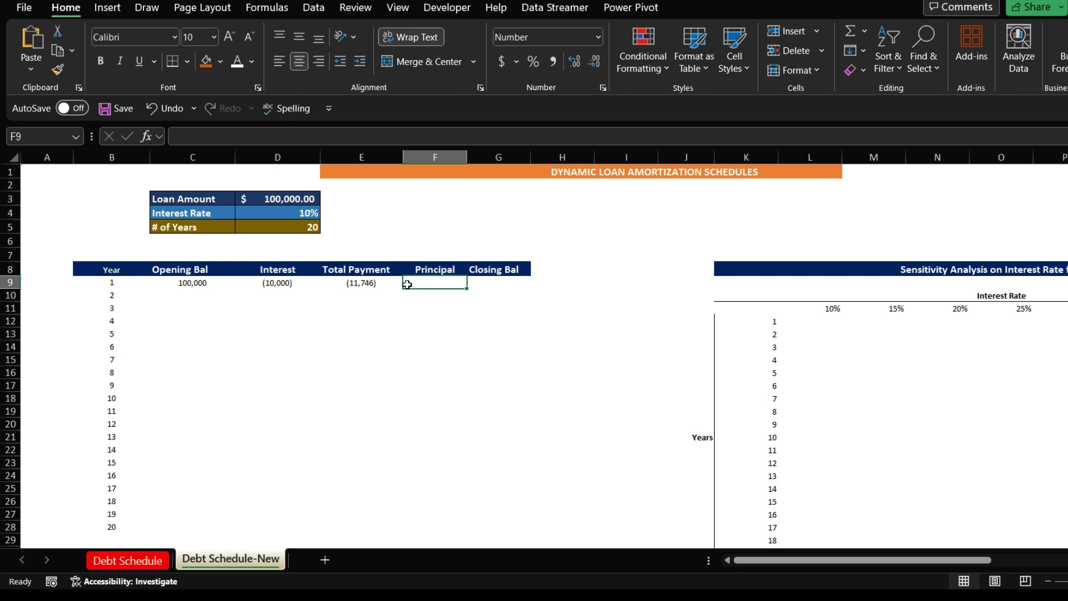
left_click(363, 283)
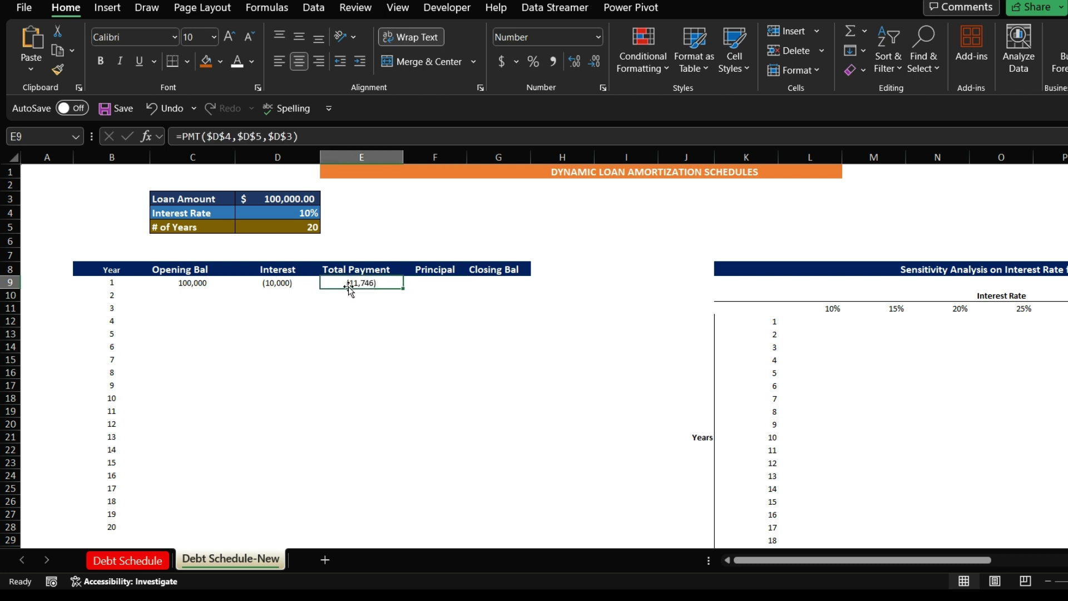
left_click(284, 284)
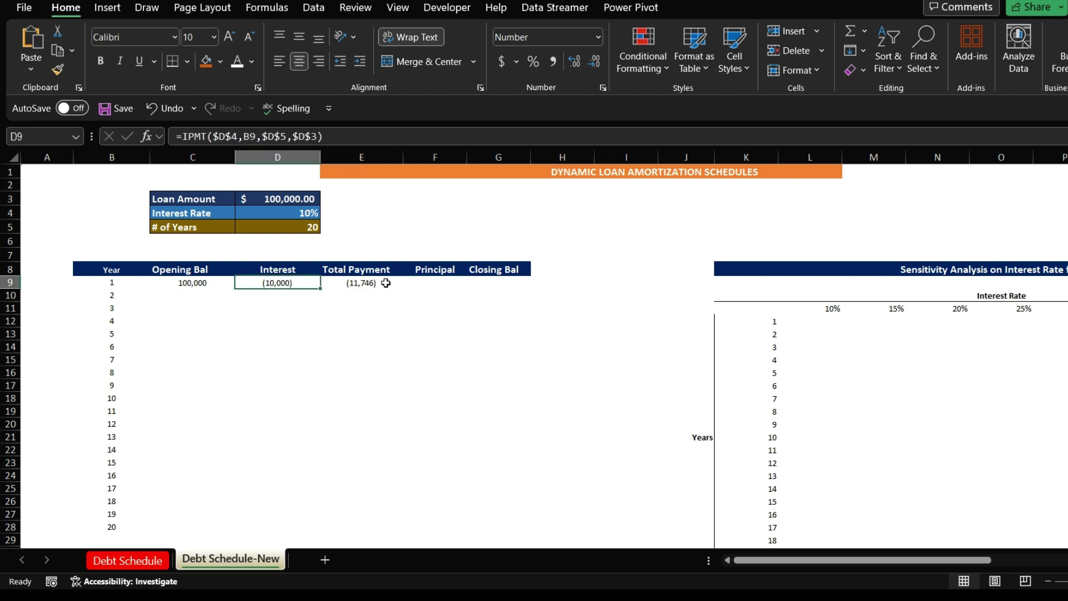
left_click(415, 284)
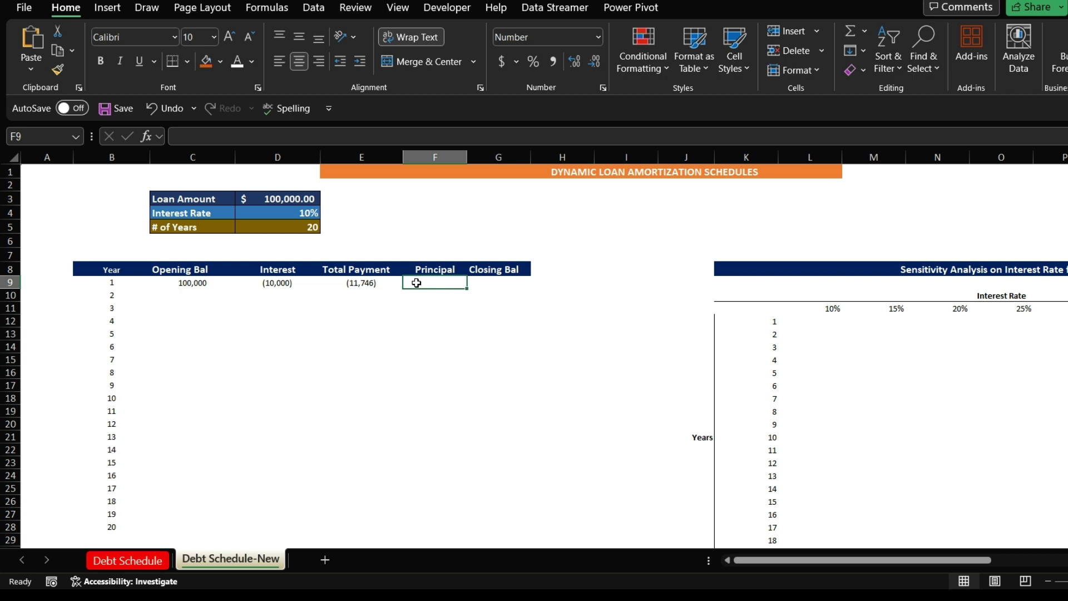
type("=")
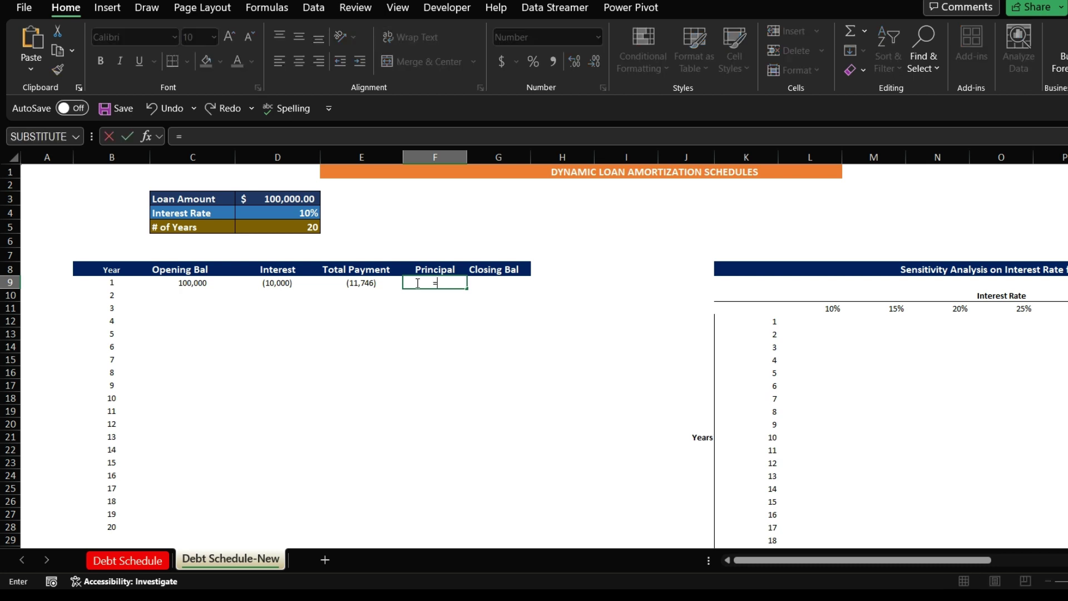
left_click(358, 282)
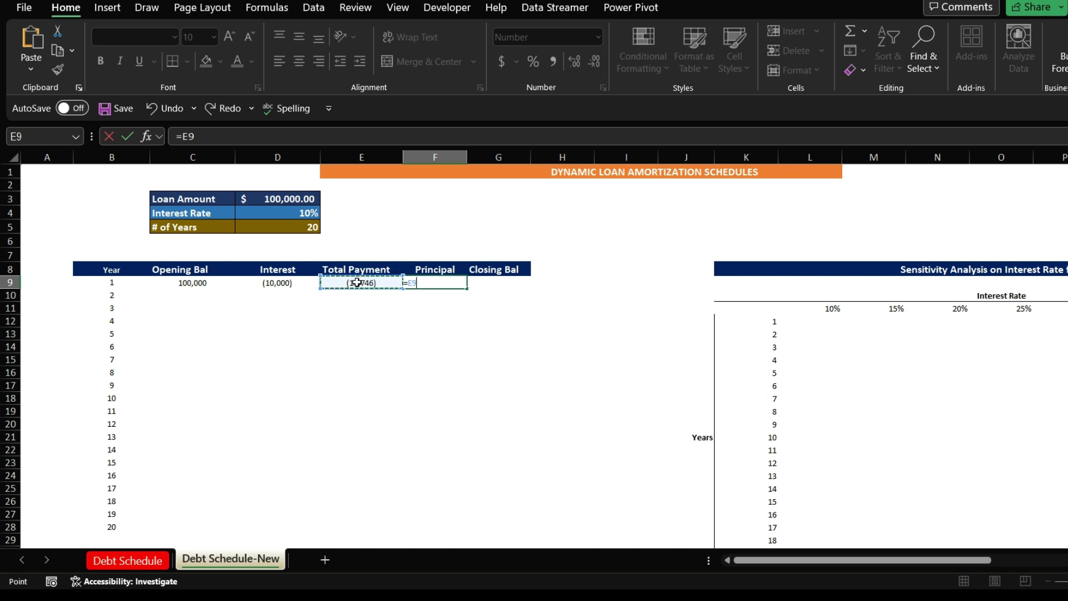
type("-")
left_click(284, 281)
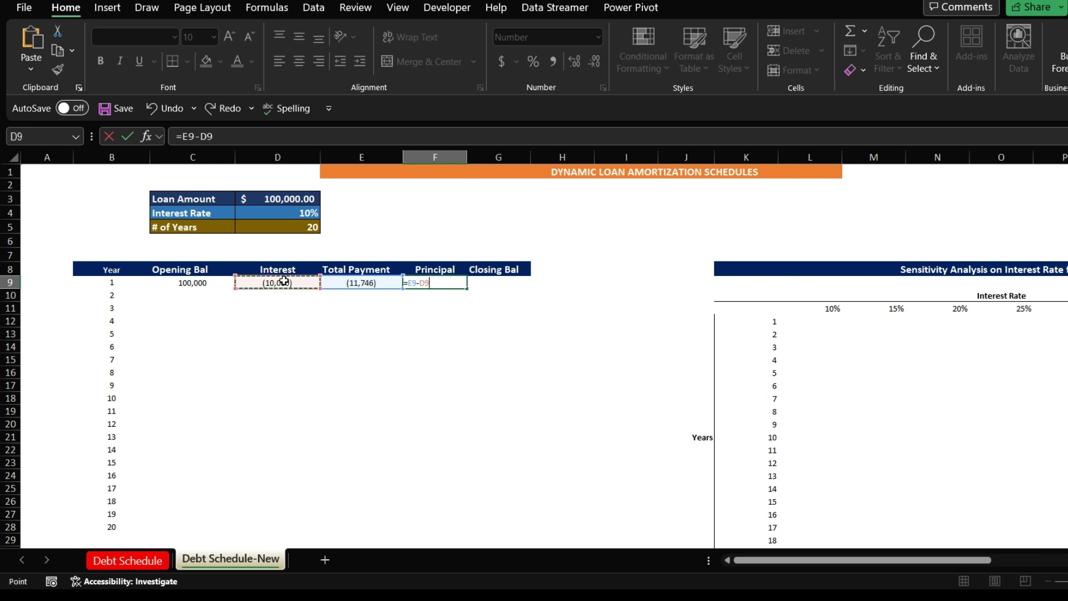
key("ctrl+Return")
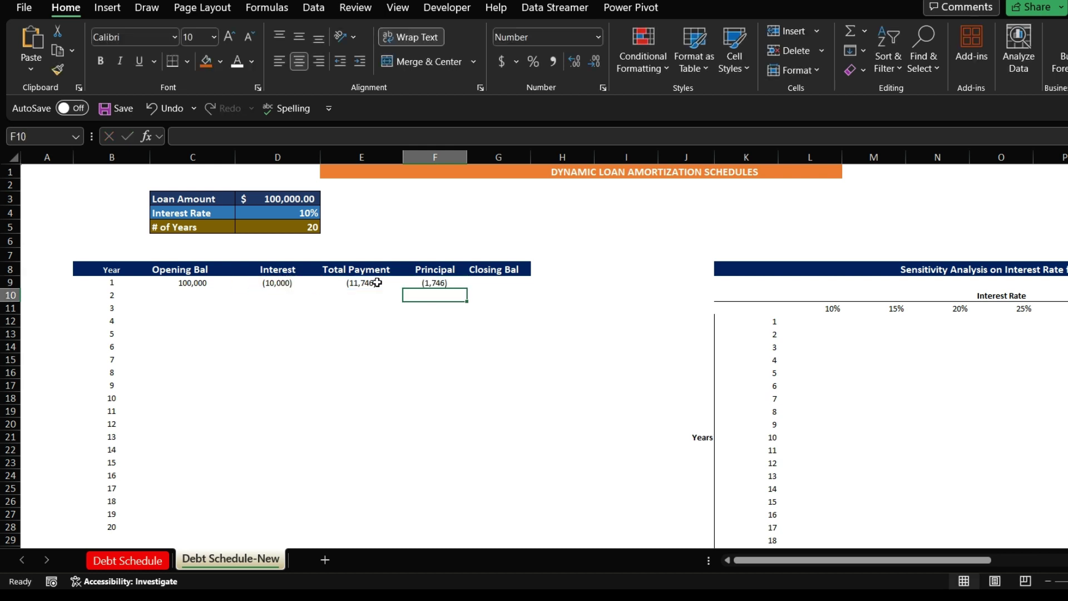
Check the combined sum of the year 1 Interest and Principal cells against the Total Payment in E9
left_click(291, 283)
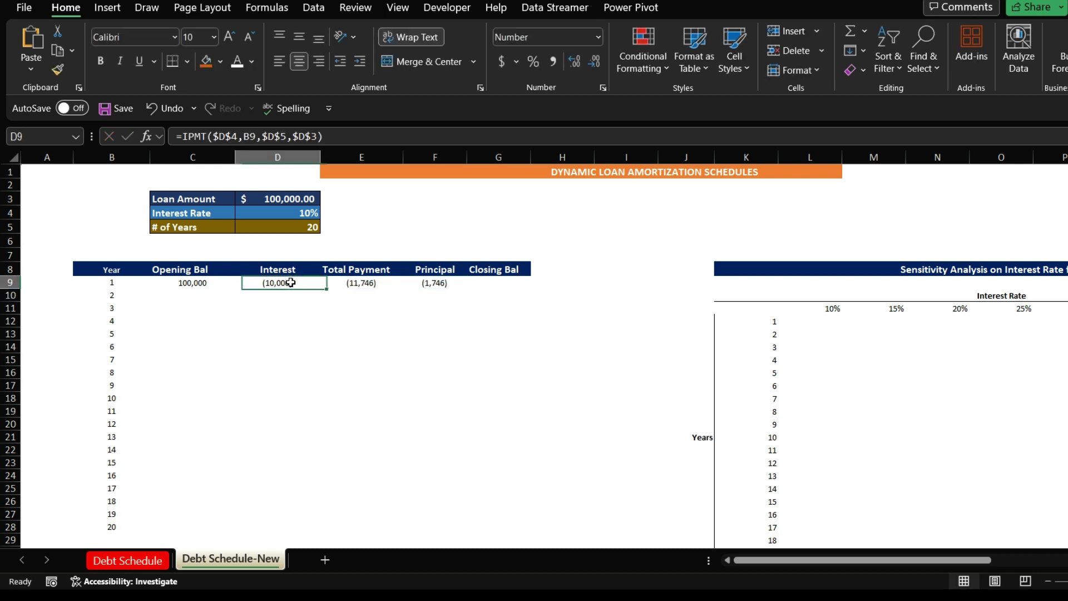
left_click(425, 282, "ctrl")
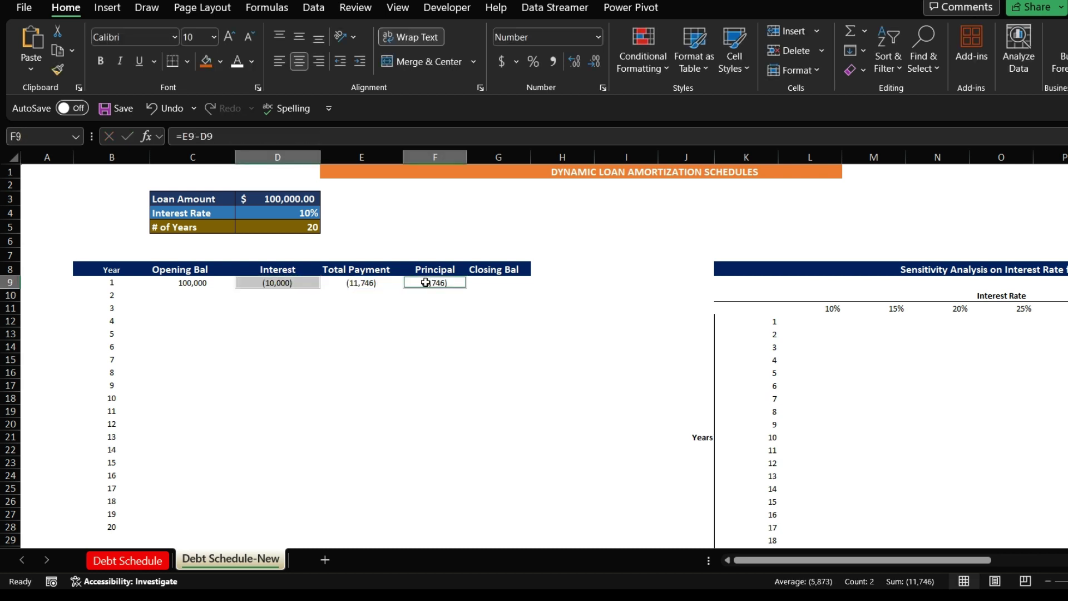
left_click(357, 283)
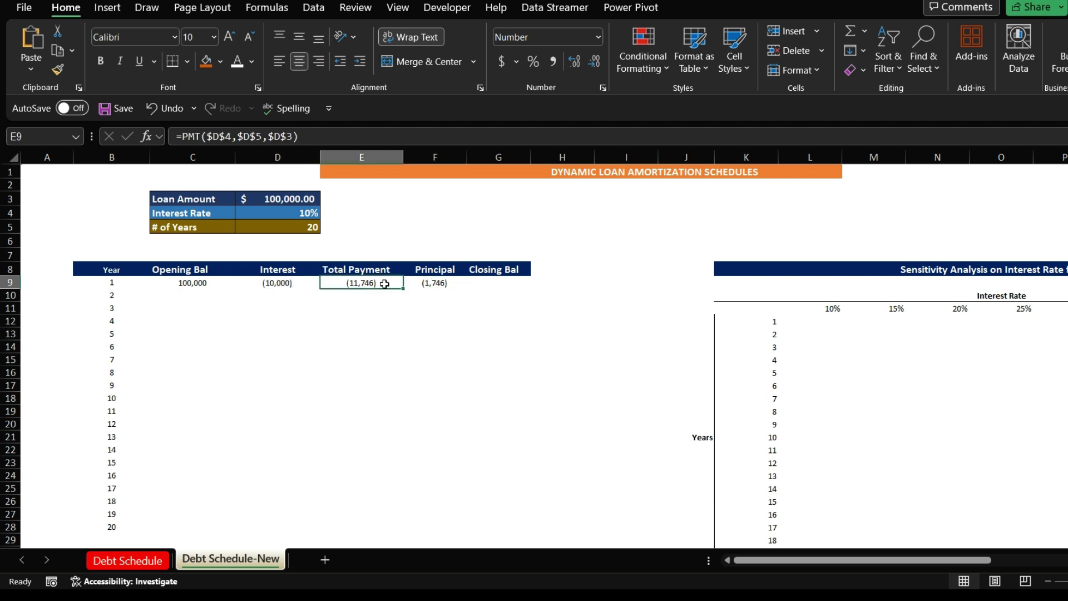
Calculate the year 1 Closing Bal in G9 from opening balance, interest and total payment with the formula =C9-D9+E9
left_click(494, 281)
type("=")
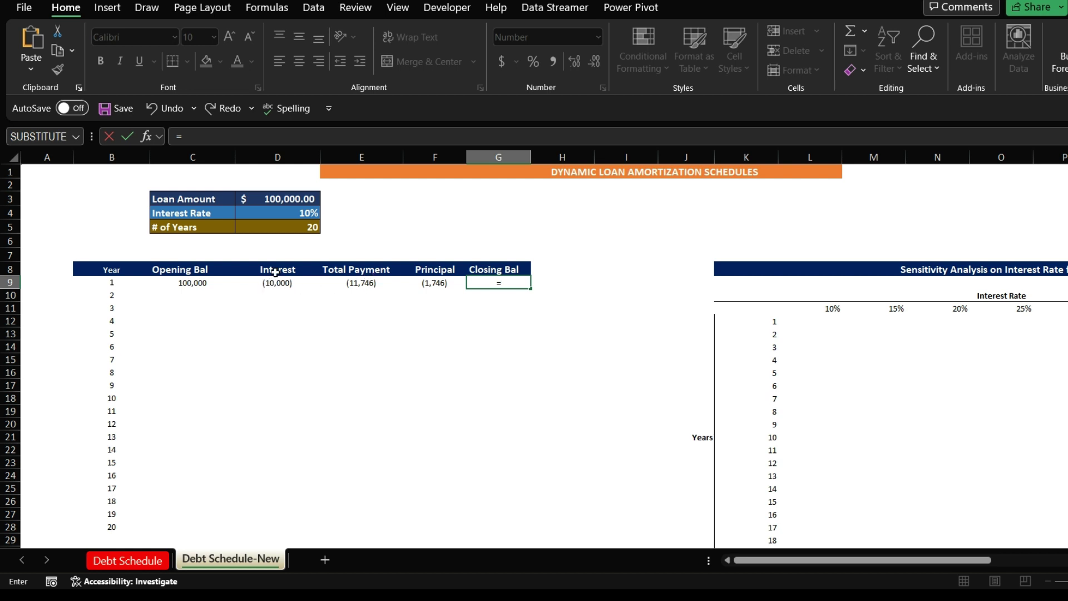
left_click(180, 284)
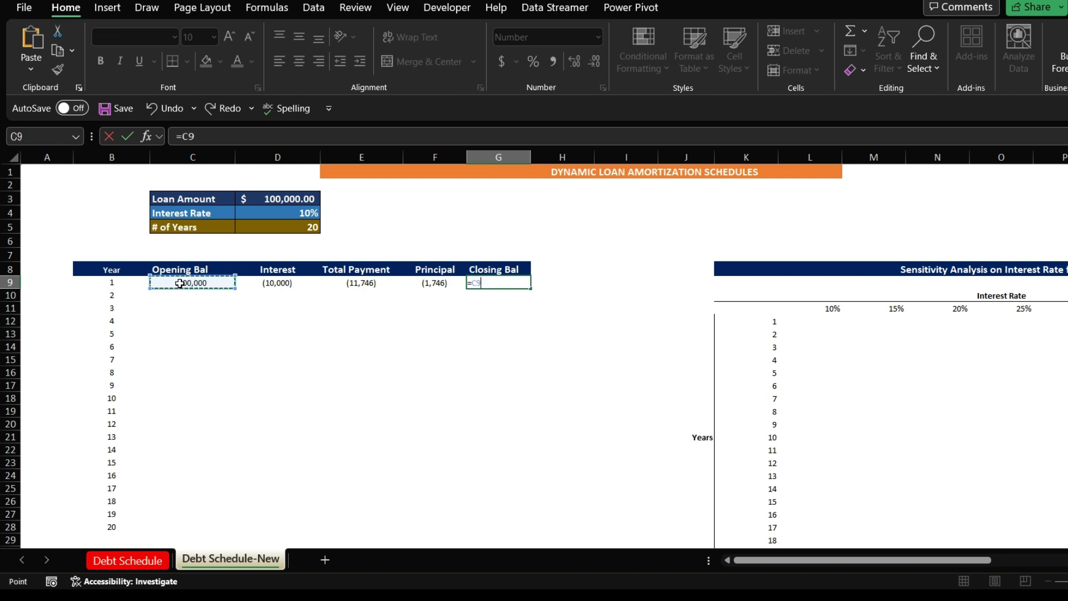
type("-")
left_click(272, 285)
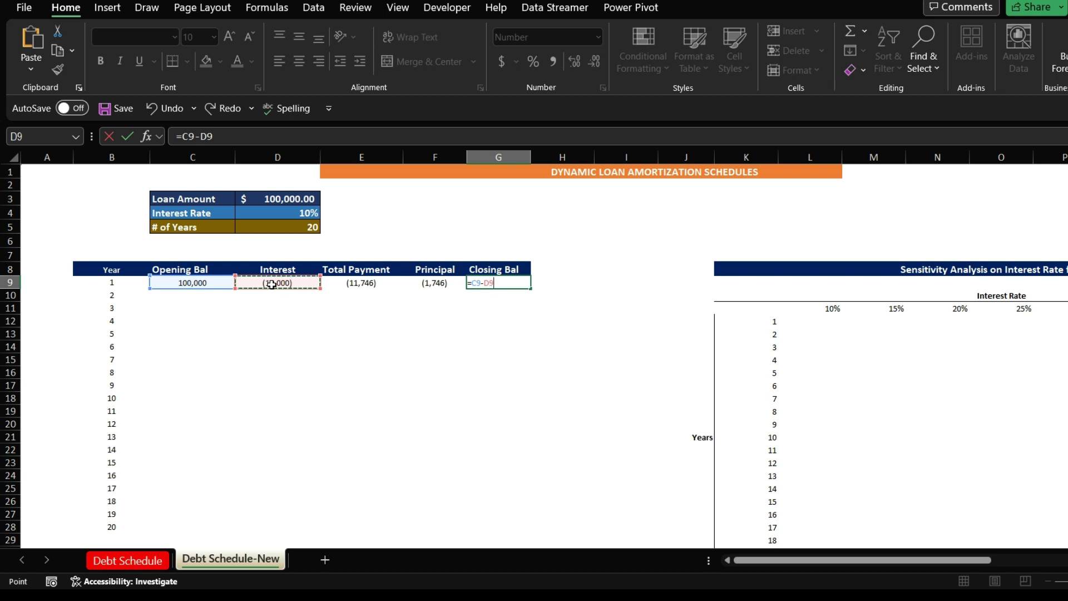
type("+")
left_click(349, 284)
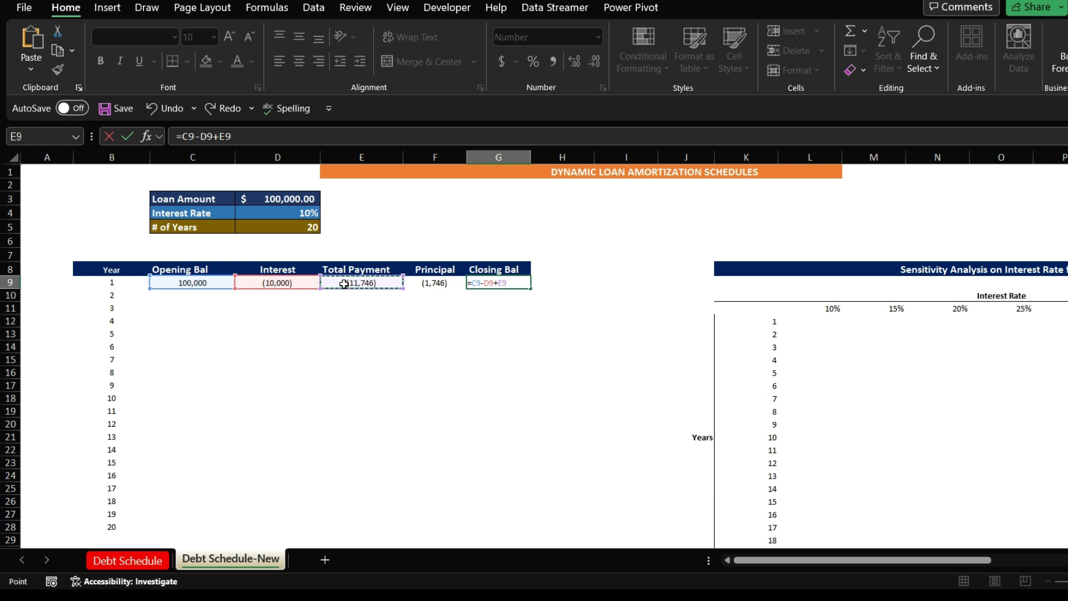
key("Return")
Review the number of years input and the year 1 Interest, Total Payment, Principal and Closing Bal formulas in row 9
left_click(392, 322)
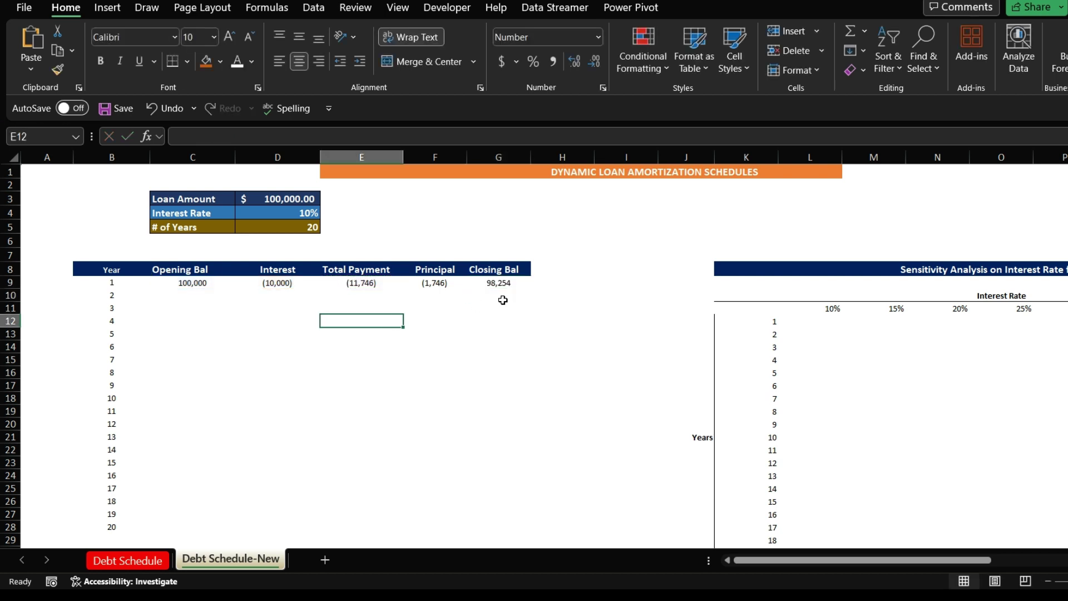
left_click(503, 300)
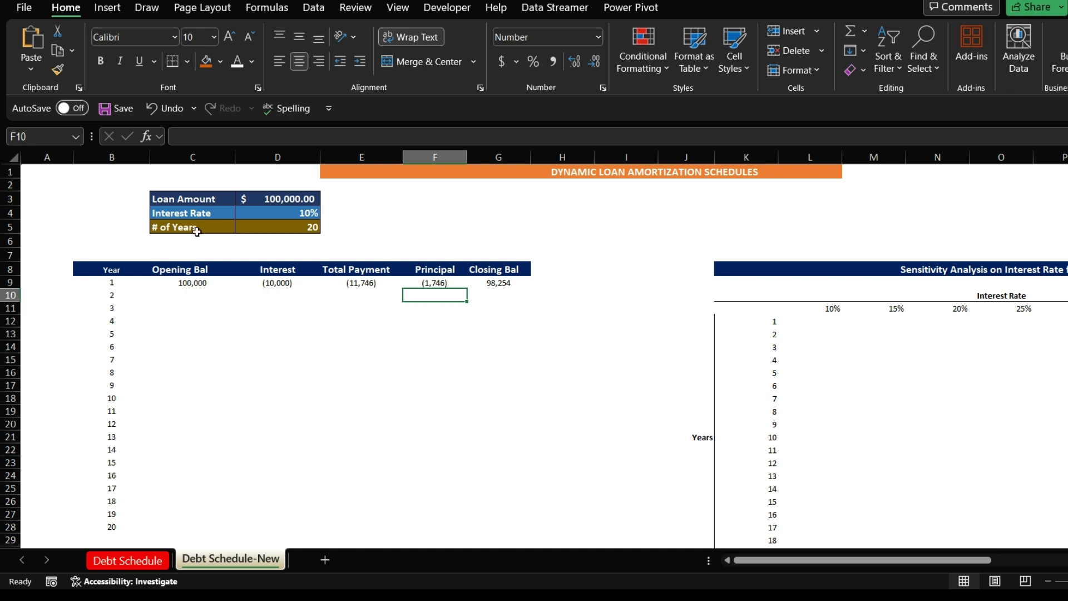
left_click(272, 227)
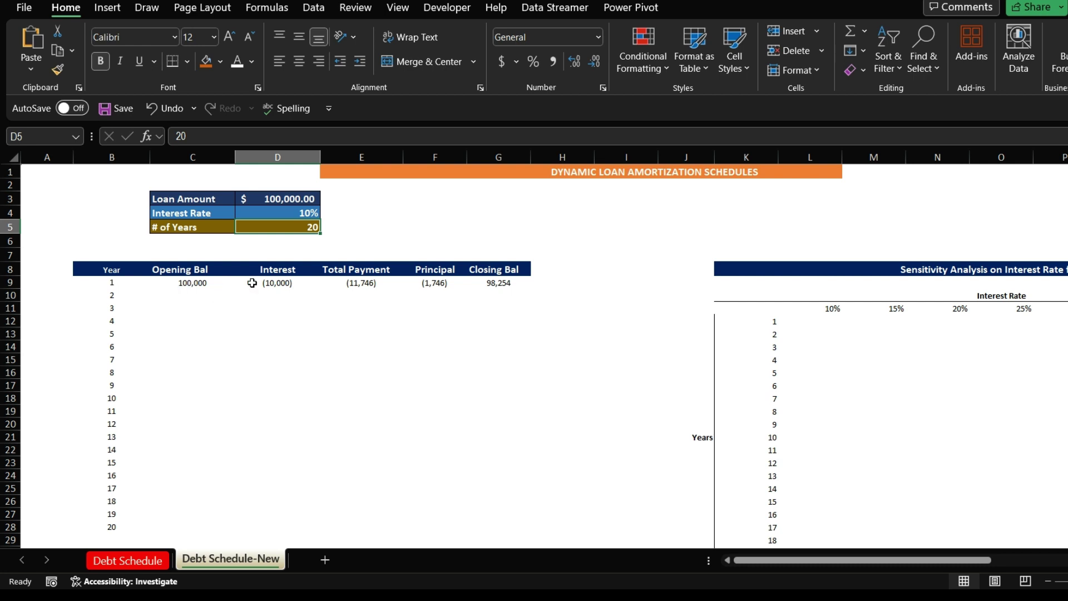
left_click(270, 282)
left_click(346, 284)
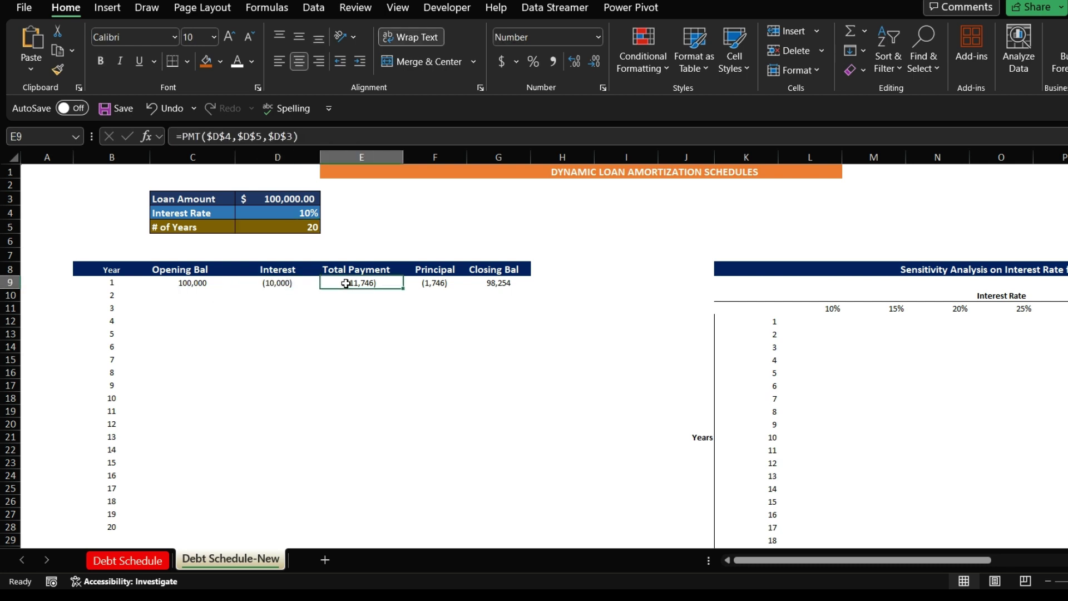
left_click(424, 282)
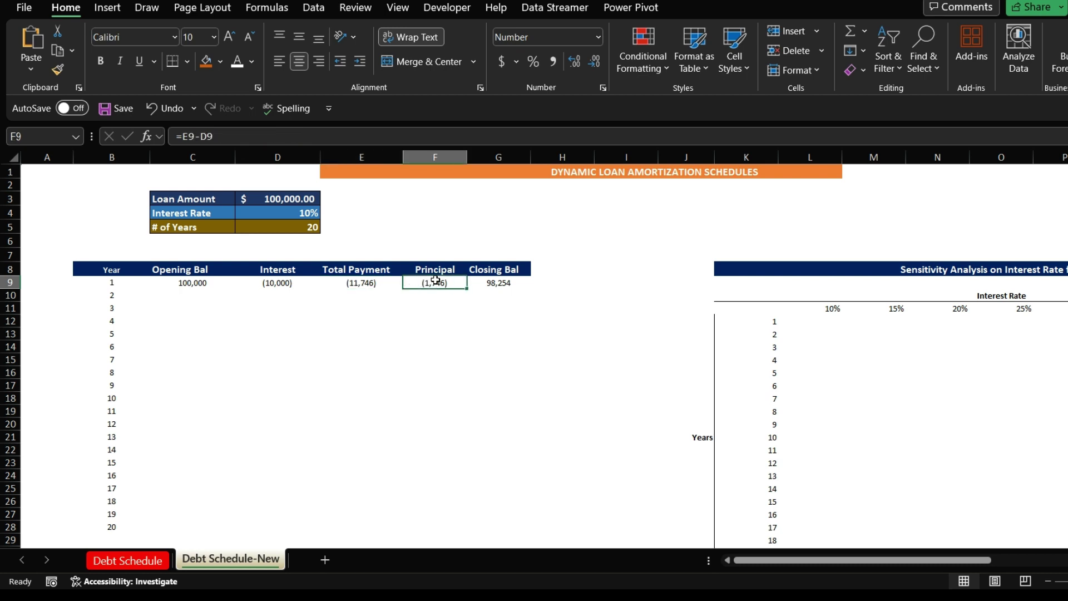
left_click(357, 287)
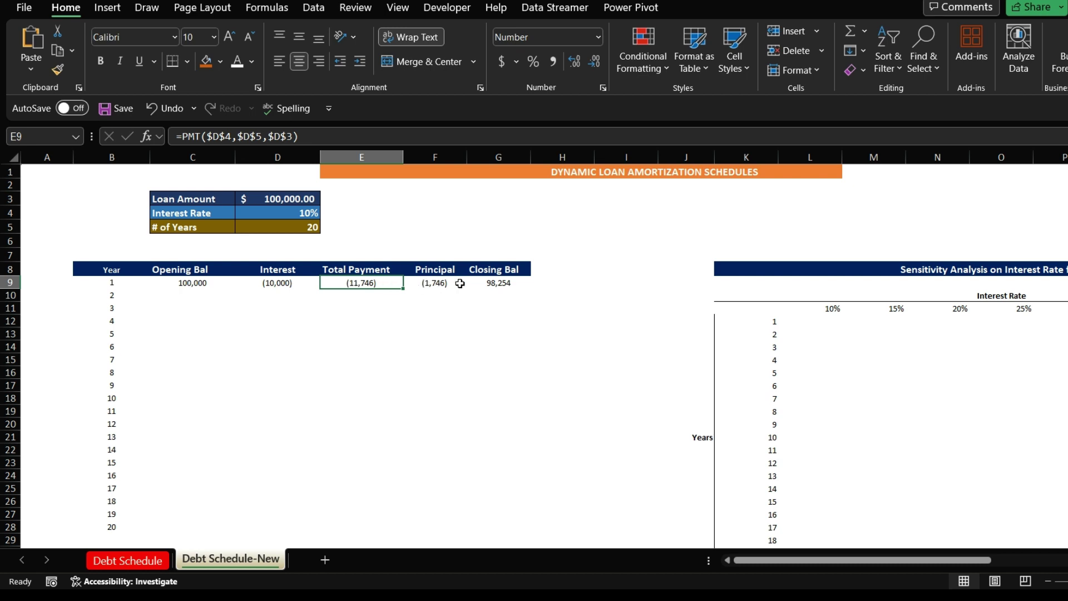
left_click(479, 285)
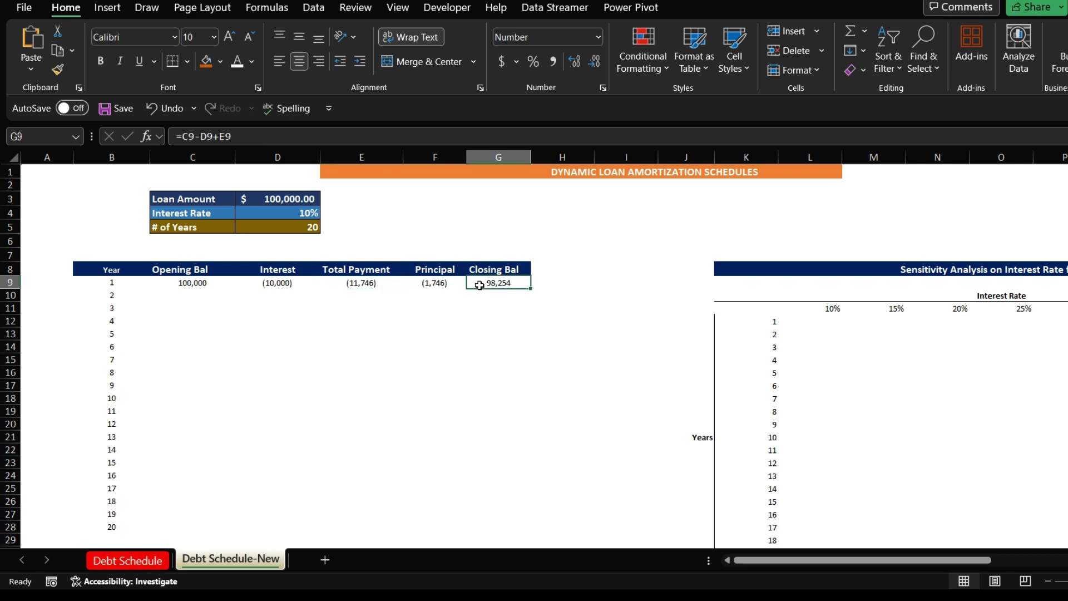
Link the year 2 Opening Bal in C10 to the year 1 Closing Bal with the formula =G9
left_click(190, 295)
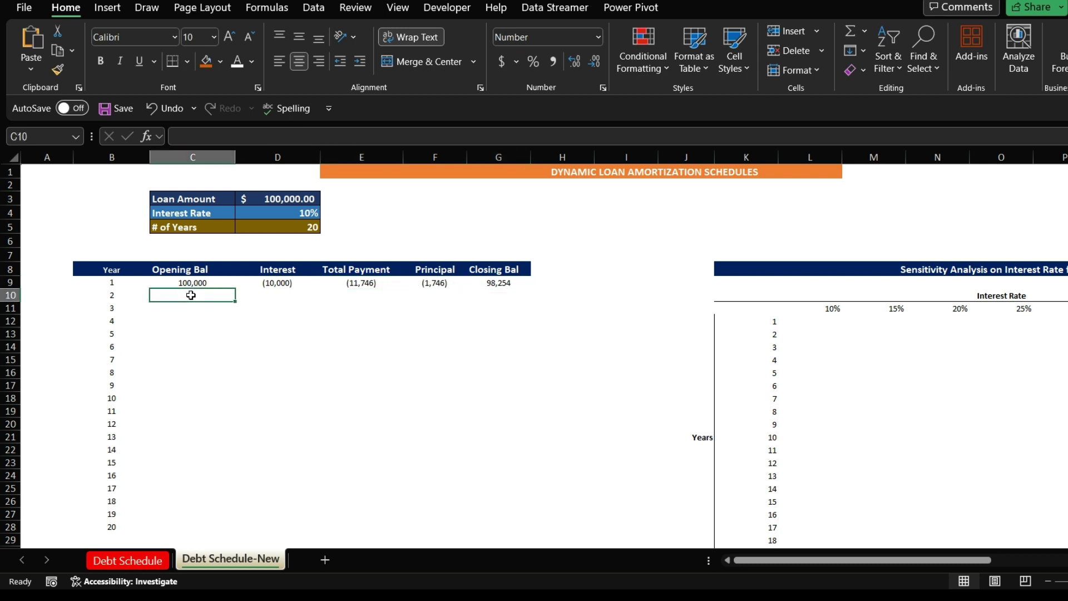
type("=")
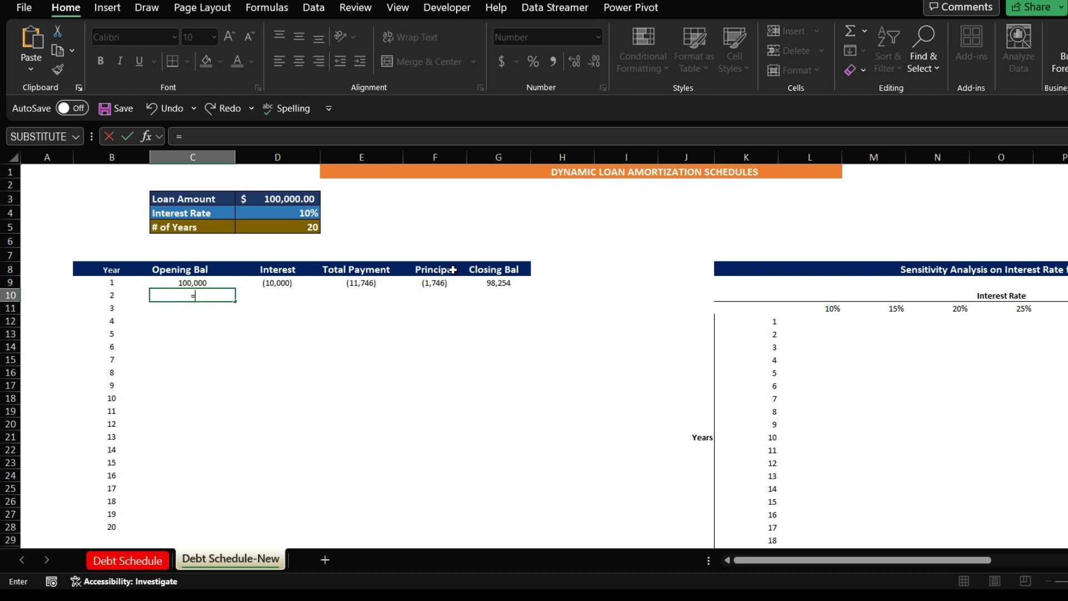
left_click(484, 283)
key("Return")
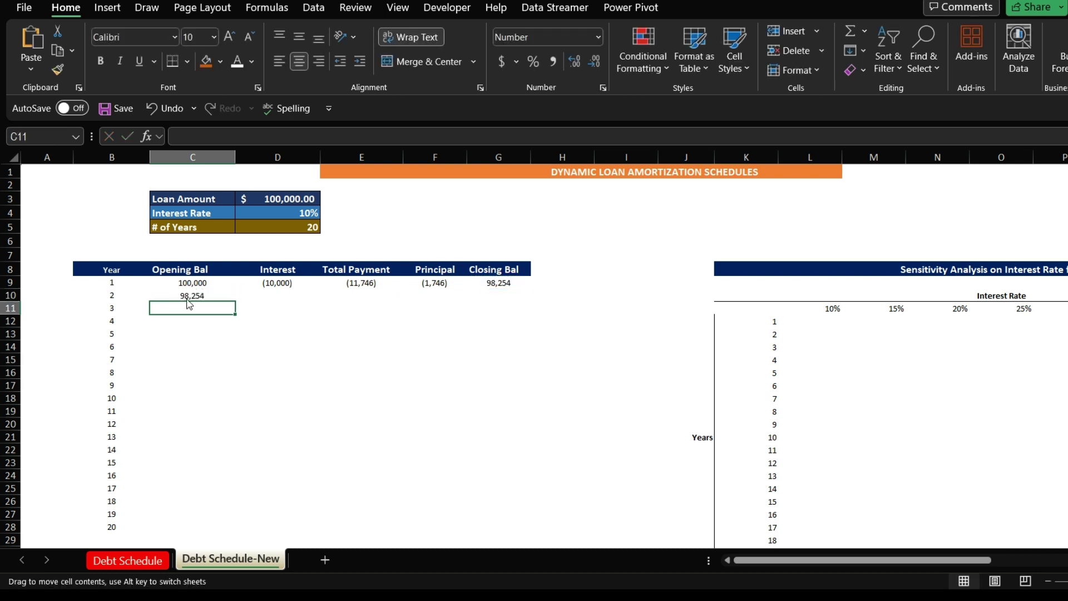
Fill the Opening Bal formula from C10 down to year 20 in C28 and check the reference in the last row
left_click(204, 298)
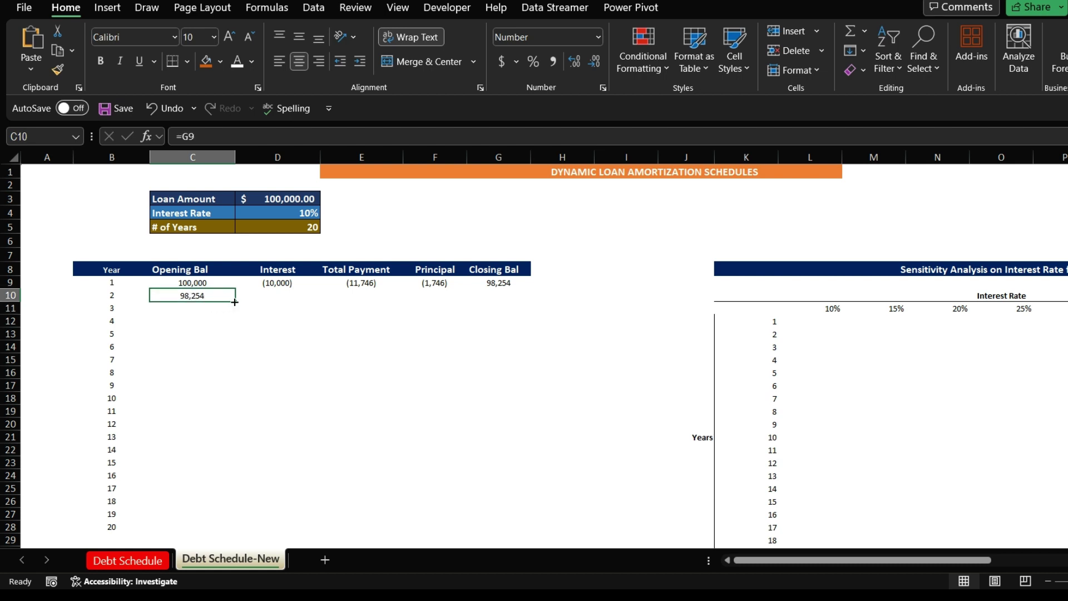
left_click_drag(234, 303, 216, 529)
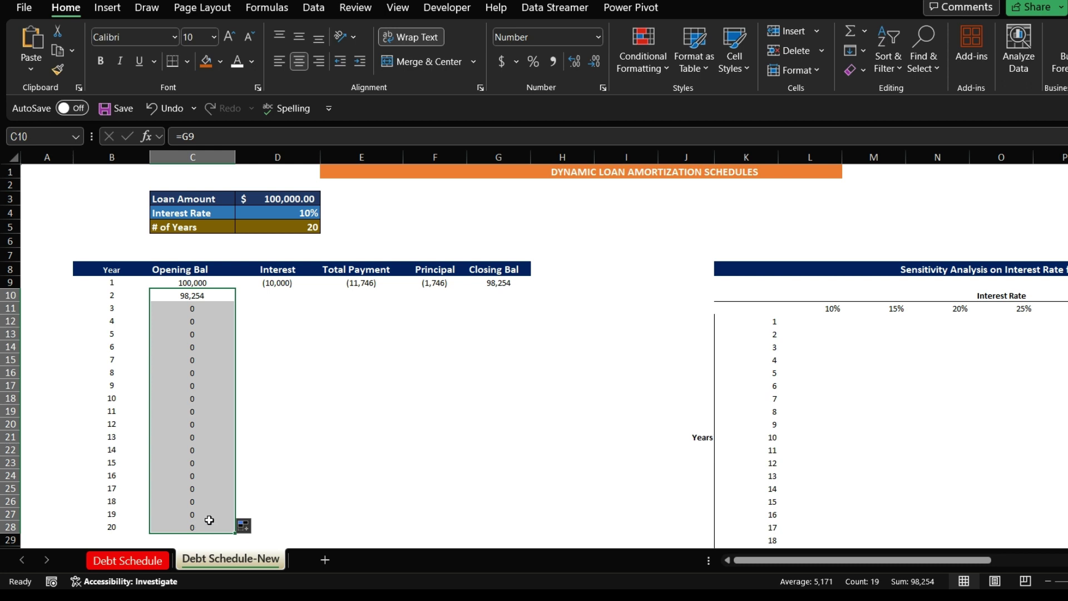
double_click(192, 526)
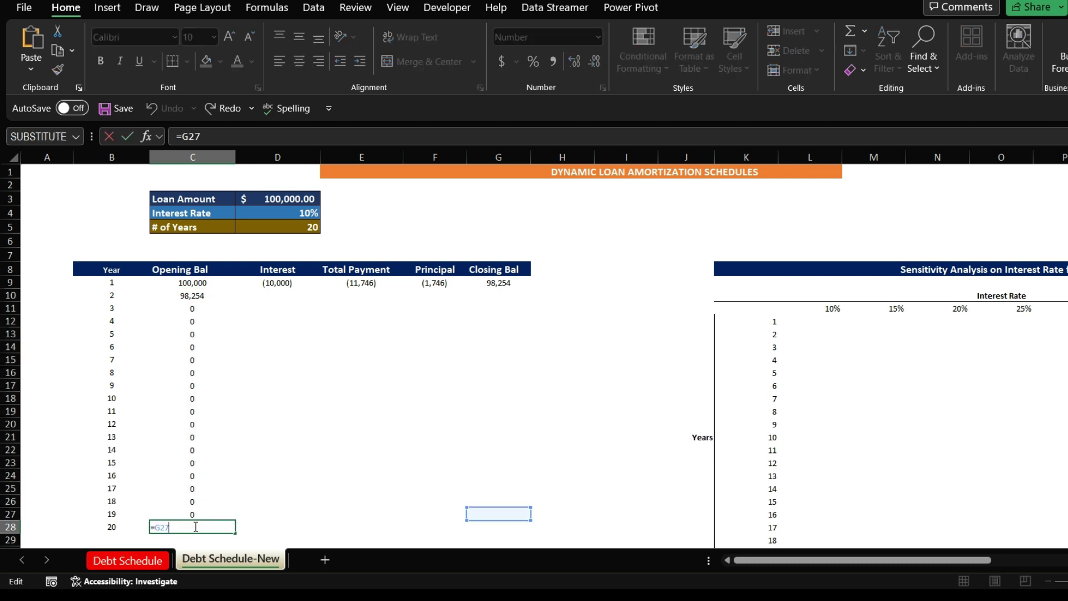
key("Return")
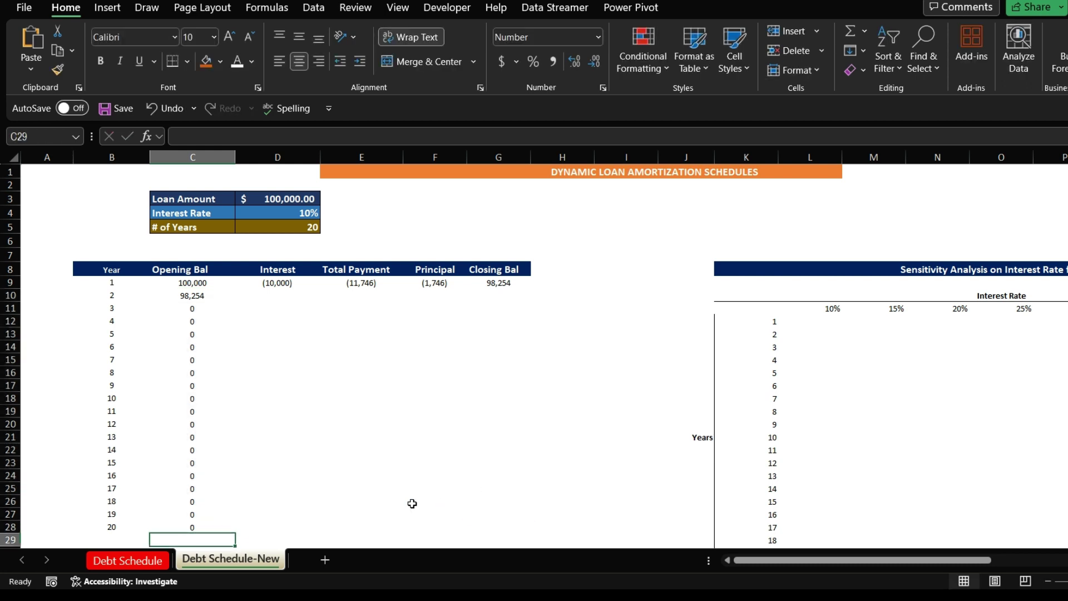
Fill the year 1 Interest formula from D9 down to D28 and check the copied IPMT references
left_click(272, 284)
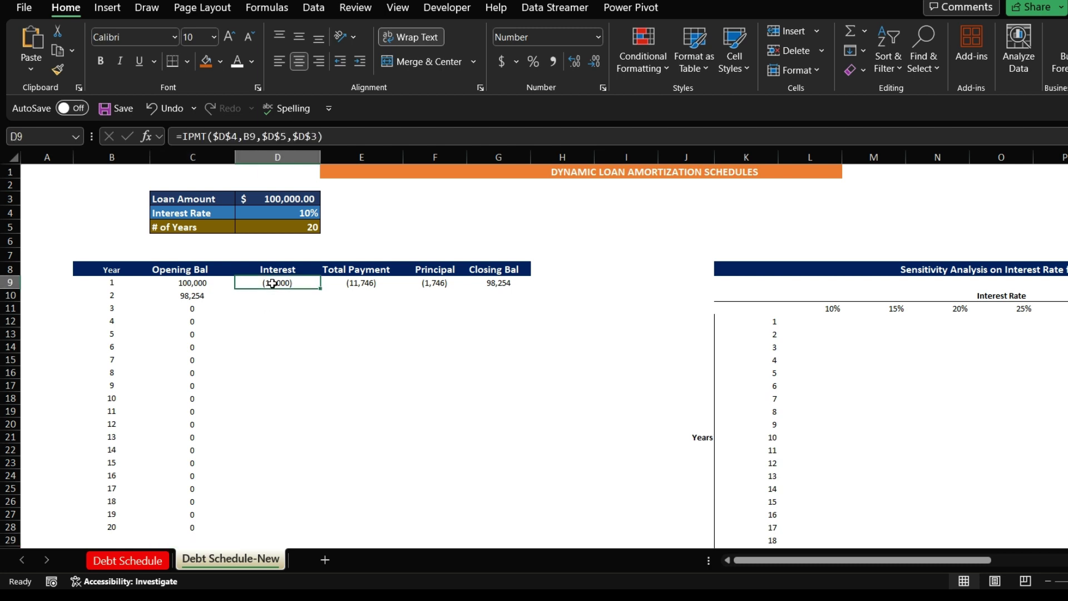
left_click_drag(322, 290, 289, 533)
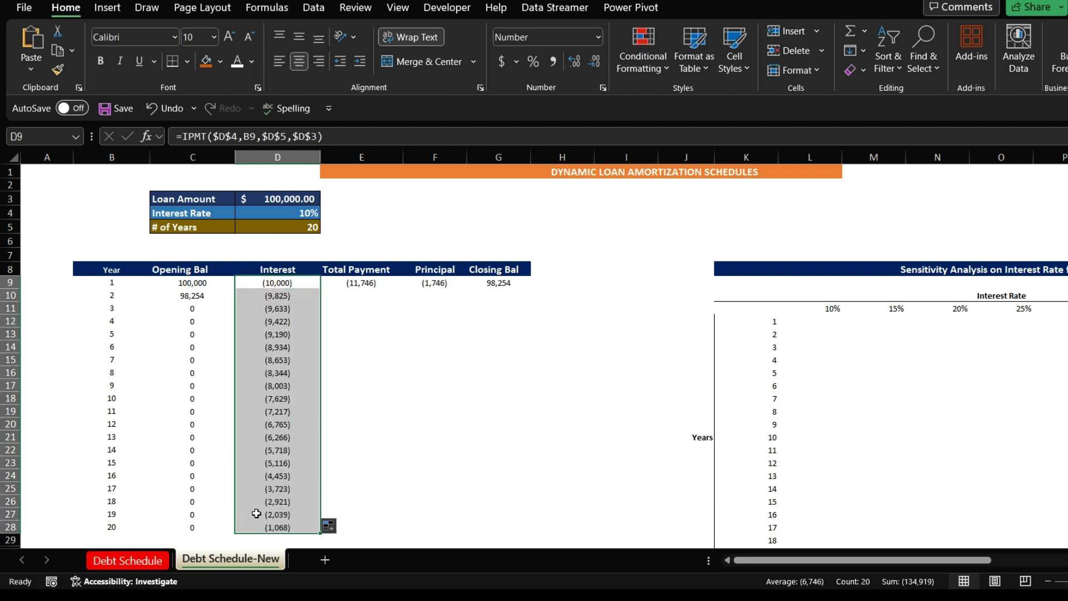
double_click(278, 502)
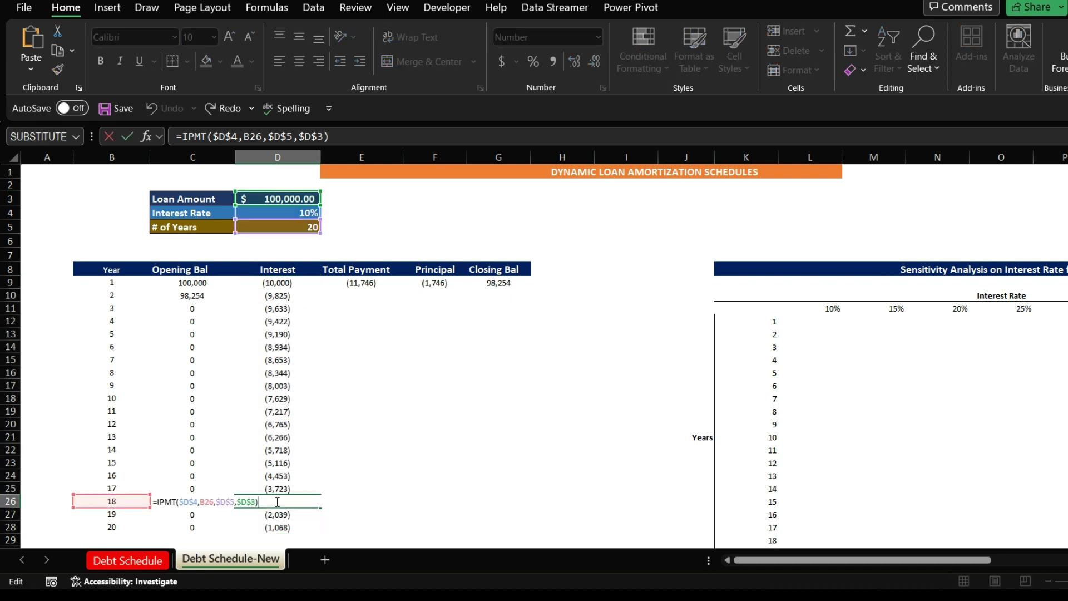
key("Return")
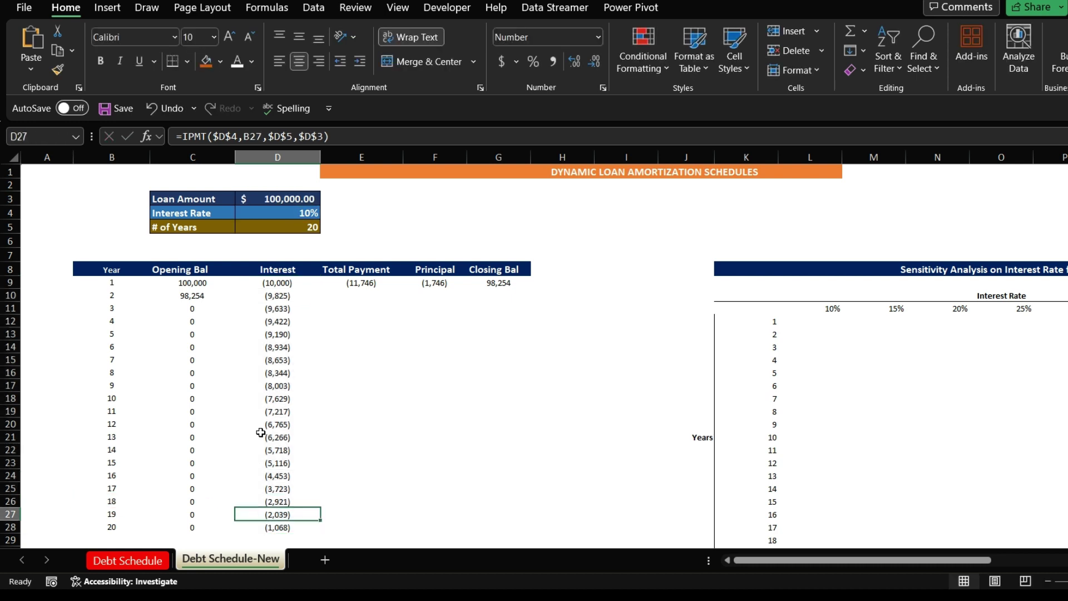
left_click(297, 374)
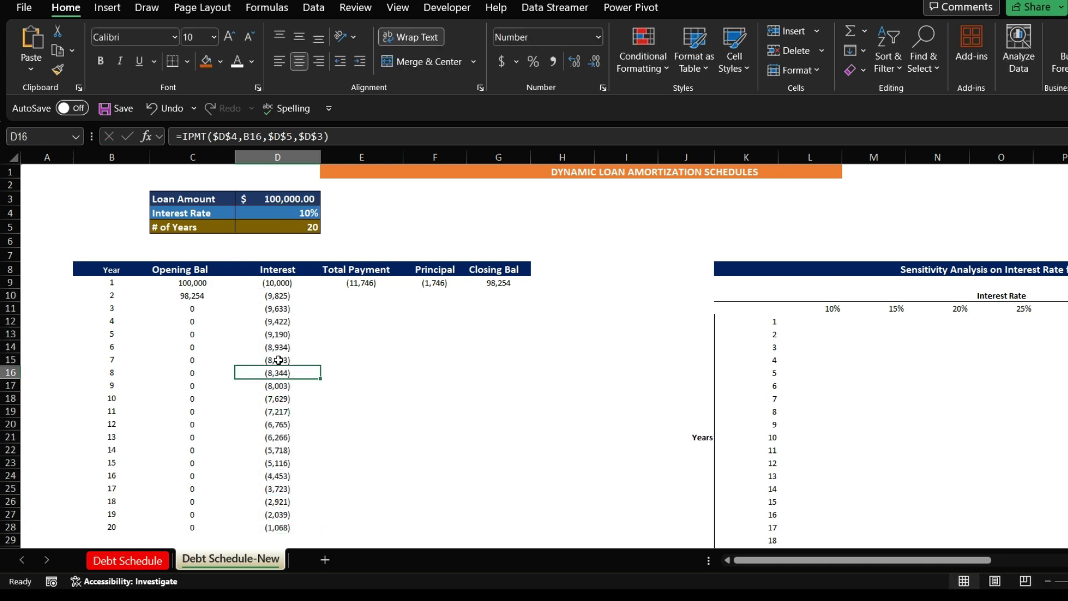
left_click(254, 299)
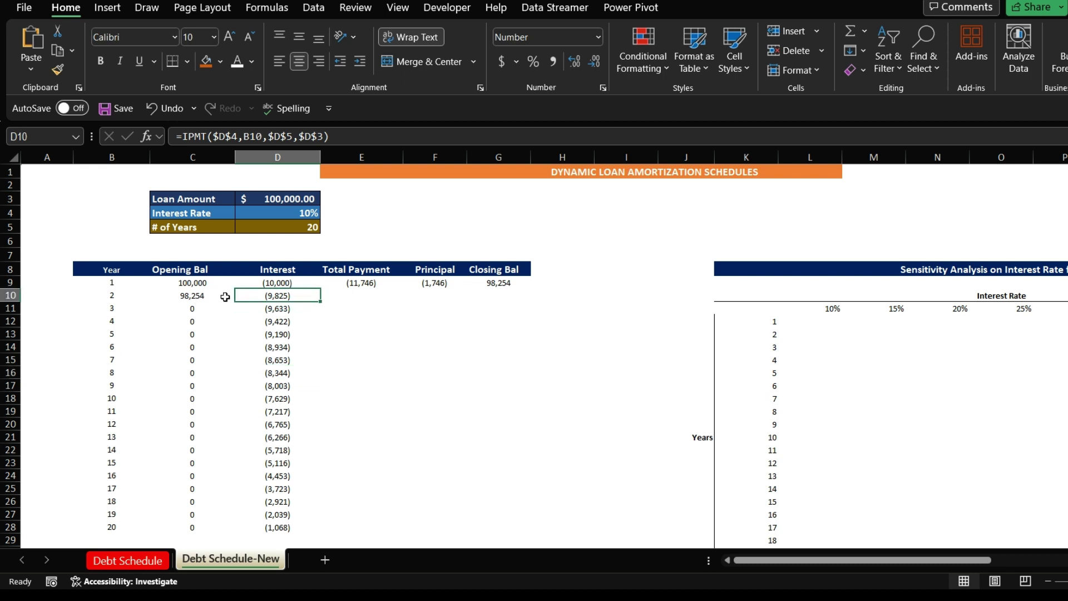
Fill the year 1 Total Payment formula from E9 down to year 20 in E28
left_click(356, 283)
left_click_drag(403, 289, 381, 535)
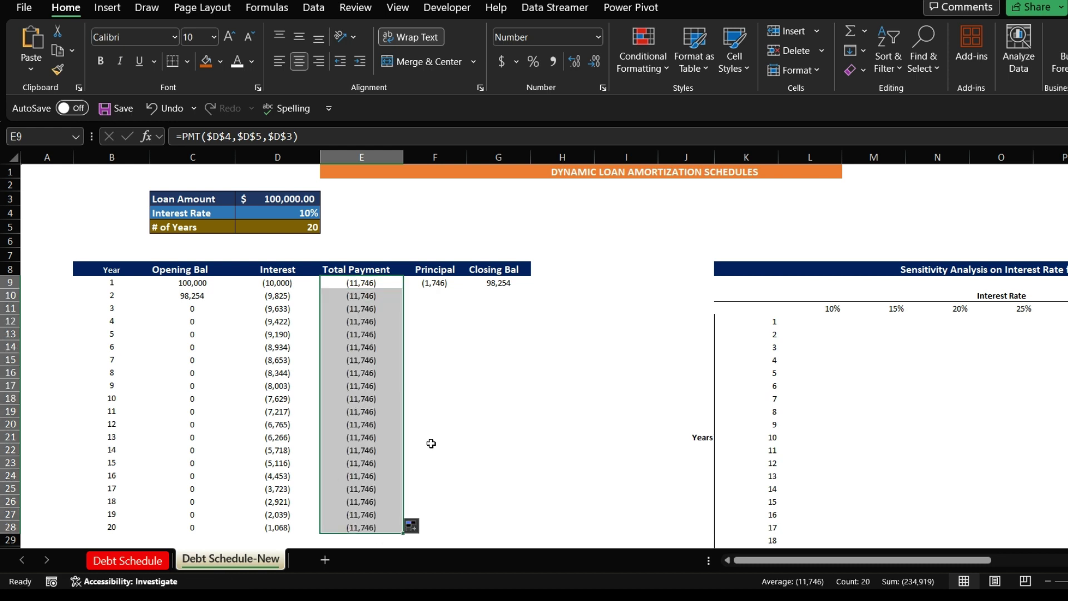
left_click(367, 412)
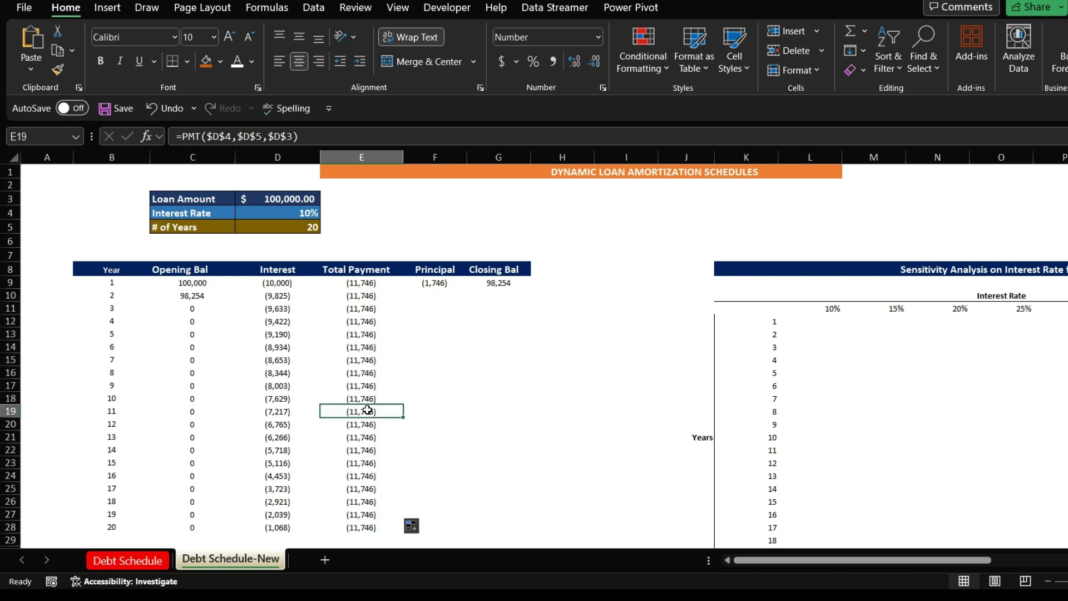
Examine how the Total Payment and Interest amounts and formulas behave across the years of the schedule
left_click(358, 283)
key("Down")
key("Down")
key("Down")
key("Down")
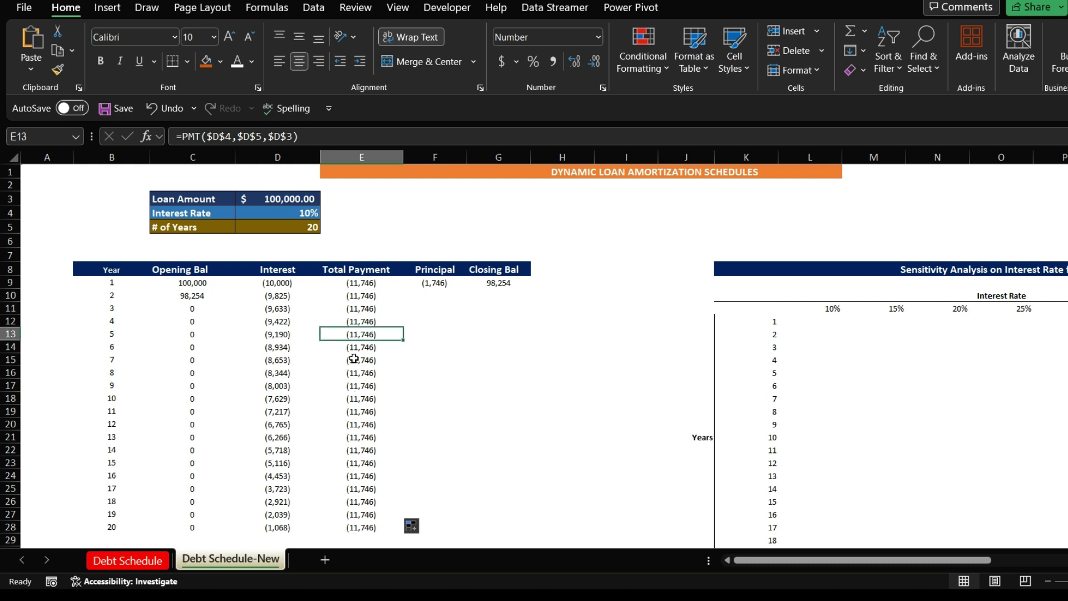
key("Down")
key("Down")
key("Down")
key("Down")
key("Down")
key("Down")
key("Down")
key("Down")
key("Down")
key("Down")
key("Down")
key("Down")
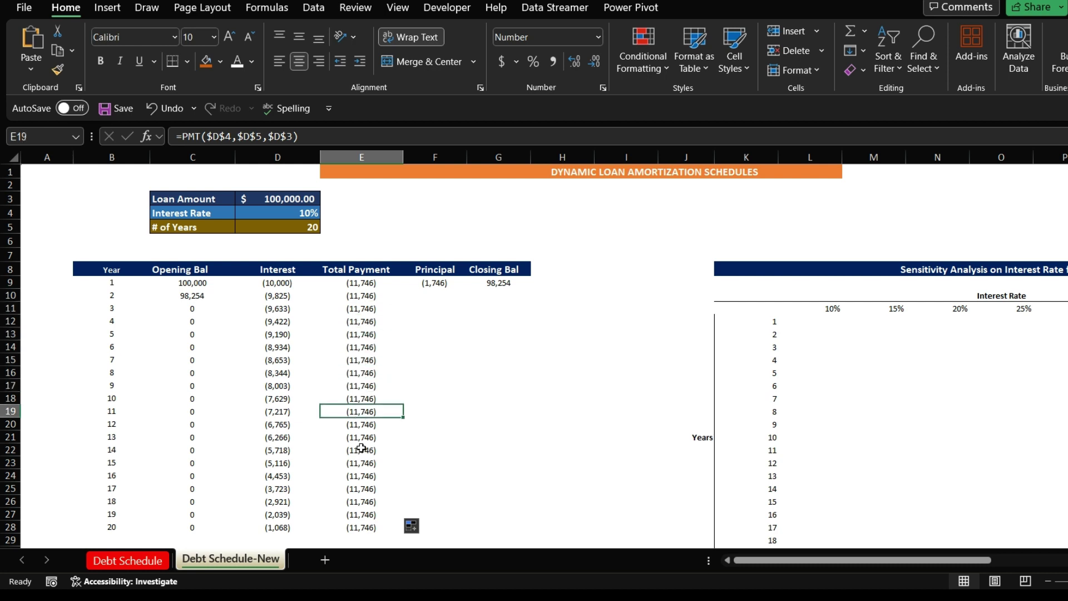
left_click(355, 515)
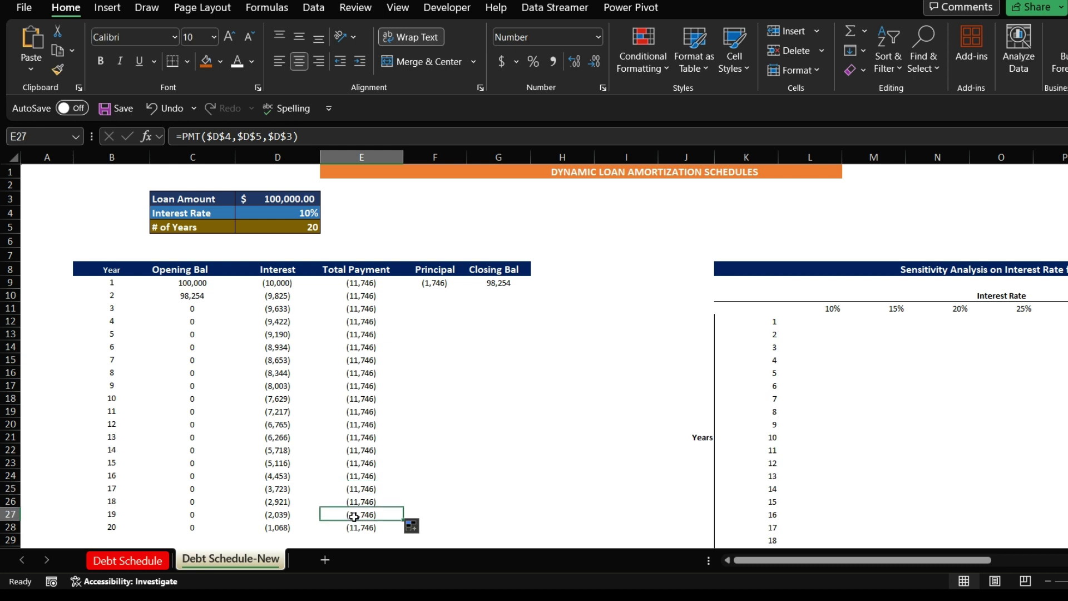
left_click(354, 464)
left_click(368, 306)
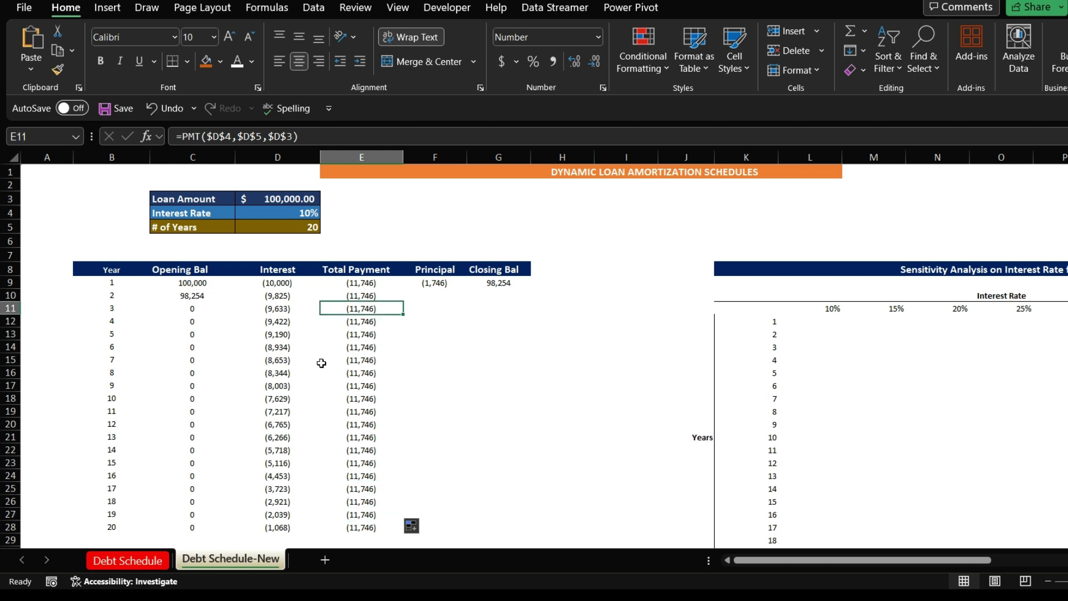
left_click(266, 295)
left_click(275, 346)
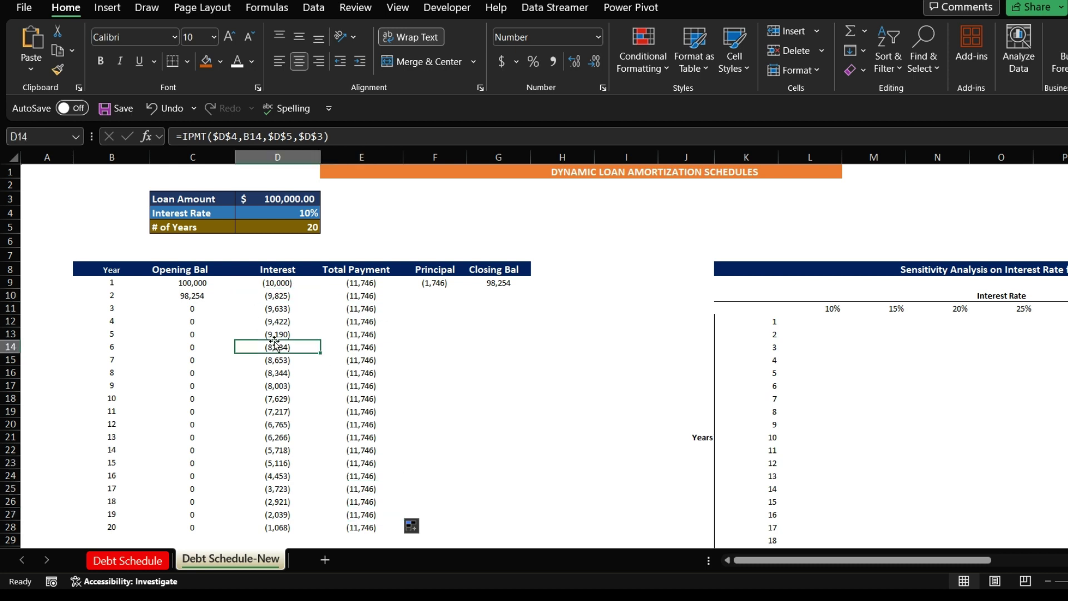
left_click(278, 374)
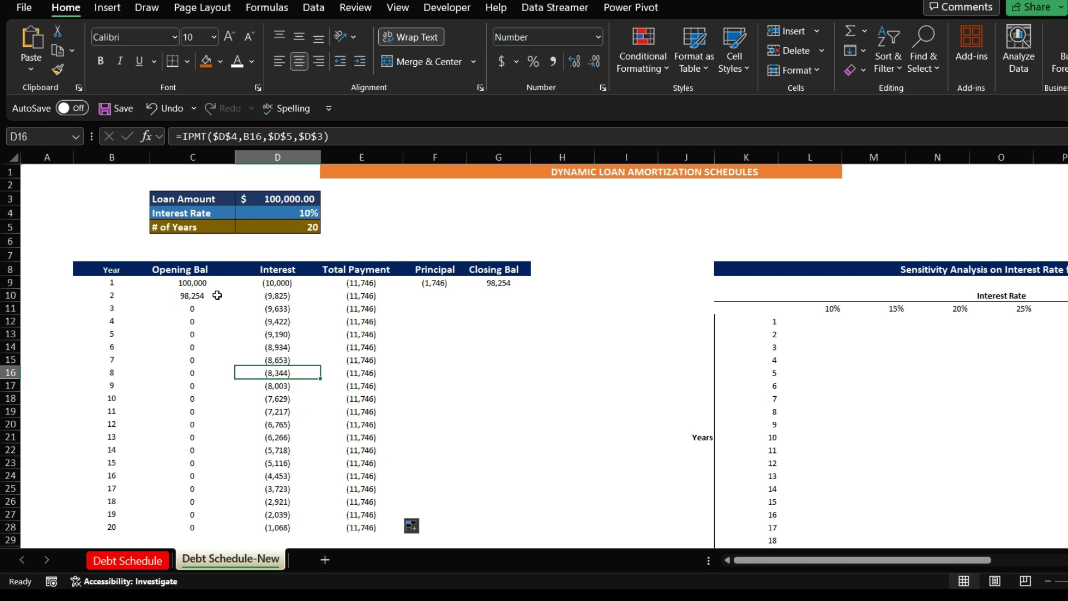
Fill the year 1 Principal and Closing Bal formulas from row 9 down to year 20 in row 28
left_click(442, 284)
left_click_drag(466, 289, 452, 533)
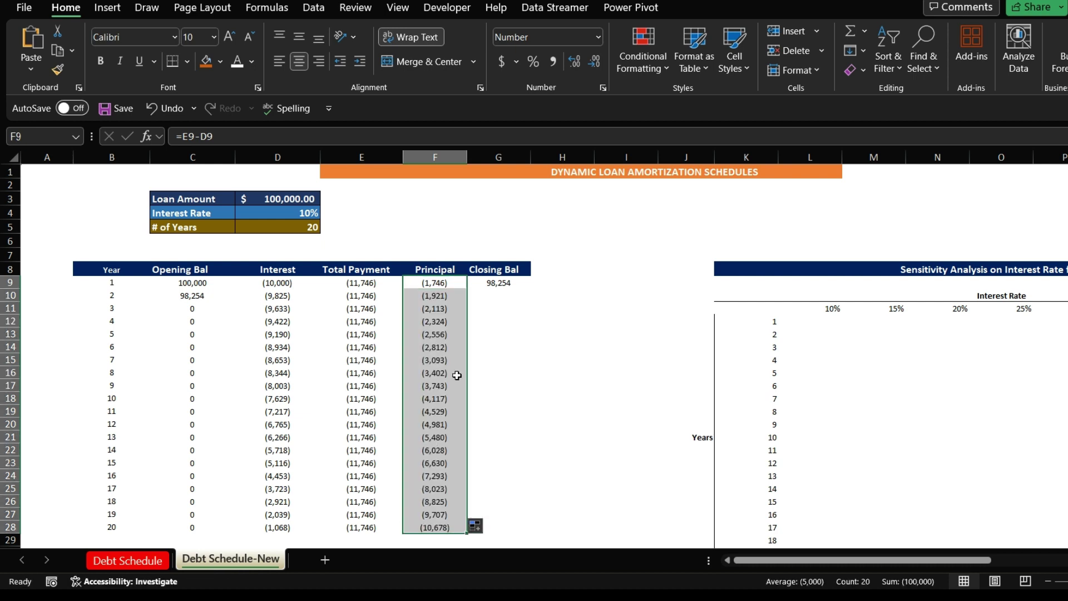
left_click(484, 284)
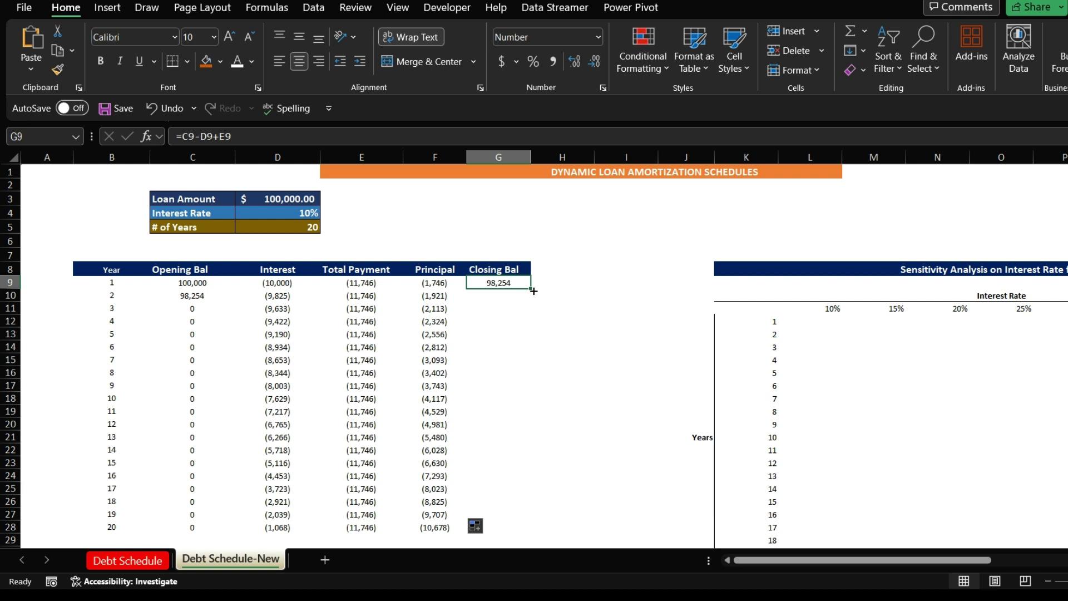
left_click_drag(533, 291, 515, 537)
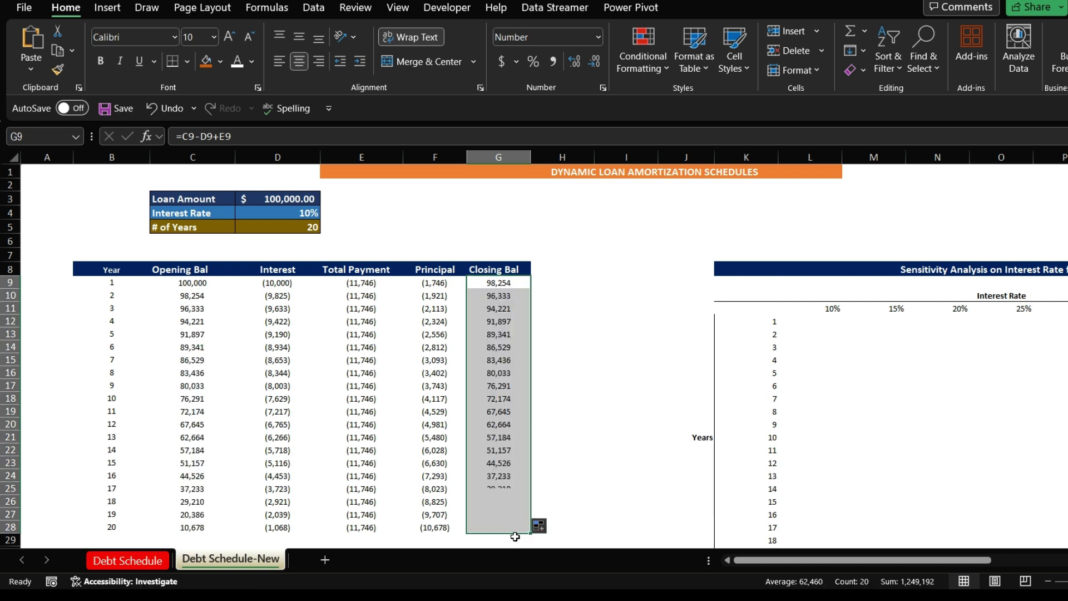
Examine the completed schedule, checking the year 20 Closing Bal in G28
left_click(584, 426)
left_click(598, 351)
left_click(573, 434)
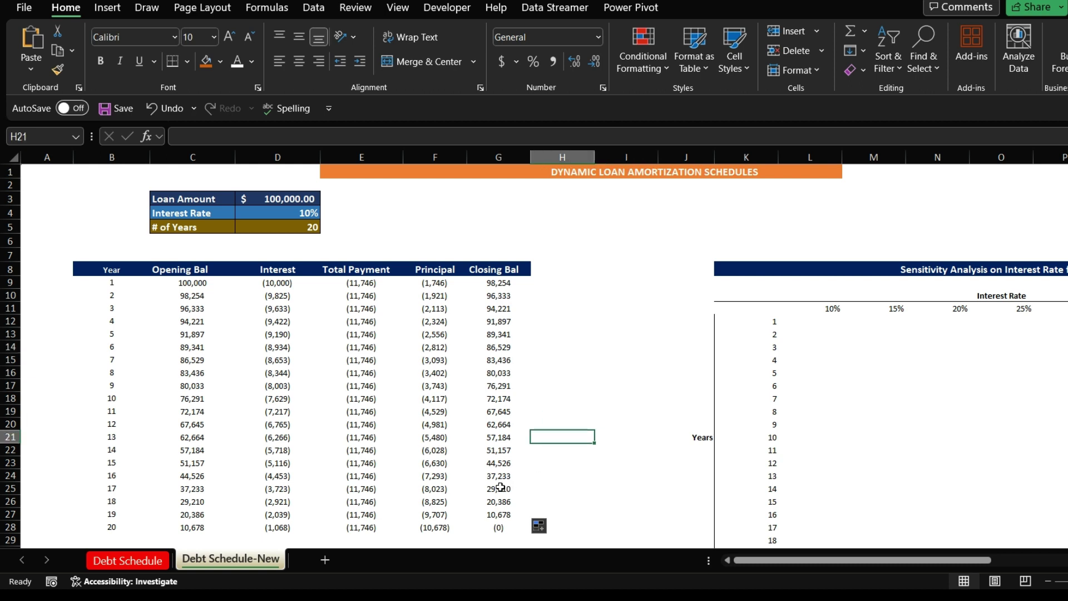
left_click(486, 526)
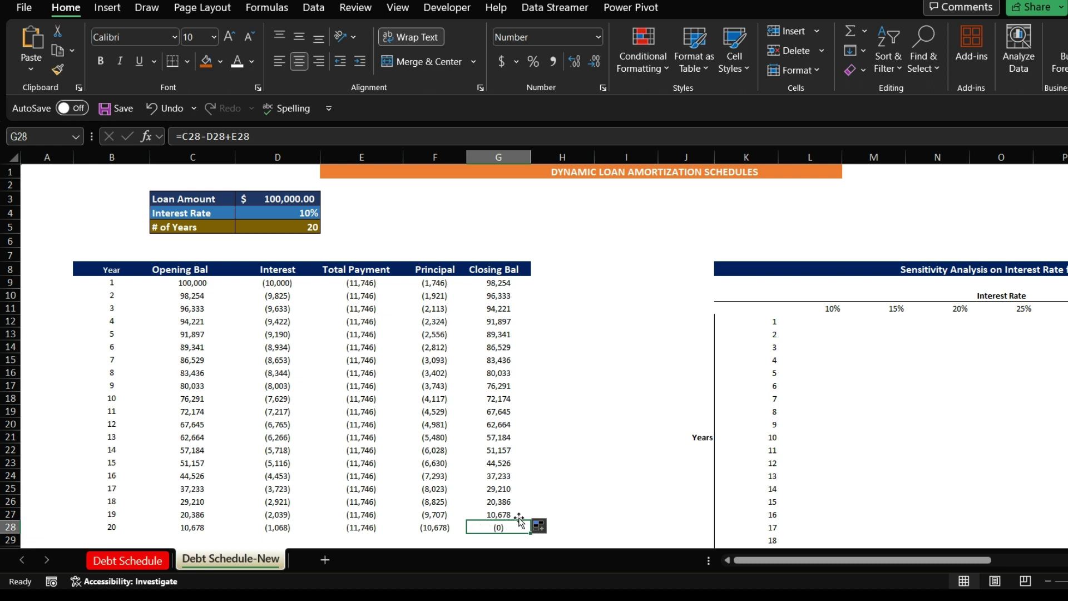
left_click(577, 485)
left_click(493, 525)
left_click(610, 471)
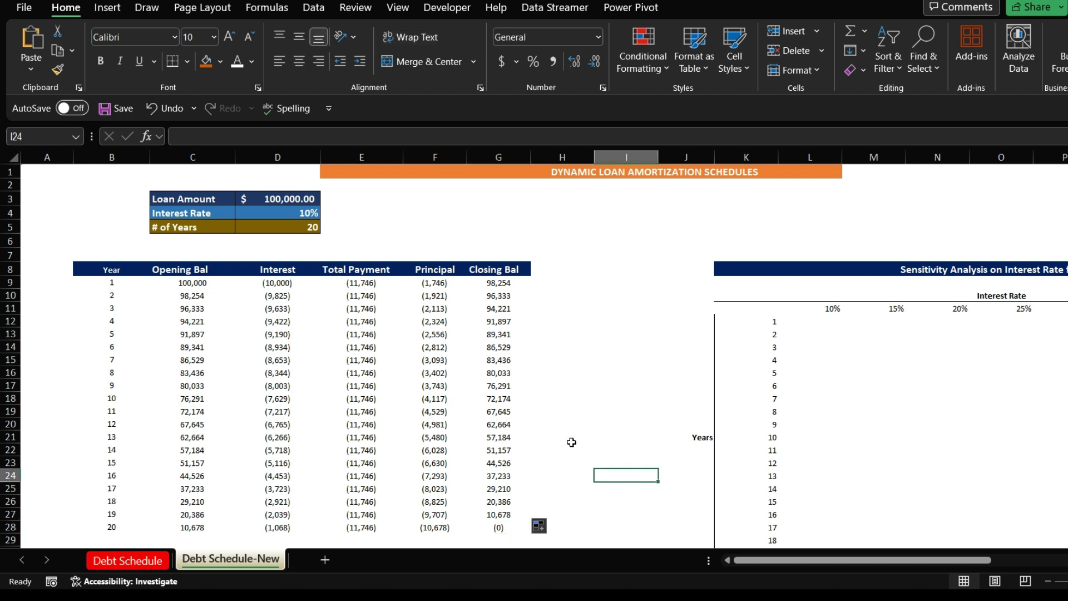
left_click(426, 399)
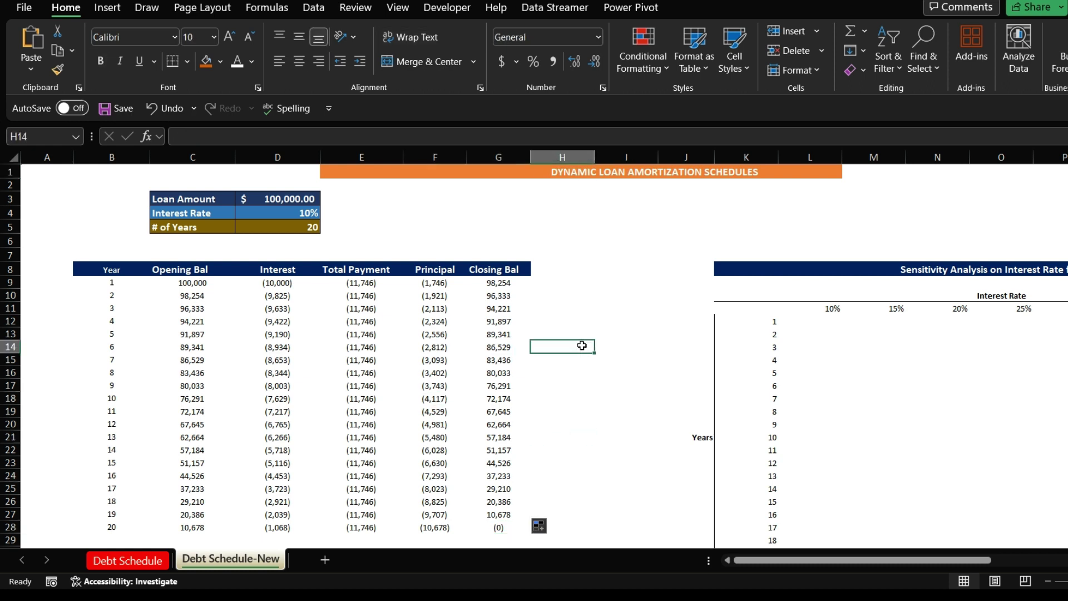
Set the number of years in D5 to 10 and select the schedule cells for years 11 to 20 to inspect them
left_click(370, 231)
left_click(289, 225)
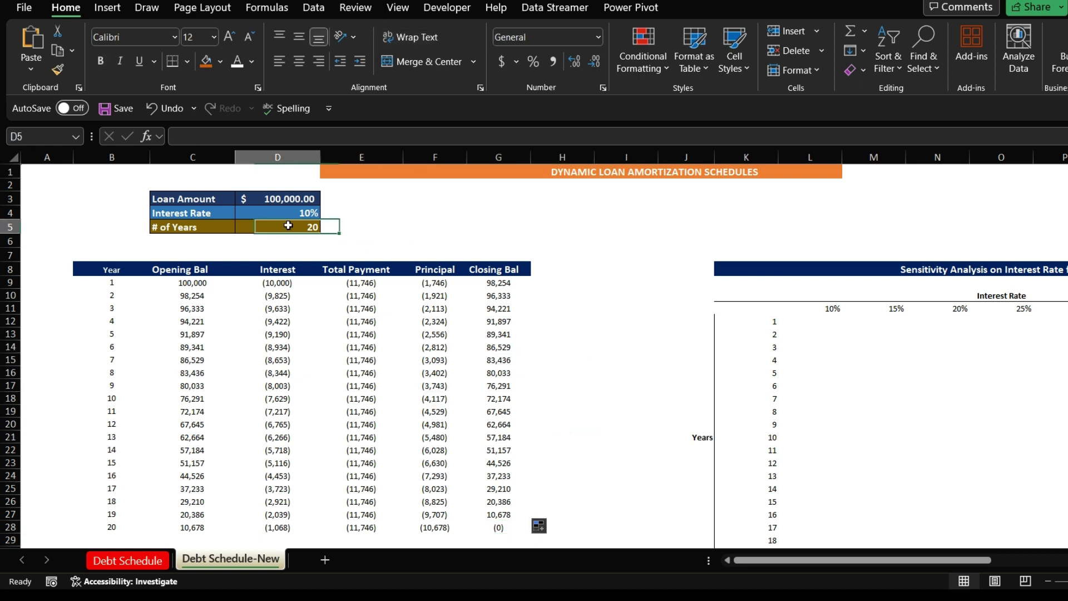
left_click(405, 226)
left_click(469, 209)
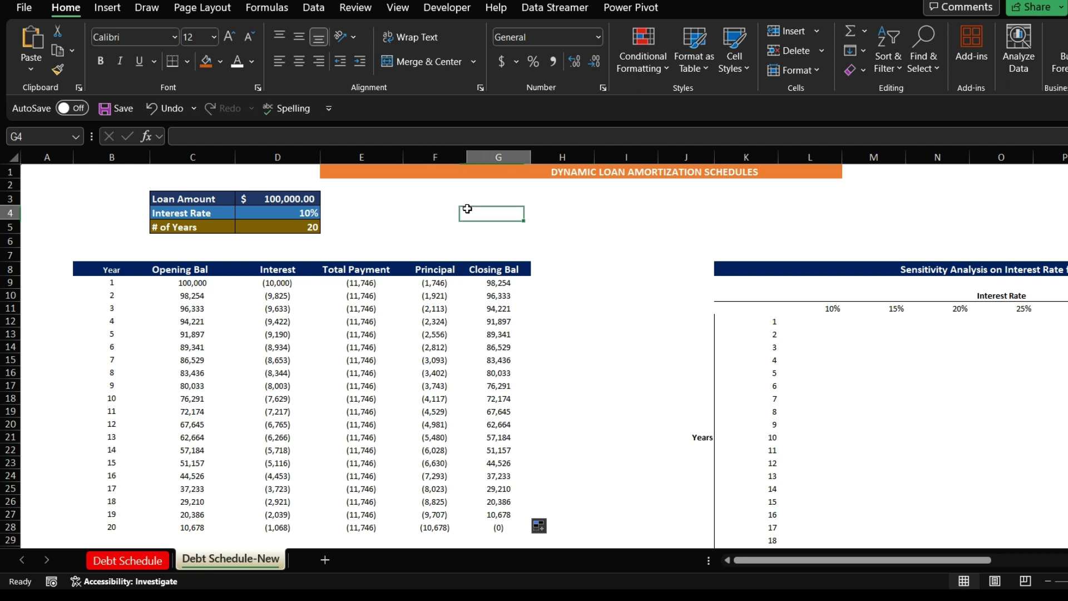
left_click(276, 230)
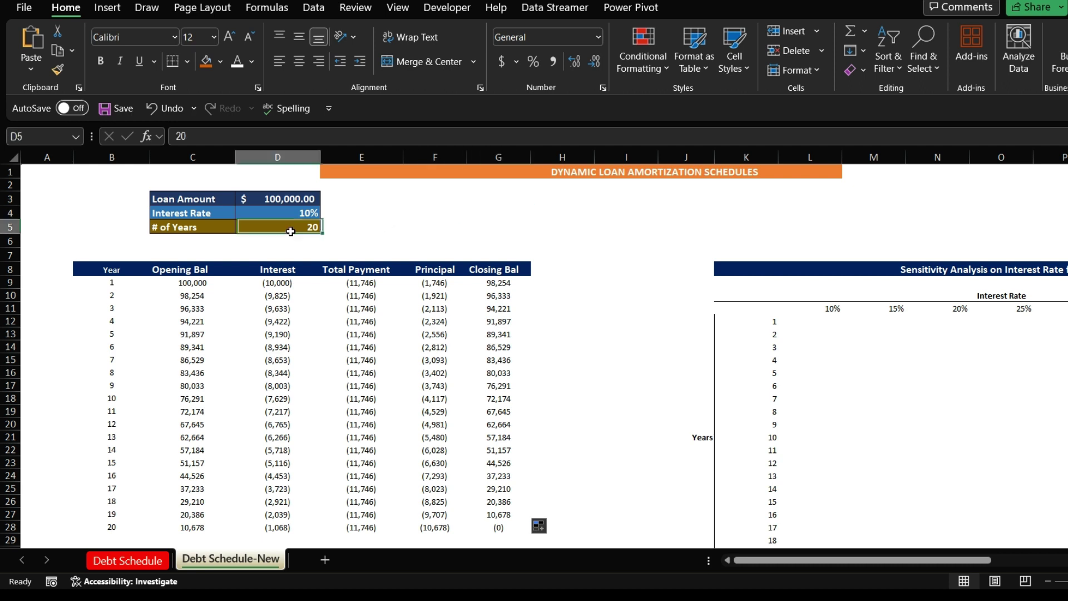
left_click(393, 224)
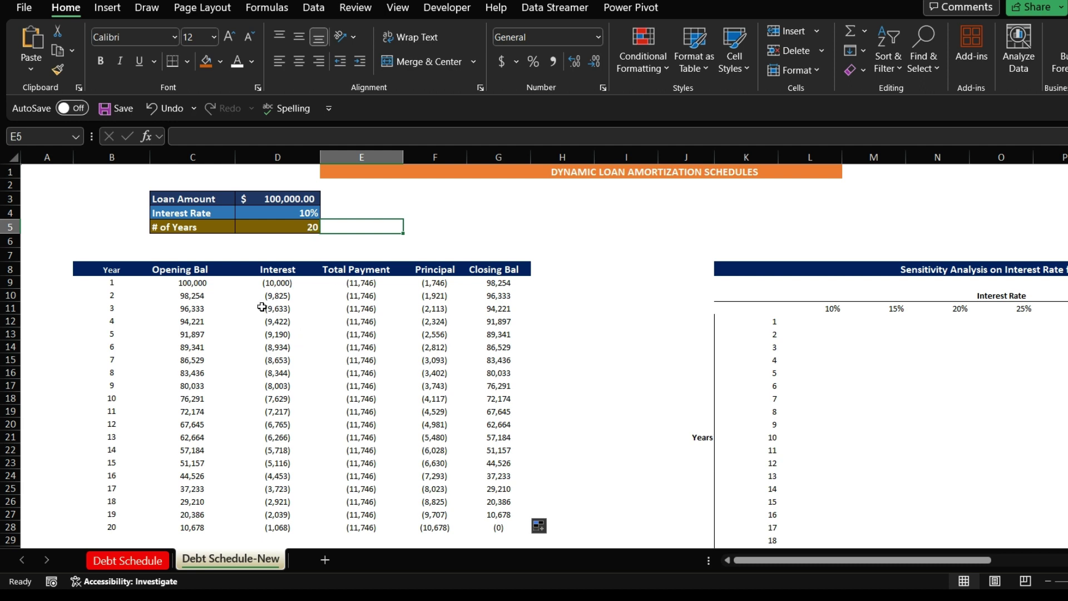
left_click(270, 223)
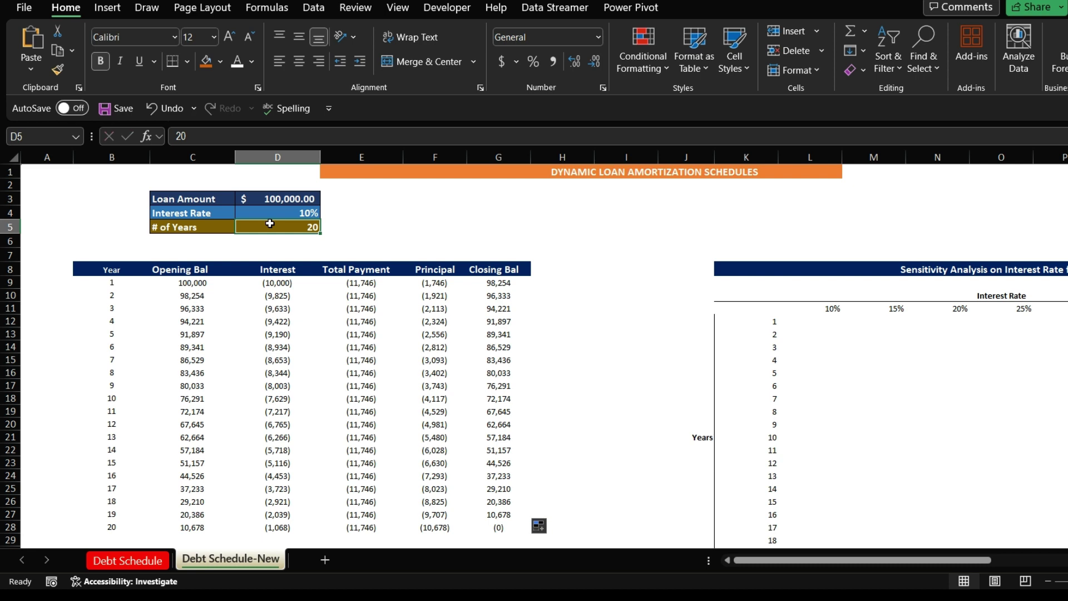
type("10")
key("Return")
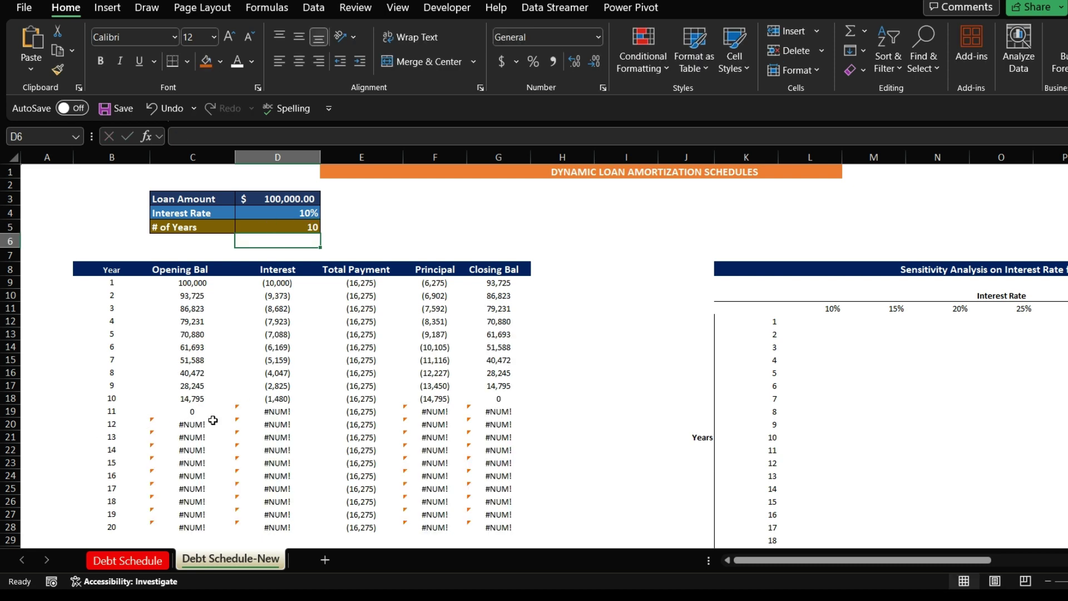
left_click_drag(195, 412, 476, 525)
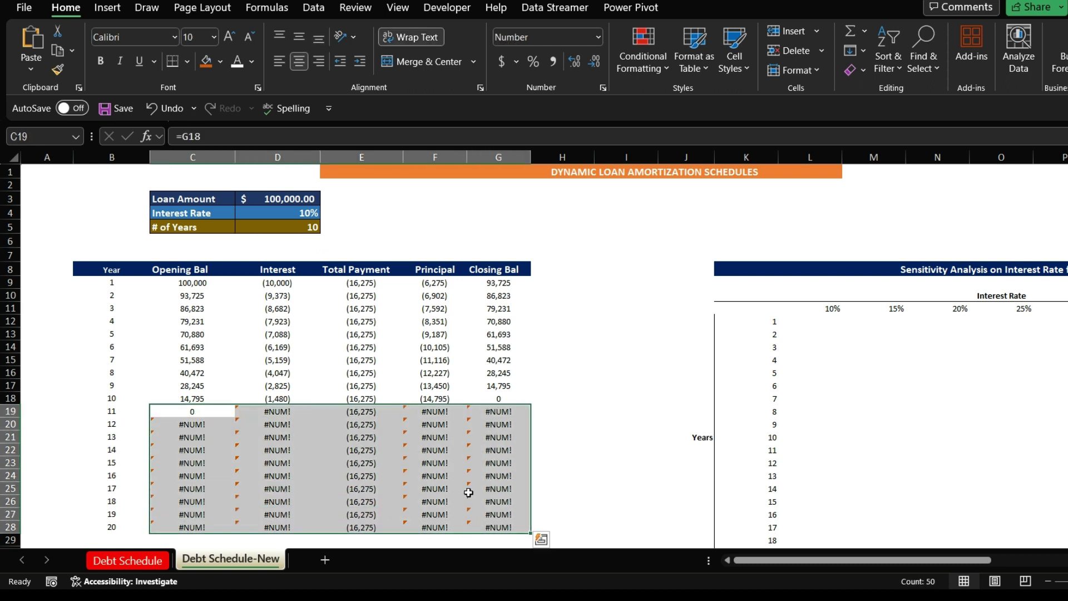
Set the number of years in D5 to 5
left_click(583, 397)
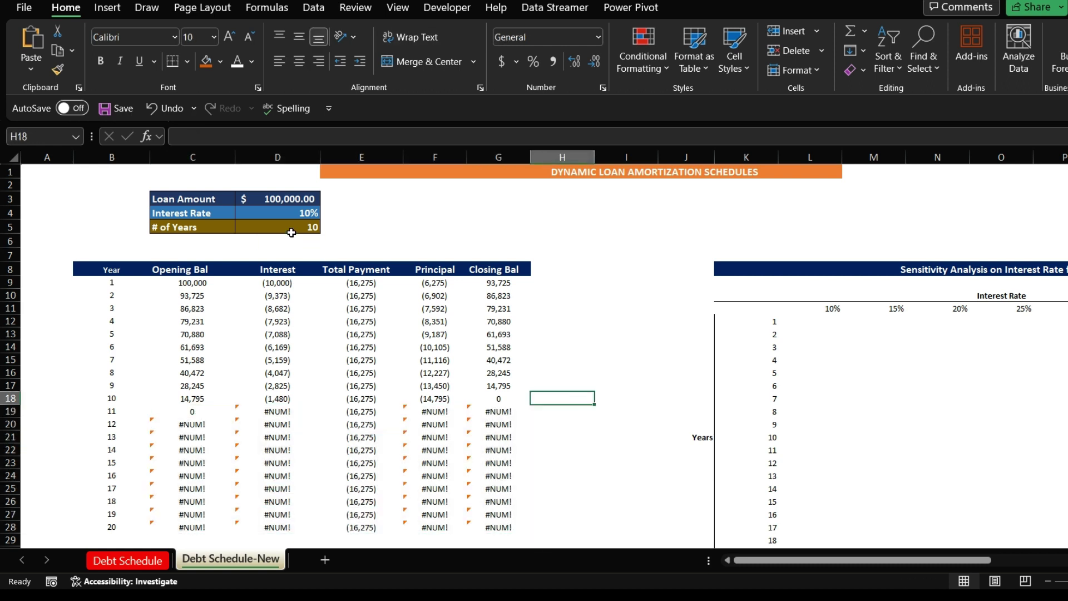
left_click(273, 226)
type("5")
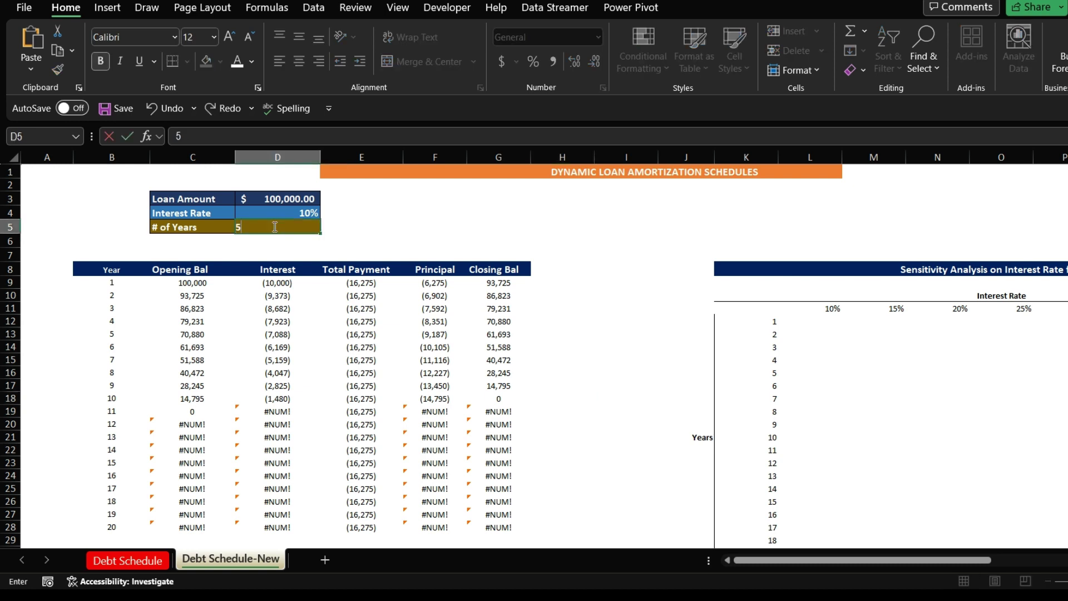
key("Return")
Examine the Year numbers and the schedule cells beyond year 5 for entries that do not respond to the shorter loan term
left_click(354, 400)
left_click(240, 376)
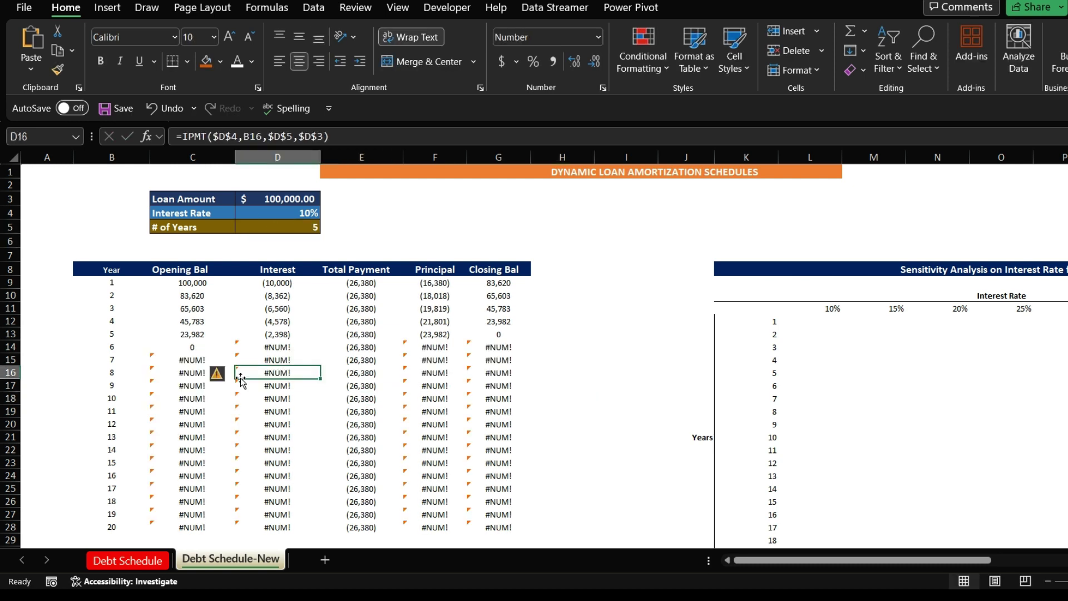
left_click(165, 337)
left_click(105, 410)
left_click(161, 414)
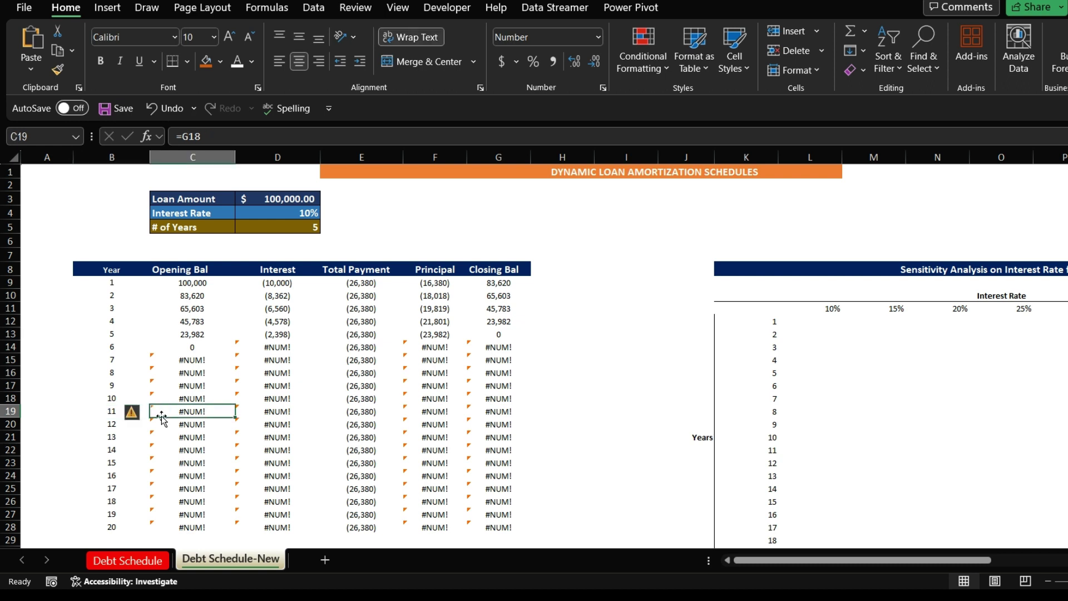
left_click(216, 397)
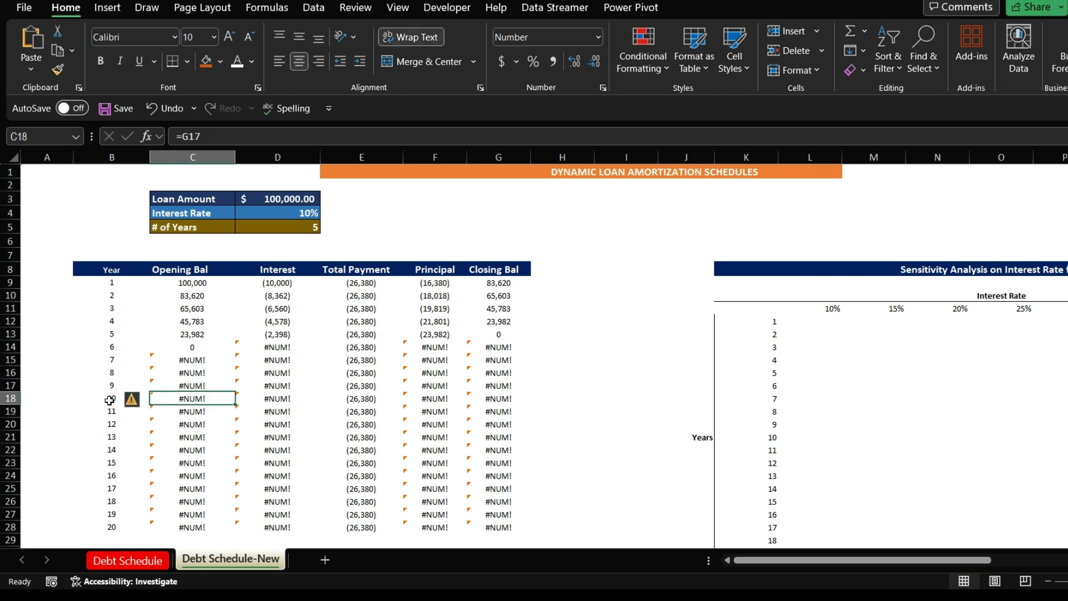
left_click_drag(109, 400, 104, 529)
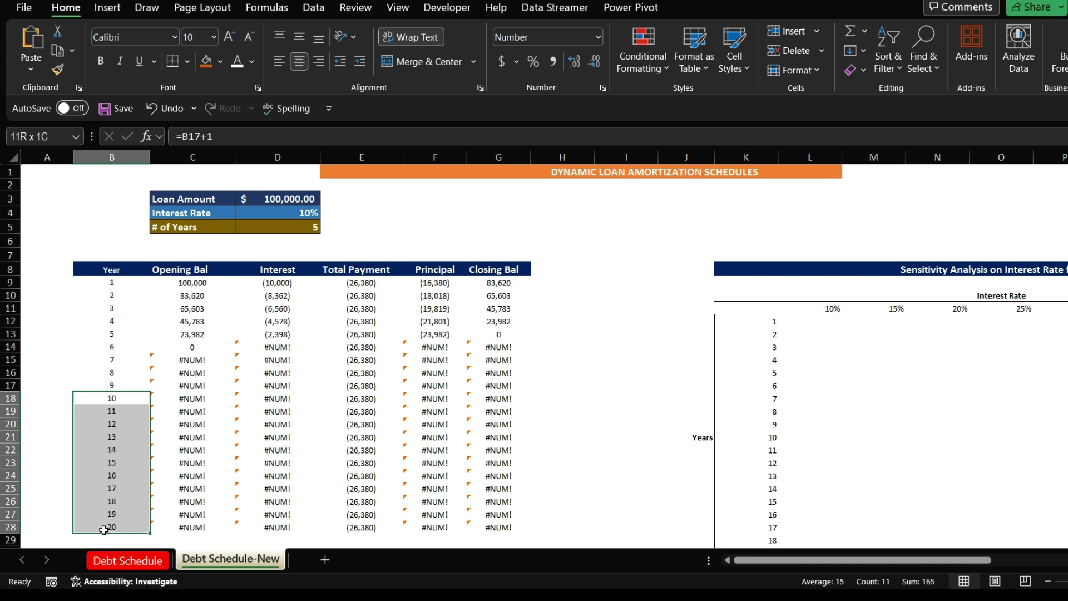
left_click_drag(104, 528, 104, 529)
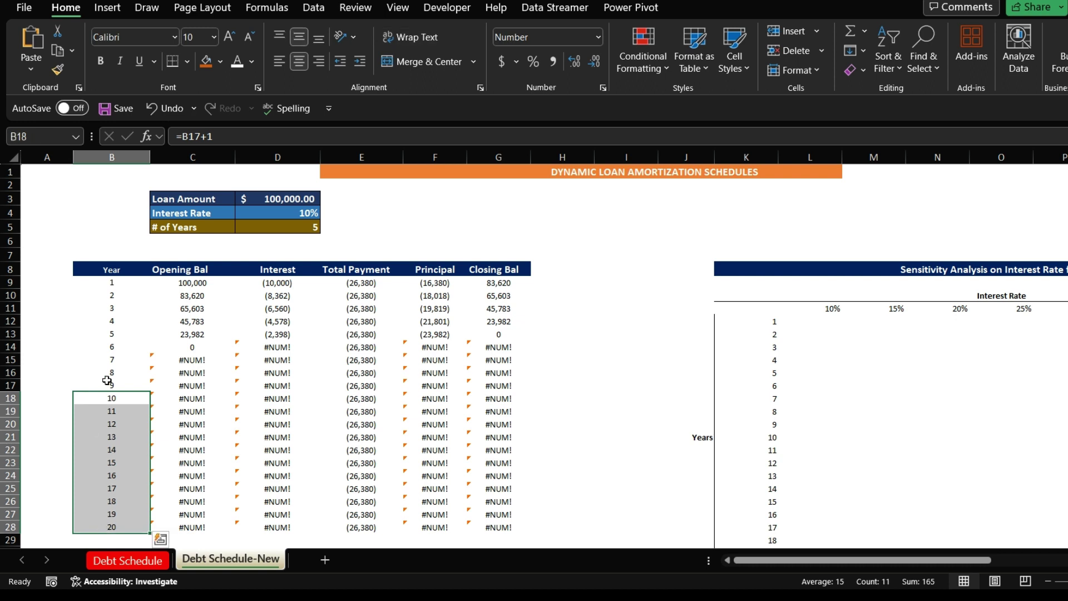
left_click(312, 223)
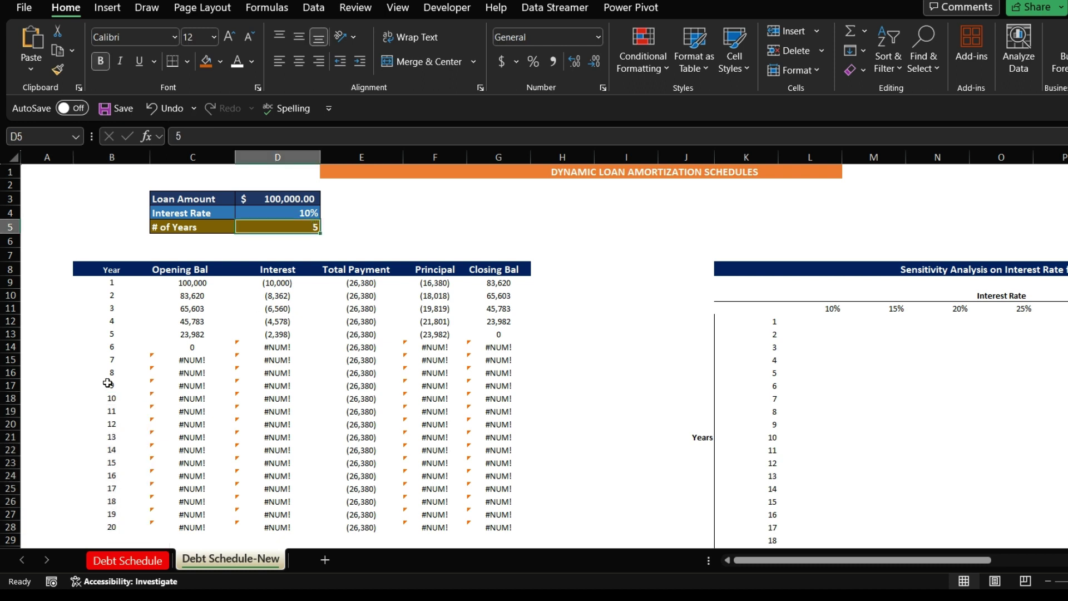
left_click_drag(107, 366, 102, 514)
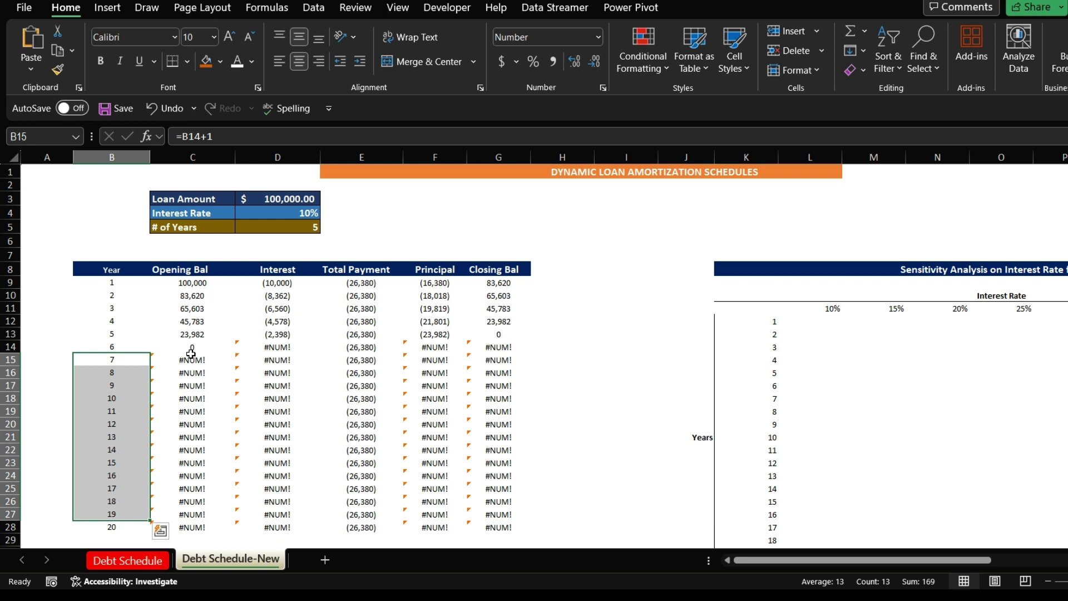
left_click_drag(191, 356, 474, 529)
left_click(625, 308)
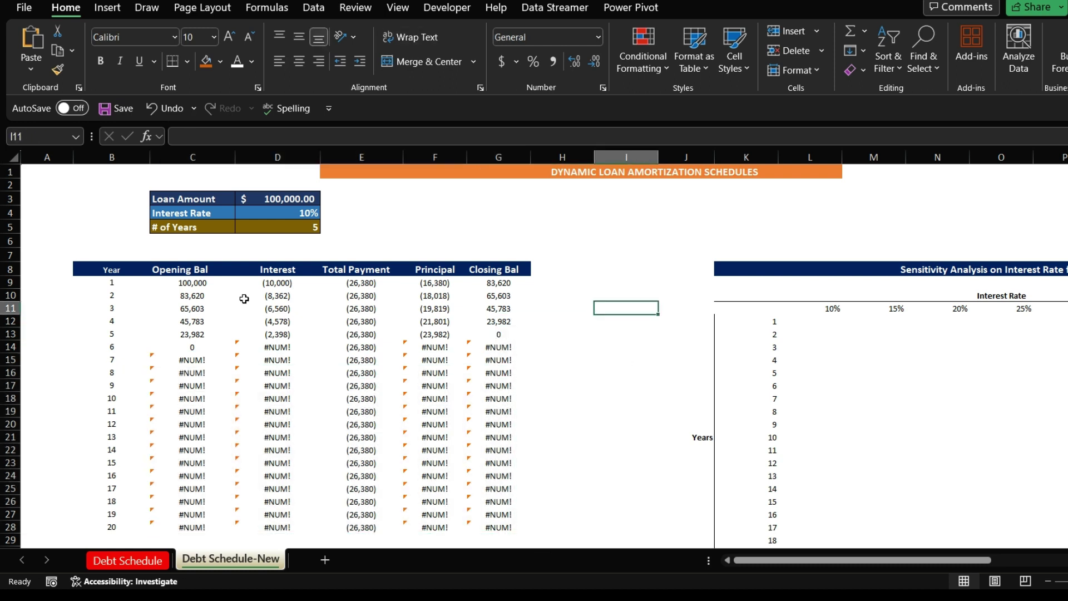
Change the year 2 formula in B10 to =IF(B9<D5,B9+1," ") so numbering stops at the loan term
left_click(106, 294)
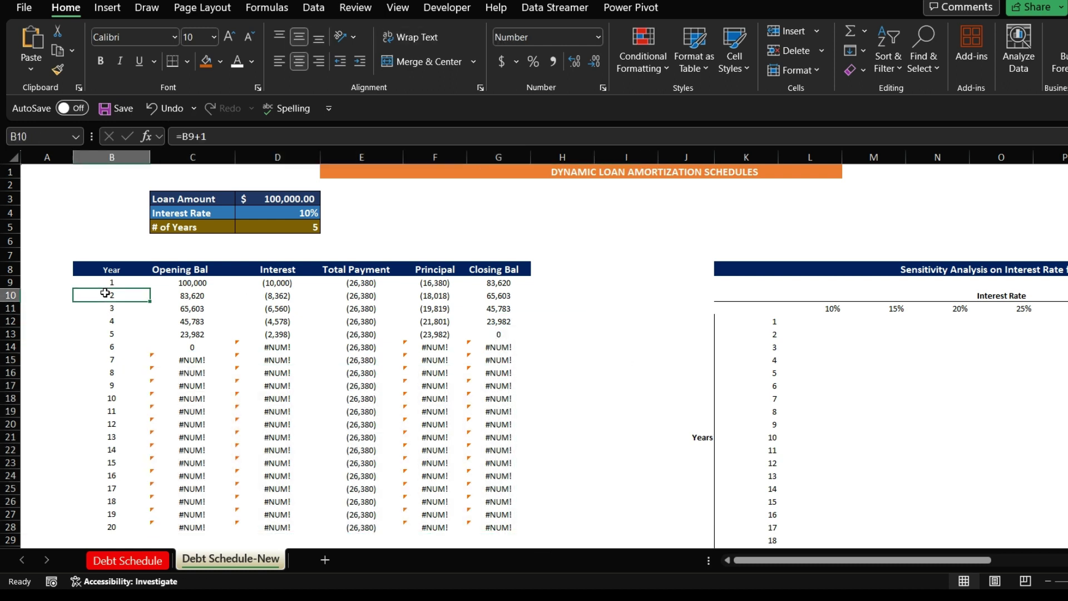
left_click(185, 137)
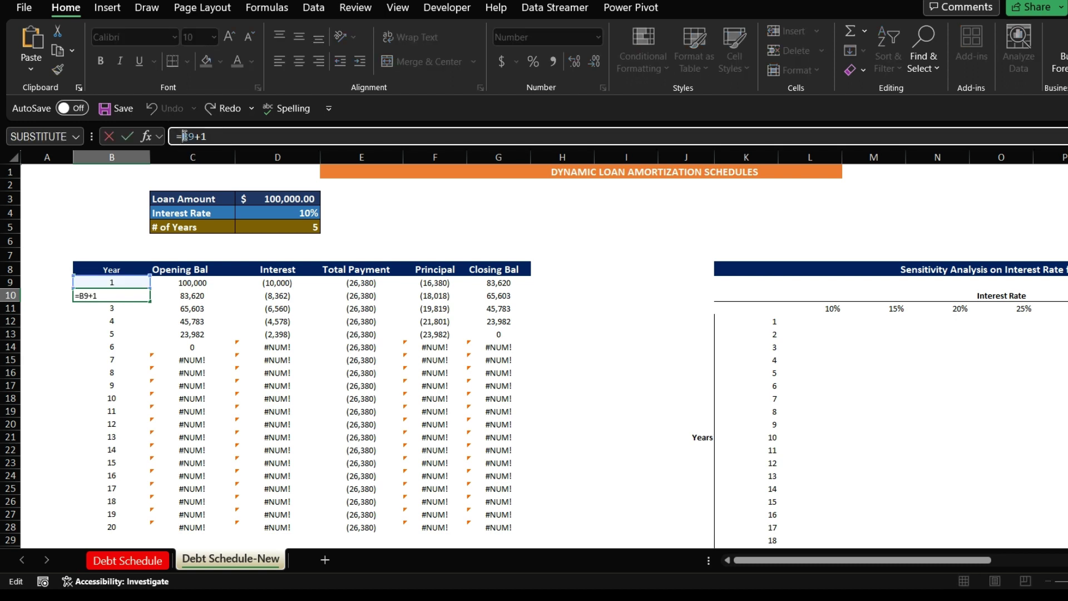
type("if")
key("Tab")
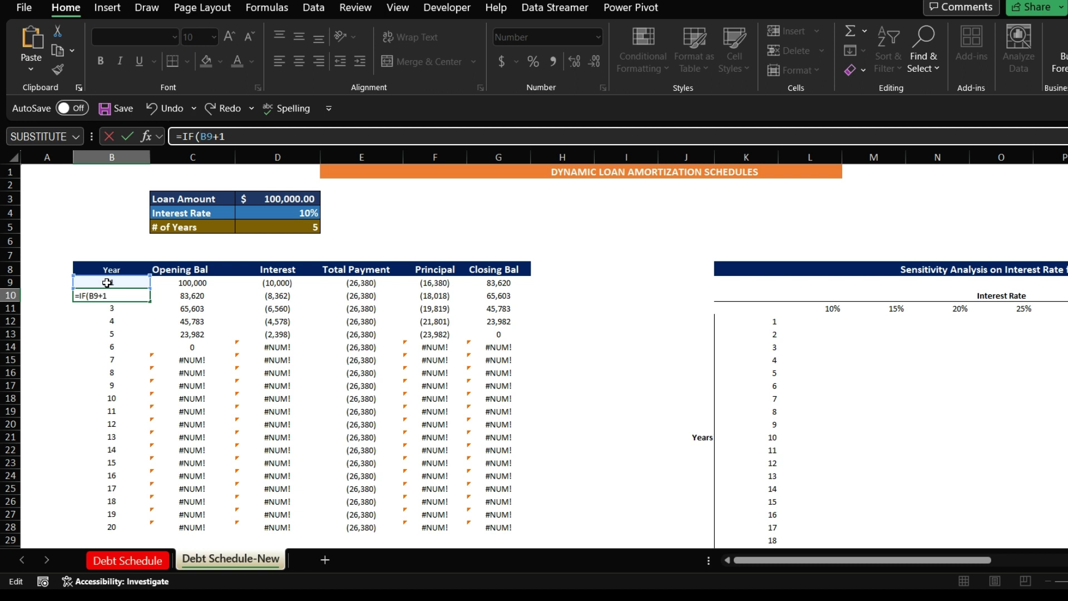
left_click(107, 283)
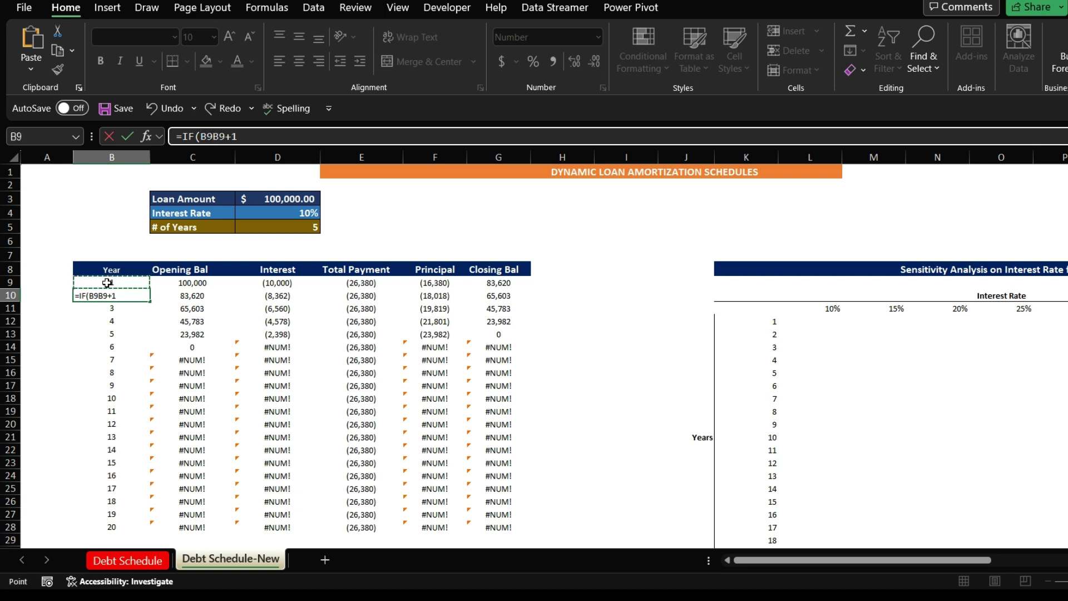
type("<")
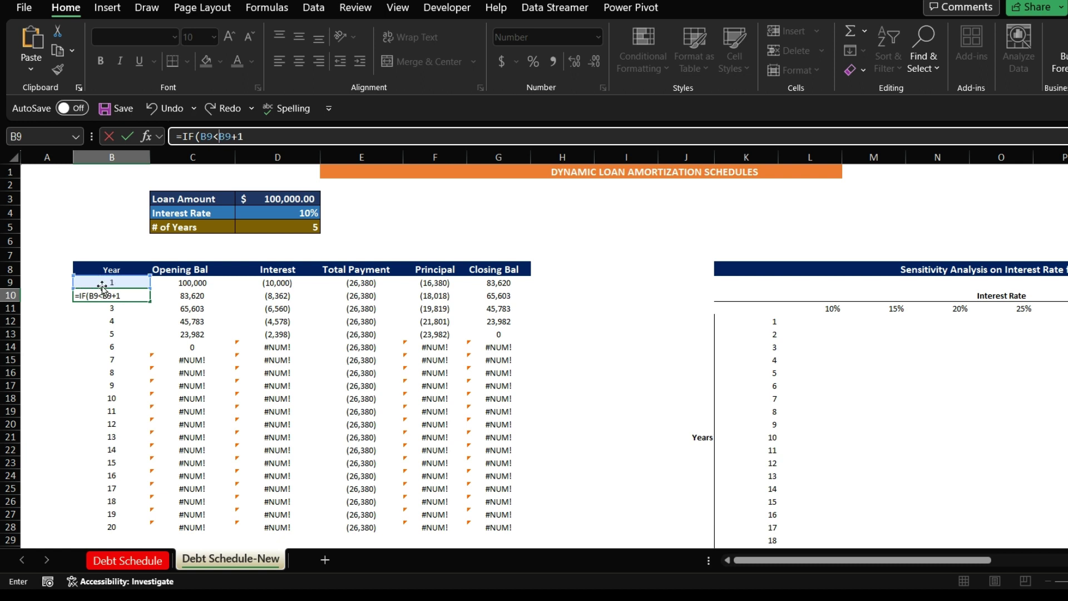
left_click(283, 225)
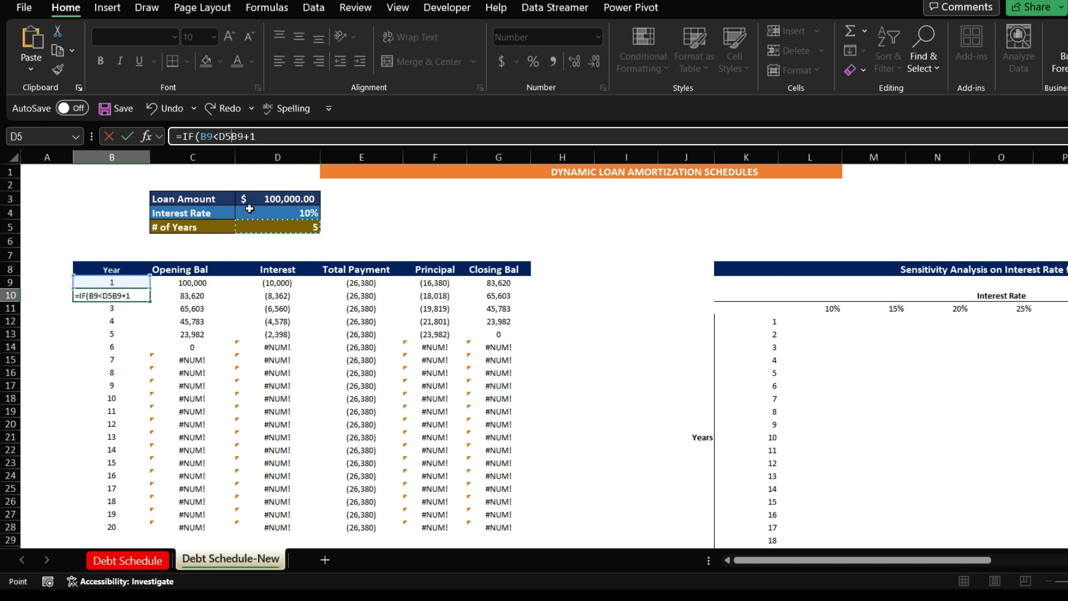
type(",")
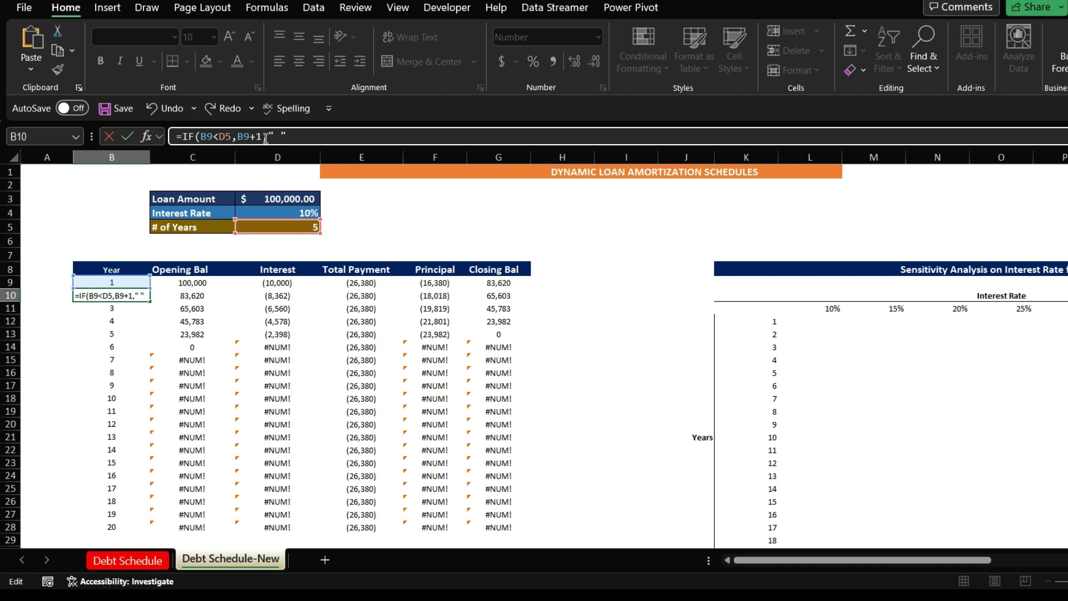
key("Return")
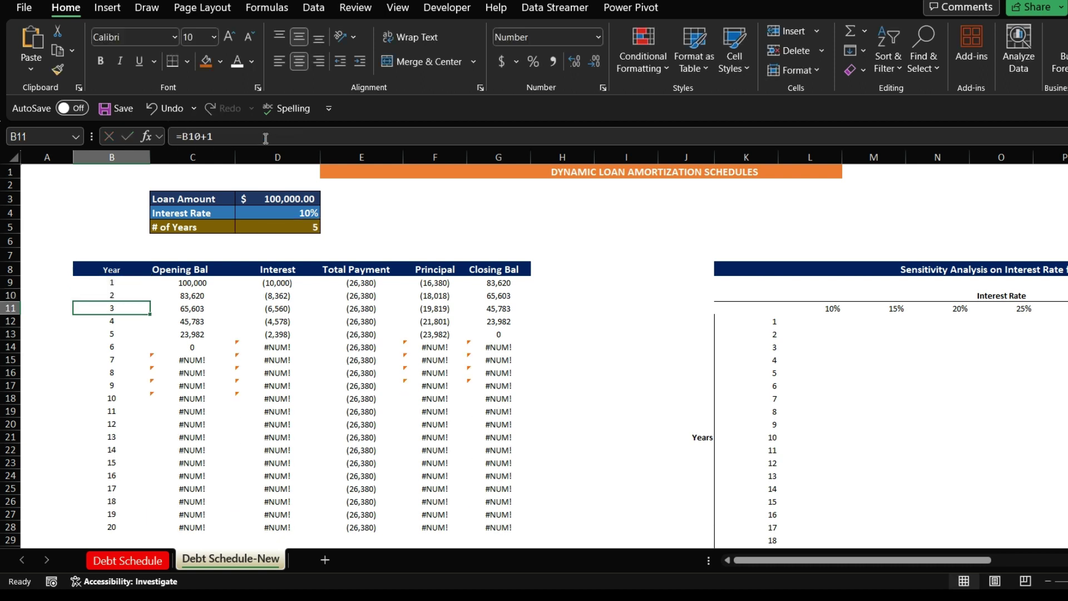
Make the number-of-years reference in B10 absolute, giving =IF(B9<$D$5,B9+1," ")
left_click(107, 292)
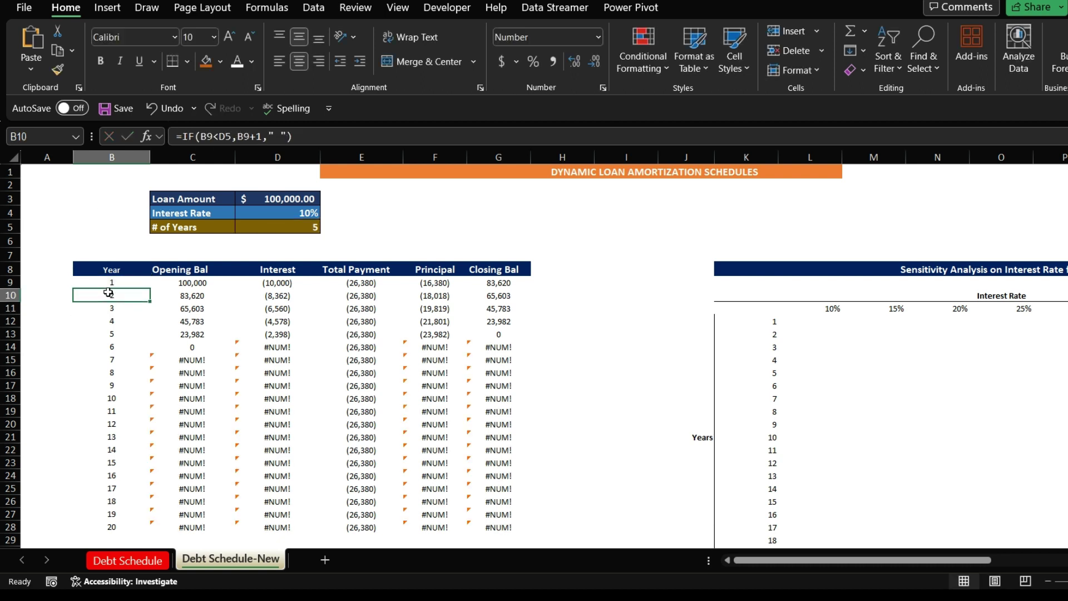
double_click(115, 294)
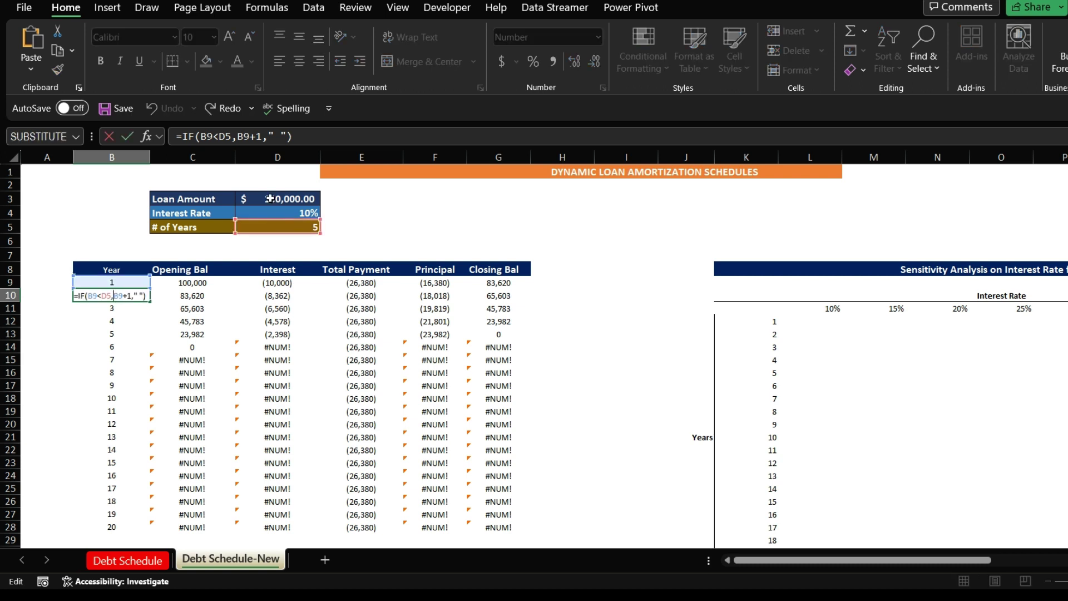
left_click(221, 137)
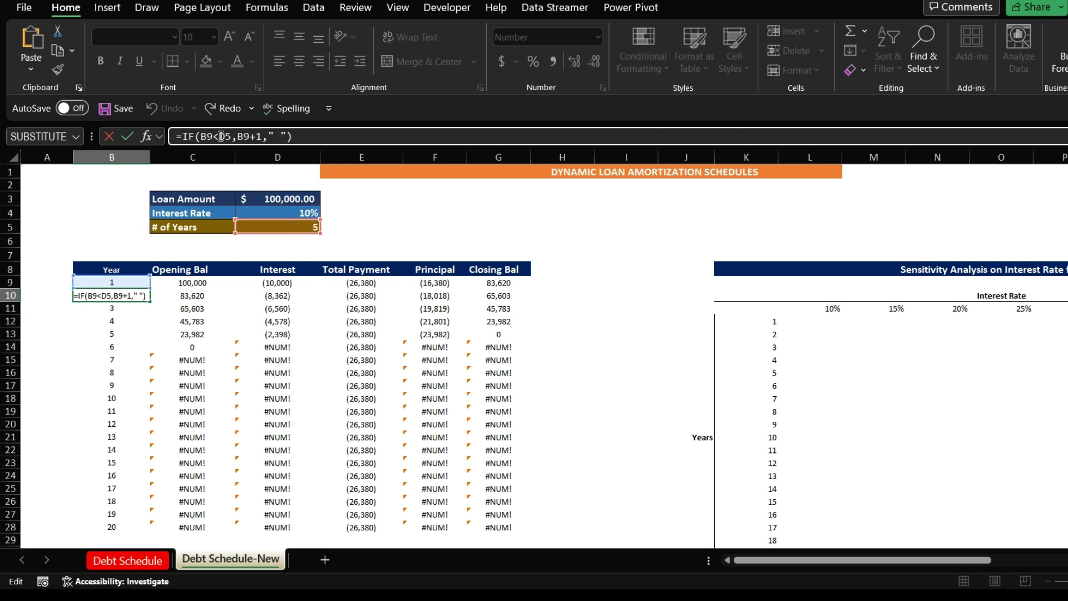
type("$D$")
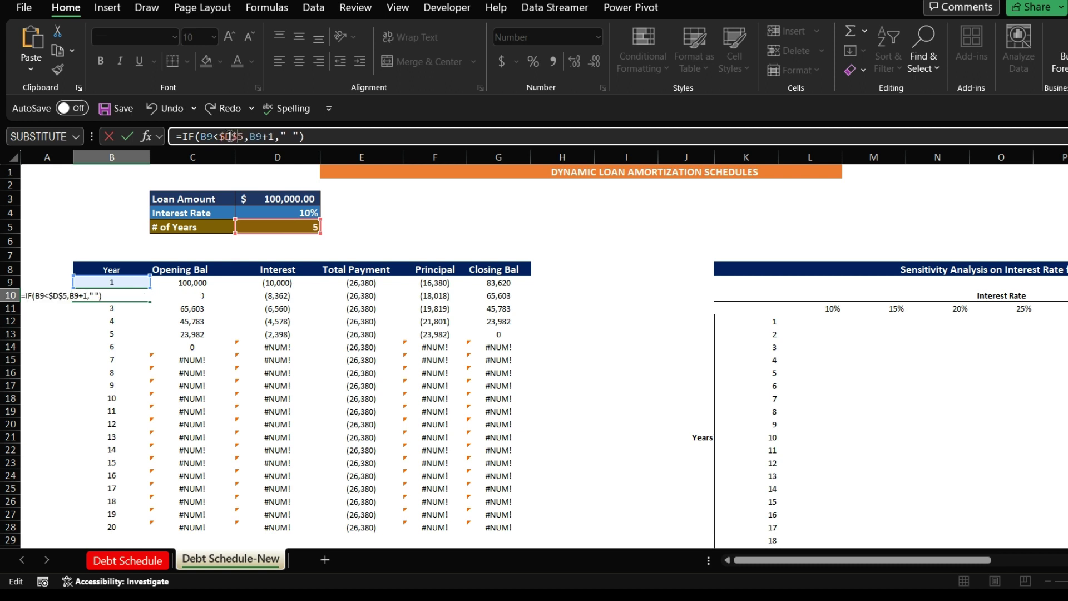
key("Return")
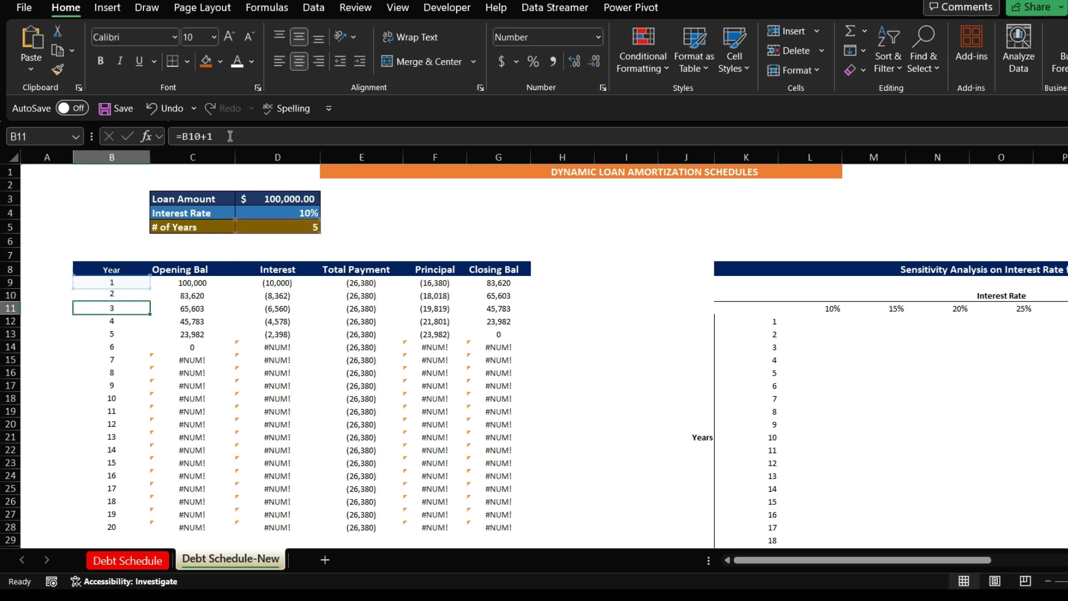
Fill the B10 formula down the Year column to row 28 and spot-check the filled cells
left_click(105, 293)
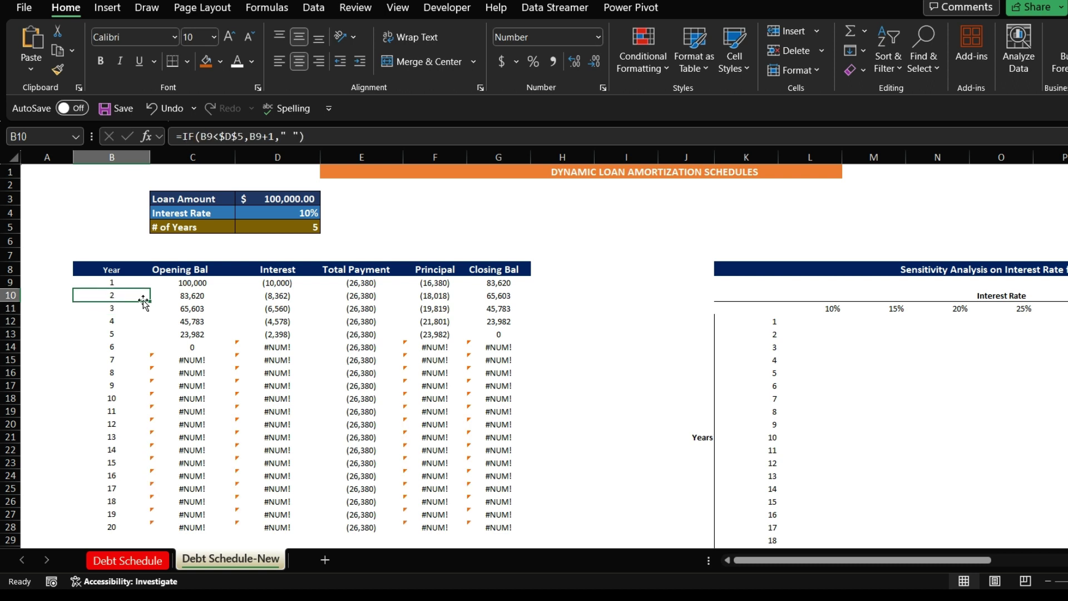
left_click_drag(142, 302, 111, 449)
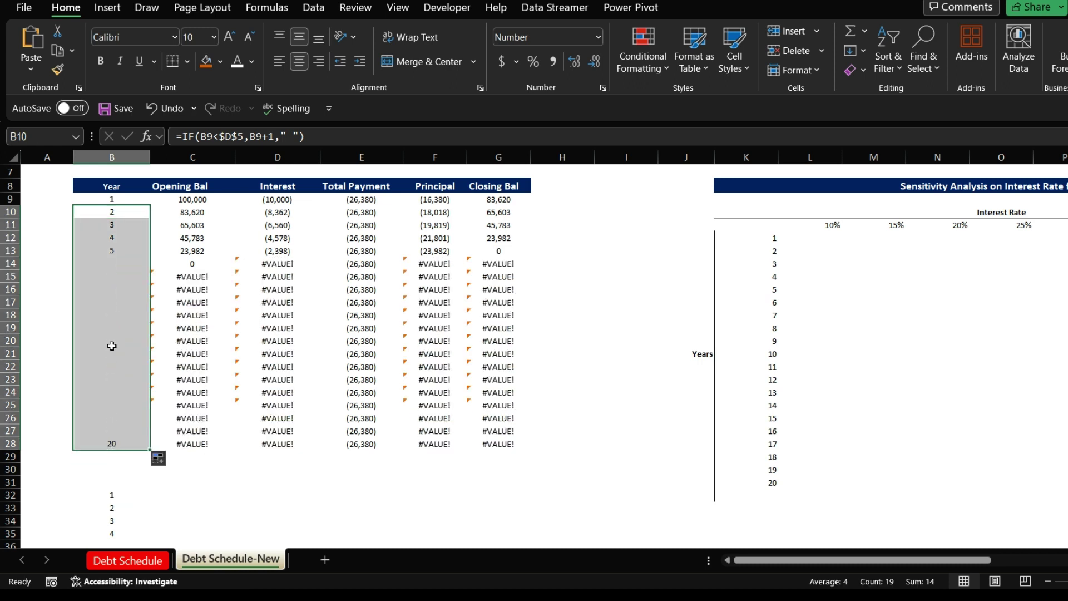
left_click(108, 269)
left_click(116, 302)
left_click(115, 339)
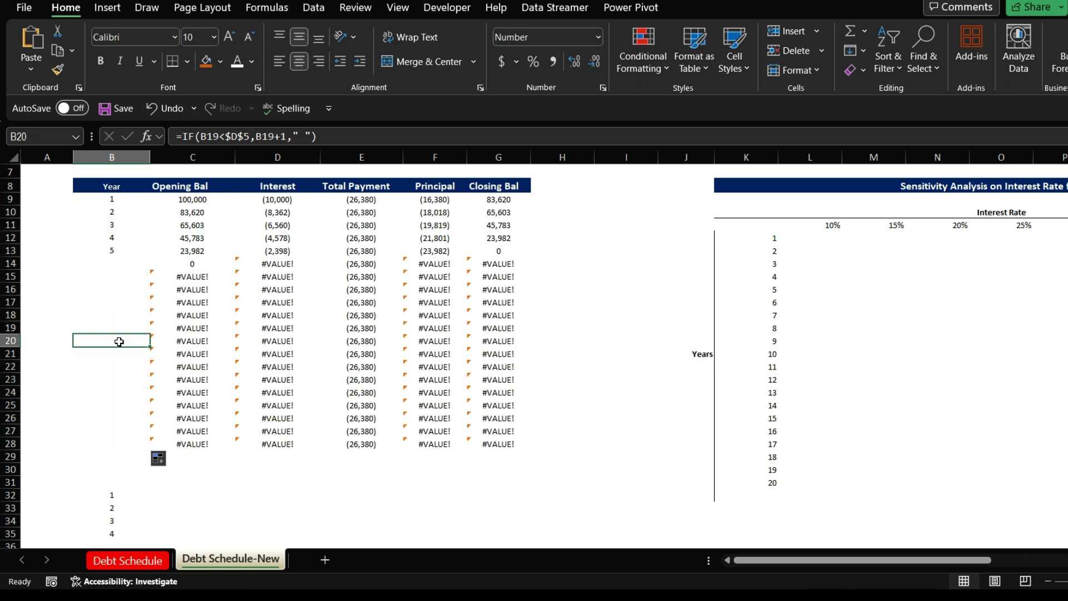
Test the dynamic Year column by setting the number of years in D5 to 6 and finally to 7, checking B16
left_click(147, 210)
key("Up")
key("Up")
key("Up")
key("Up")
key("Up")
key("Up")
key("Up")
key("Up")
key("Up")
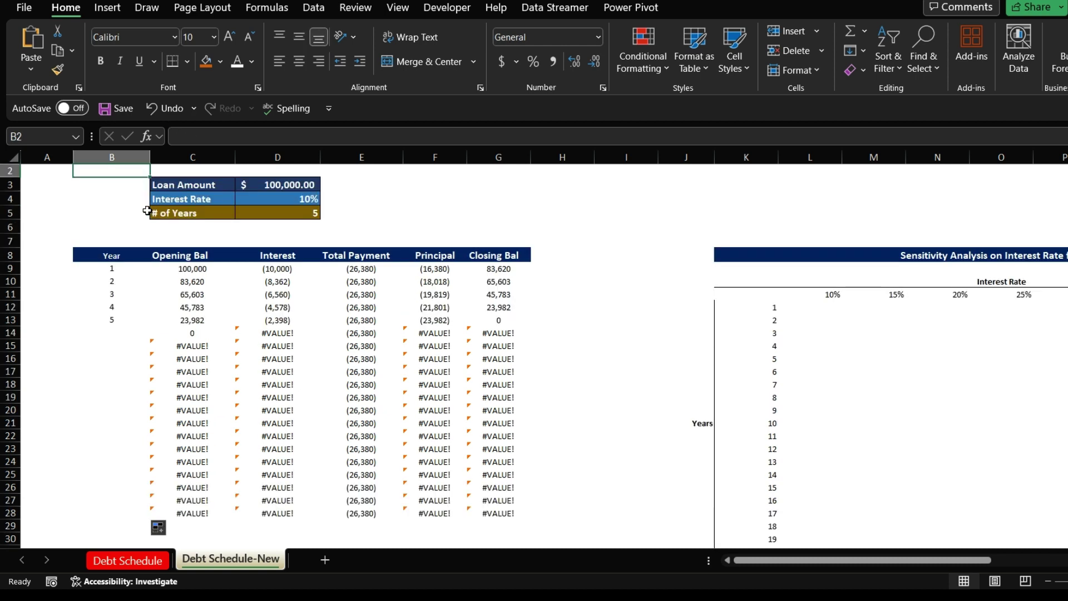
left_click(291, 227)
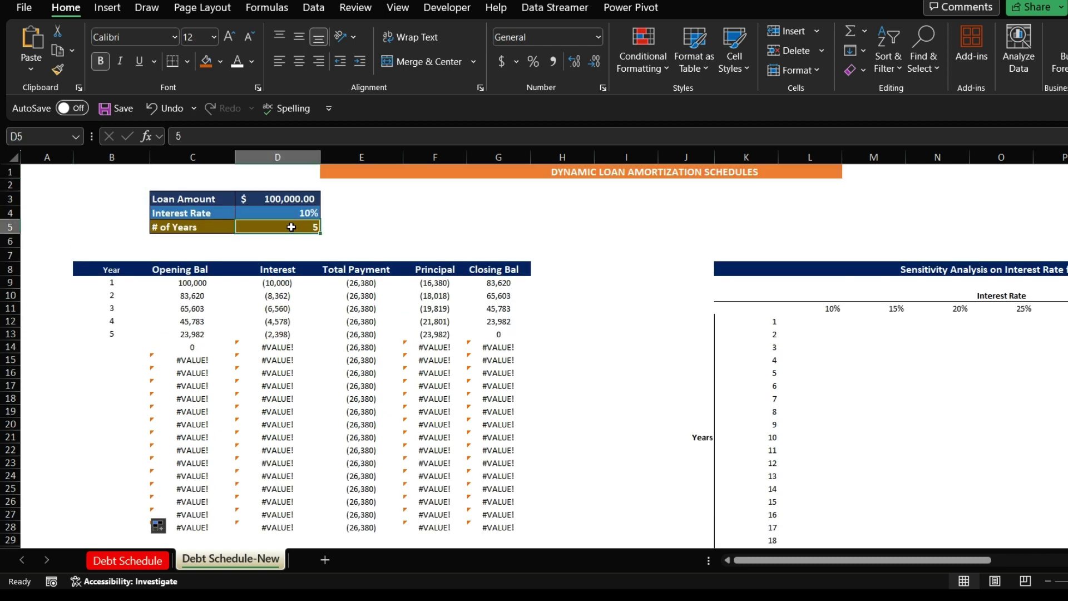
type("6")
key("Return")
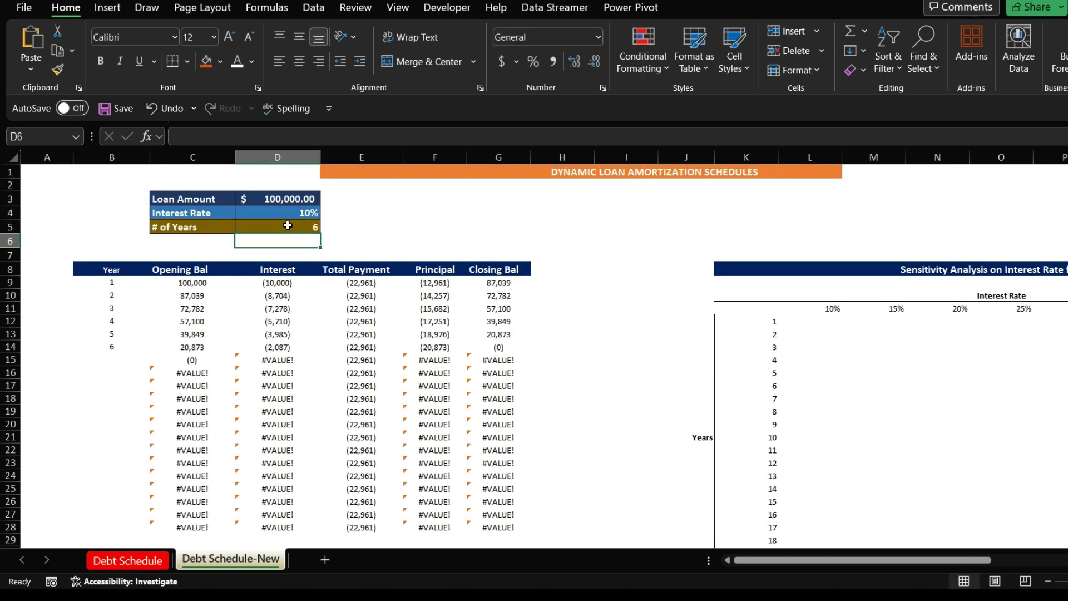
left_click(287, 225)
type("7")
key("Return")
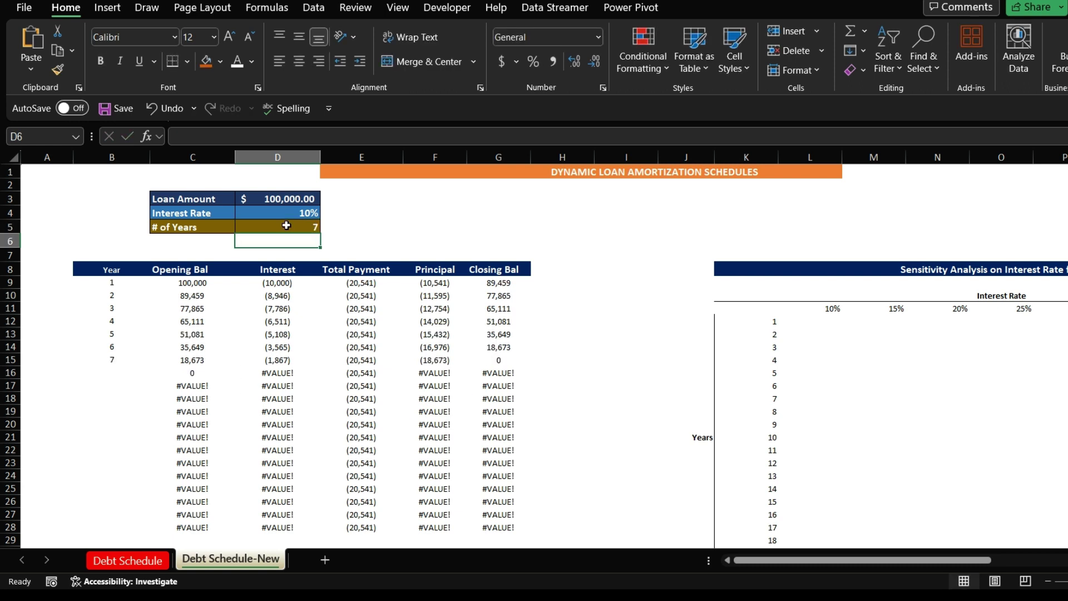
left_click(115, 372)
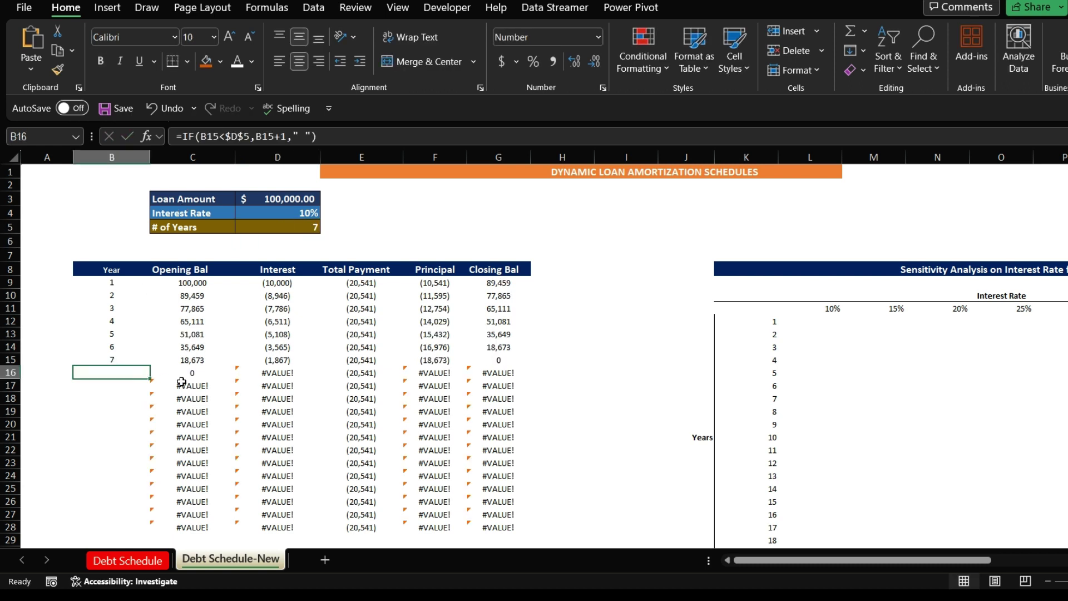
Start wrapping the year 1 interest formula in D9 in an IF function with the condition B9<=D5
left_click(190, 286)
left_click(187, 310)
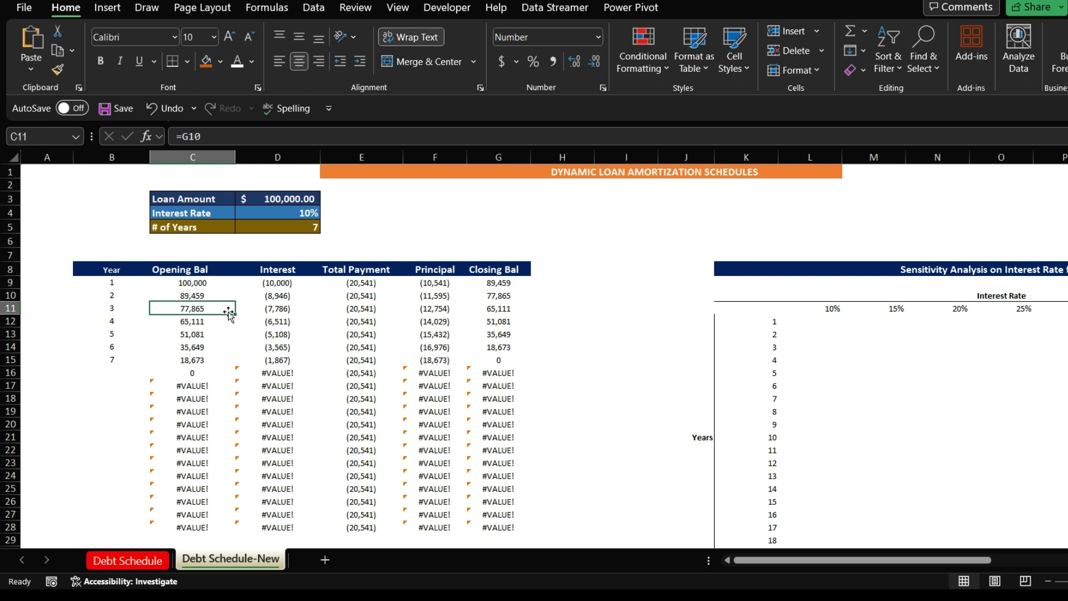
left_click(259, 285)
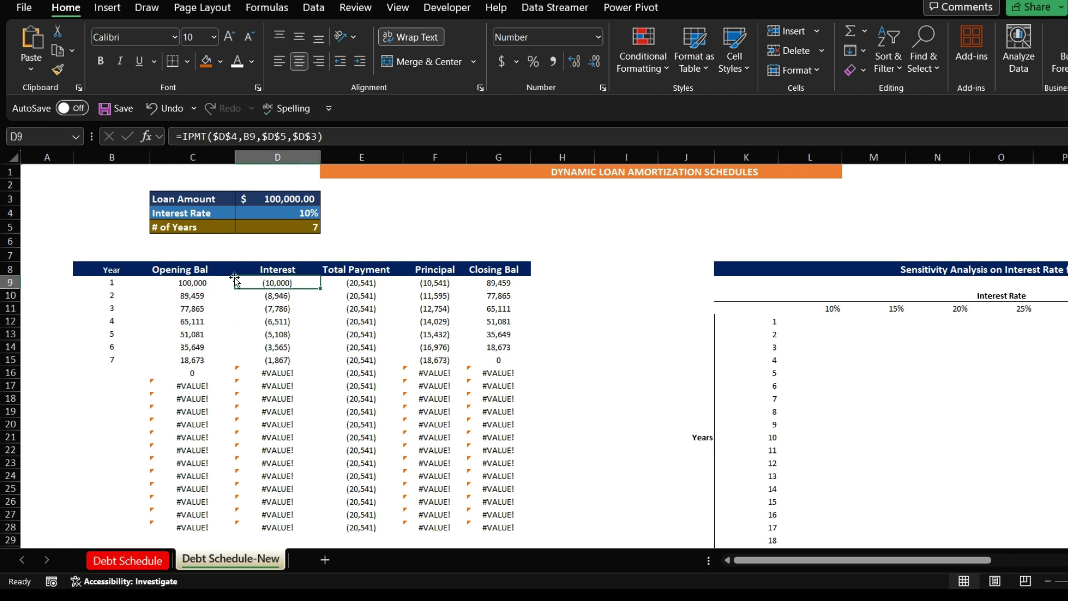
left_click(186, 137)
type("if")
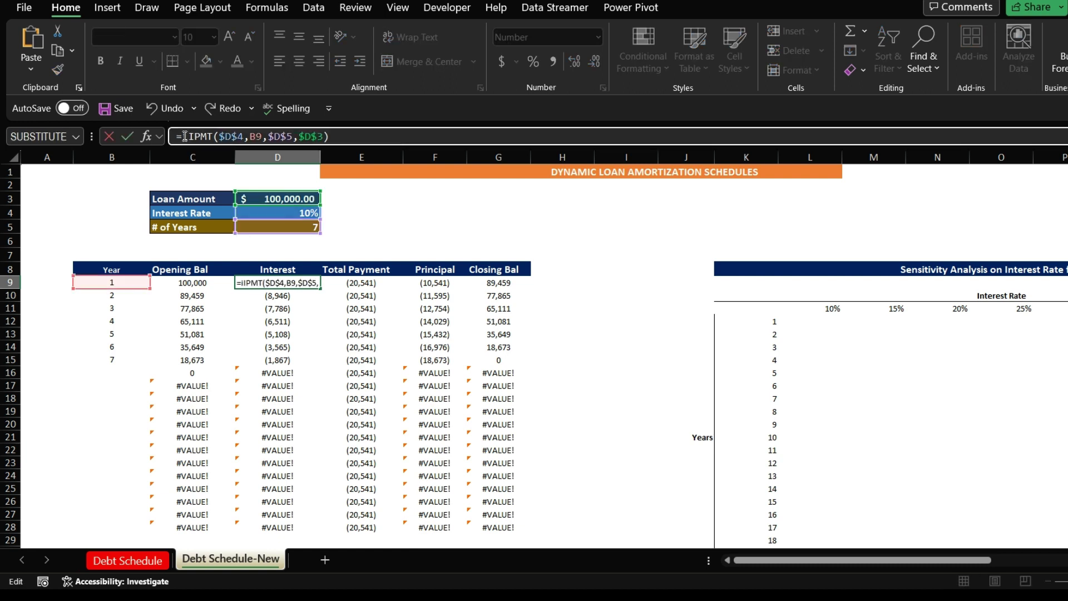
type("(")
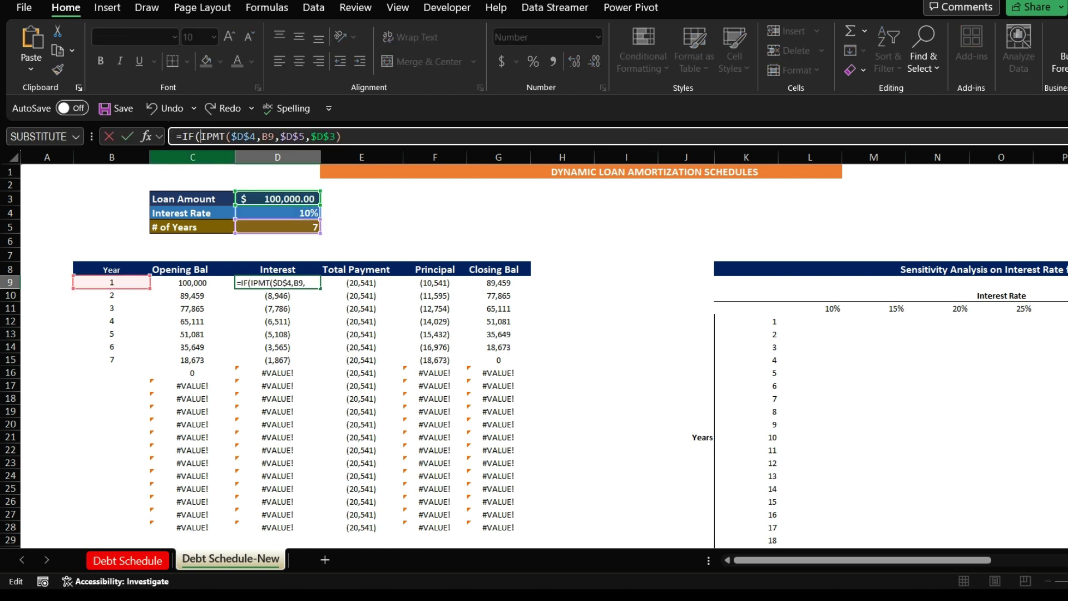
left_click(100, 285)
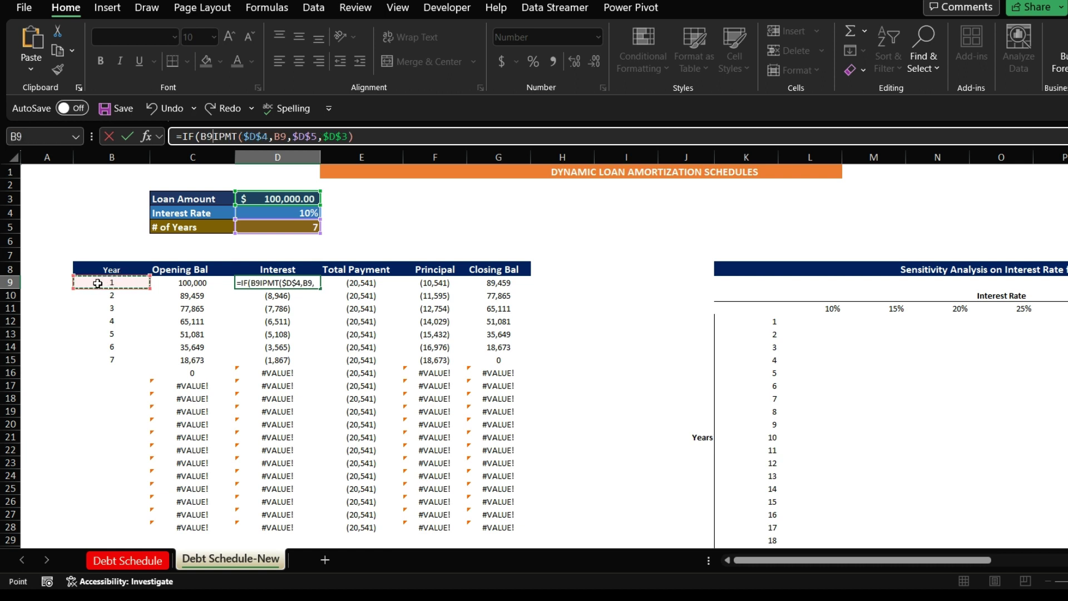
type("<=")
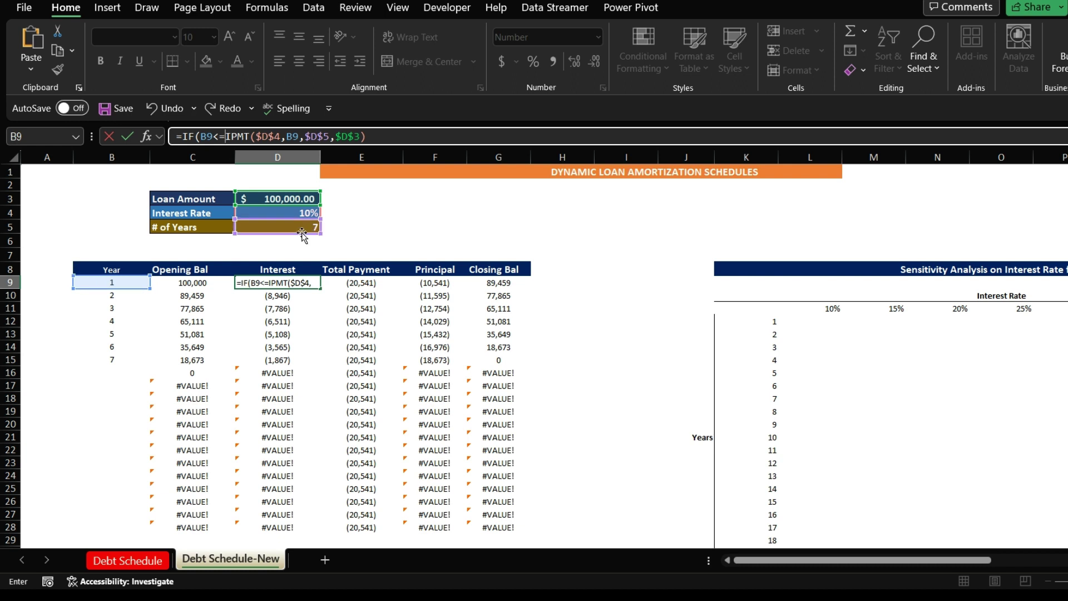
left_click(278, 226)
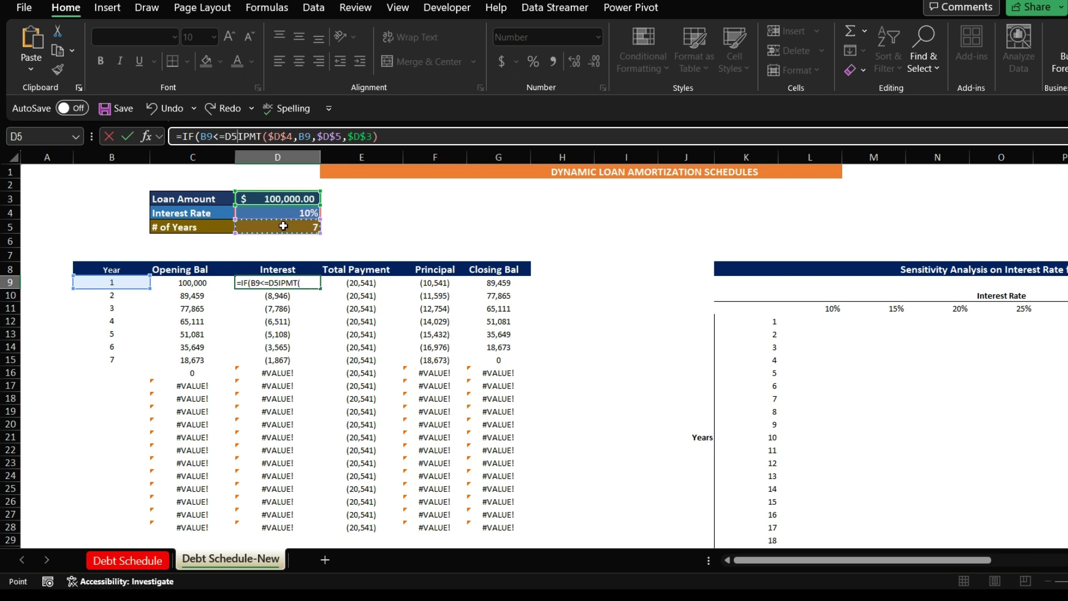
type(",")
Make D5 in the condition absolute and add a blank result, giving =IF(B9<=$D$5,IPMT($D$4,B9,$D$5,$D$3), " ") in D9
left_click(232, 134)
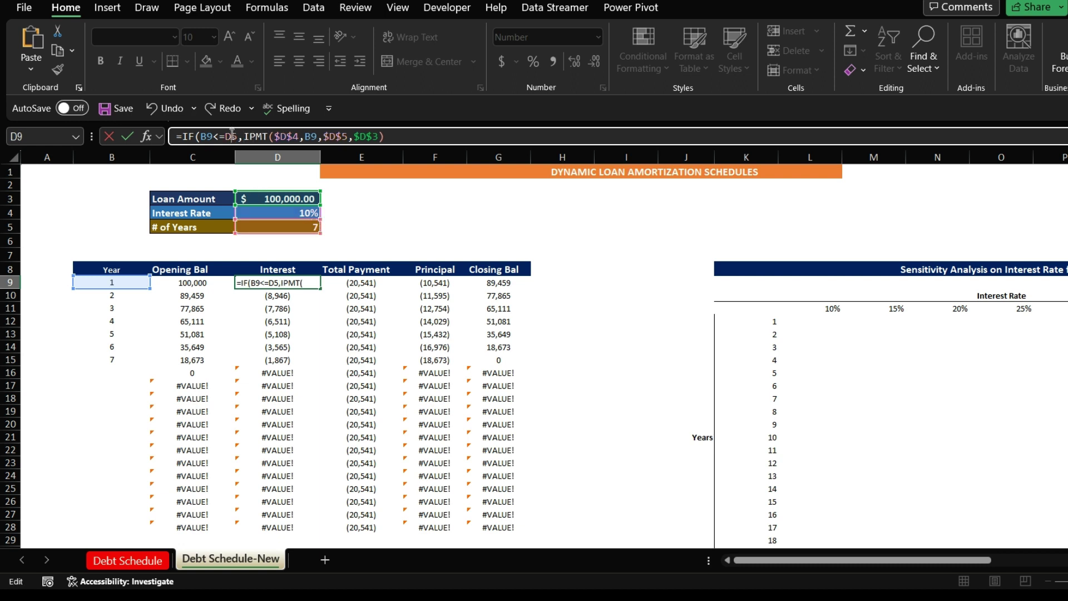
type("$")
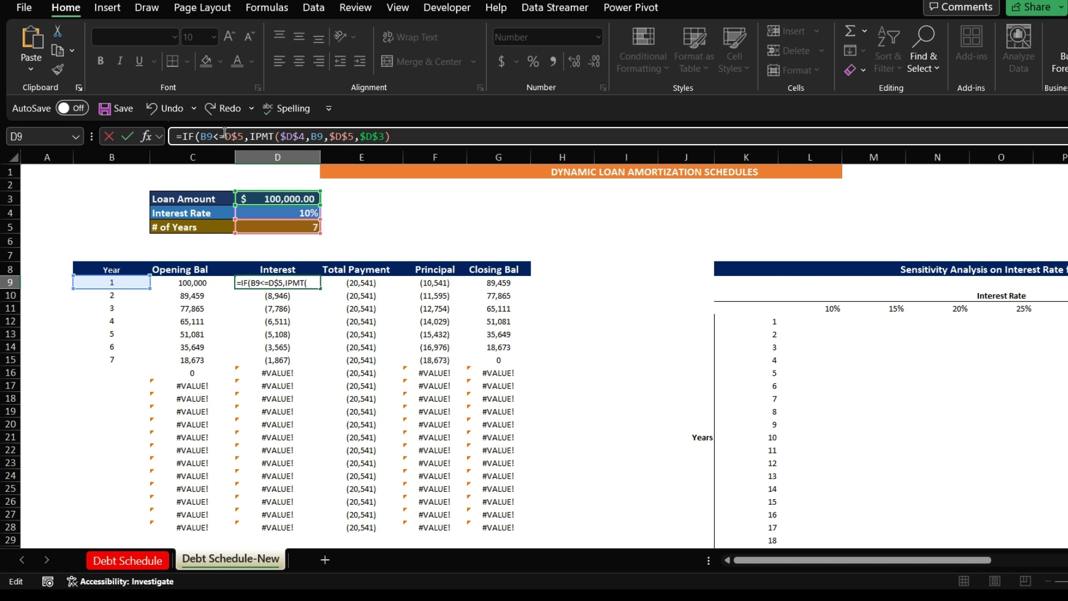
left_click(224, 136)
type("$")
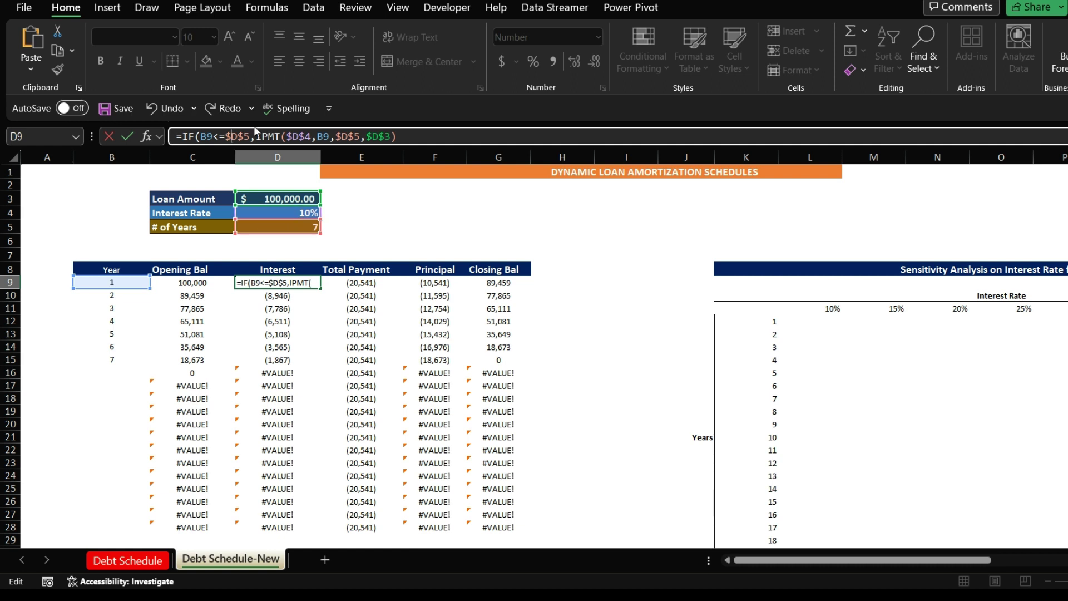
left_click_drag(258, 134, 398, 138)
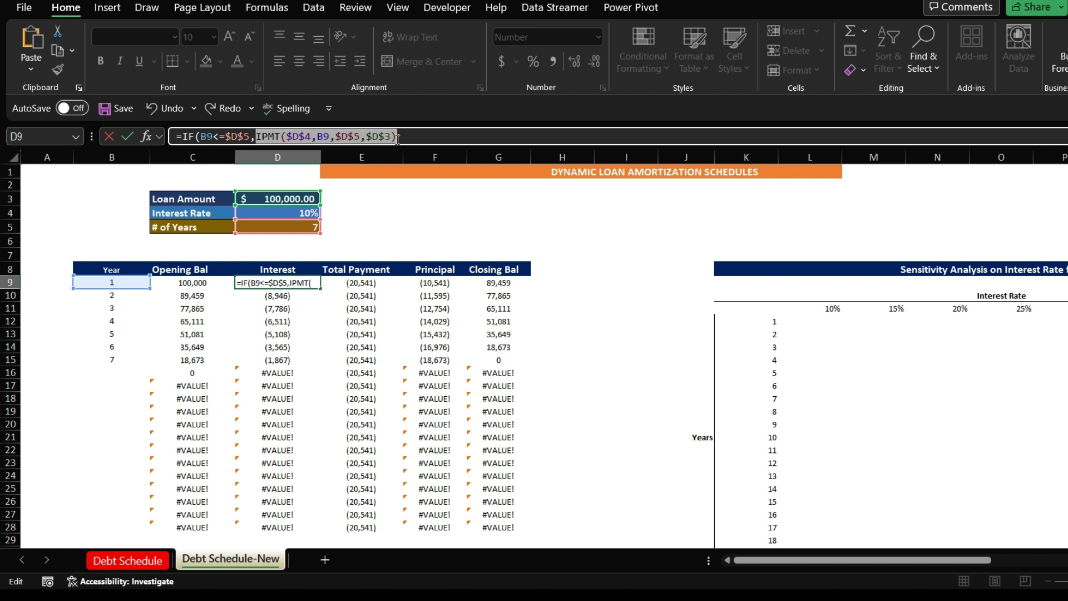
left_click(397, 137)
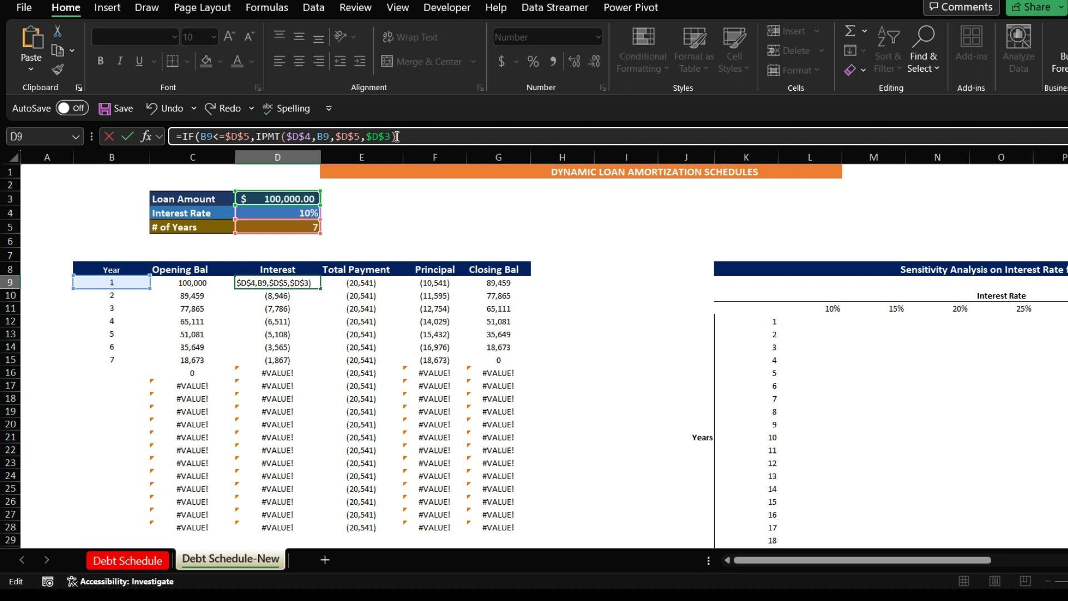
type("\"")
key("Return")
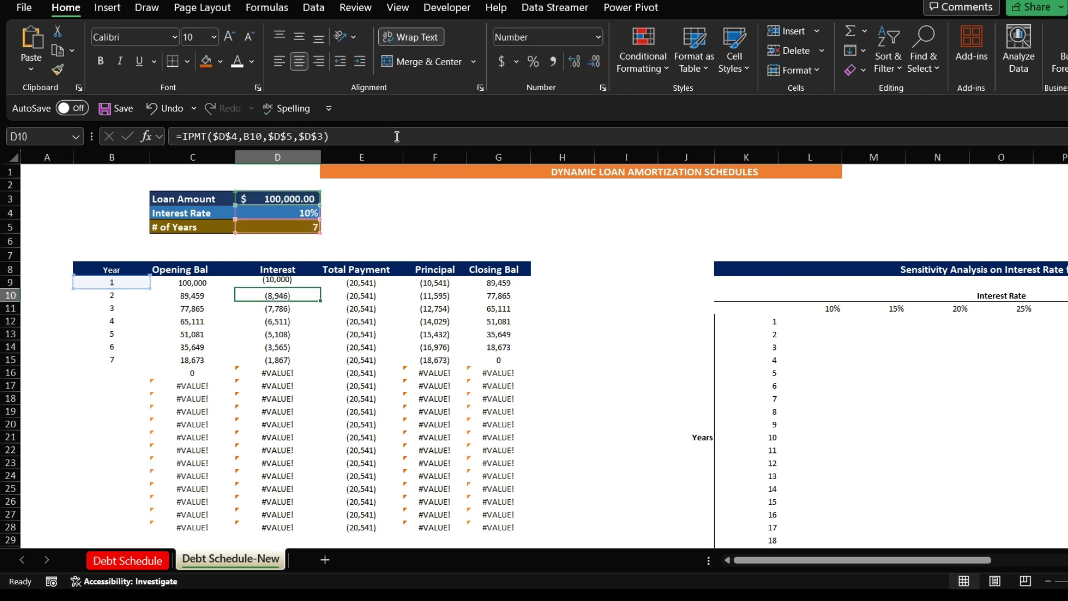
Fill the D9 formula down the Interest column to row 28 and spot-check the filled cells
left_click(270, 281)
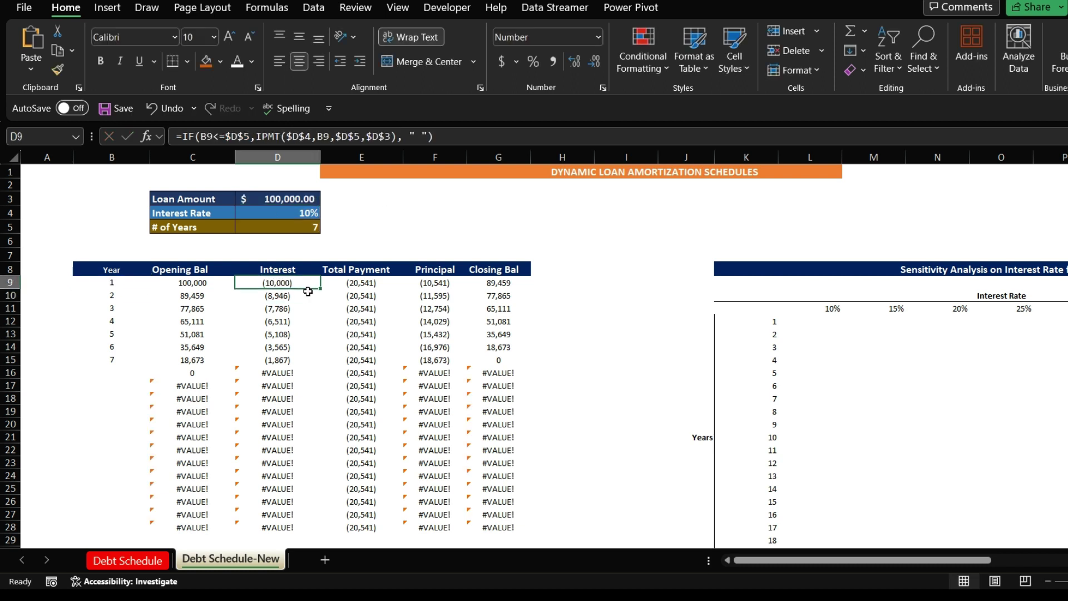
left_click_drag(321, 288, 276, 529)
left_click(274, 461)
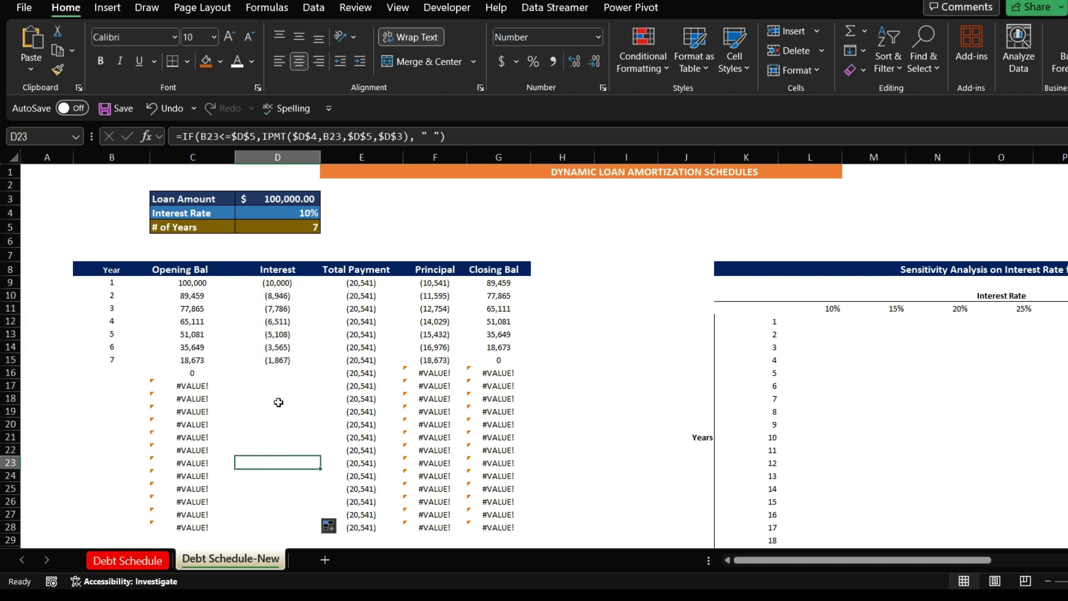
left_click(279, 399)
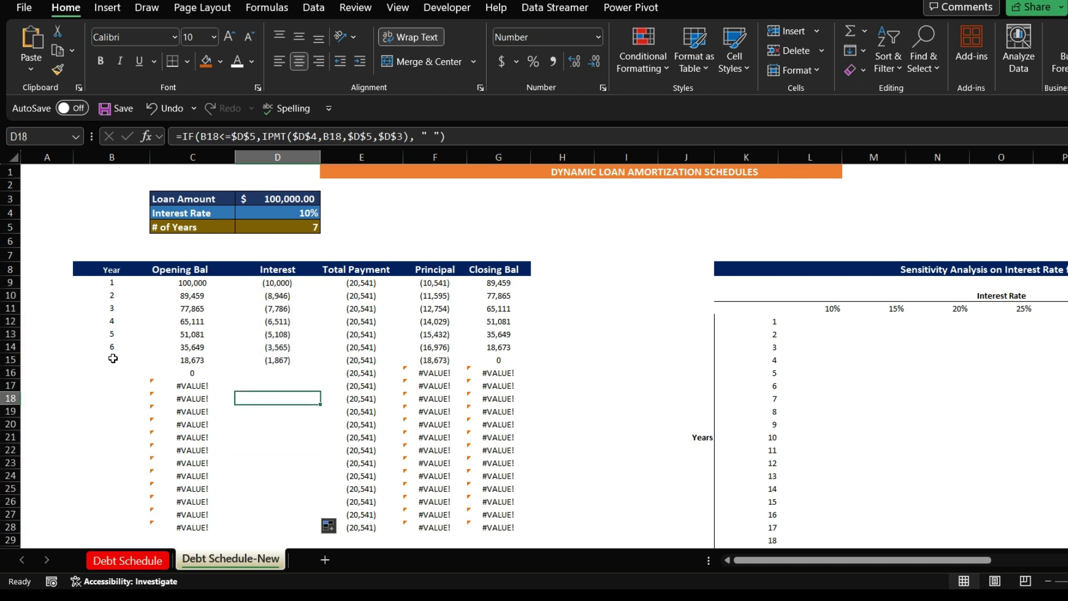
Compare the number of years in D5 with the Year and Interest cells around rows 15 to 18
left_click(11, 359)
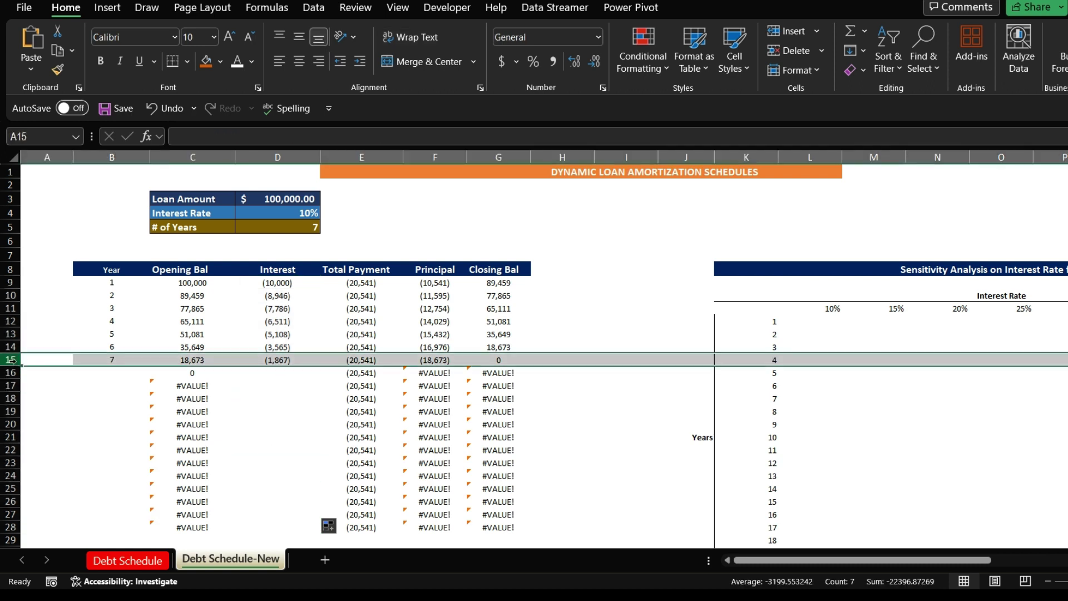
left_click(94, 360)
left_click(312, 226)
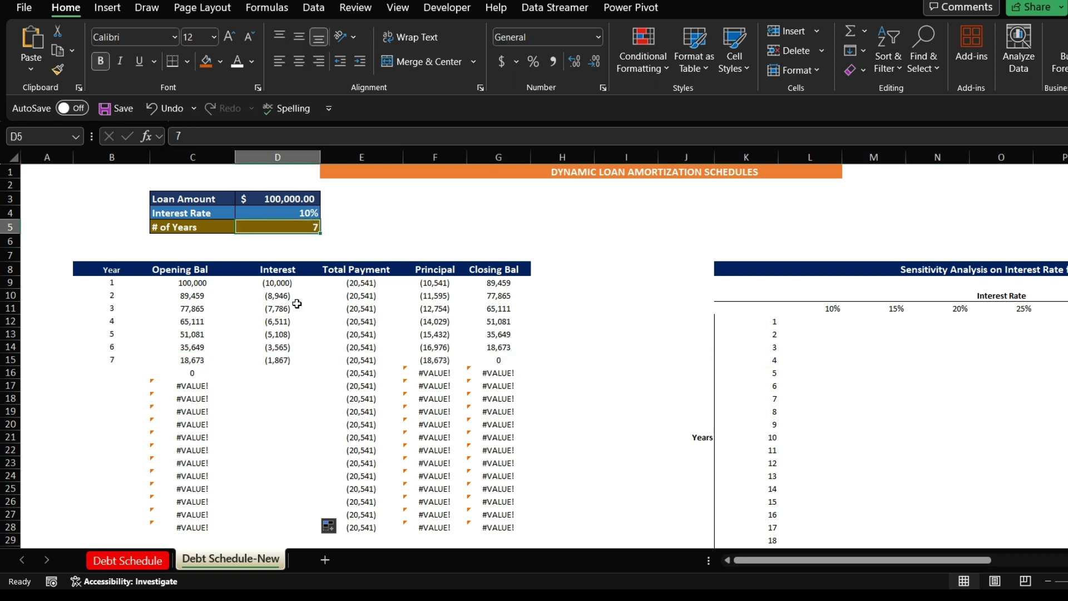
left_click(277, 334)
left_click(270, 359)
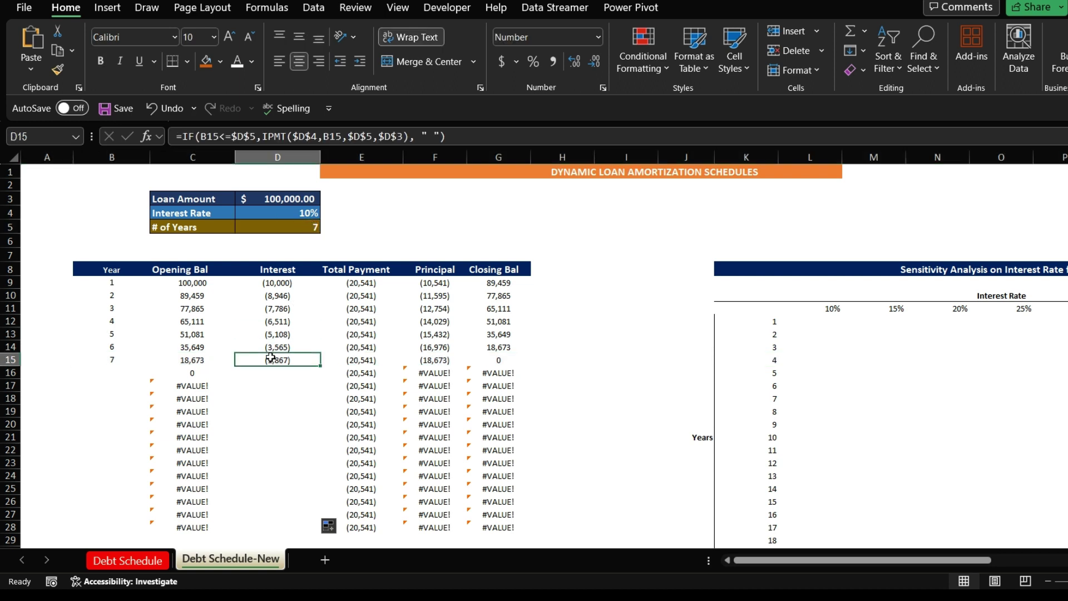
left_click(269, 374)
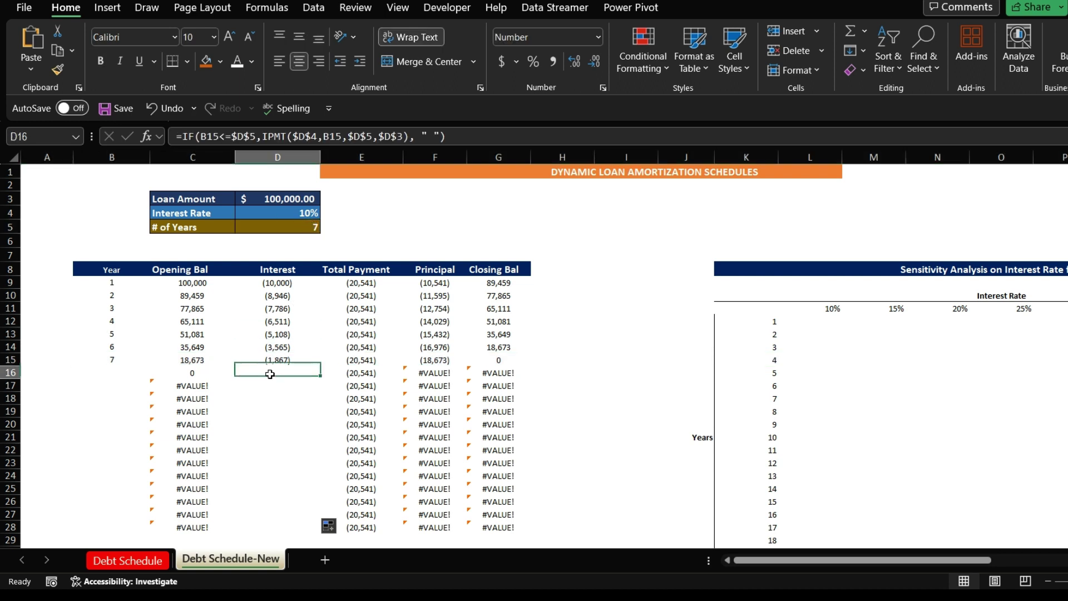
left_click(106, 376)
left_click(114, 402)
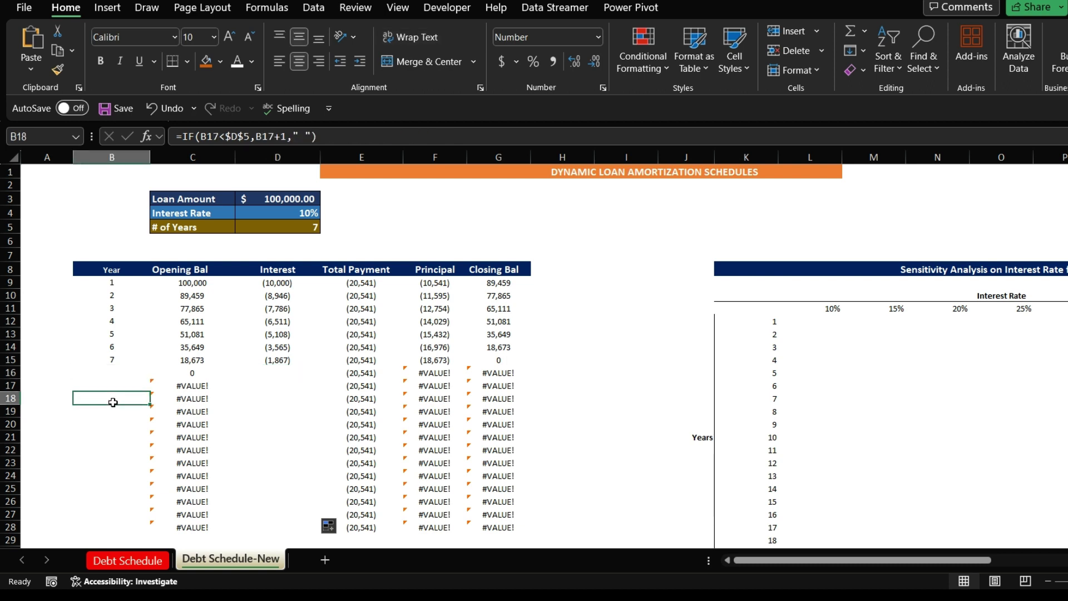
left_click(271, 370)
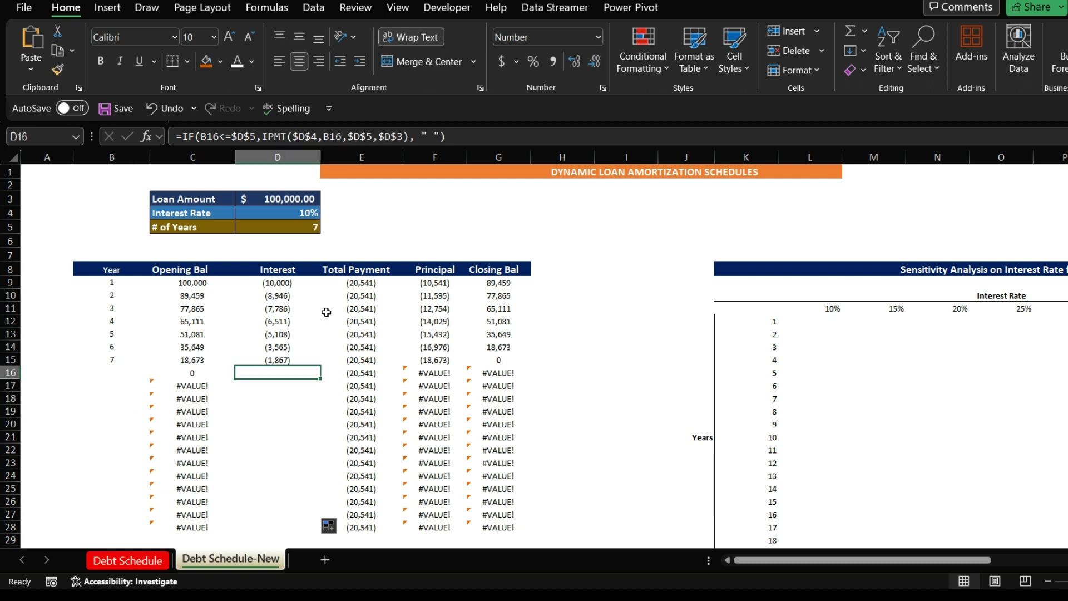
Start wrapping the year 1 total payment formula in E9 in an IF function with the condition B9<=D5
left_click(365, 282)
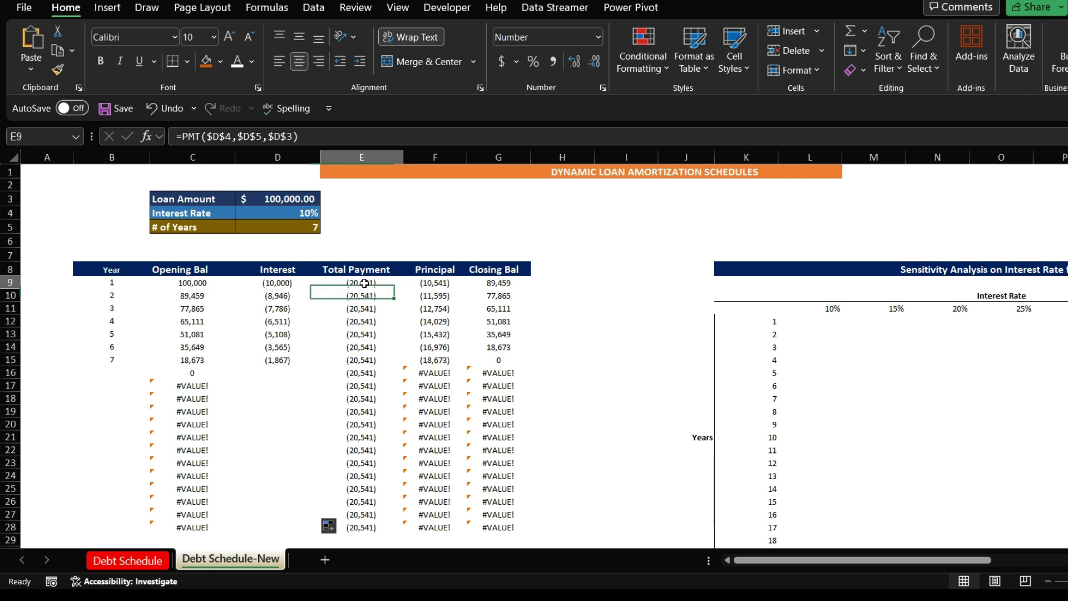
left_click(180, 135)
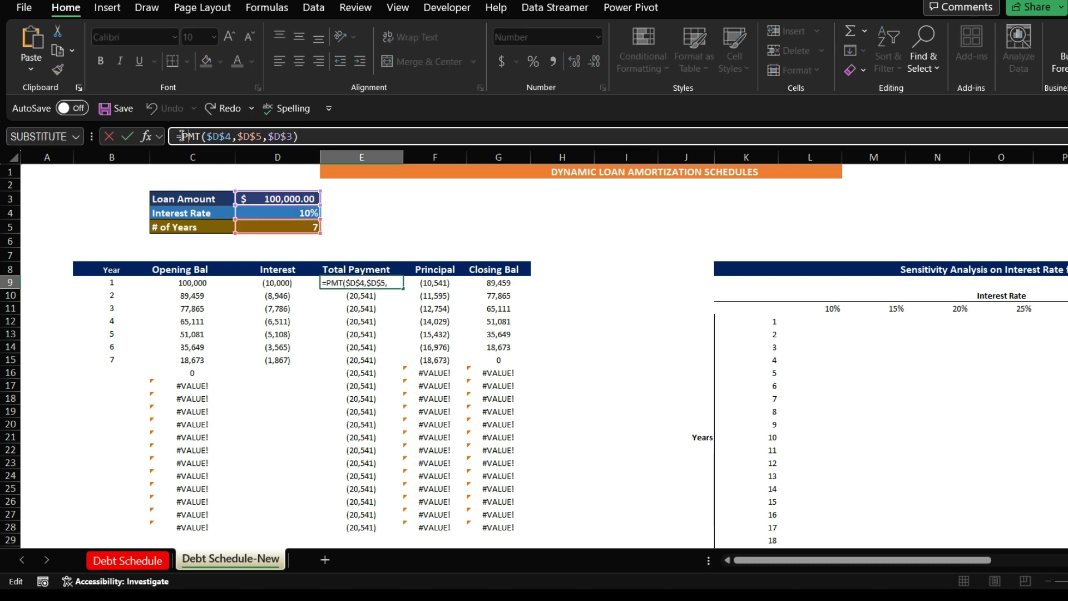
type("IF(")
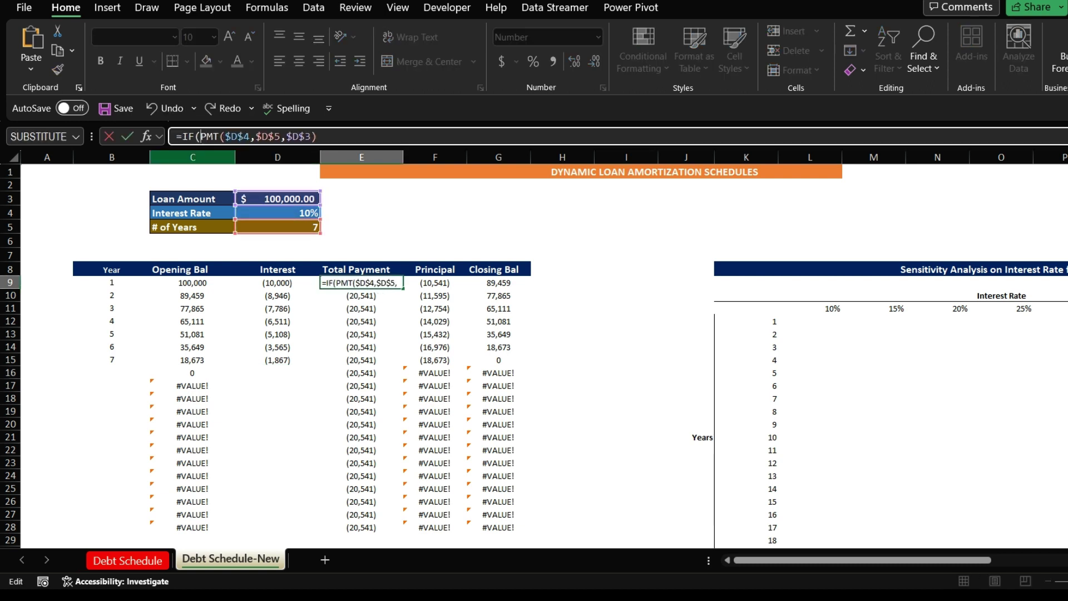
left_click(101, 284)
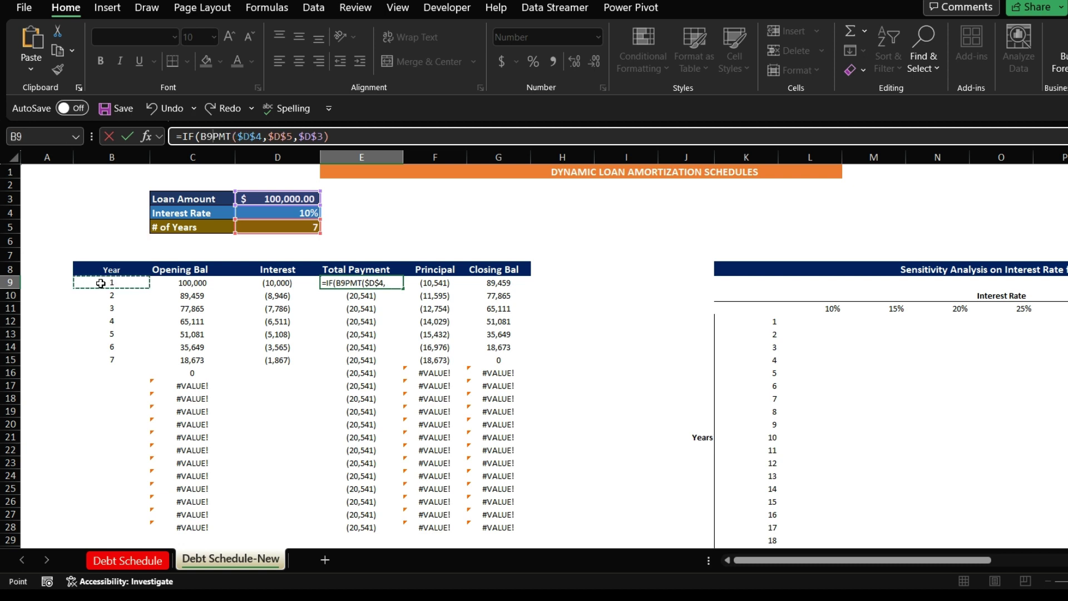
type("<")
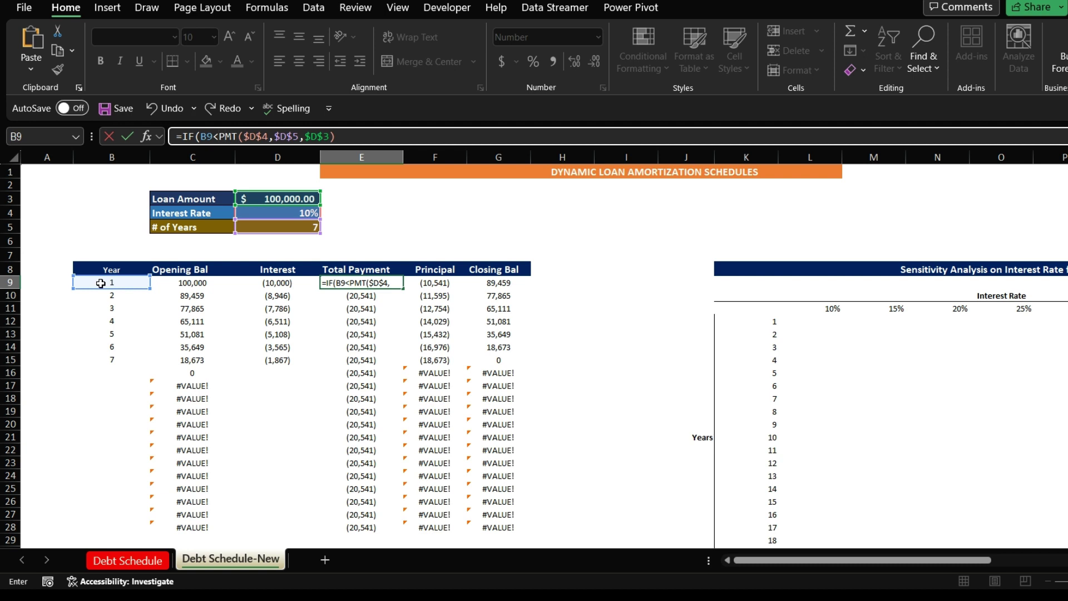
type("=")
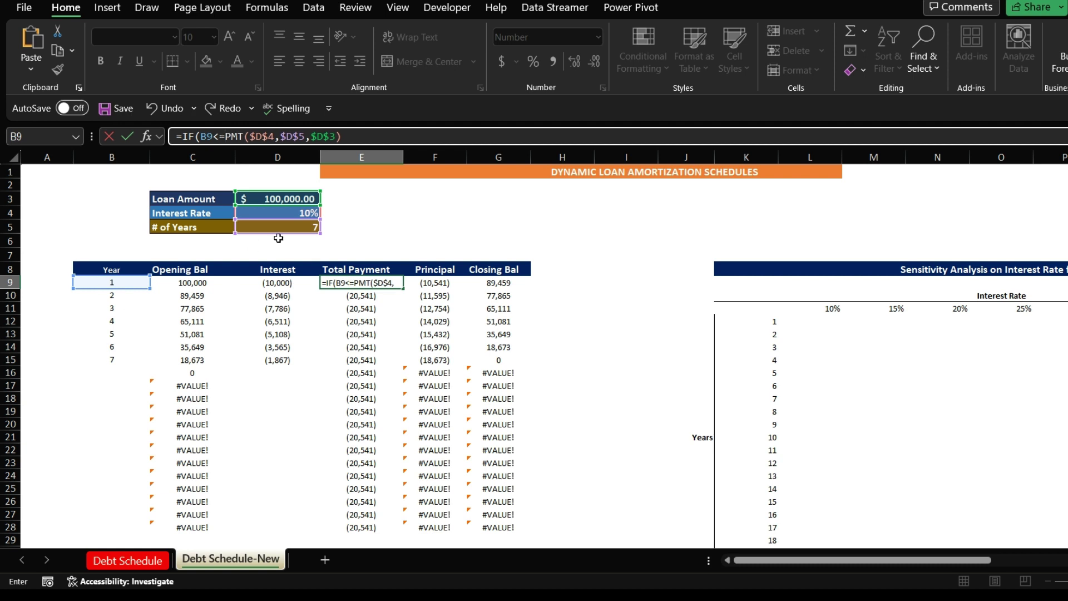
left_click(262, 228)
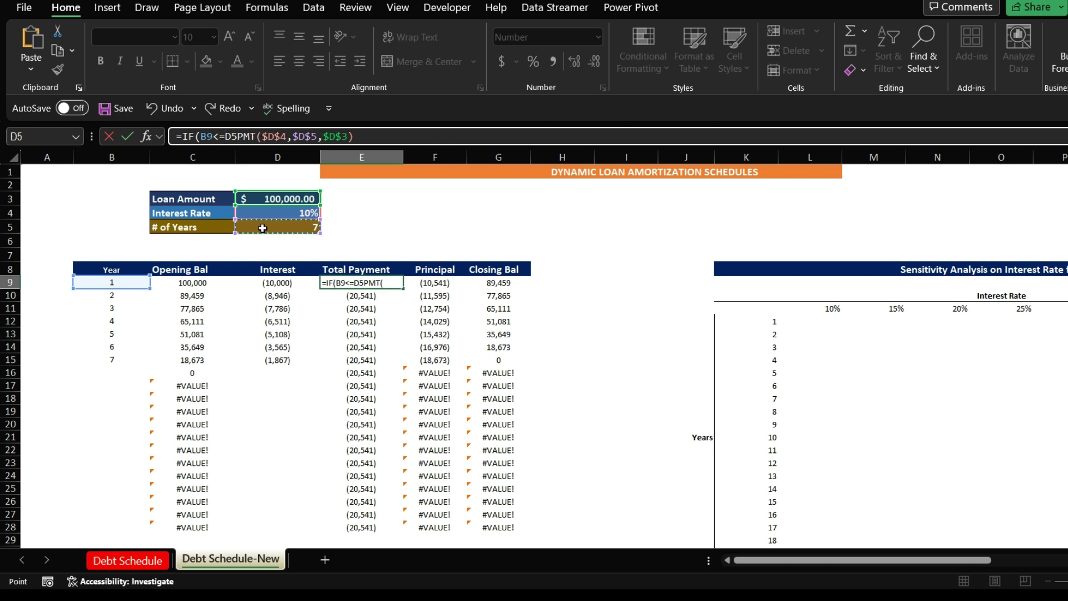
type(",")
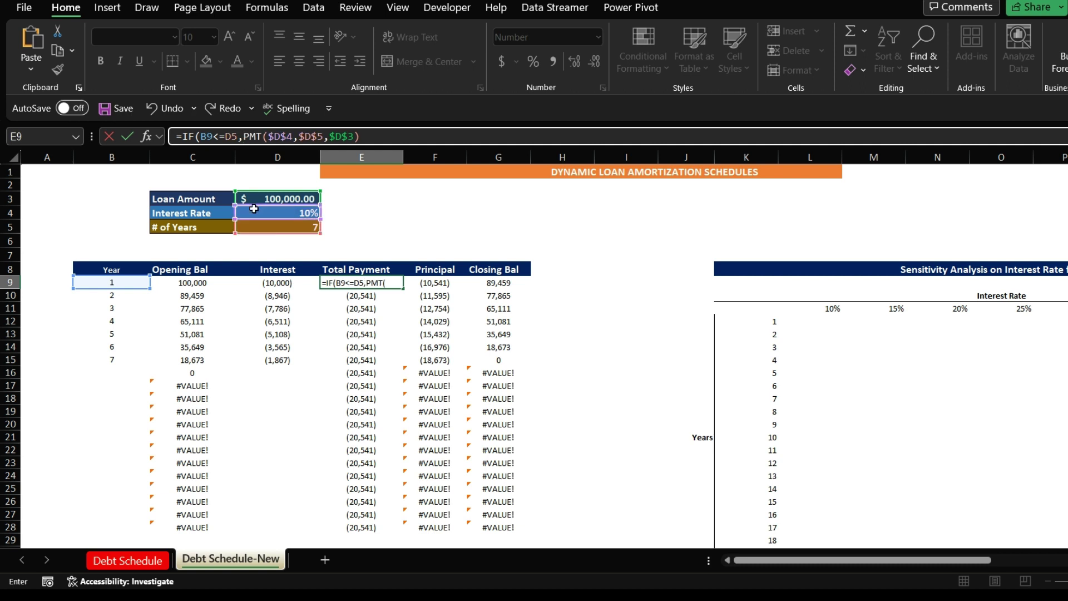
Try completing the E9 formula as =IF(B9<=$D$5,PMT($D$4,$D$5,$D$3," ")) and undo the entry
left_click(233, 135)
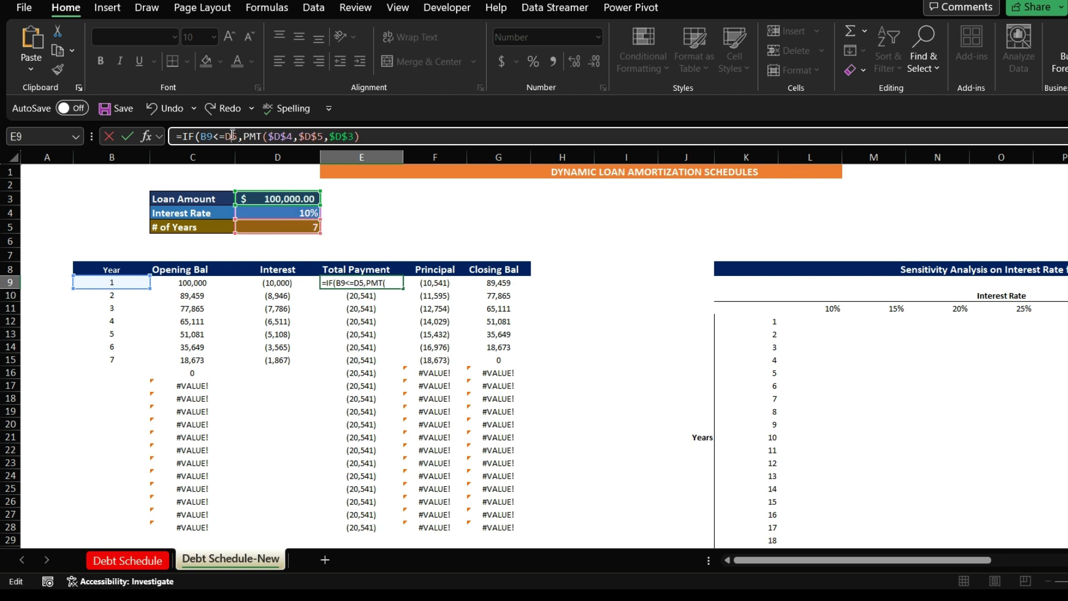
type("$")
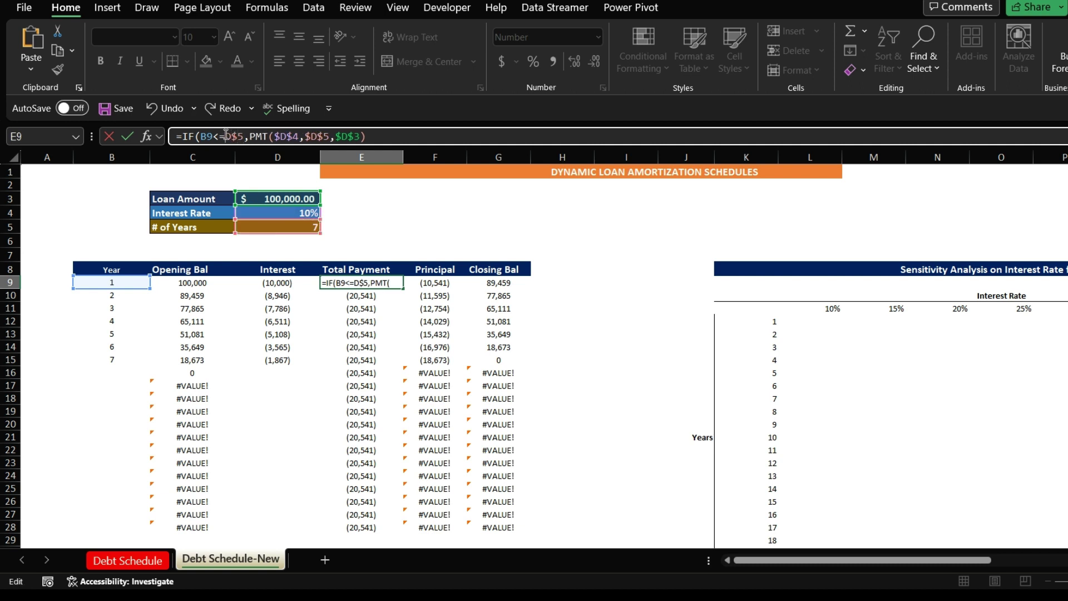
left_click(225, 135)
type("$")
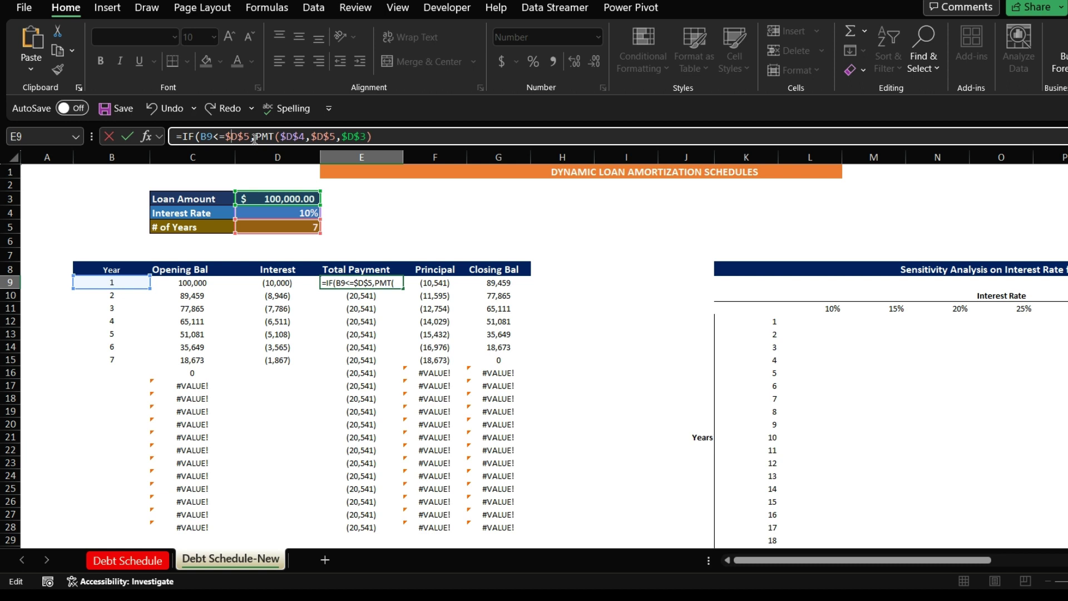
left_click_drag(254, 139, 372, 136)
left_click(372, 136)
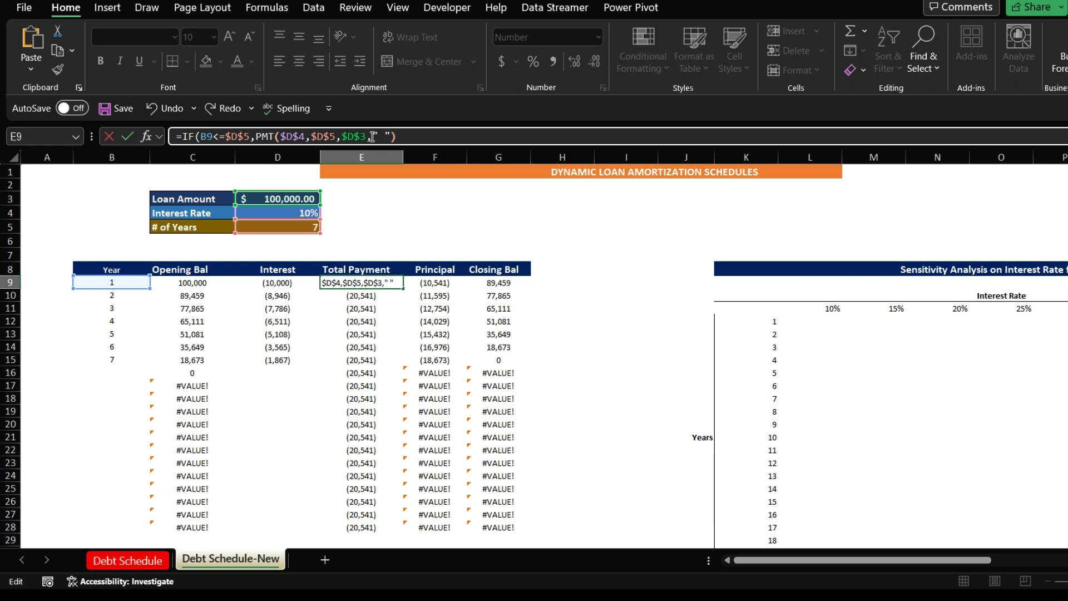
key("Return")
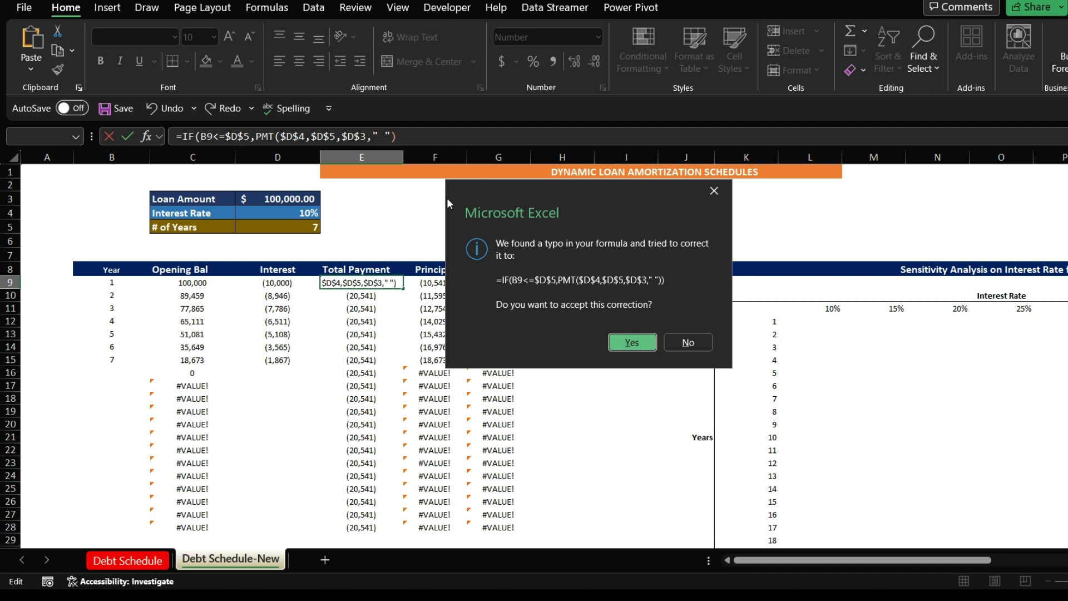
left_click(633, 341)
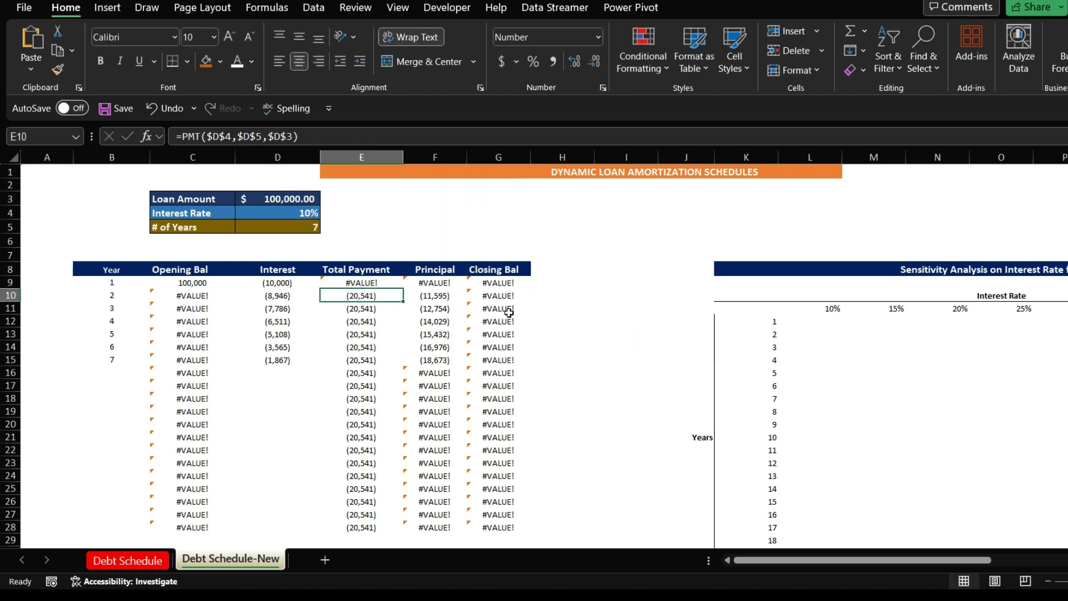
left_click(165, 108)
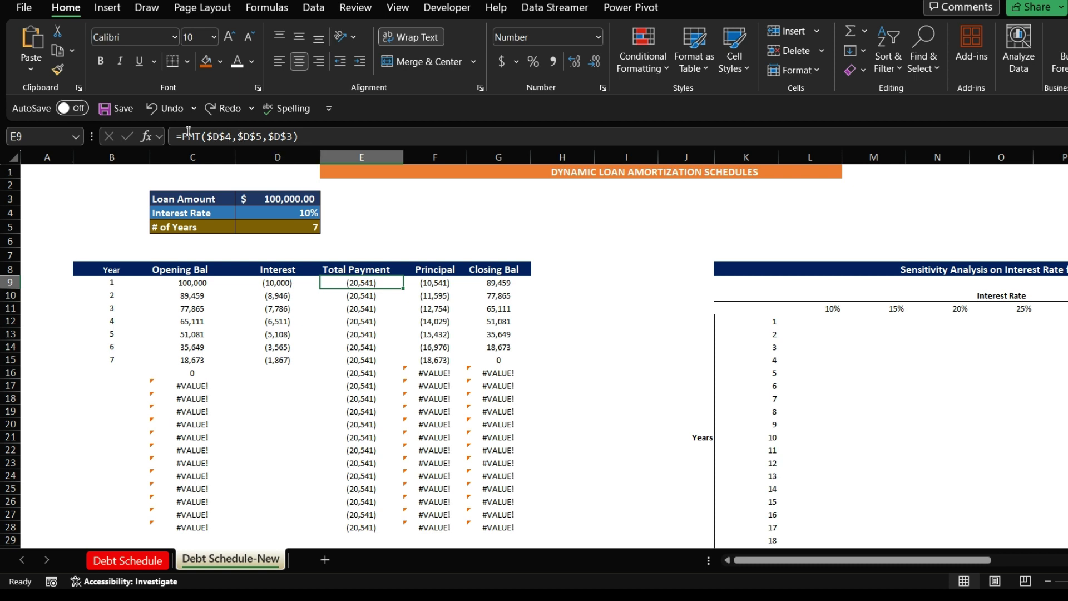
Wrap the PMT formula in E9 in an IF function with the condition B9<=D5
left_click(184, 136)
type("if")
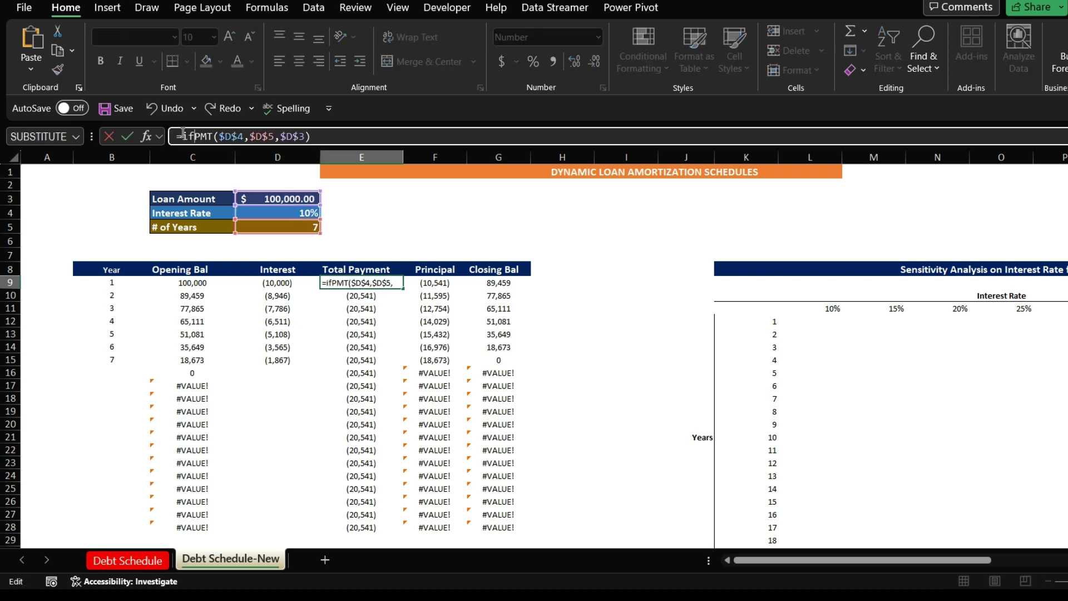
type("(")
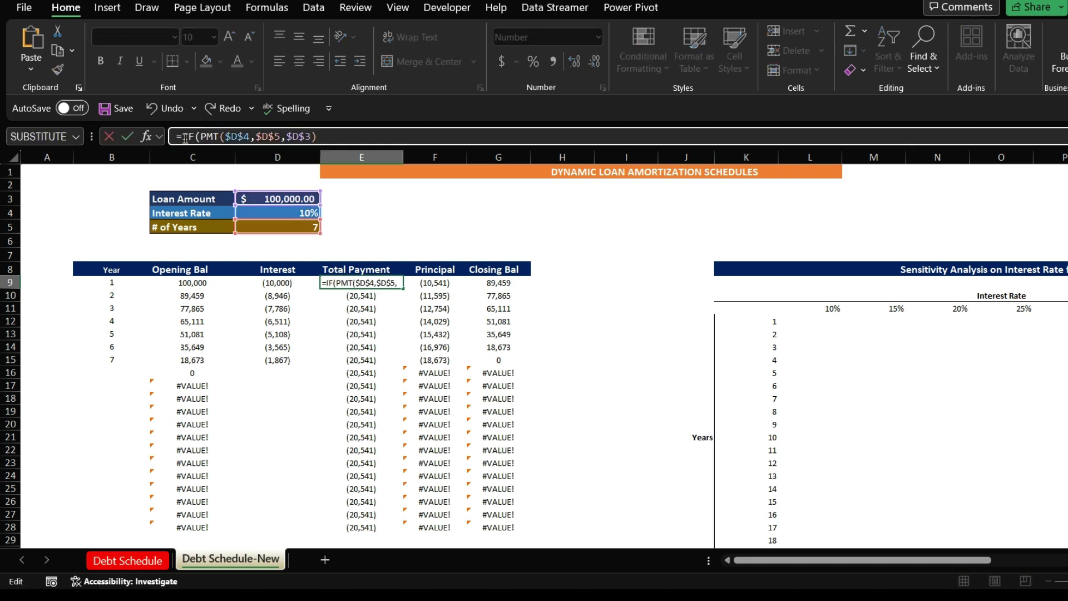
left_click(110, 284)
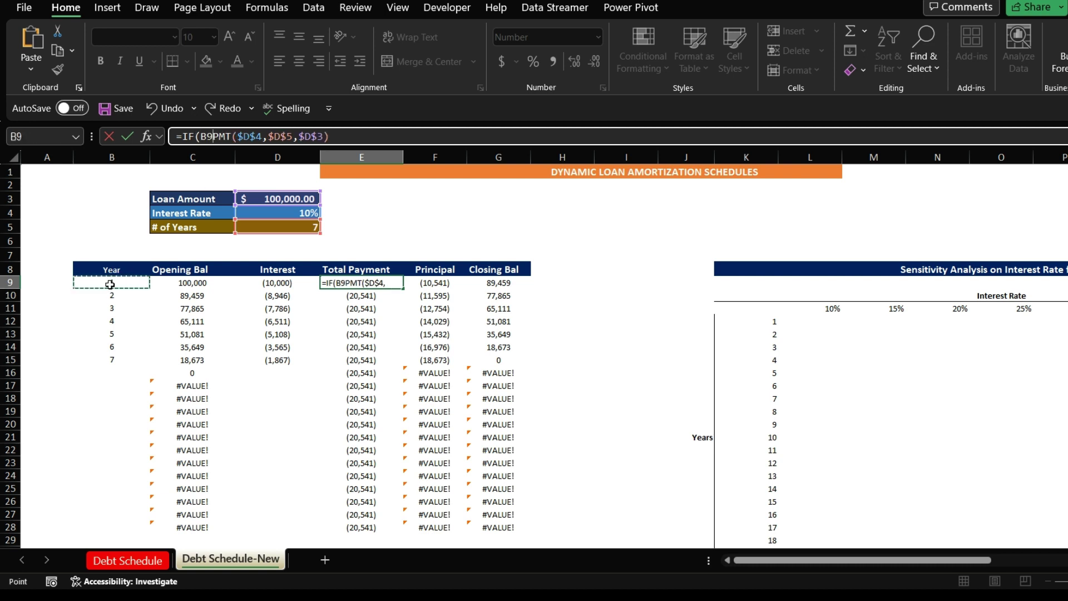
type("<=")
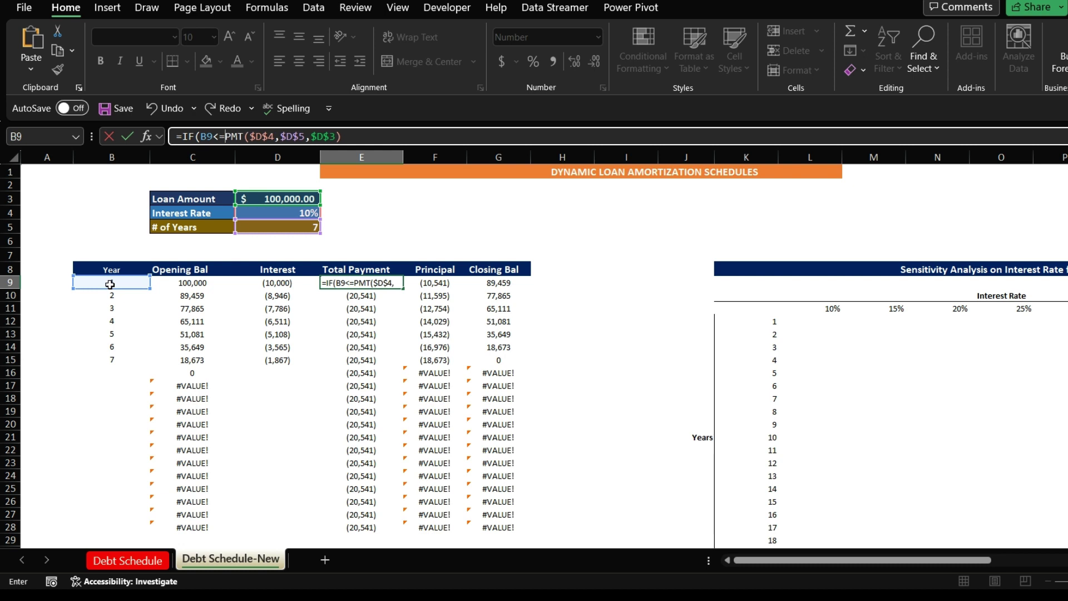
left_click(302, 227)
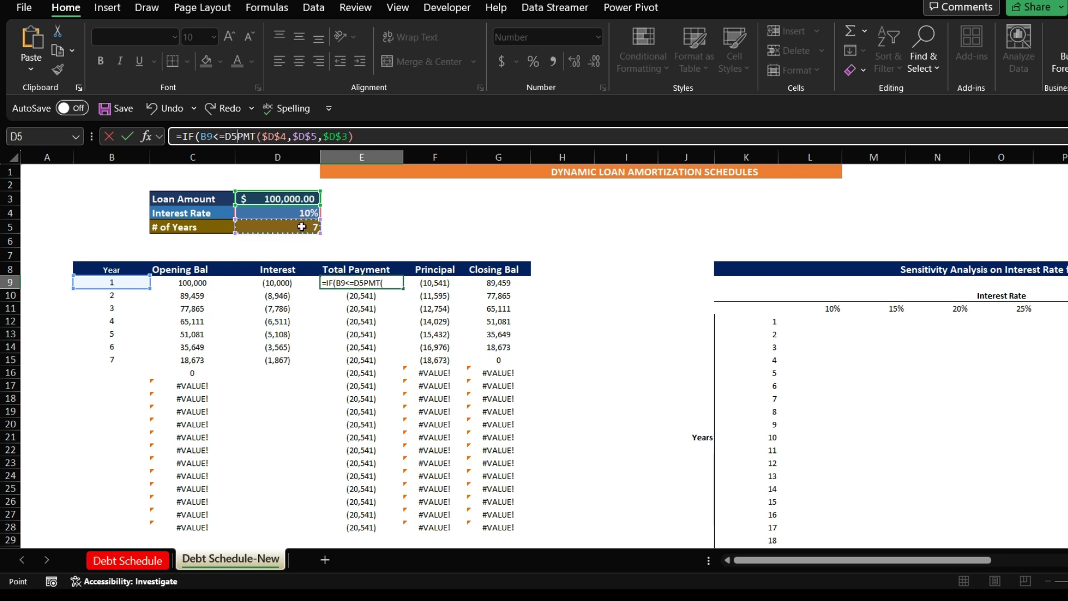
type(",")
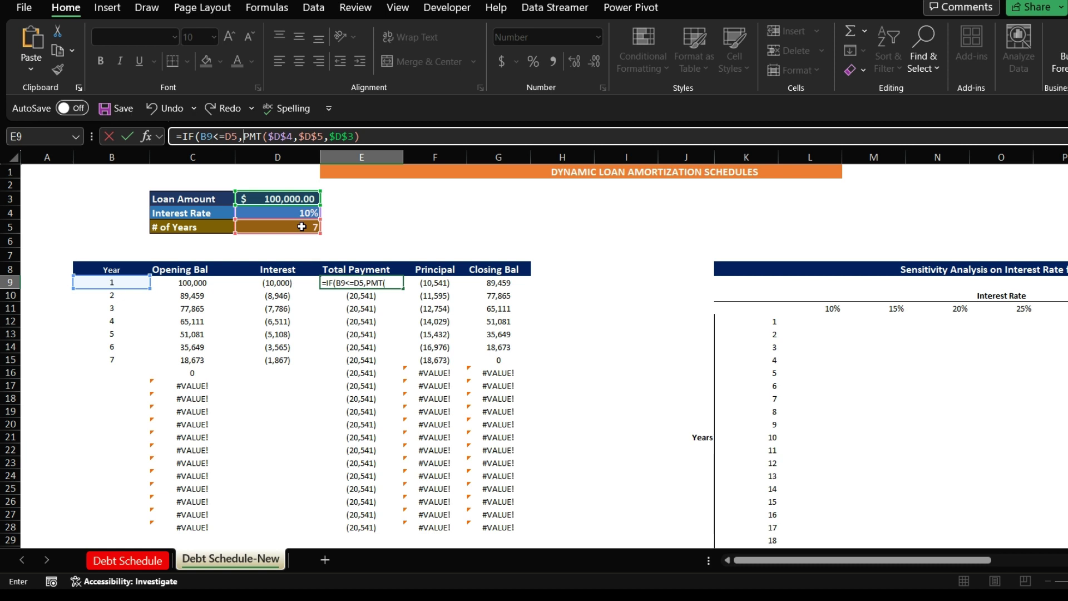
Make D5 in the condition absolute and add a blank result, giving =IF(B9<=$D$5,PMT($D$4,$D$5,$D$3), " ") in E9
left_click(232, 137)
type("$D")
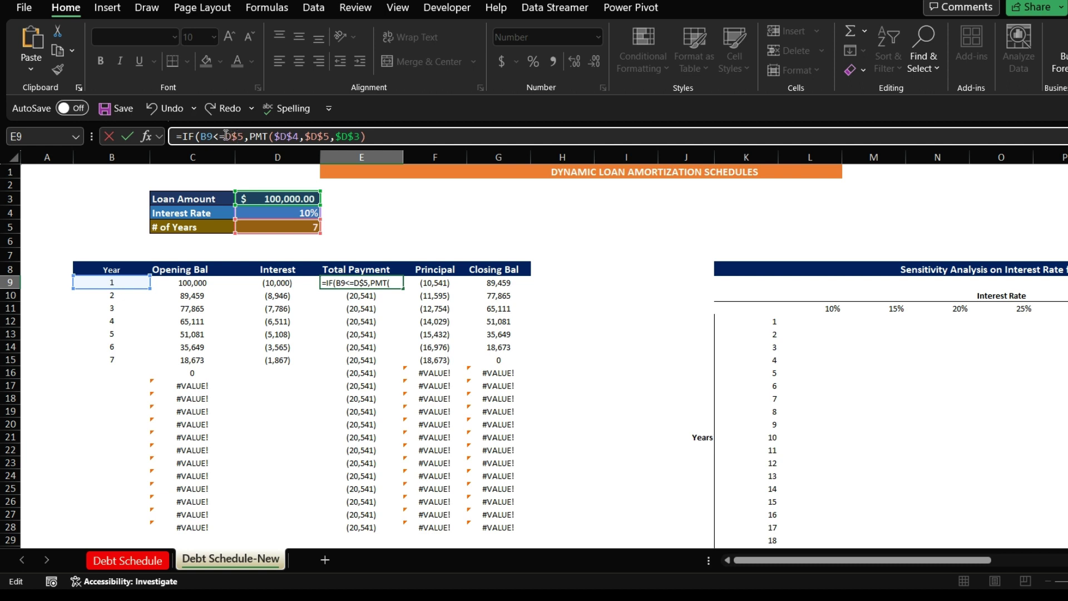
type("$")
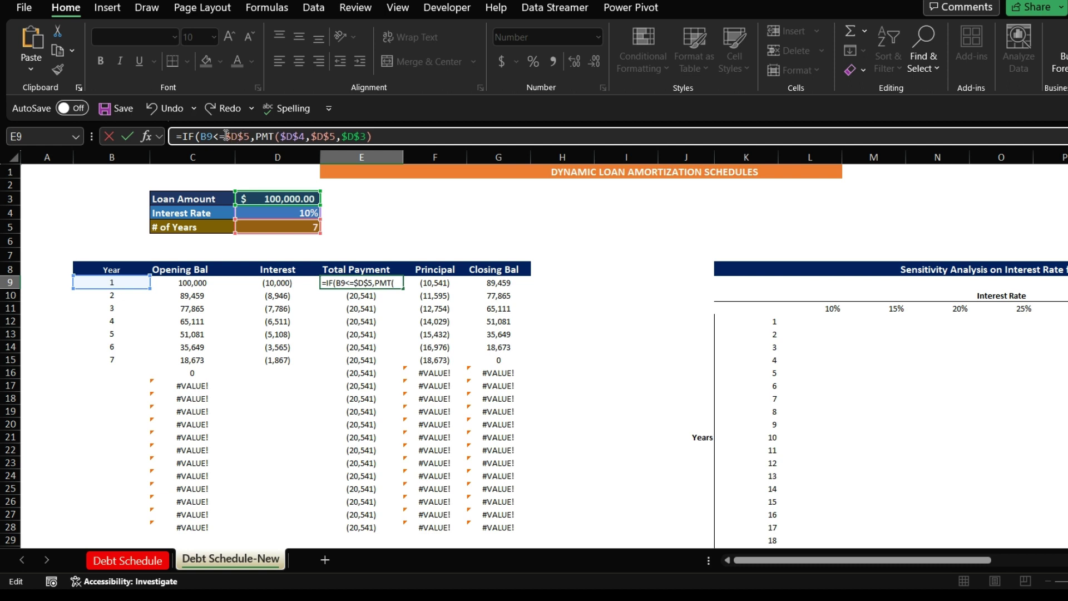
left_click(381, 138)
key("Return")
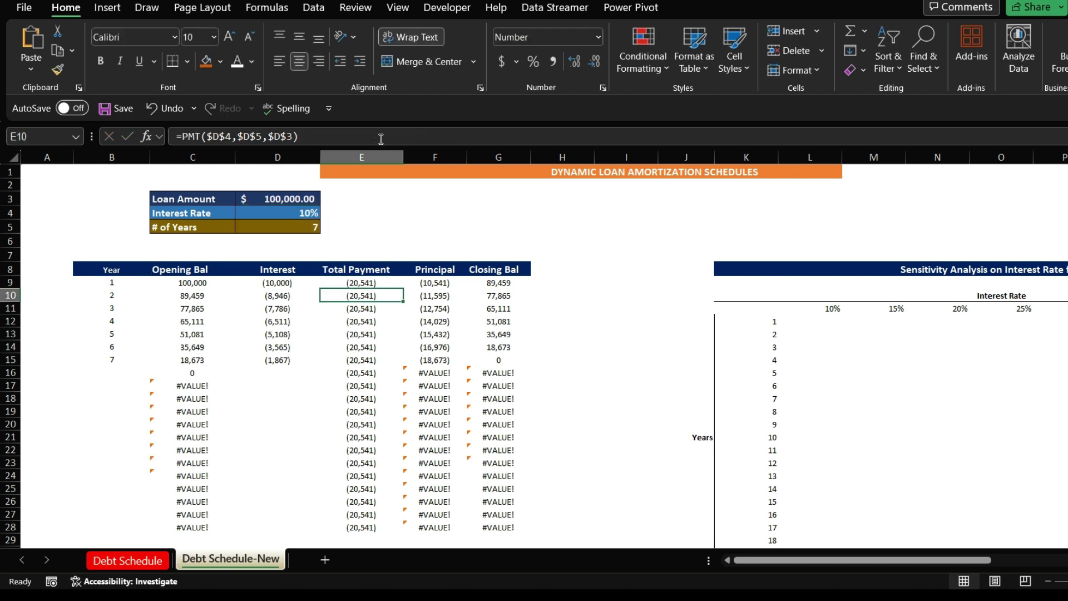
Fill the E9 formula down the Total Payment column to row 28 and spot-check the rows beyond the loan term
left_click(333, 285)
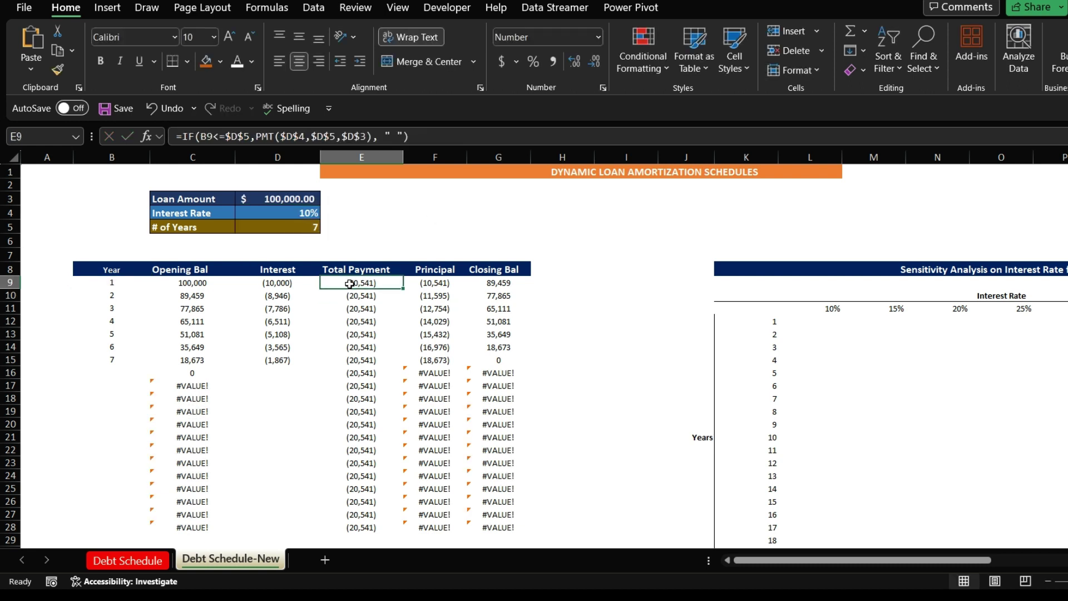
left_click_drag(403, 290, 363, 533)
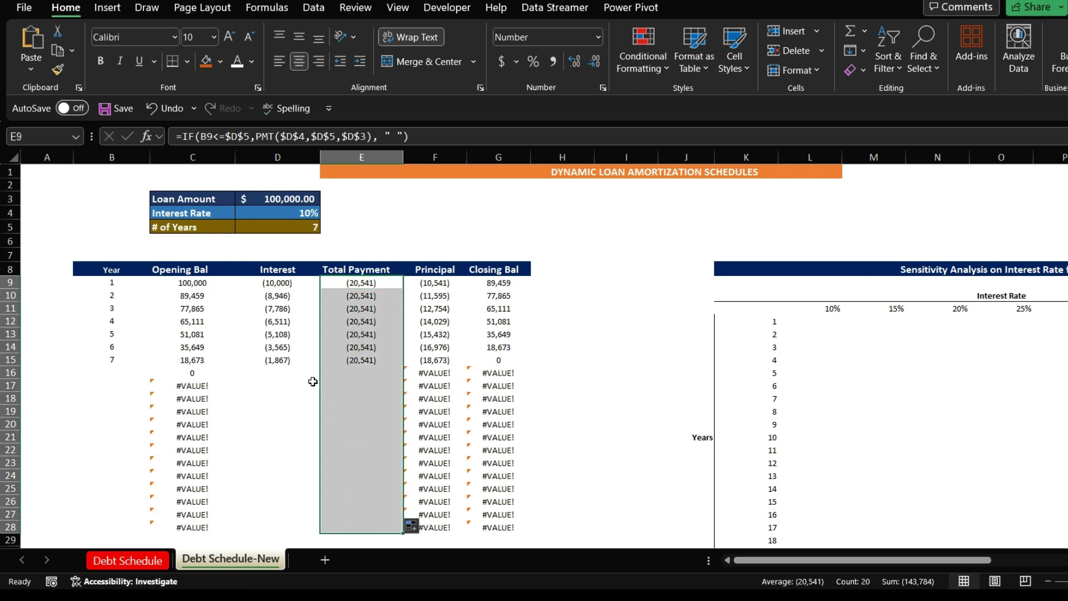
left_click(343, 372)
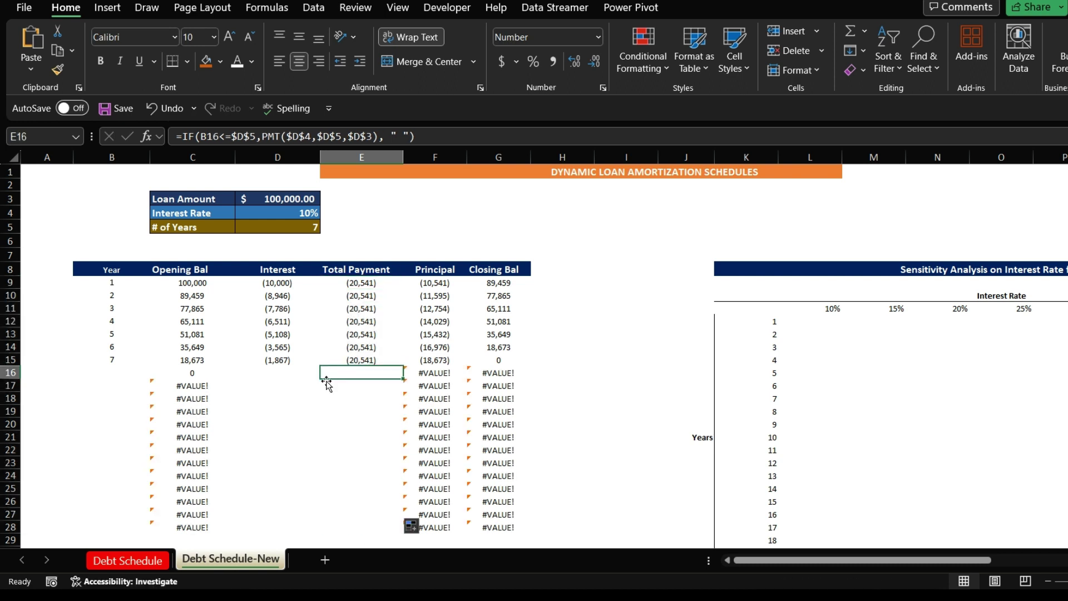
left_click(10, 359)
left_click(13, 371)
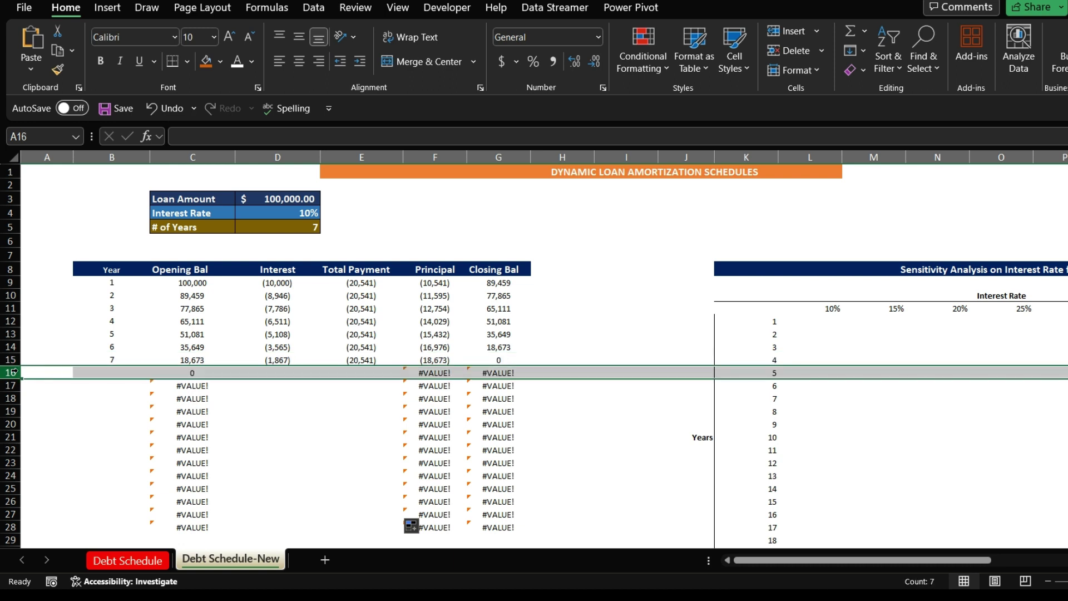
left_click(281, 368)
left_click(336, 372)
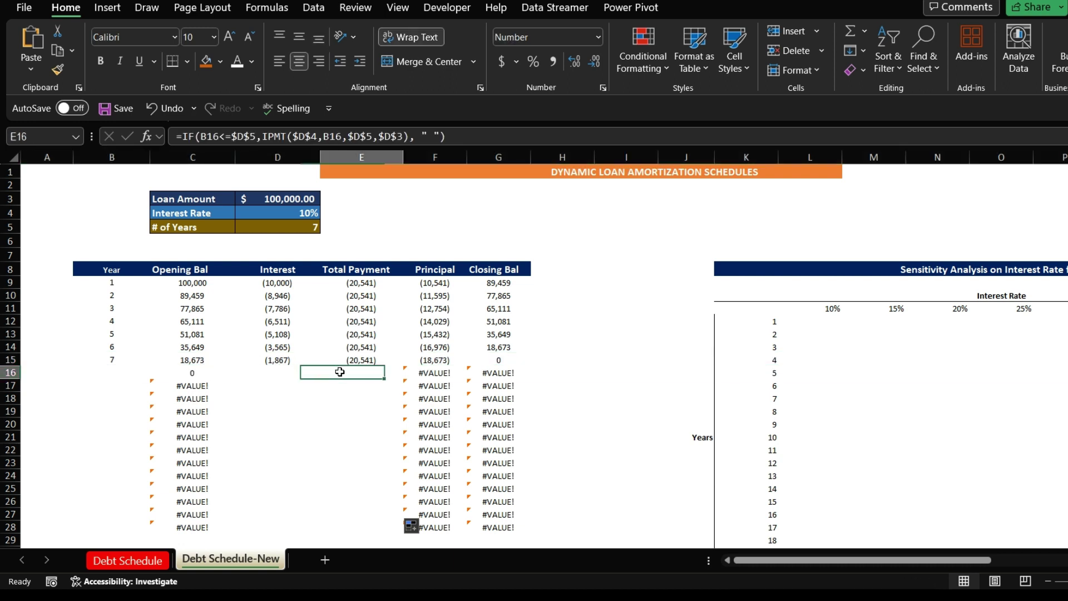
left_click(352, 413)
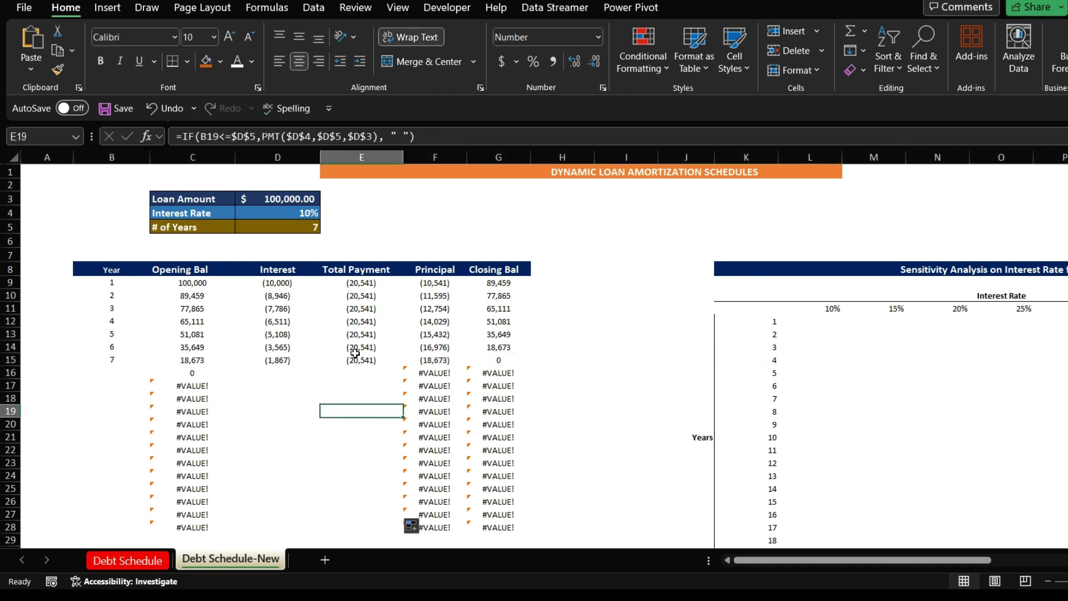
Refill the principal formula =E9-D9 from F9 down to row 28 and inspect the Principal cells and their Interest and Total Payment sources
left_click(419, 286)
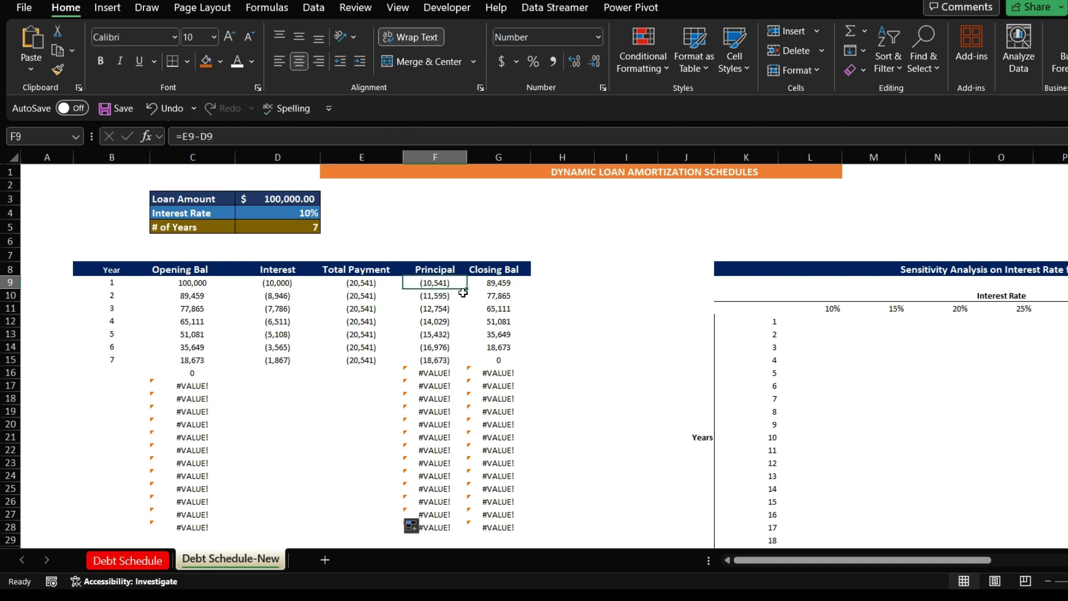
left_click_drag(467, 289, 443, 528)
left_click(430, 465)
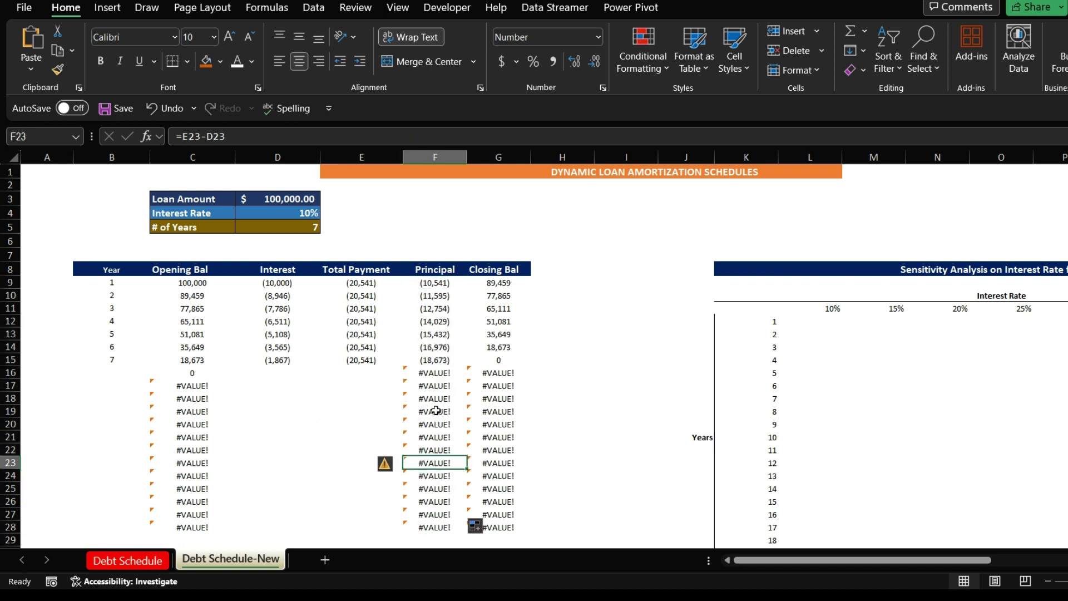
left_click(436, 411)
left_click_drag(427, 385, 434, 427)
left_click(434, 426)
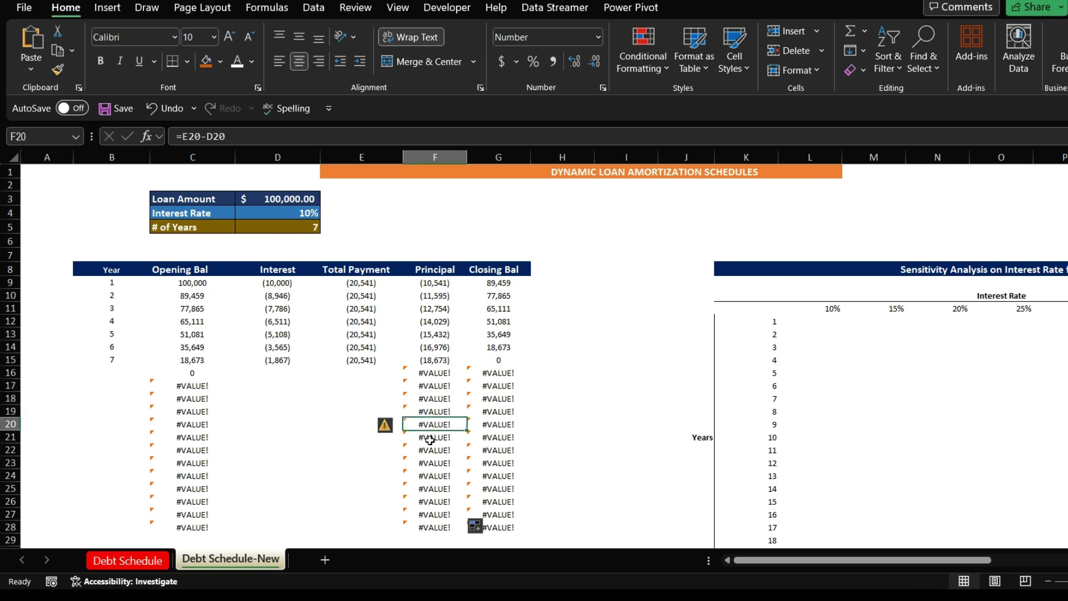
left_click(427, 462)
left_click(357, 393)
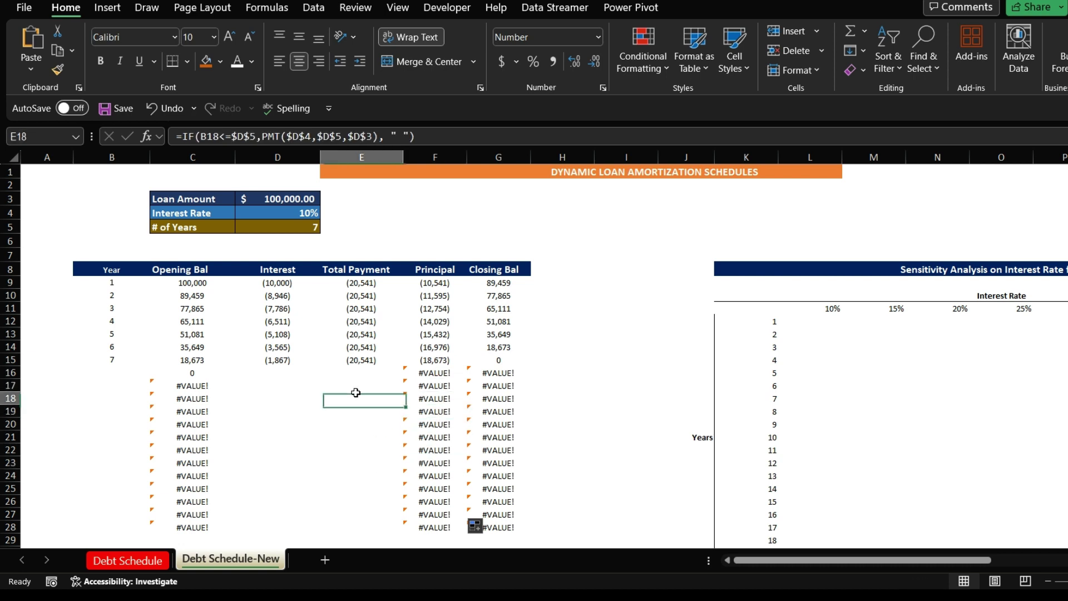
left_click(298, 394)
left_click(351, 397)
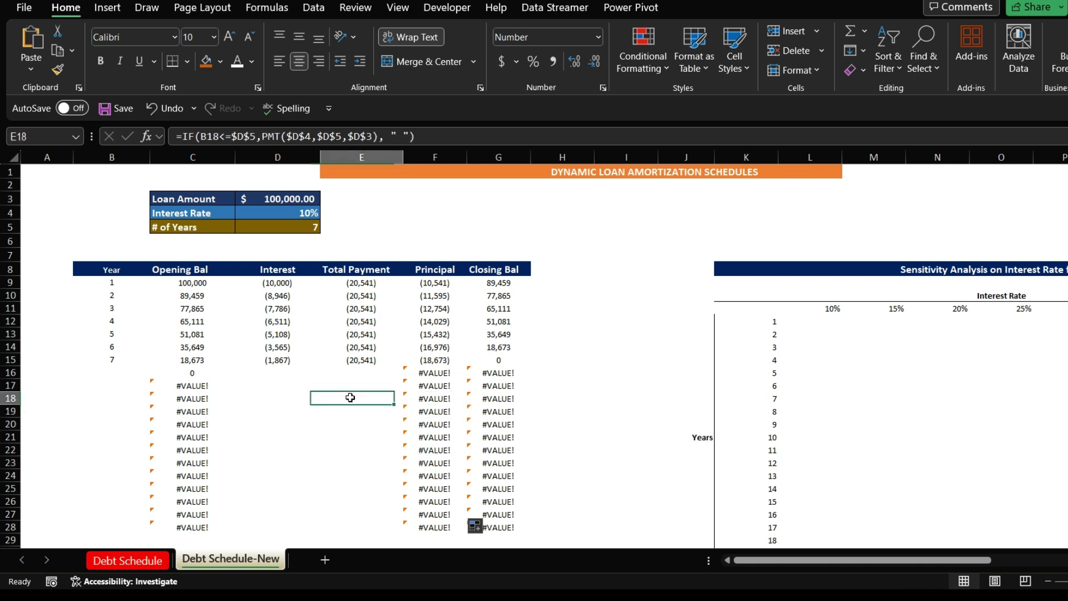
Change the year 1 principal formula in F9 to =IFERROR(E9-D9," ") and fill it down the Principal column to row 28
left_click(434, 283)
left_click(185, 136)
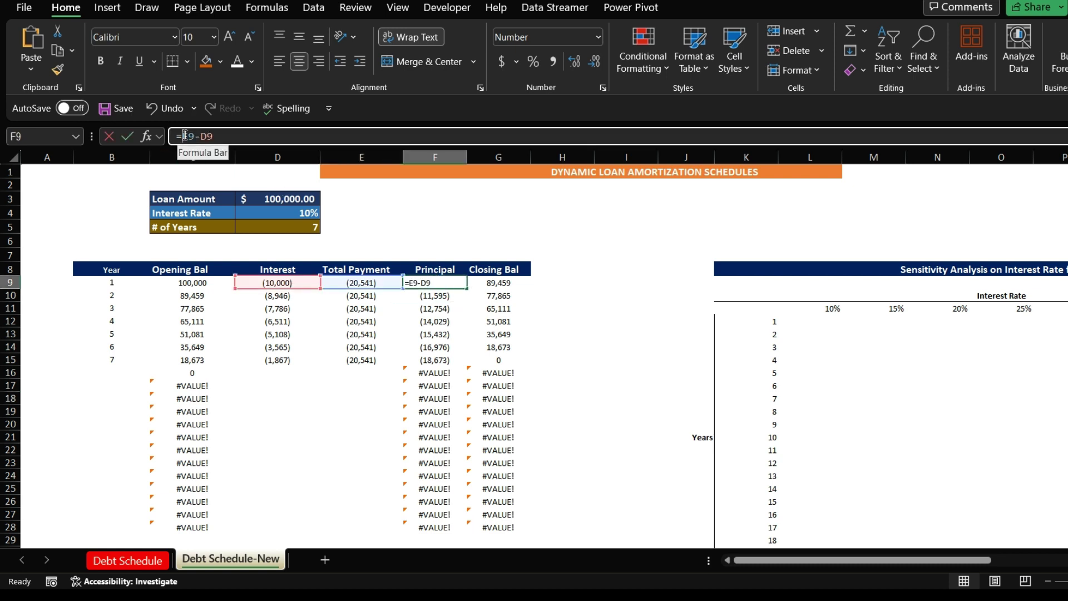
type("if")
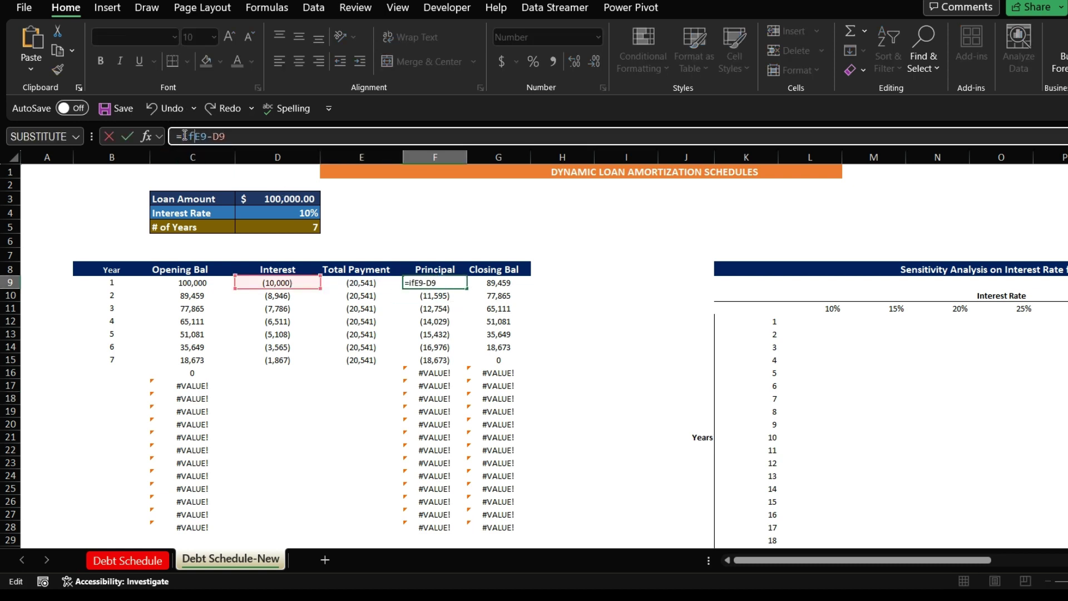
double_click(195, 167)
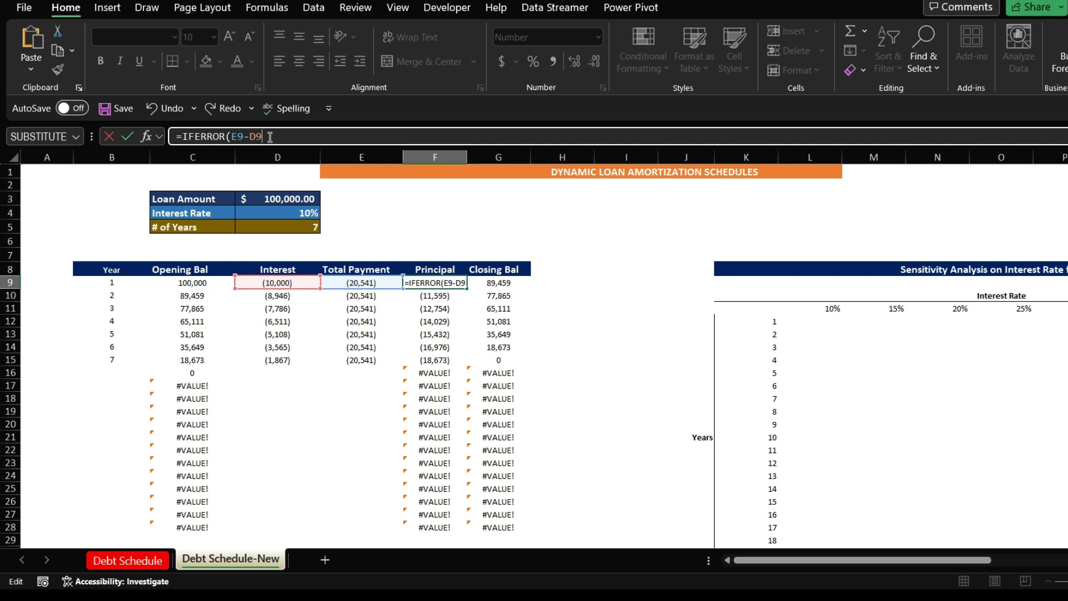
type(",\" \")")
key("Return")
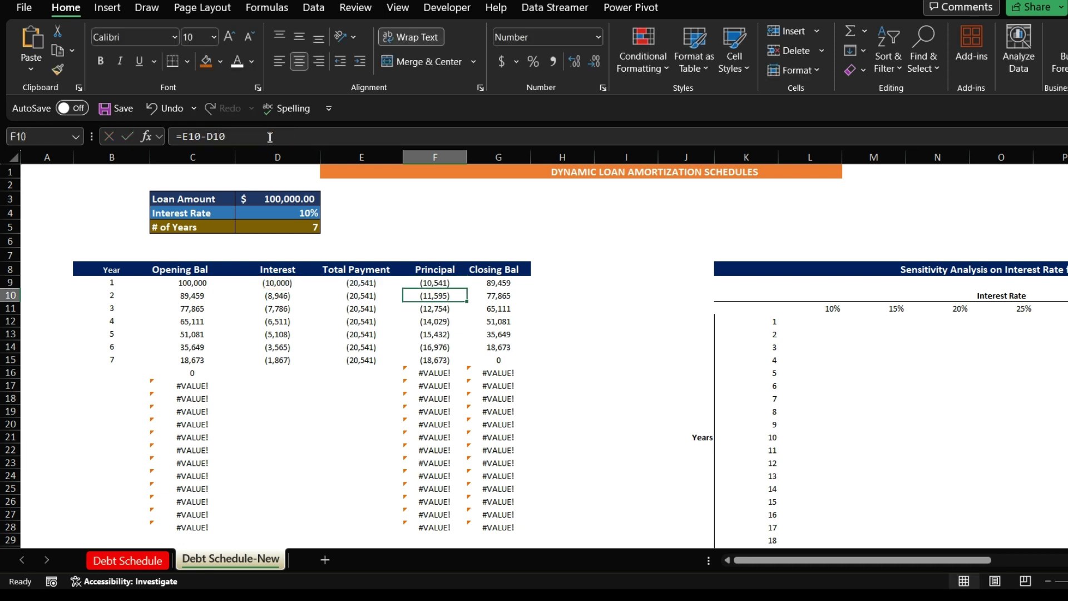
left_click(426, 283)
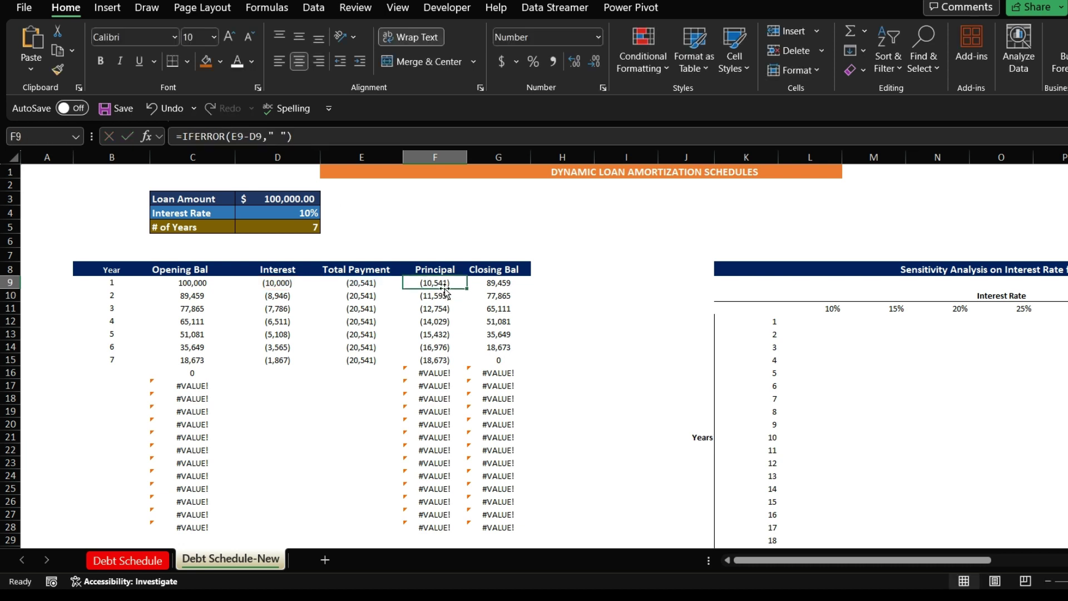
left_click_drag(466, 294, 462, 529)
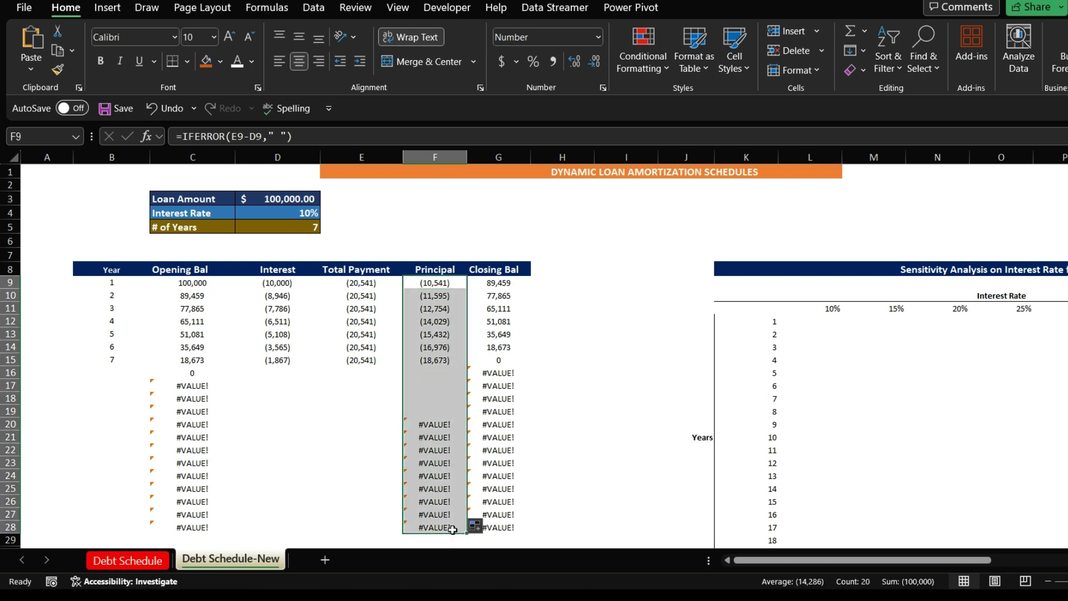
Wrap the first Closing Bal formula in G9 in an IF with the condition B9<D5 and C9-D9+E9 as its true result
left_click(418, 479)
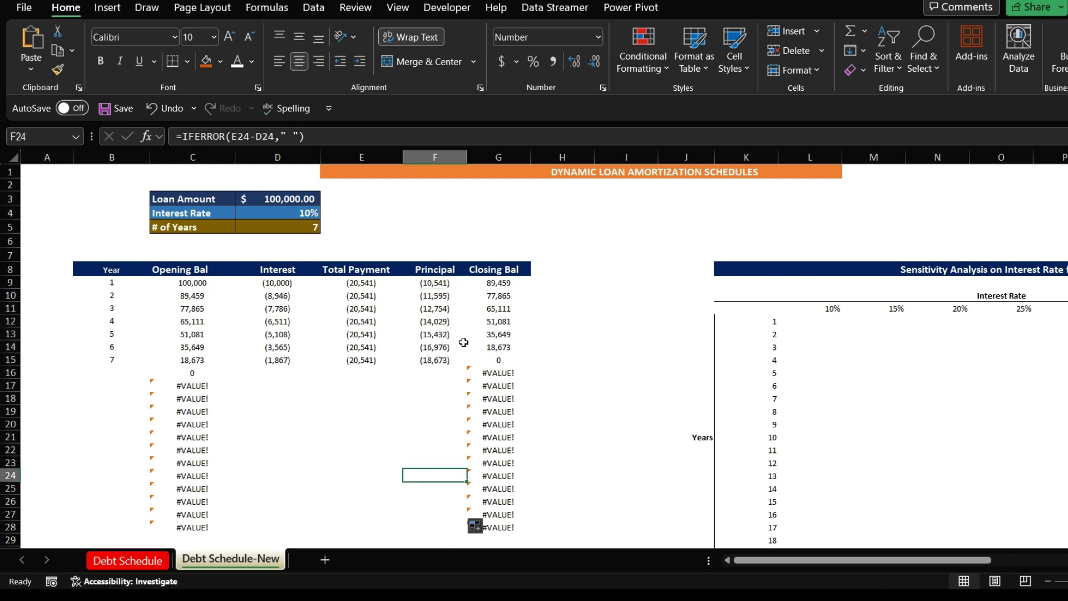
left_click(485, 282)
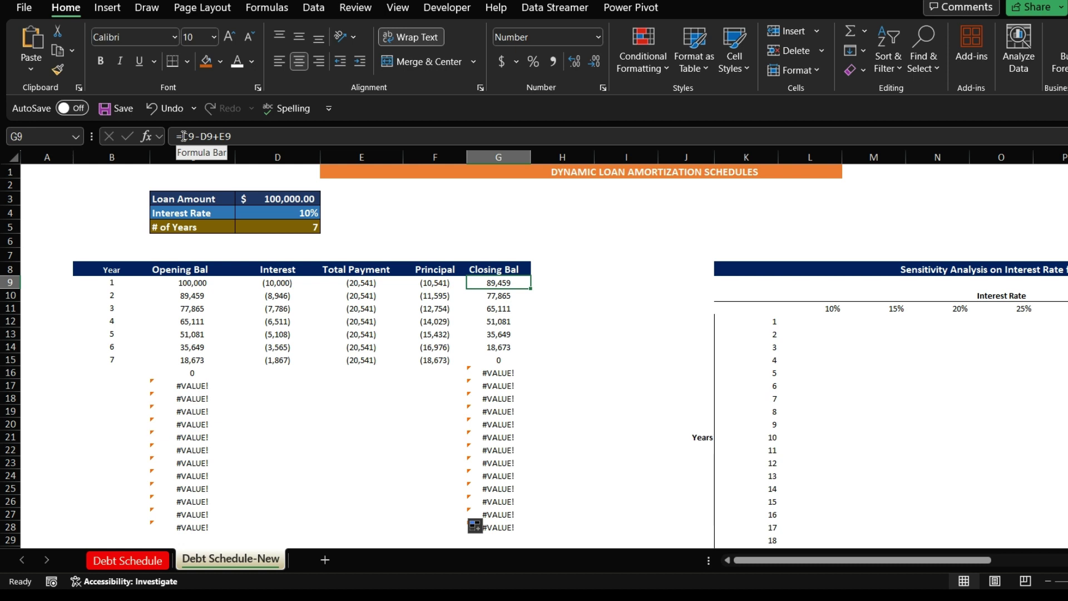
type("if")
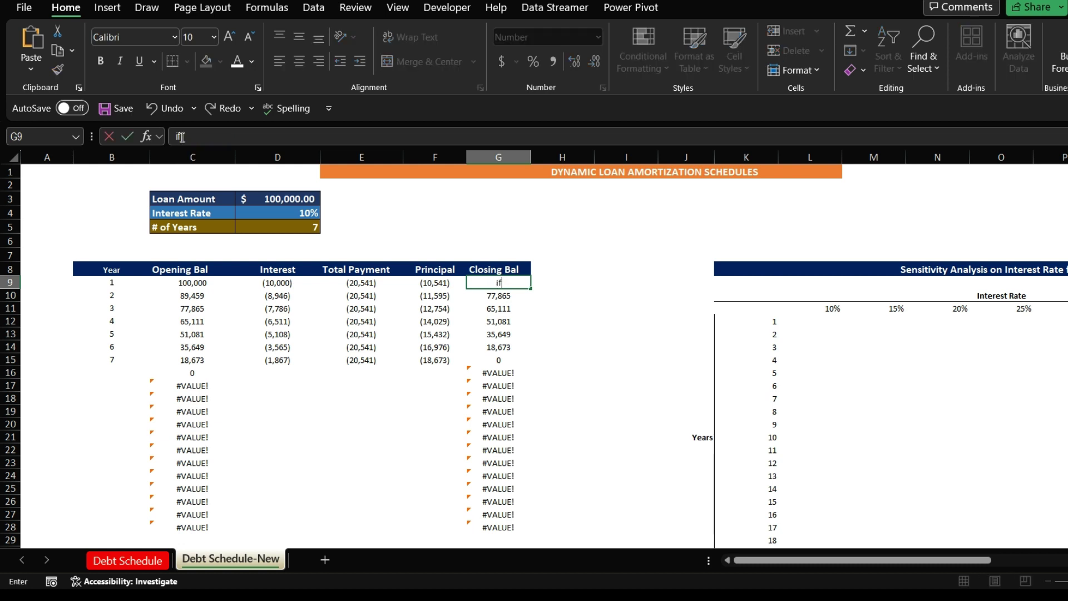
key("Escape")
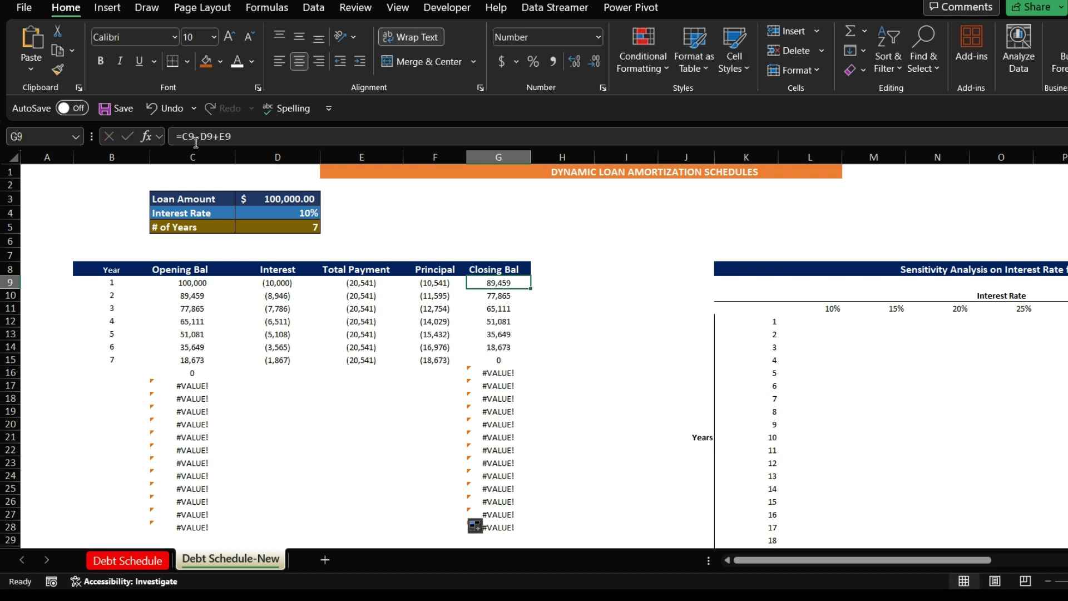
left_click(184, 138)
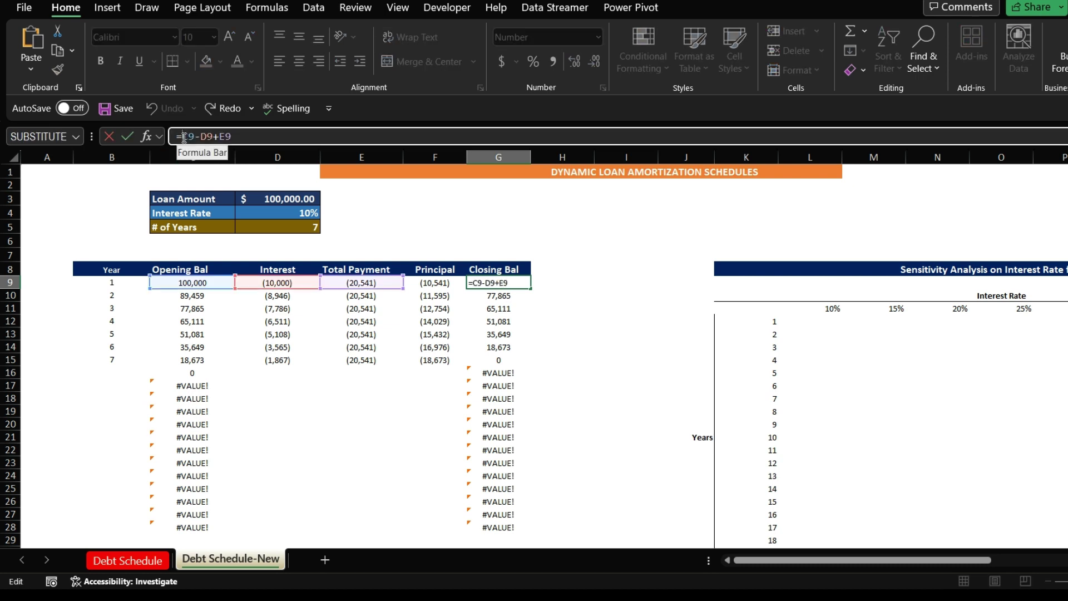
type("if")
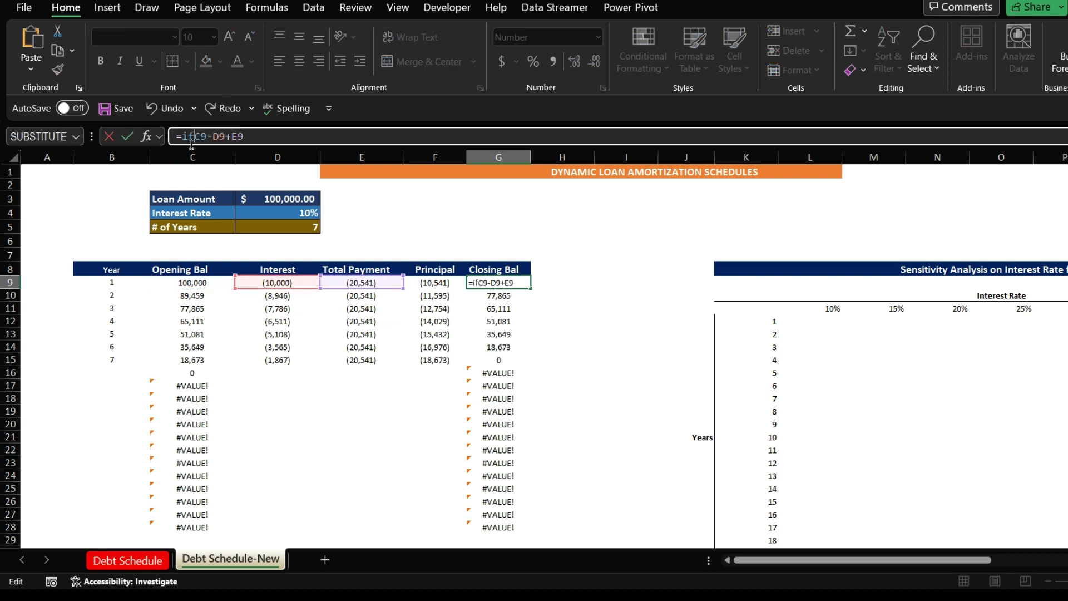
type("(")
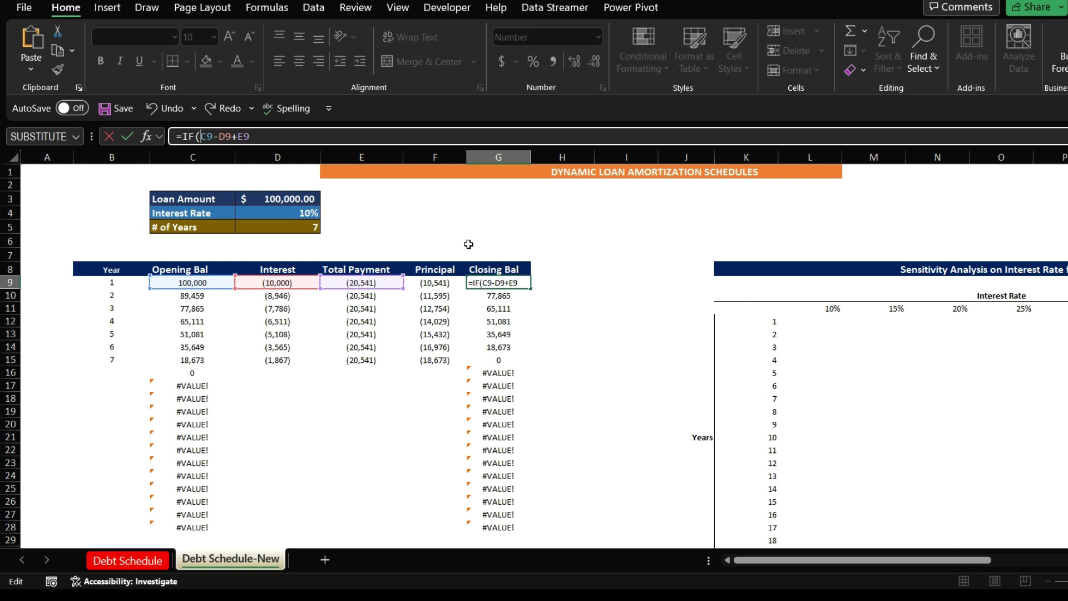
left_click(96, 284)
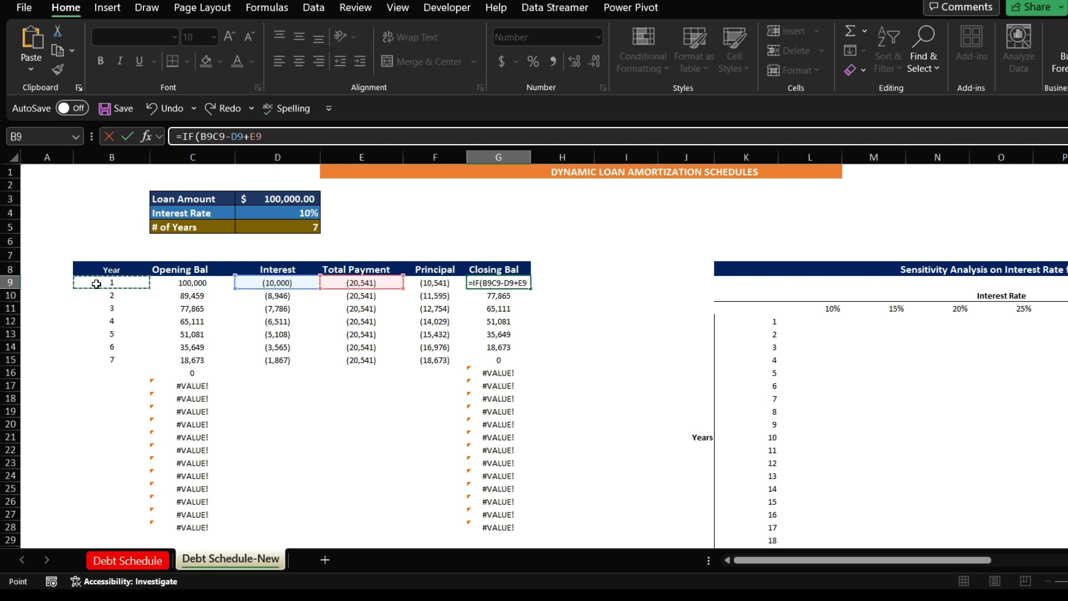
type("<")
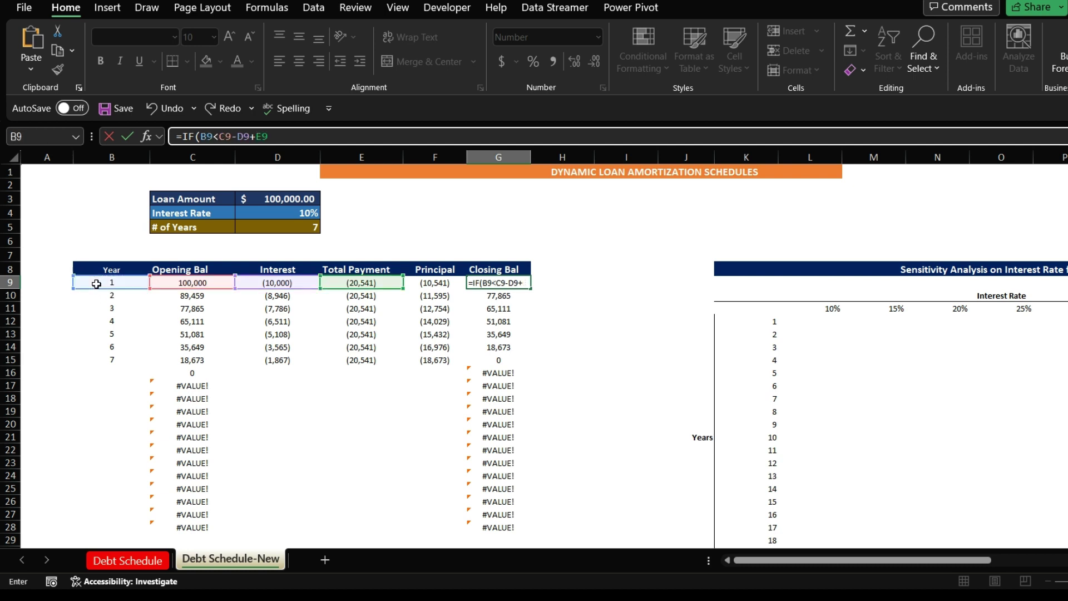
left_click(291, 228)
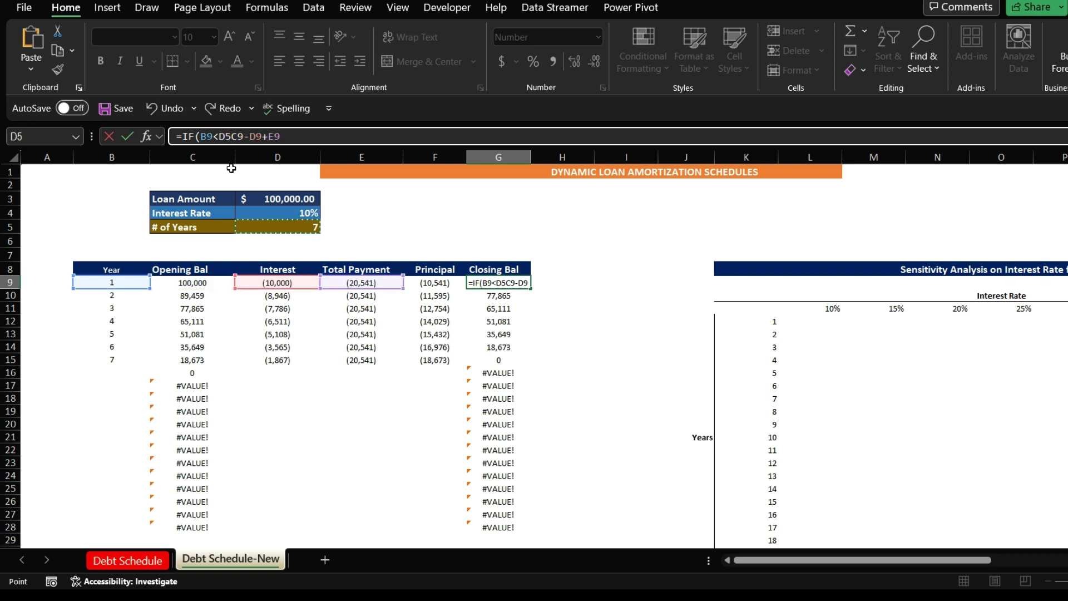
type(",")
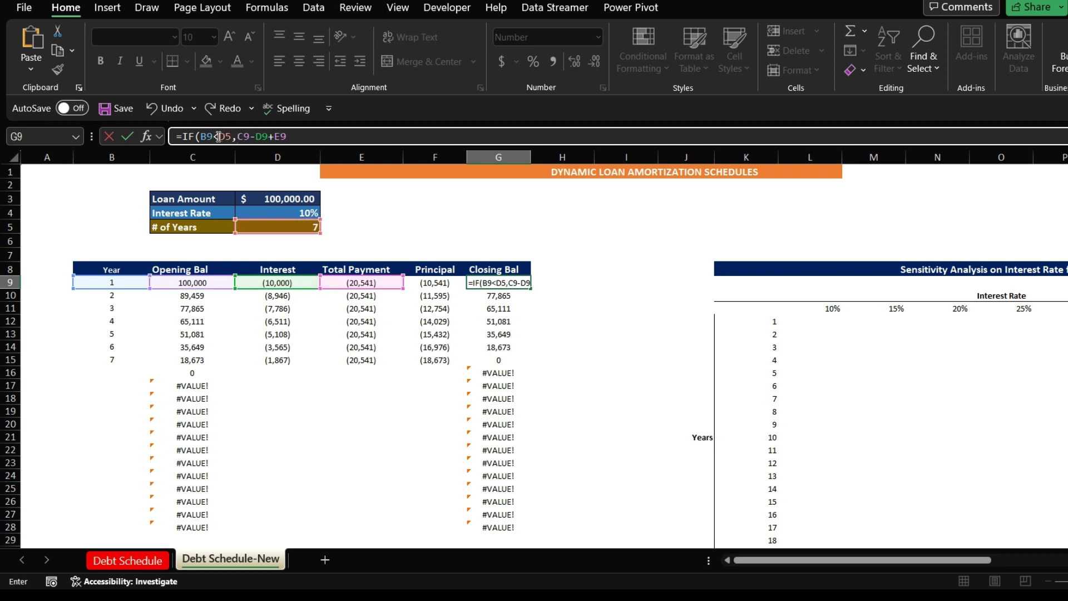
Make the D5 reference absolute in the G9 formula and complete it as =IF(B9<$D$5,C9-D9+E9," ")
type("$")
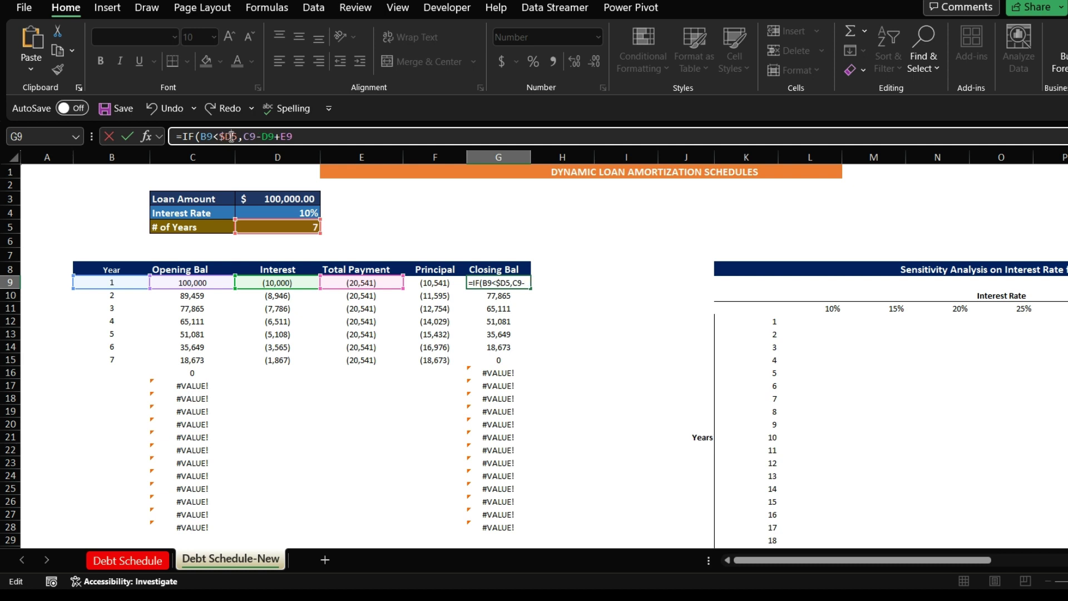
left_click(232, 137)
type("$")
left_click(305, 136)
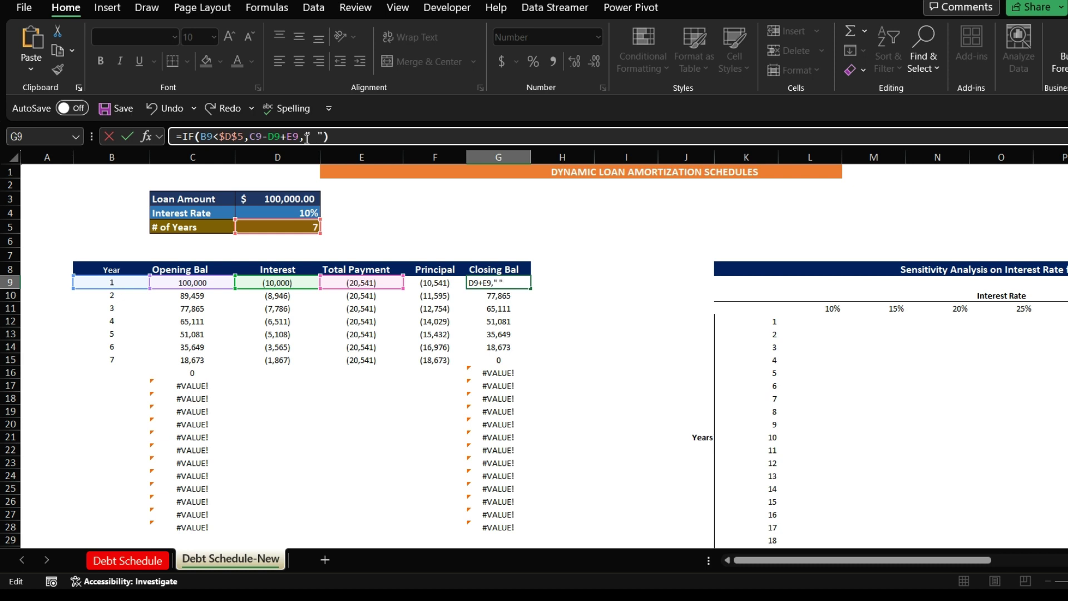
key("Return")
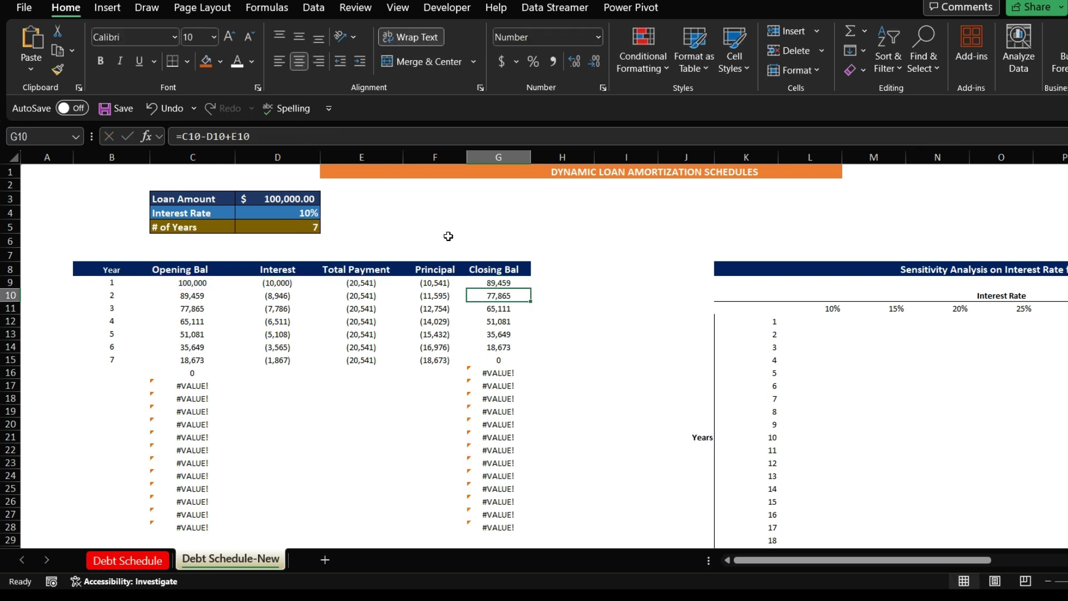
Fill the Closing Bal formula from G9 down through G28 and check the rows beyond the loan term
left_click(473, 282)
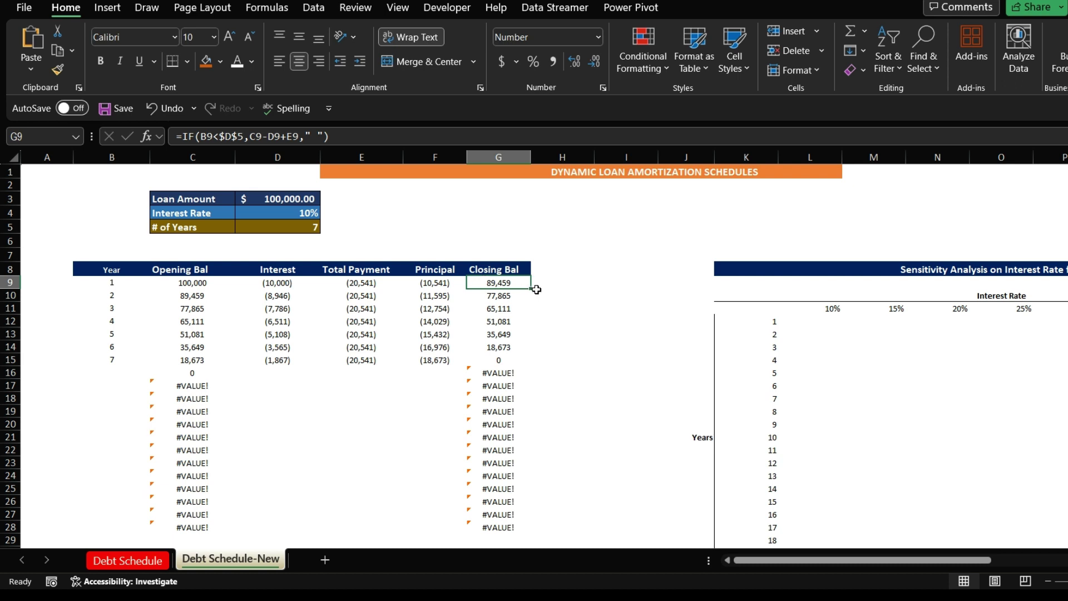
left_click_drag(530, 288, 531, 533)
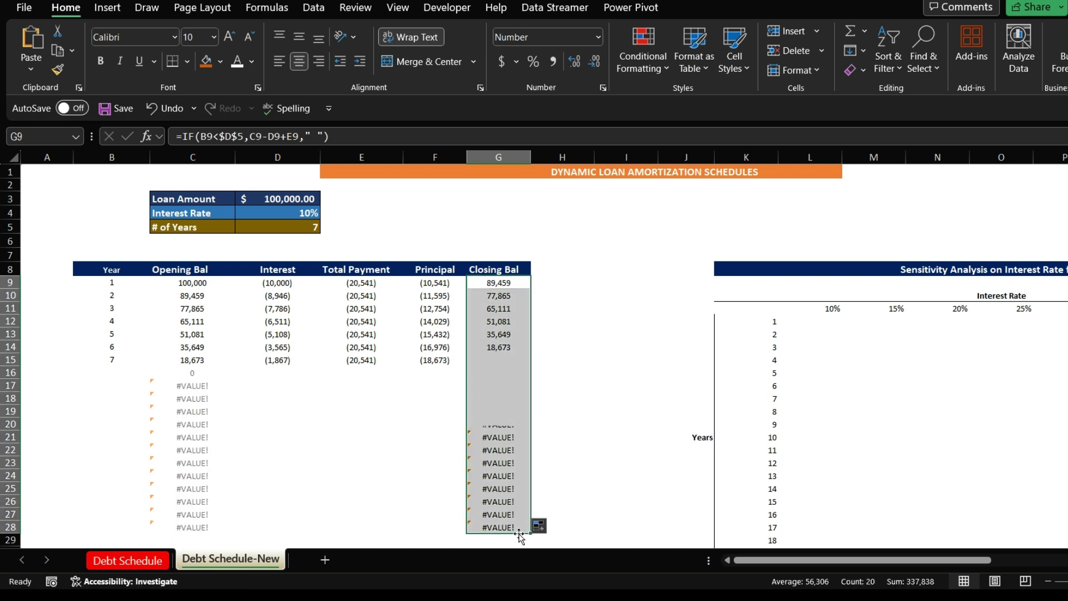
left_click(389, 471)
left_click(262, 422)
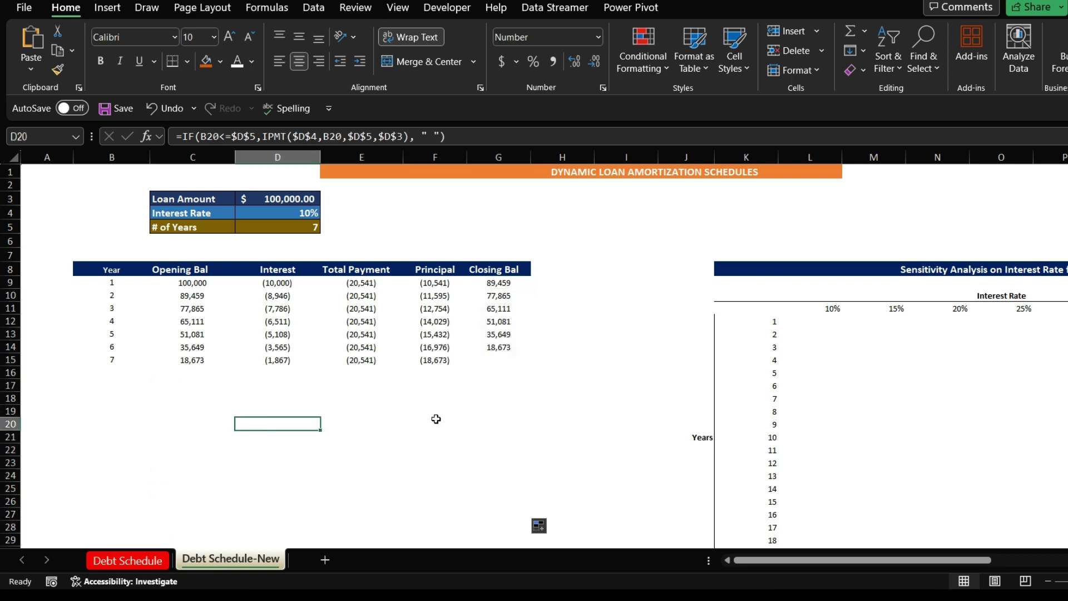
left_click(436, 421)
Test the schedule with # of Years set to 10 and inspect the year 10 closing balance cell
left_click(292, 222)
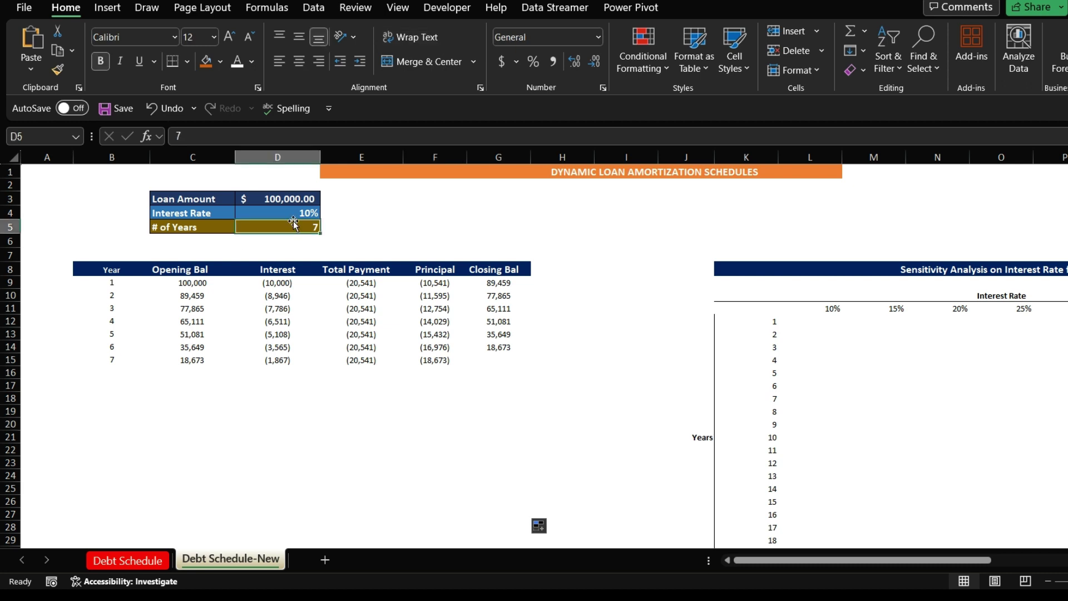
type("10")
key("Return")
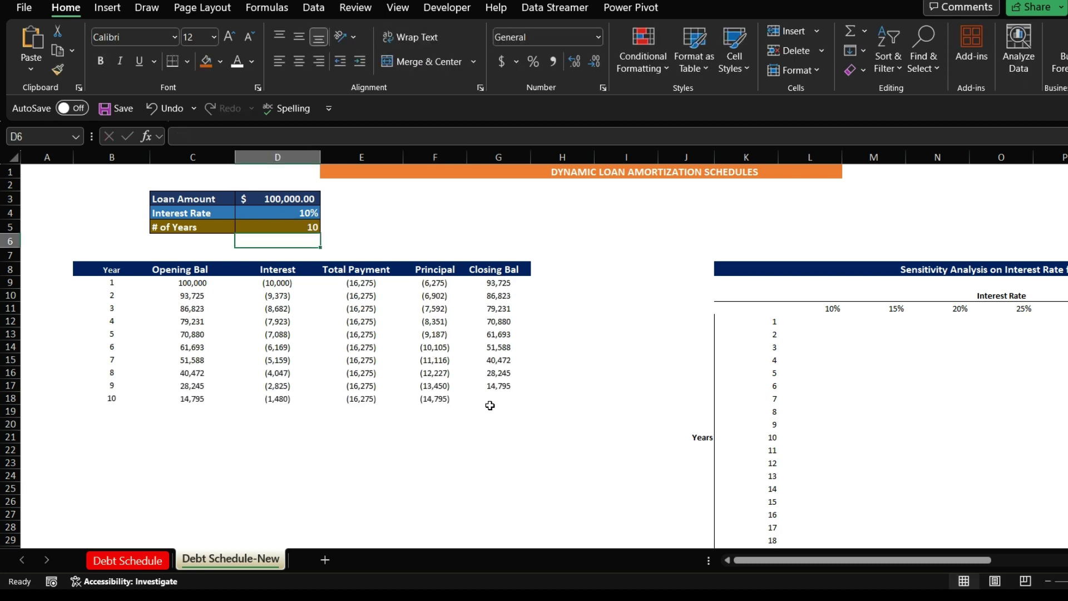
left_click(474, 396)
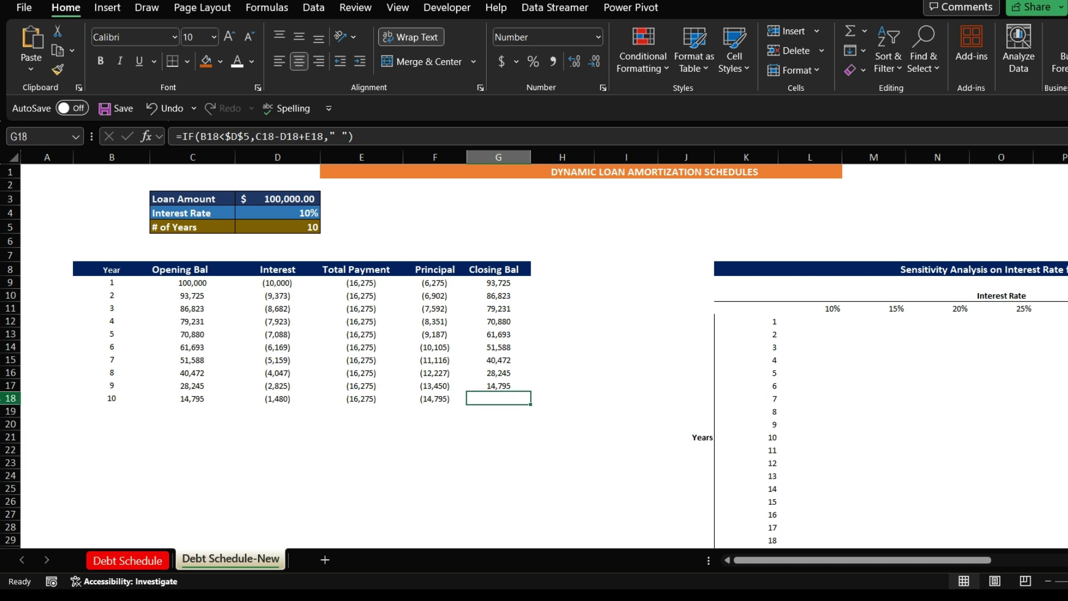
Test the schedule with # of Years set to 20 and inspect the year and opening balance in its last row
left_click(302, 226)
type("20")
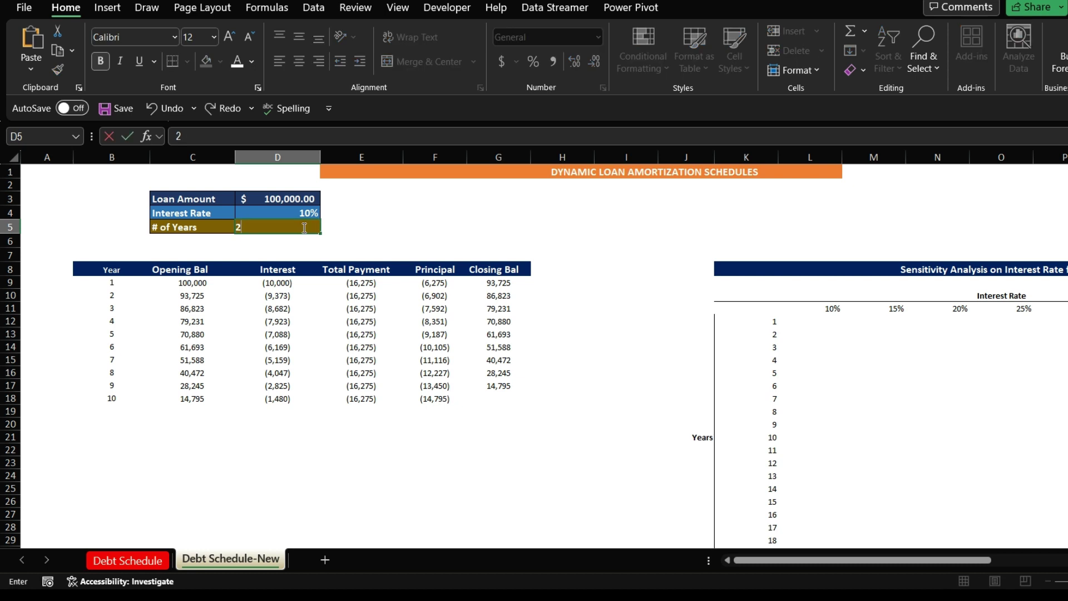
key("Return")
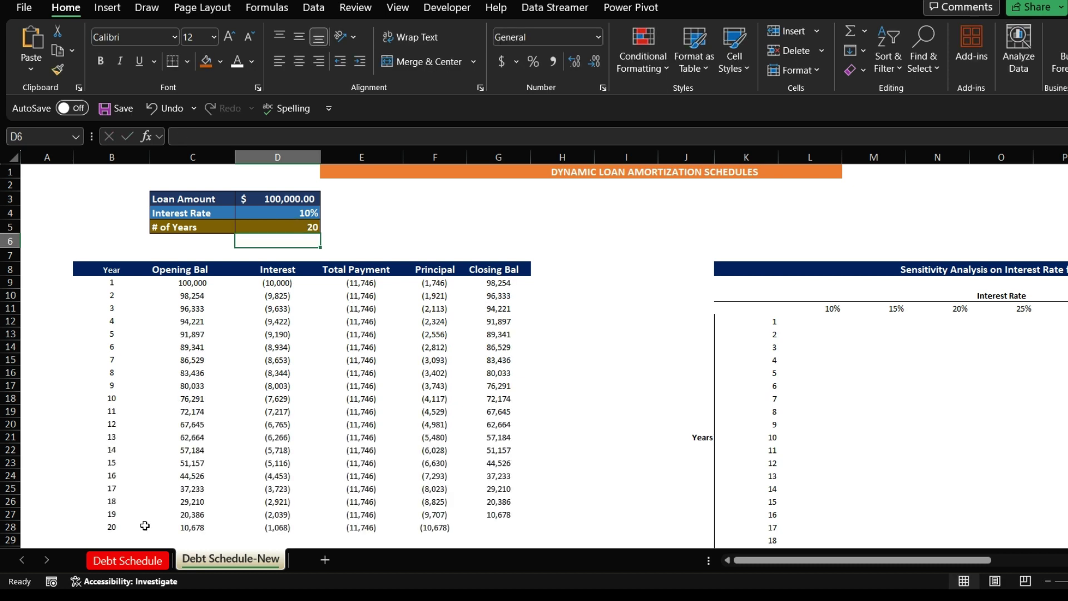
left_click(114, 527)
left_click(172, 531)
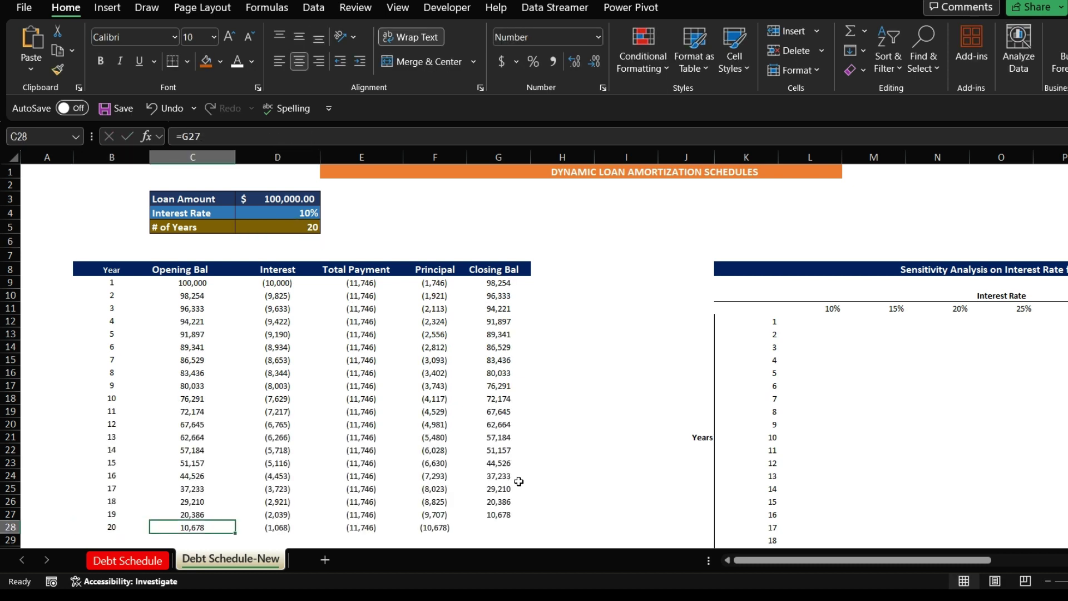
Test the schedule with # of Years set to 1 and inspect the year 1 closing balance cell
left_click(313, 230)
type("1")
key("Return")
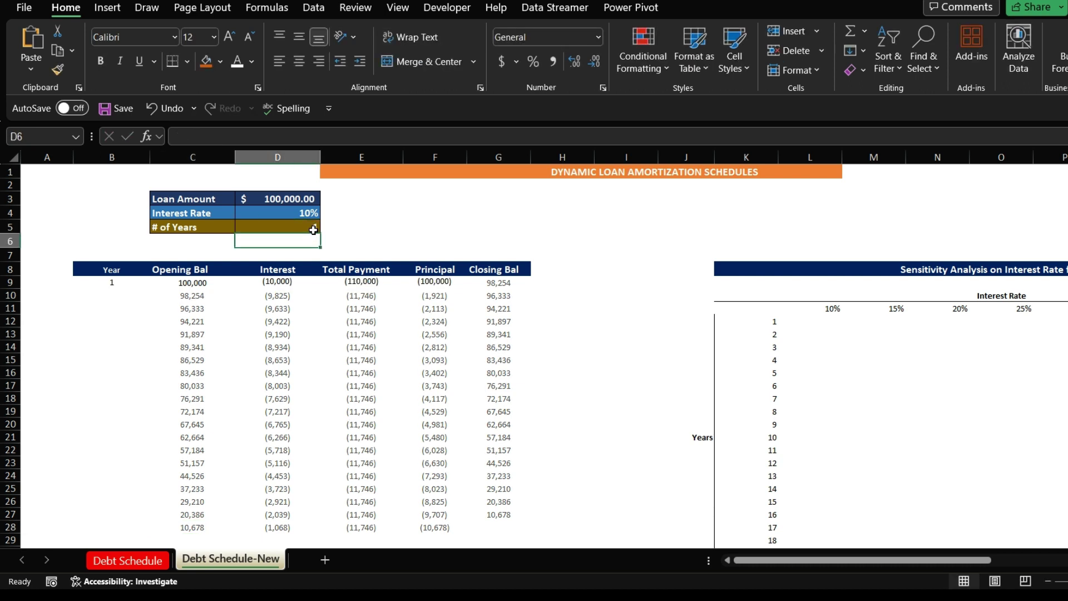
left_click(498, 281)
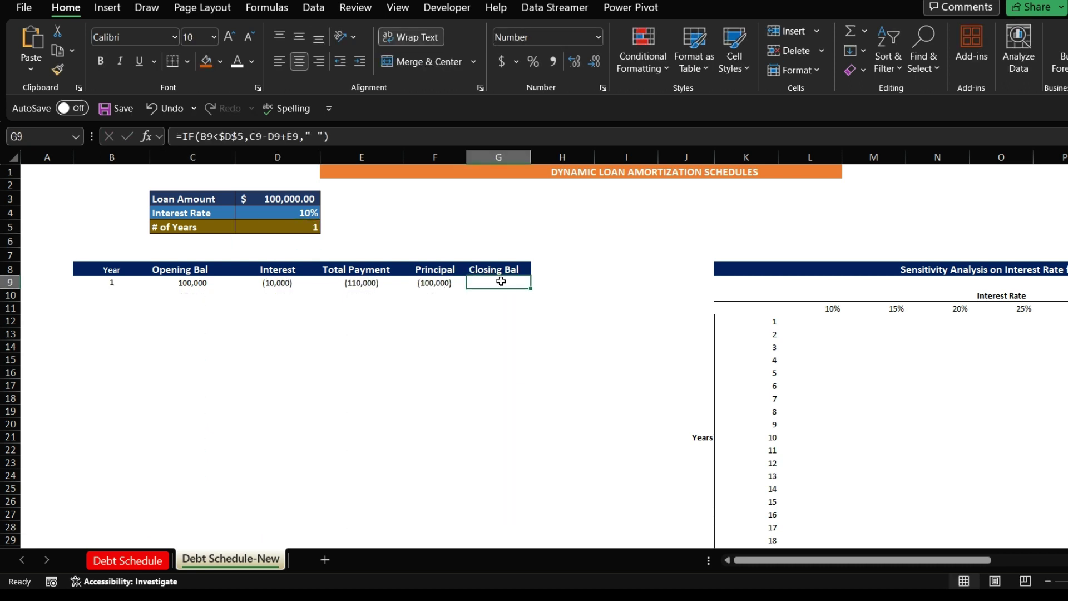
Test the schedule with # of Years set to 5 and inspect the closing balance cells at the end of the term
left_click(301, 225)
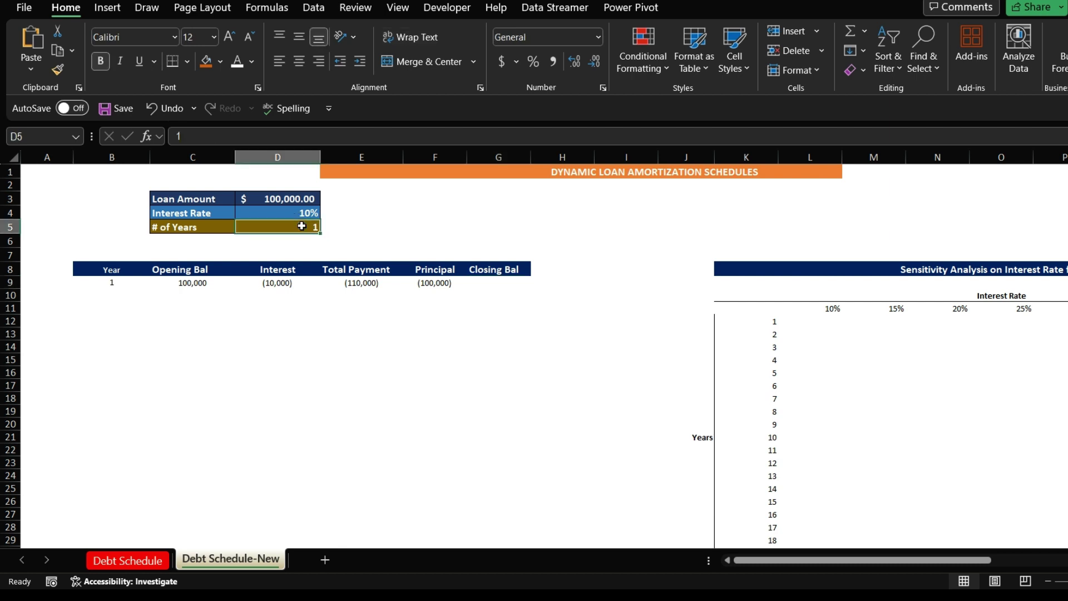
type("5")
key("Return")
left_click(502, 341)
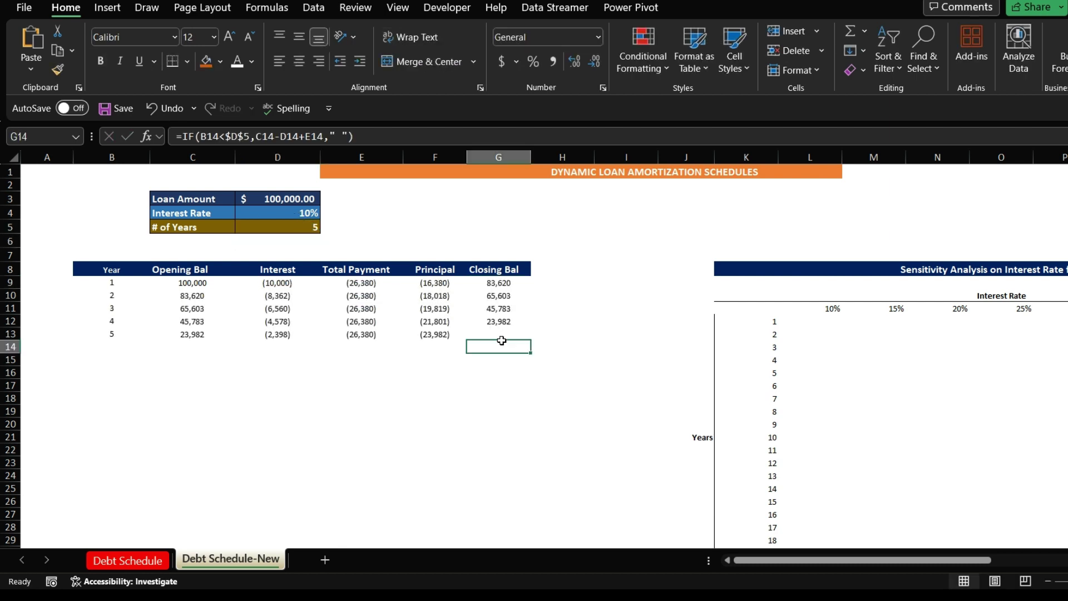
left_click(489, 334)
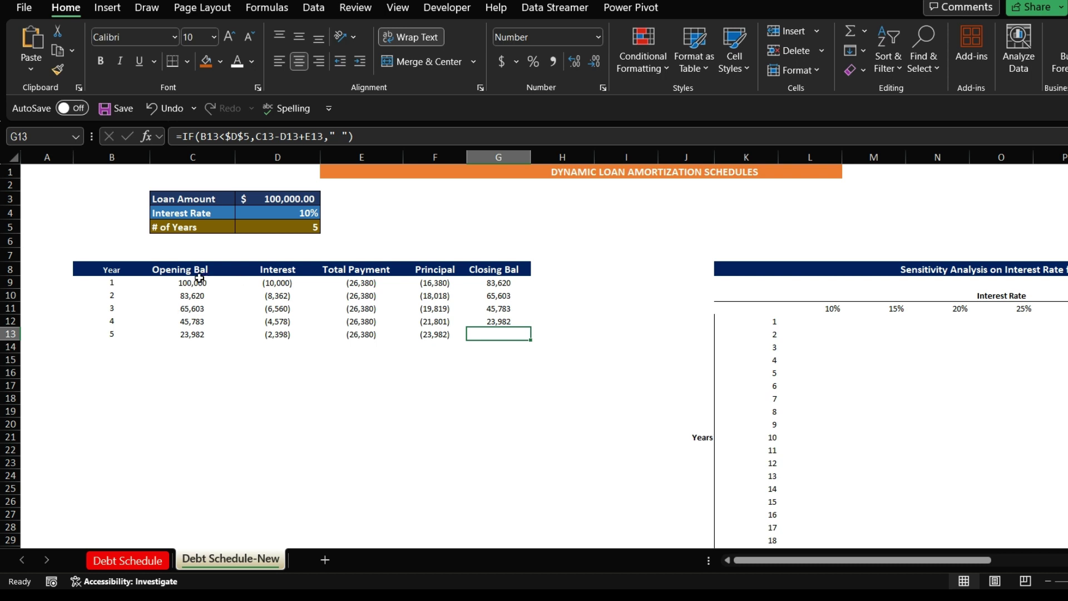
Set # of Years back to 10 and inspect the Total Payment cells across several years
left_click(266, 226)
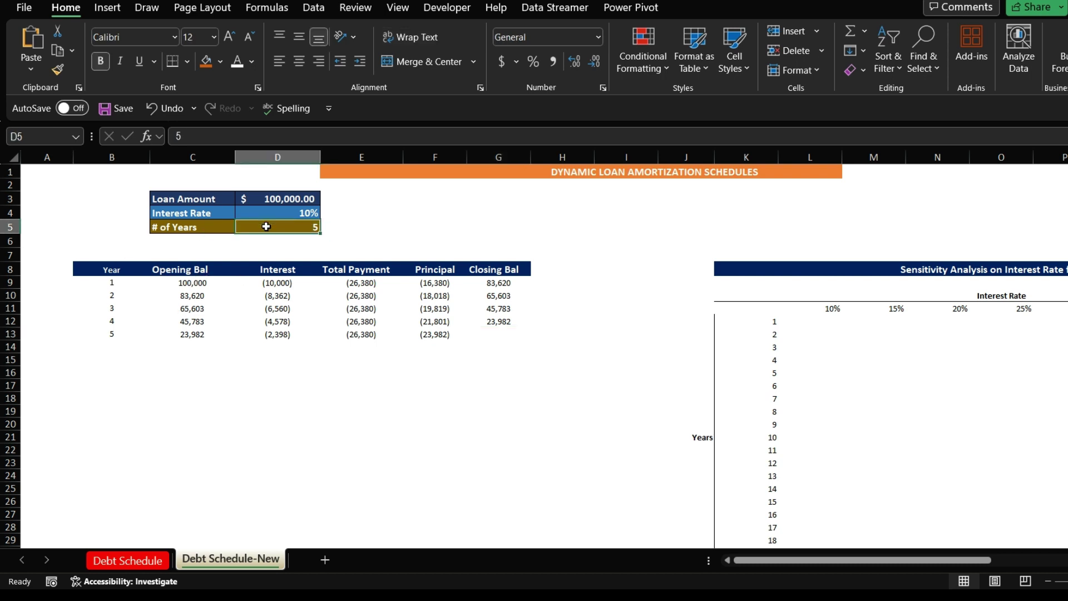
type("10")
key("Return")
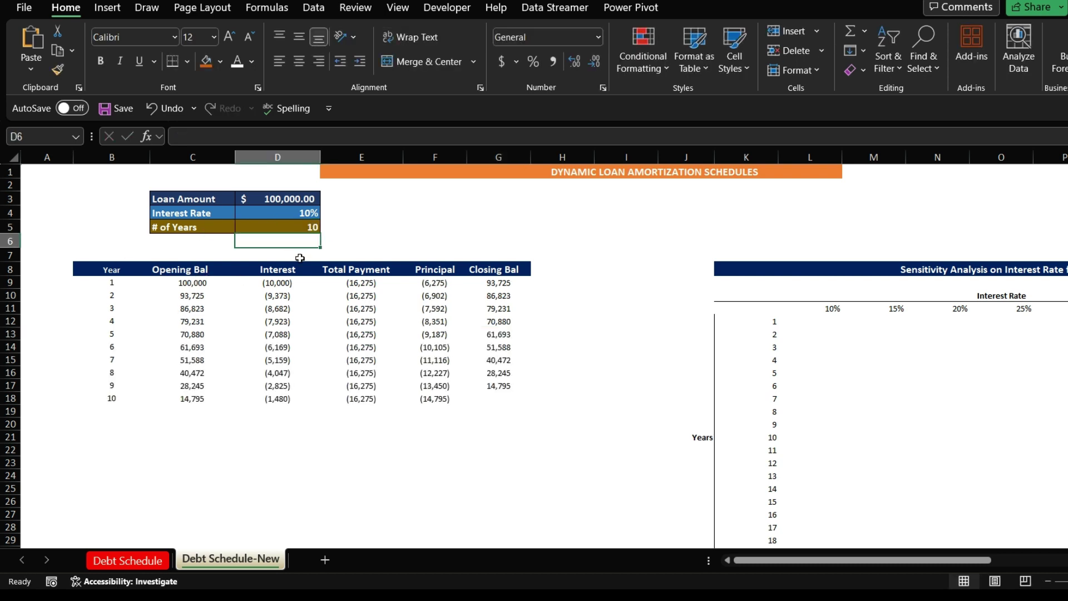
left_click(360, 286)
left_click(360, 308)
left_click(360, 321)
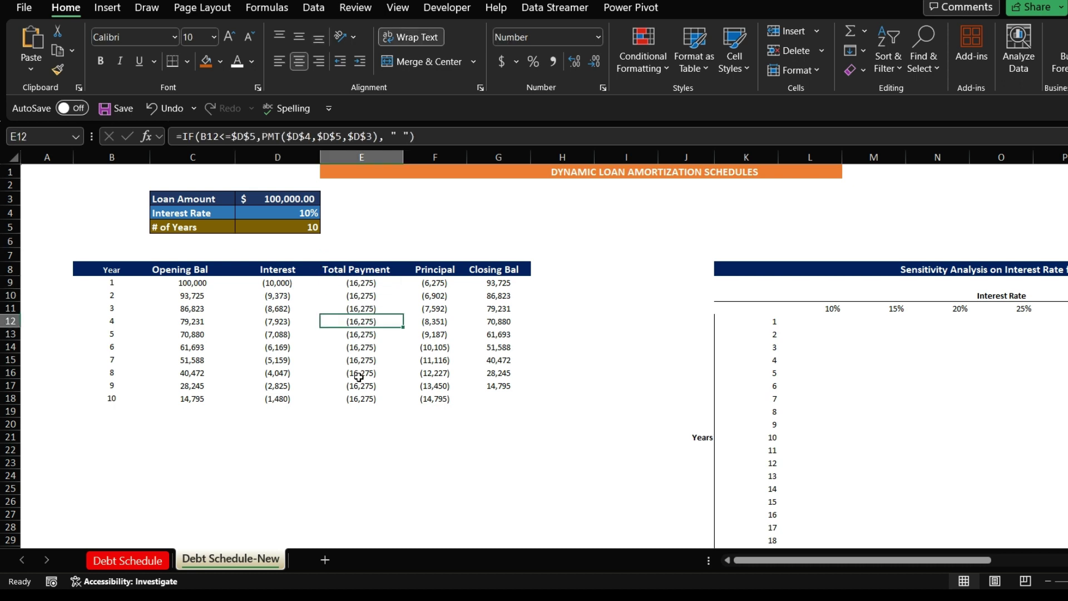
left_click(360, 373)
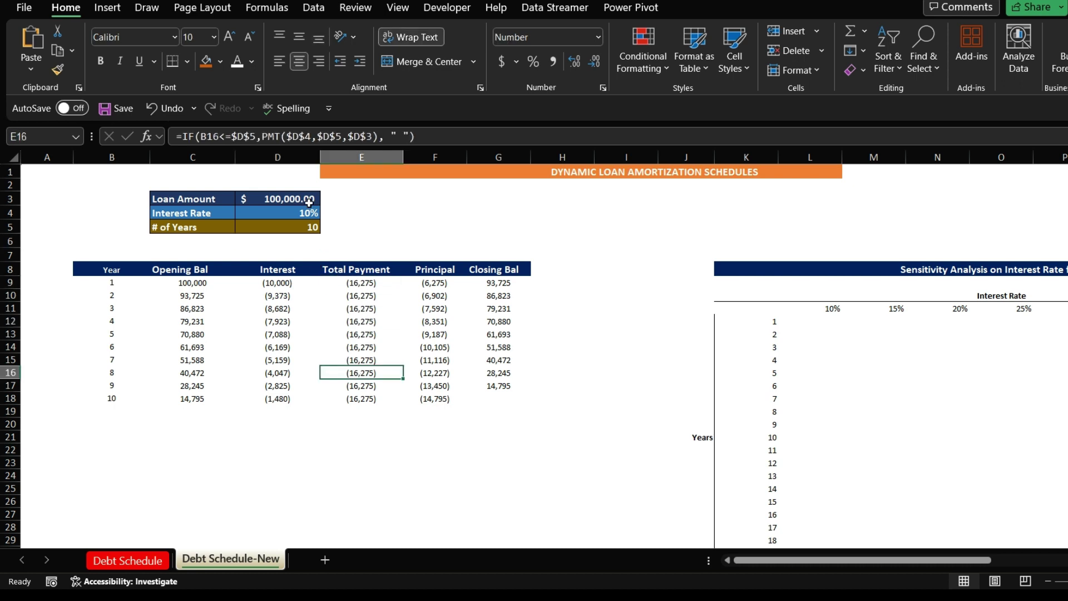
Set # of Years to 15 and inspect the Total Payment cells down the schedule
left_click(281, 226)
type("15")
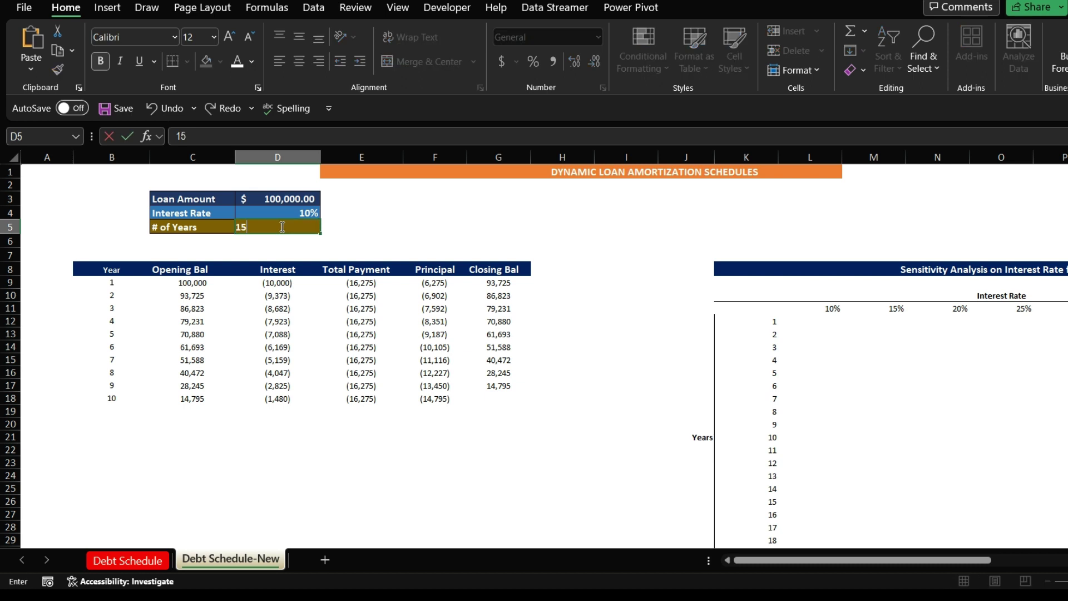
key("Return")
left_click(349, 286)
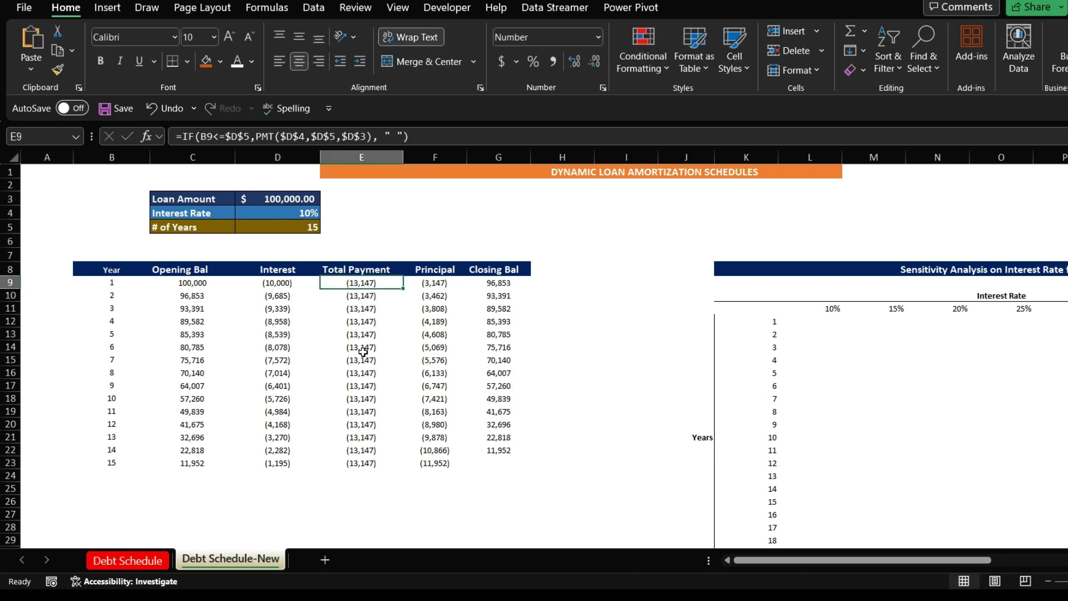
left_click(362, 351)
left_click(367, 423)
left_click(336, 357)
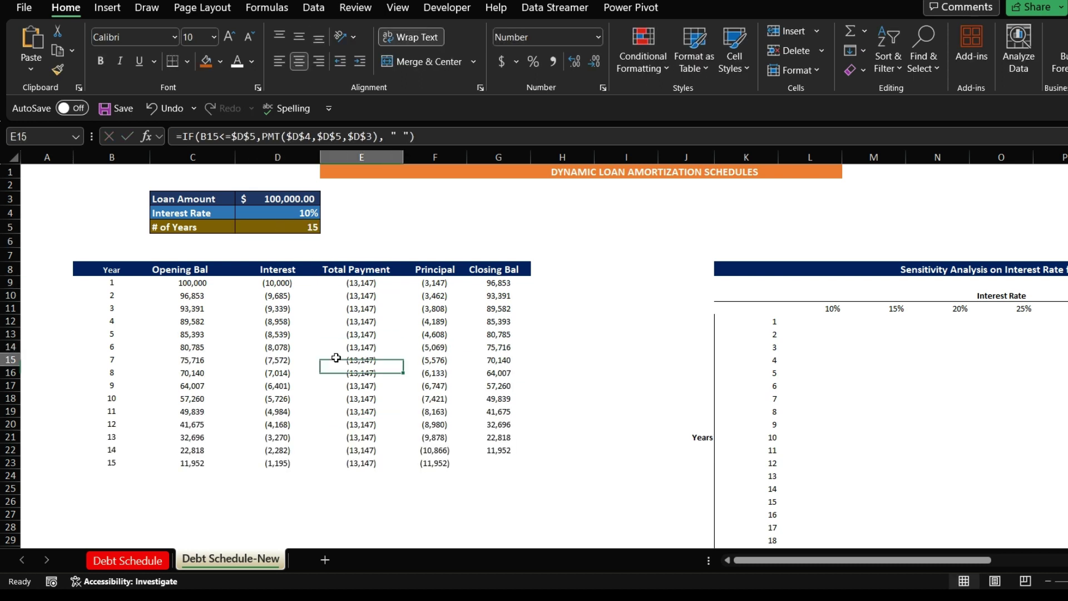
Inspect the Total Payment and Closing Bal formulas in several years of the 15-year schedule
left_click(357, 412)
left_click(366, 322)
left_click(355, 359)
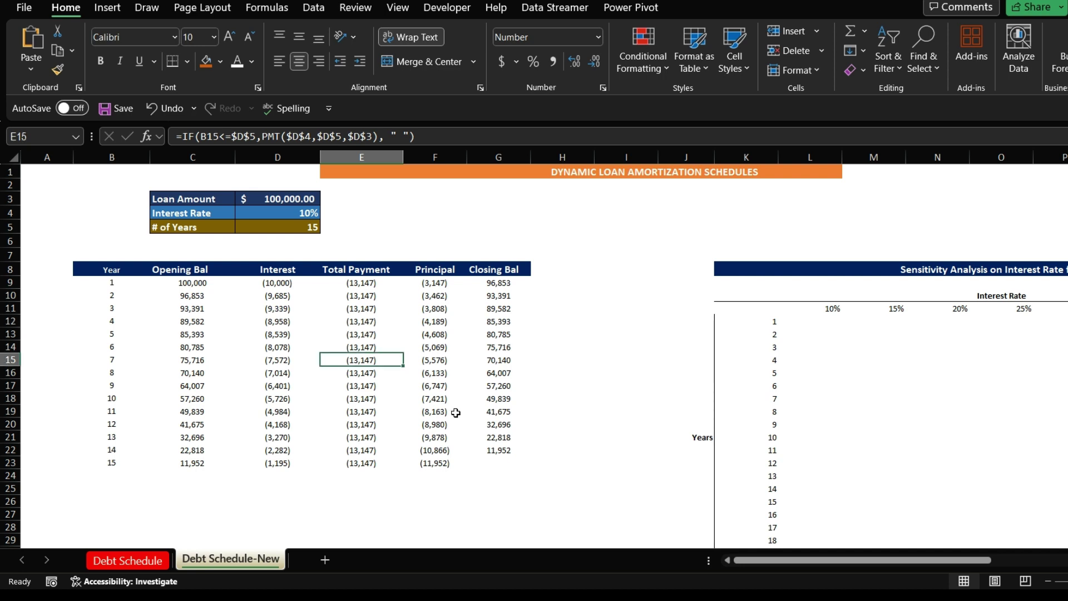
left_click(503, 436)
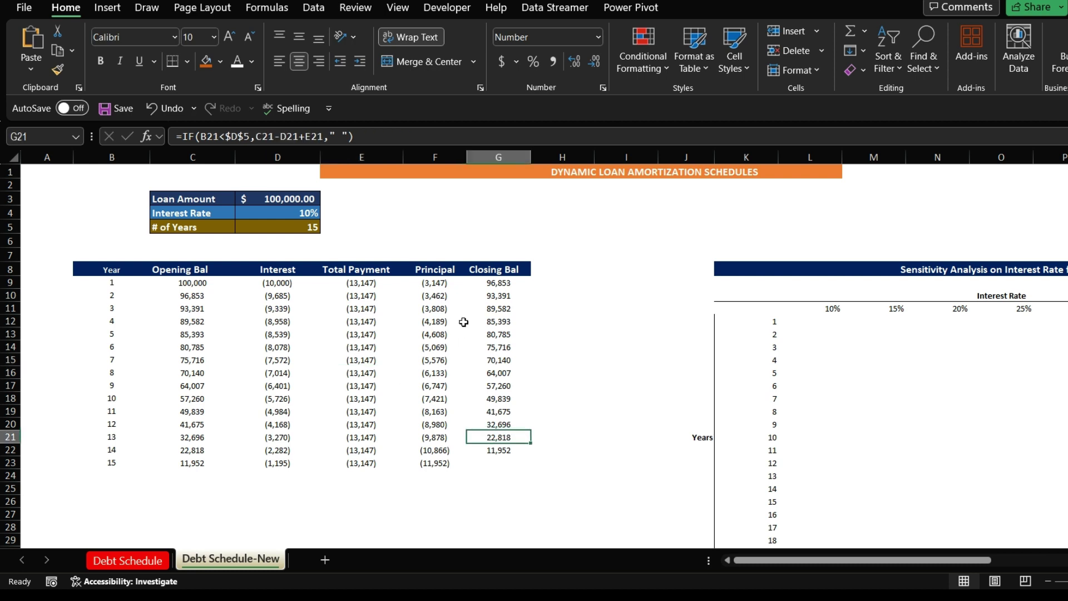
left_click(406, 224)
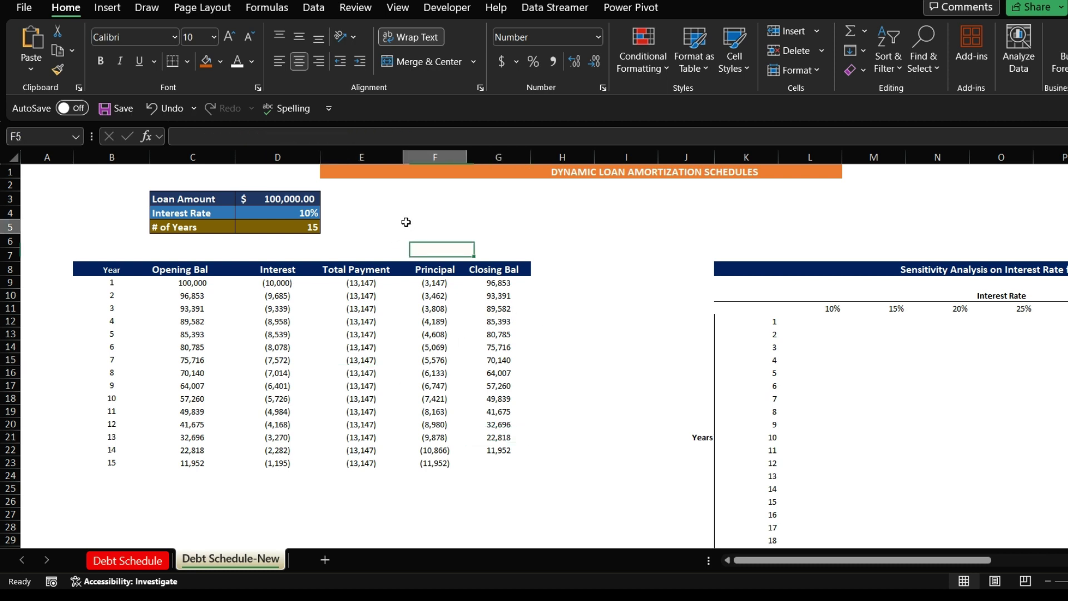
Set # of Years in D5 back to 10
left_click(289, 229)
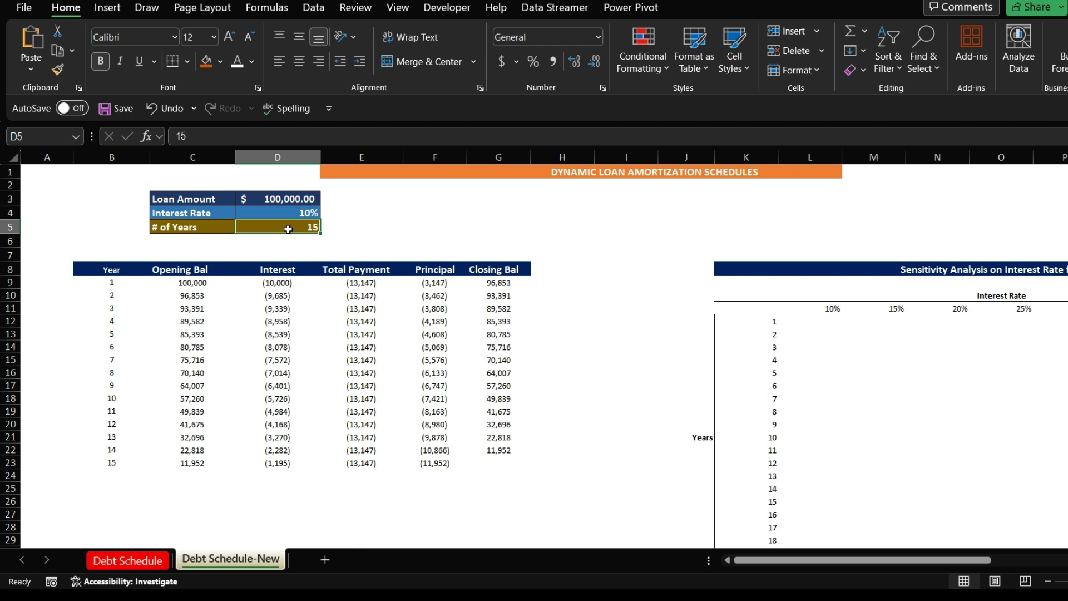
type("10")
key("Return")
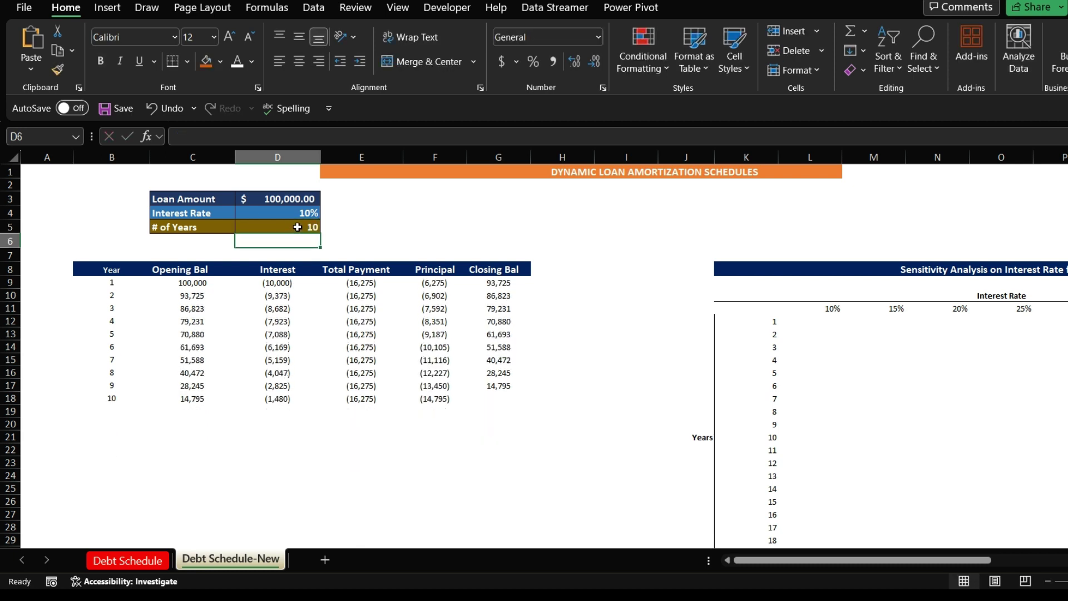
left_click(297, 227)
left_click(388, 232)
left_click(297, 226)
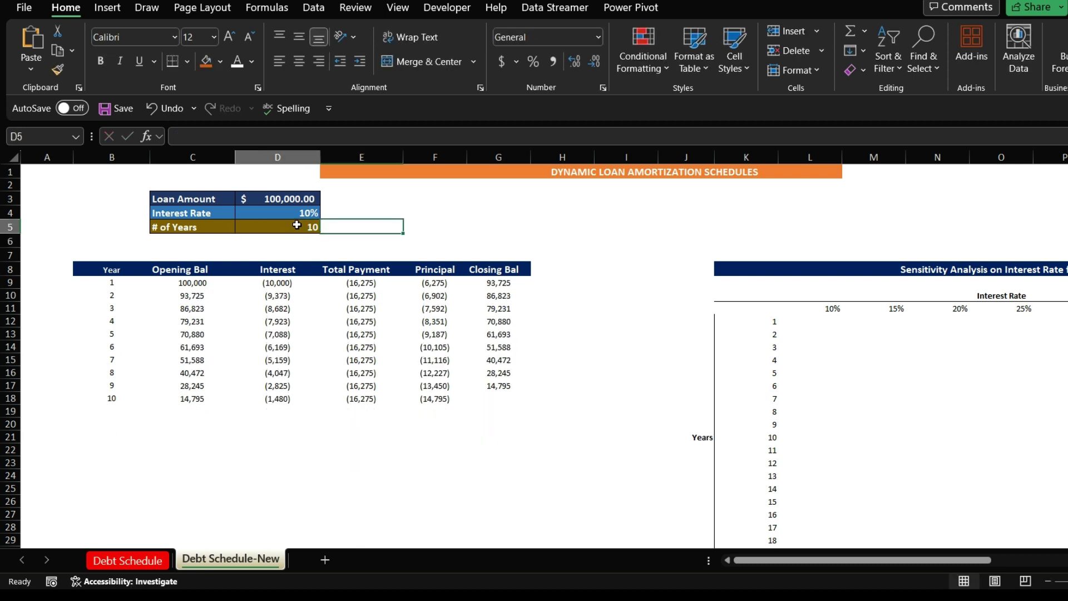
left_click(417, 222)
left_click(289, 226)
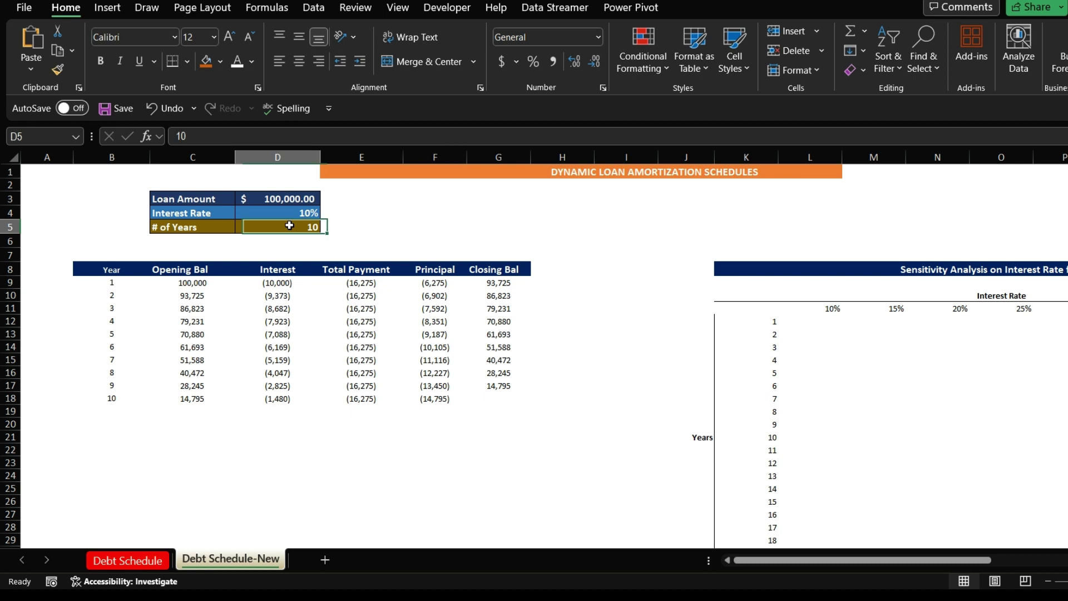
left_click(450, 212)
left_click(479, 195)
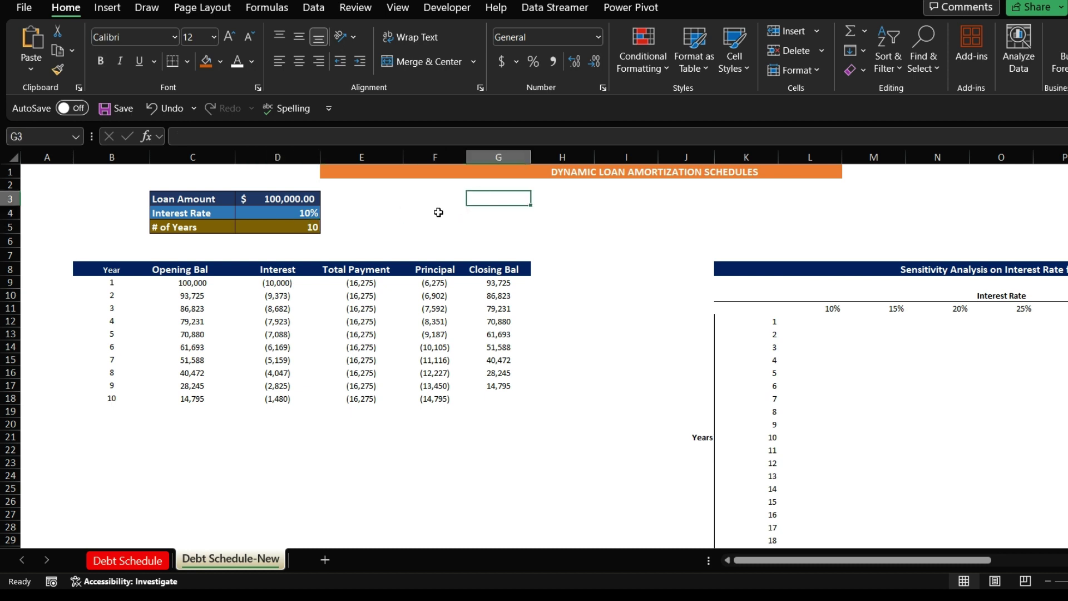
left_click(301, 230)
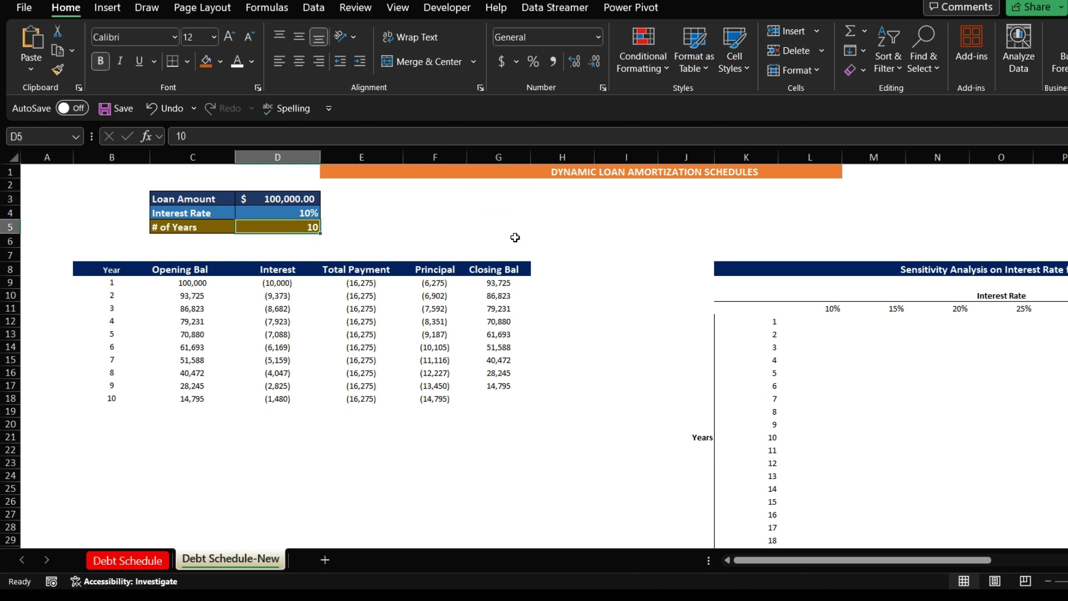
left_click(591, 281)
left_click(600, 257)
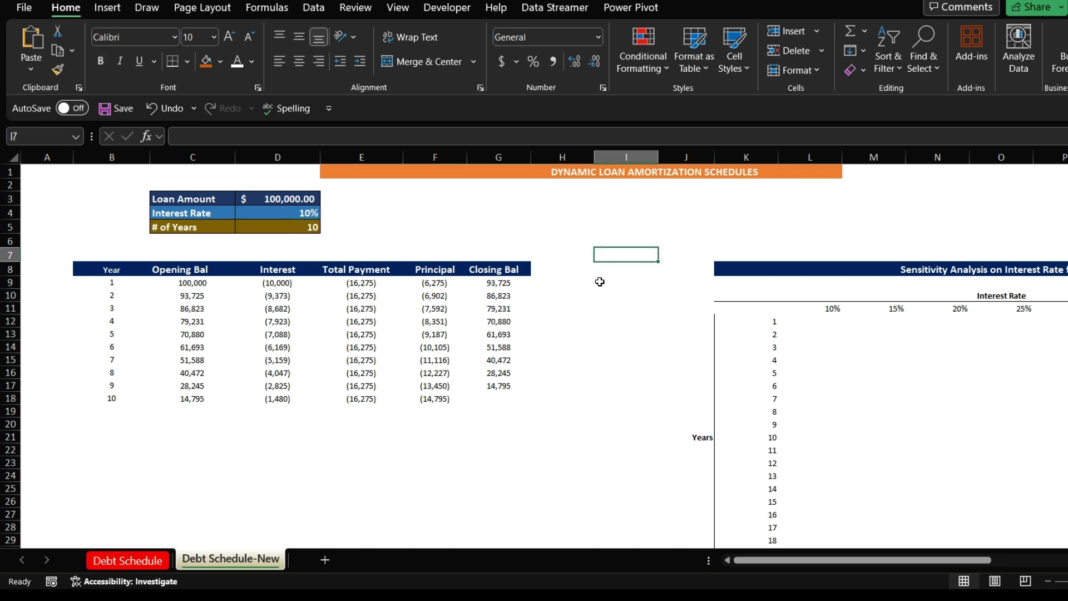
Start a helper list of years beside the schedule with 1 in I9 and the formula =I9+1 in I10
left_click(600, 284)
type("1")
key("Return")
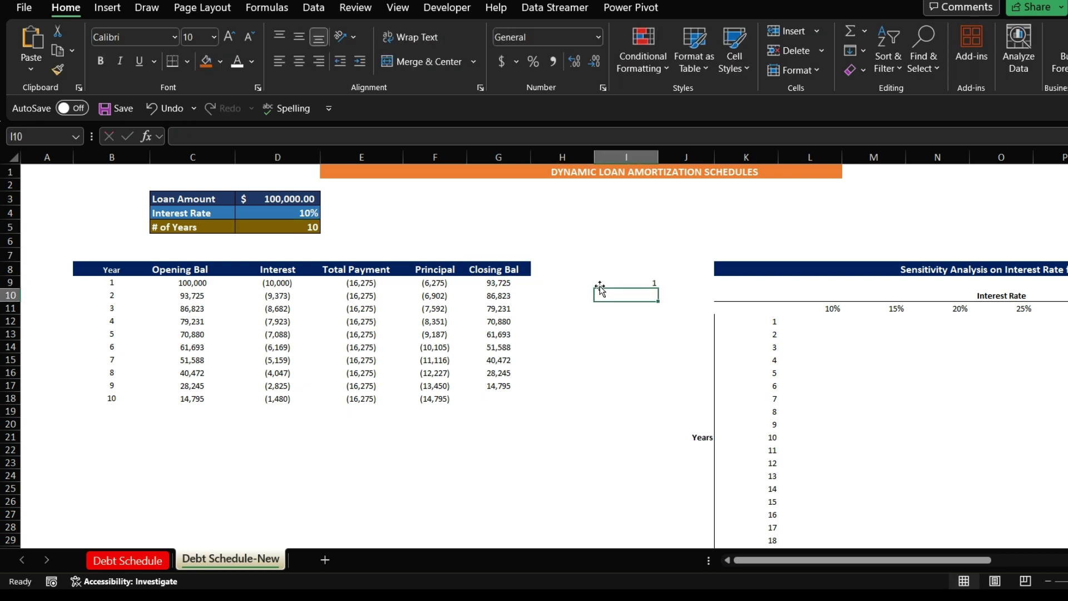
type("=")
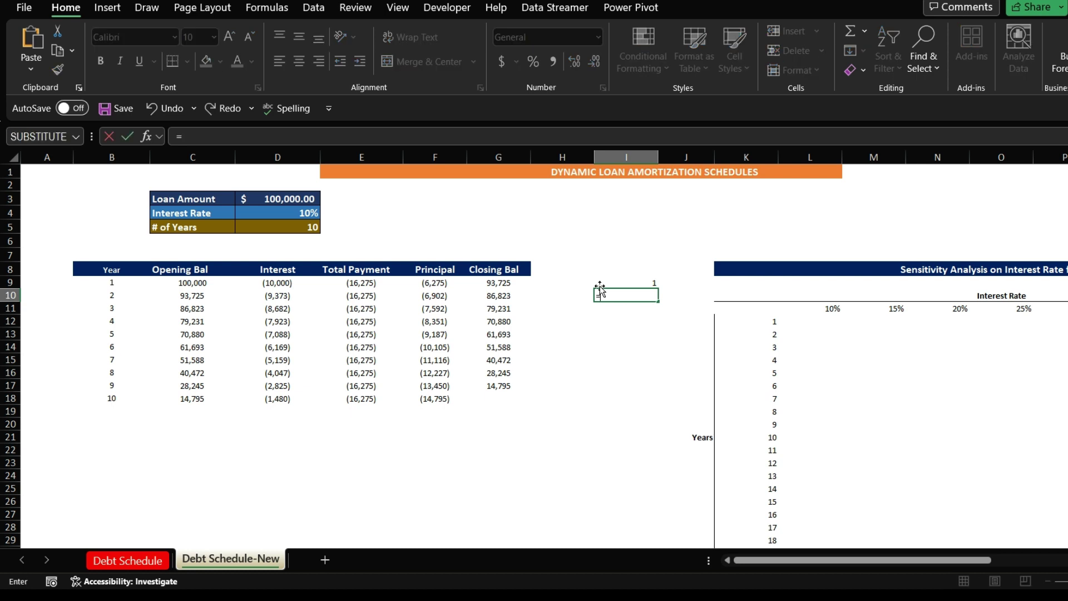
left_click(622, 280)
type("+1")
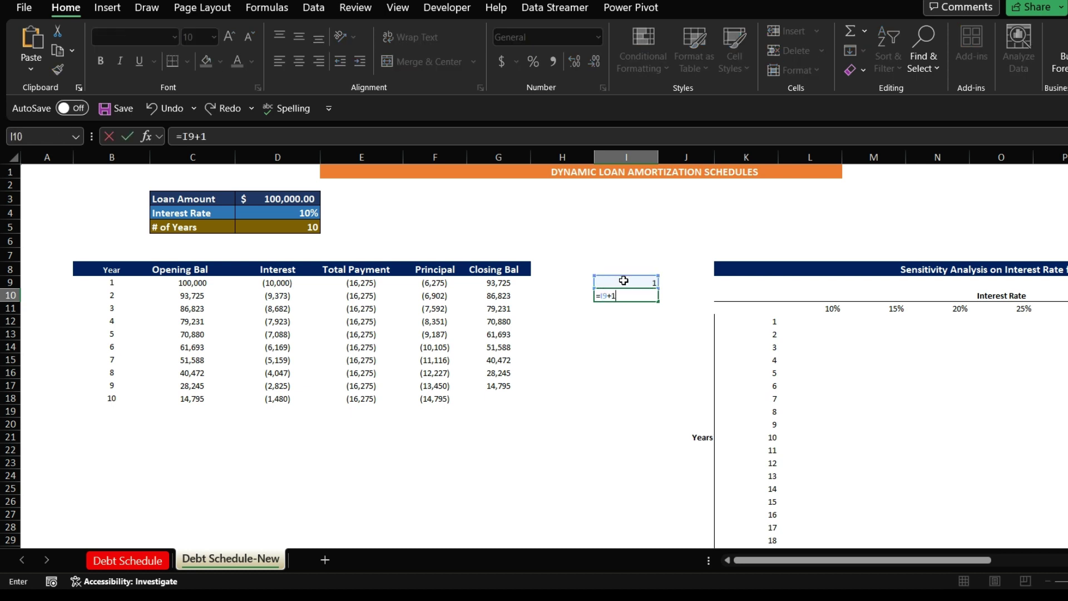
key("Return")
Fill the I10 formula down column I to complete the list of years through 20, clearing the surplus values in I29:I31
left_click(643, 294)
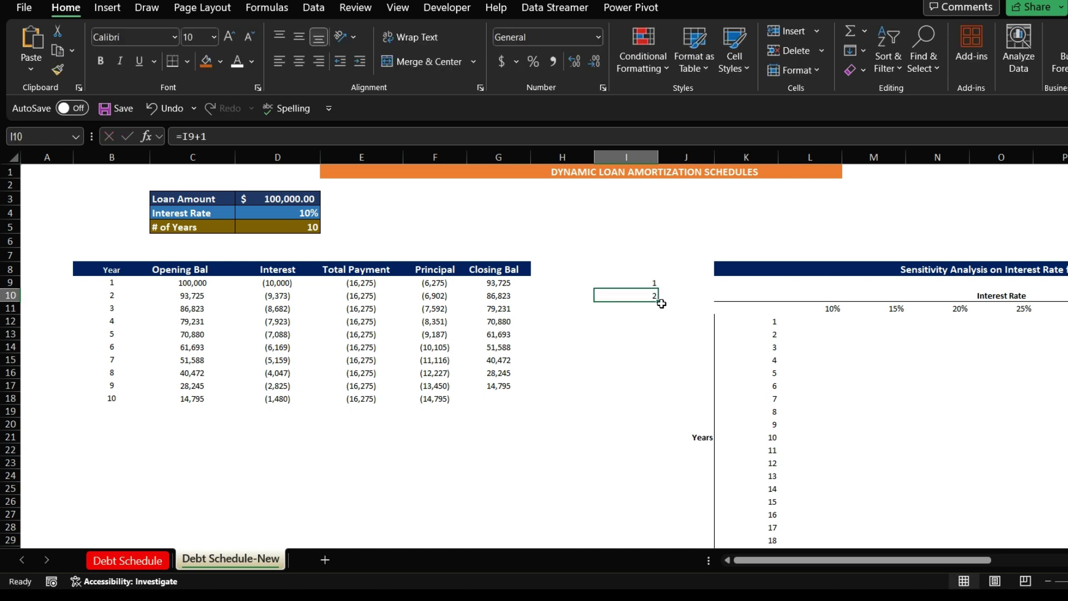
left_click_drag(659, 302, 640, 523)
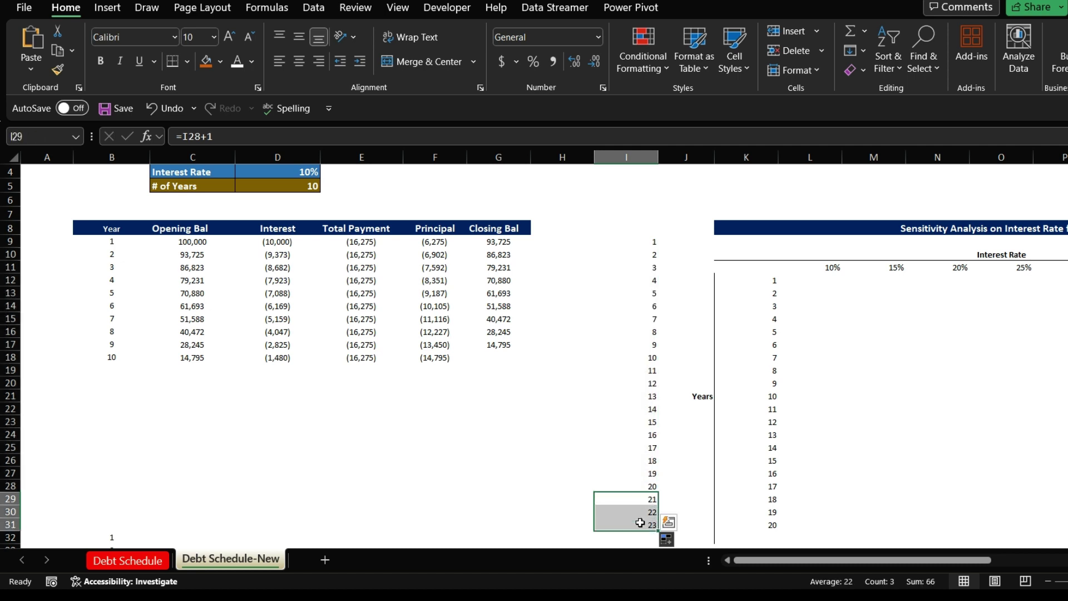
key("Delete")
key("Up")
key("Up")
key("Up")
key("Up")
key("Up")
key("Up")
key("Up")
key("Up")
key("Up")
key("Up")
key("Up")
key("Up")
key("Up")
key("Up")
key("Up")
key("Up")
key("Up")
key("Up")
key("Up")
key("Up")
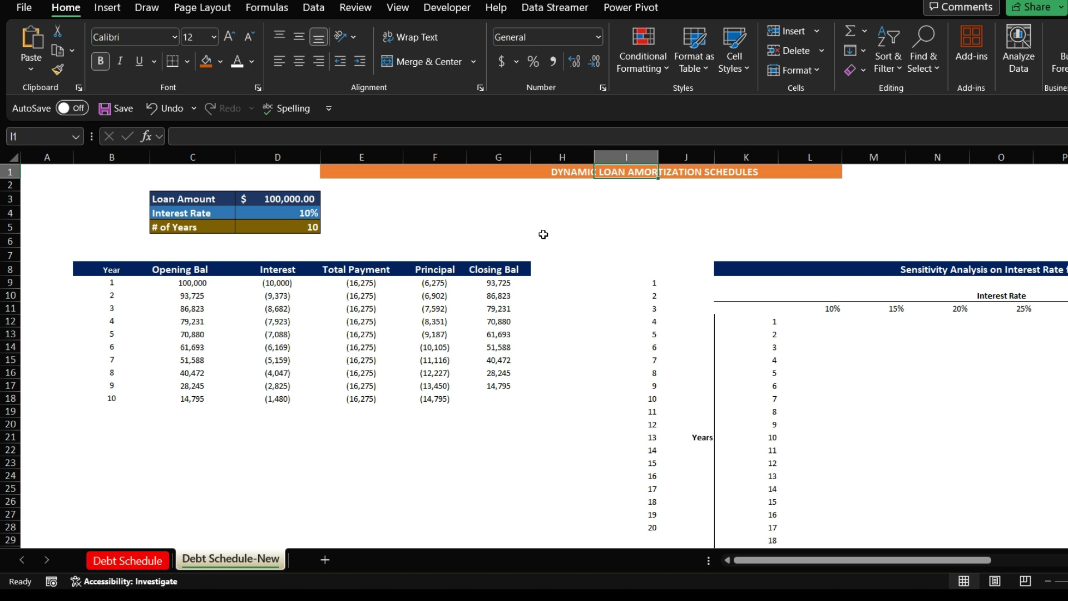
Insert a combo box form control over F3:F4 beside the loan inputs and shrink it to a small drop-down
left_click(431, 202)
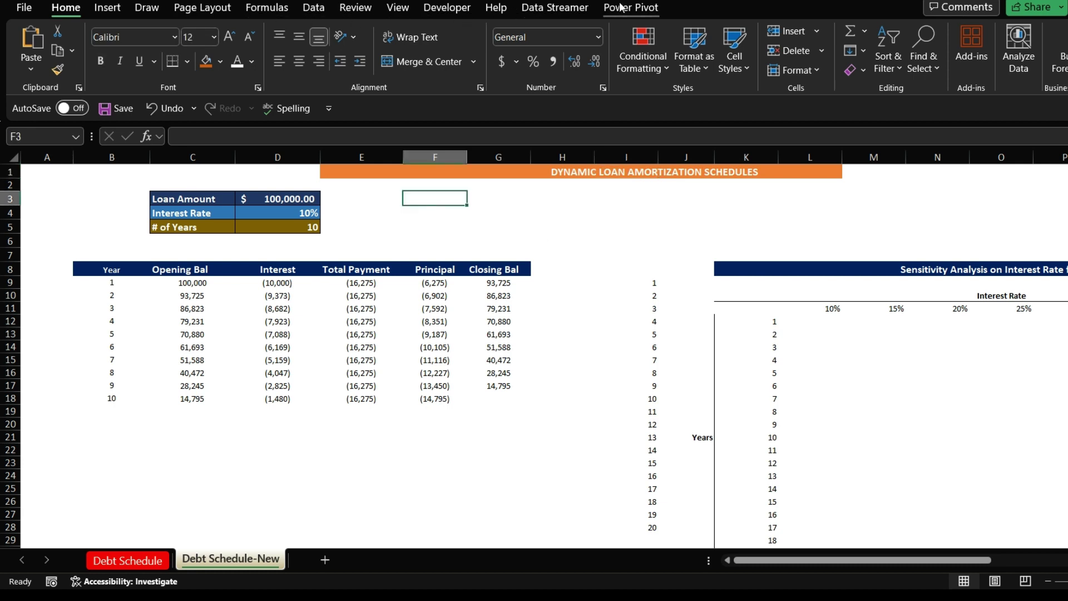
left_click(446, 7)
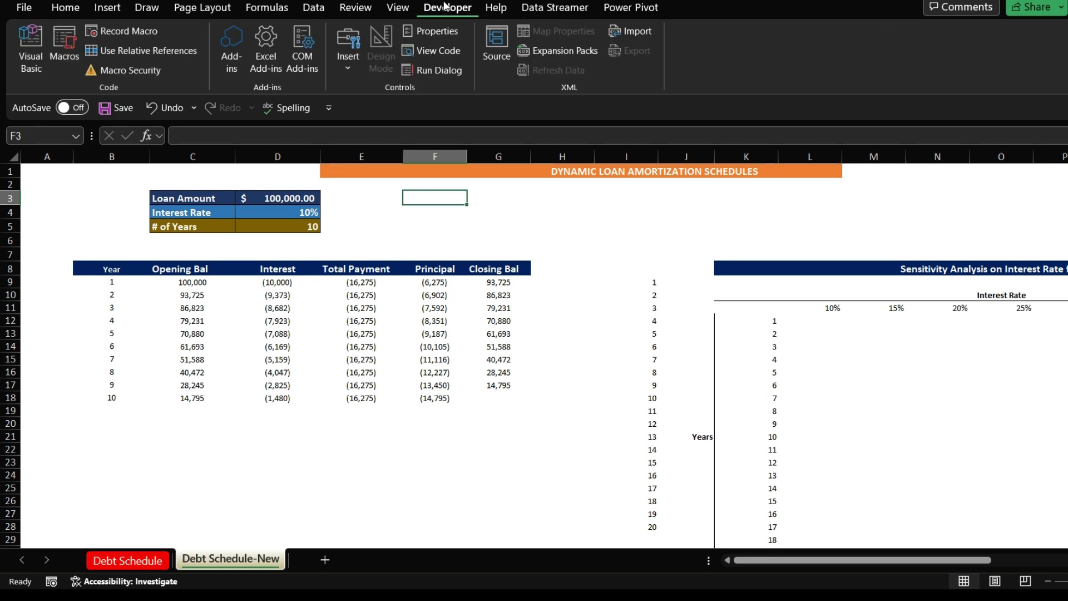
left_click(345, 65)
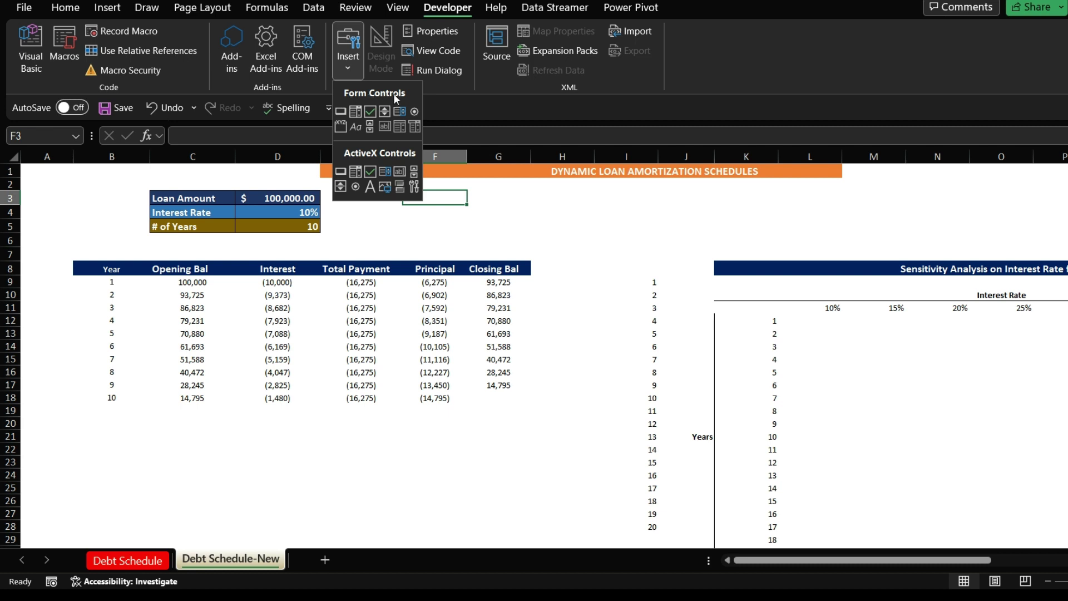
left_click(356, 111)
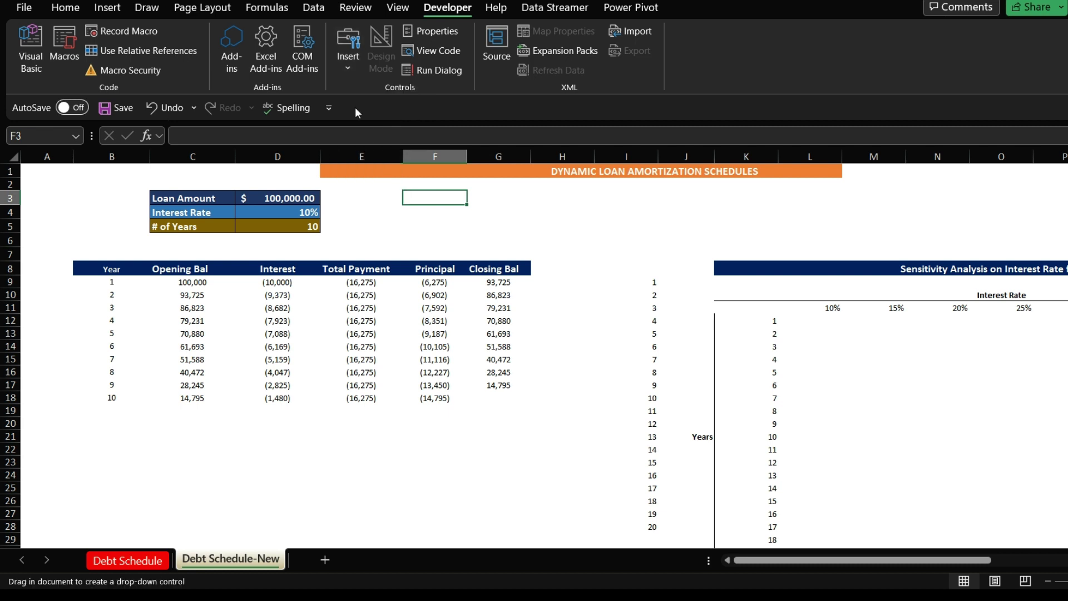
left_click(424, 199)
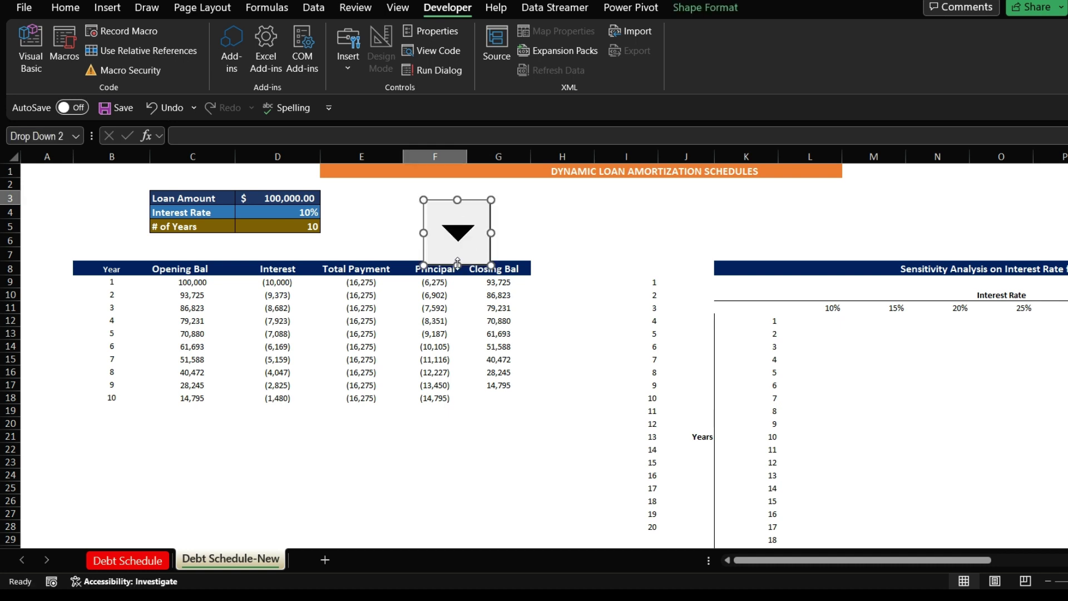
left_click_drag(457, 263, 468, 219)
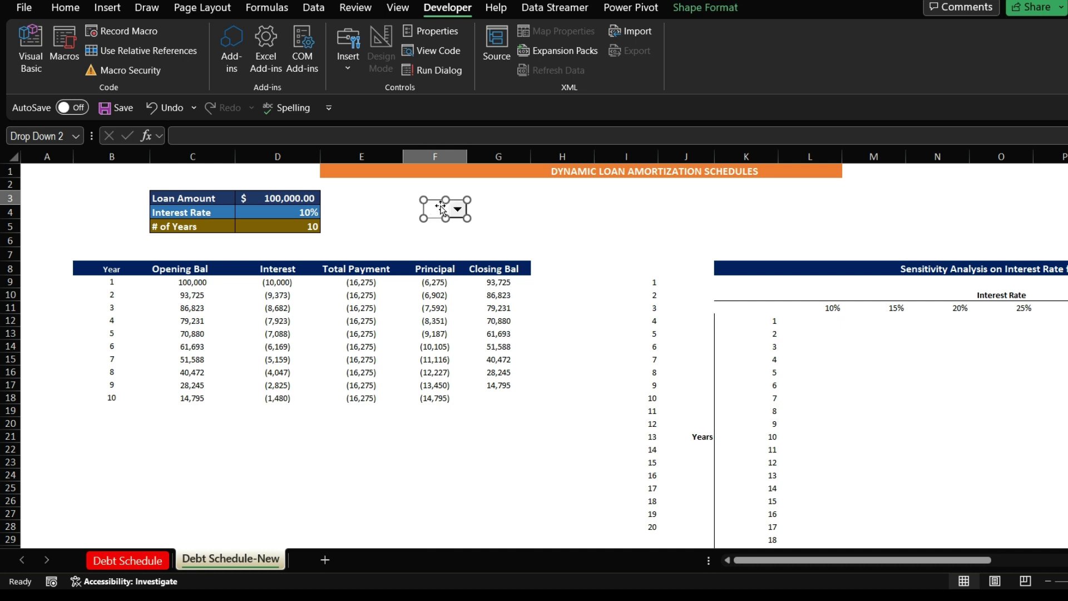
Format the drop-down control with the year list I9:I28 as its input range and D5 as its cell link
right_click(441, 209)
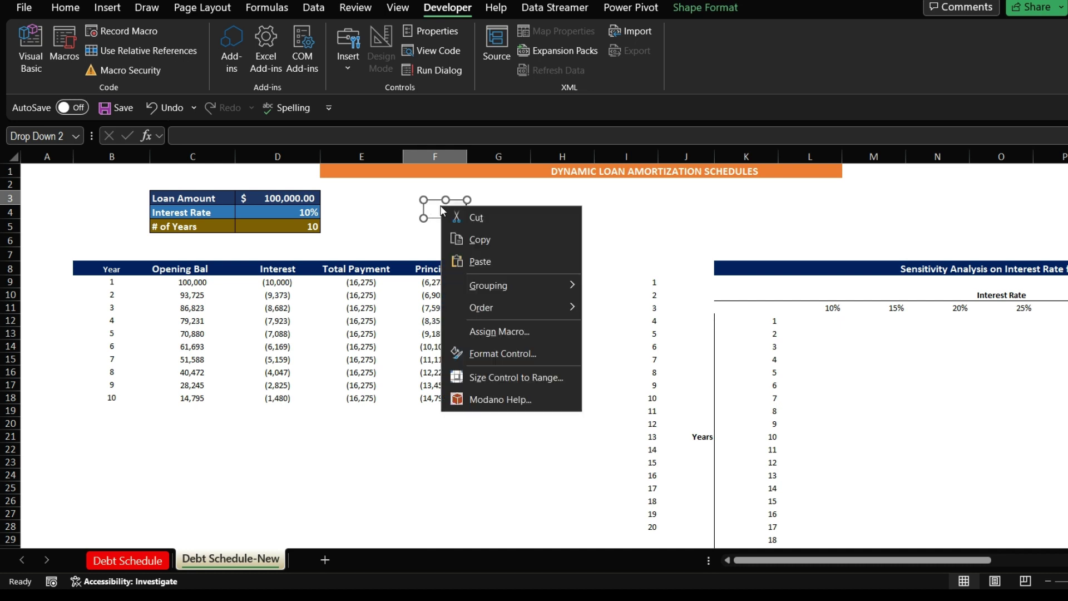
left_click(479, 354)
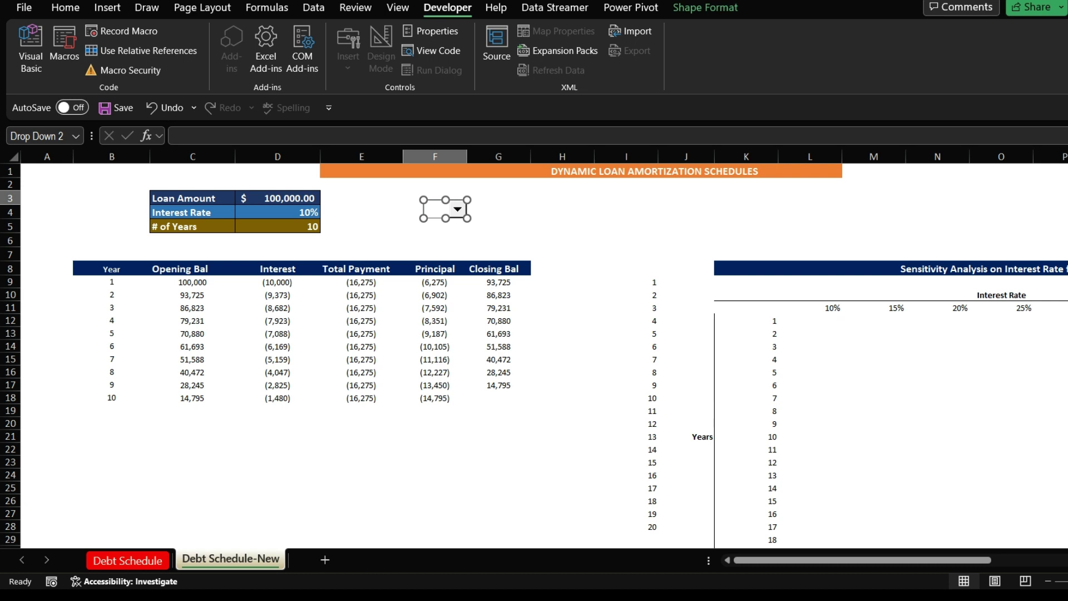
left_click(746, 220)
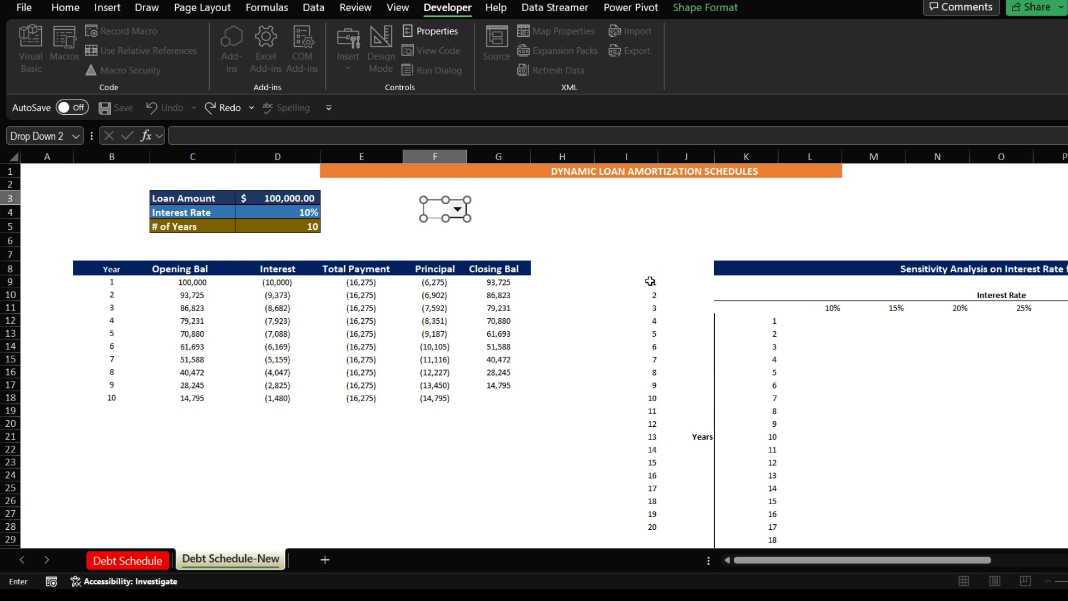
left_click_drag(650, 281, 646, 523)
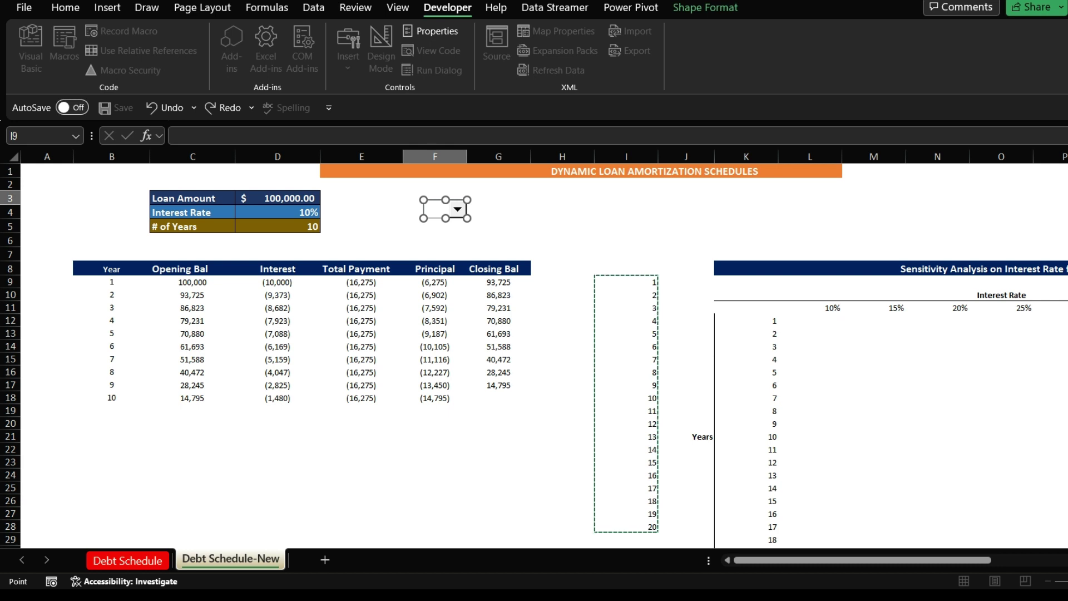
key("Return")
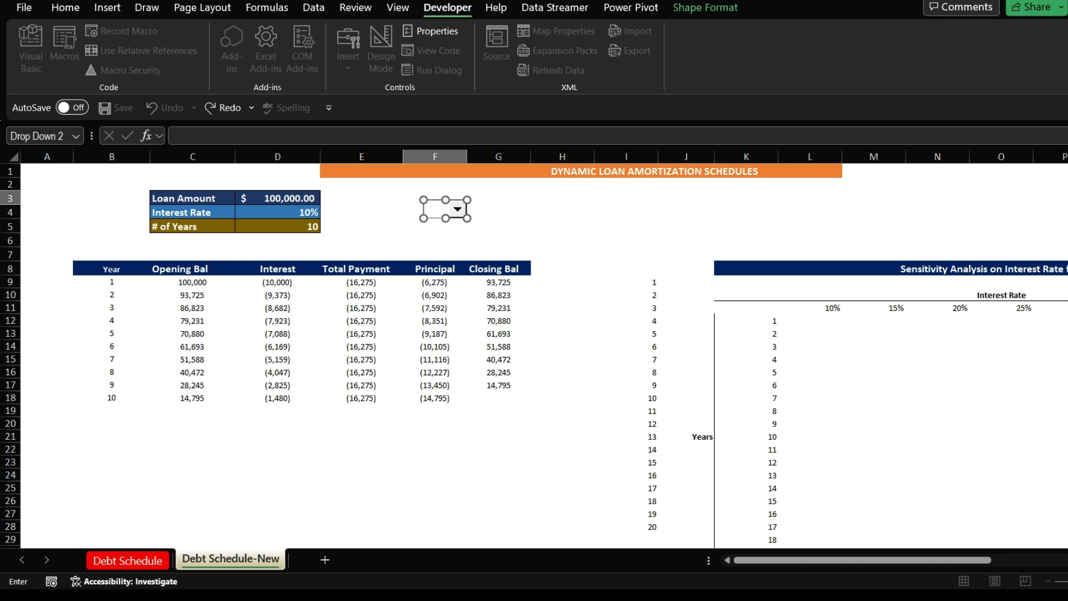
left_click(277, 226)
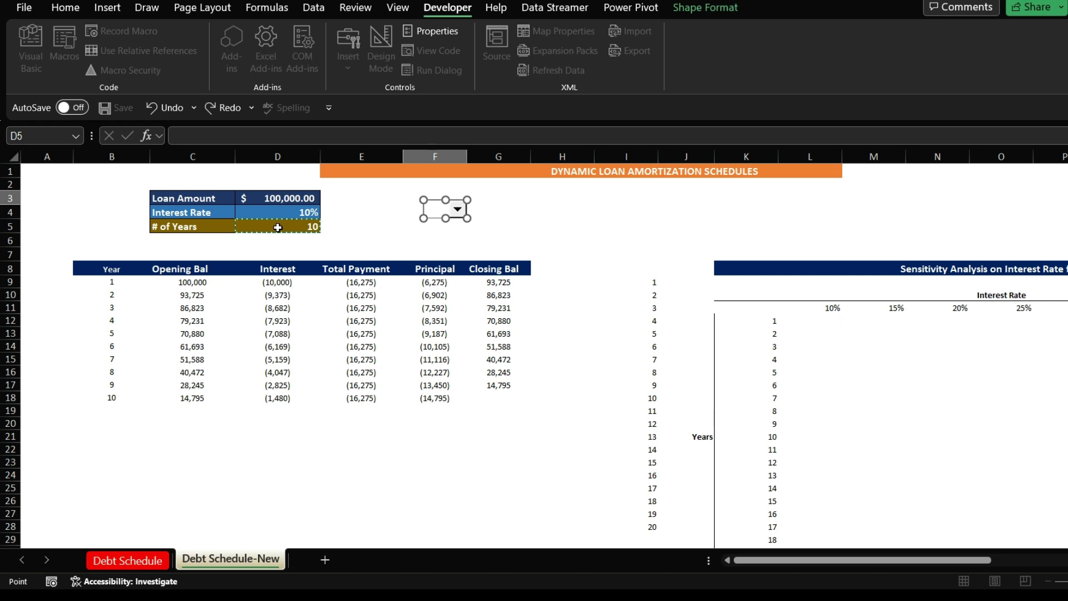
key("Return")
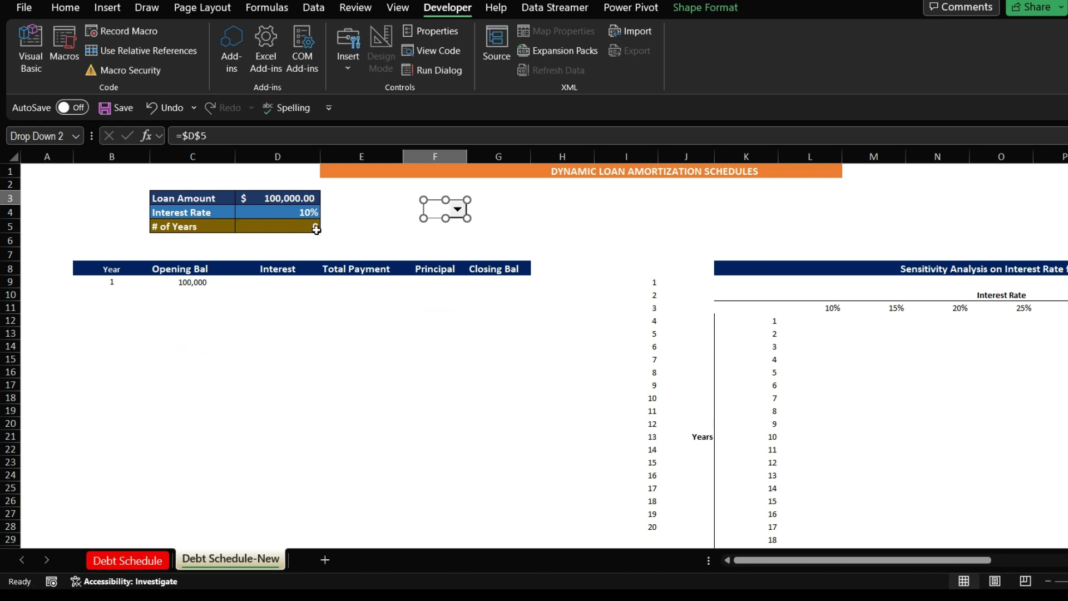
Test the linked drop-down by choosing 2 years
left_click(534, 210)
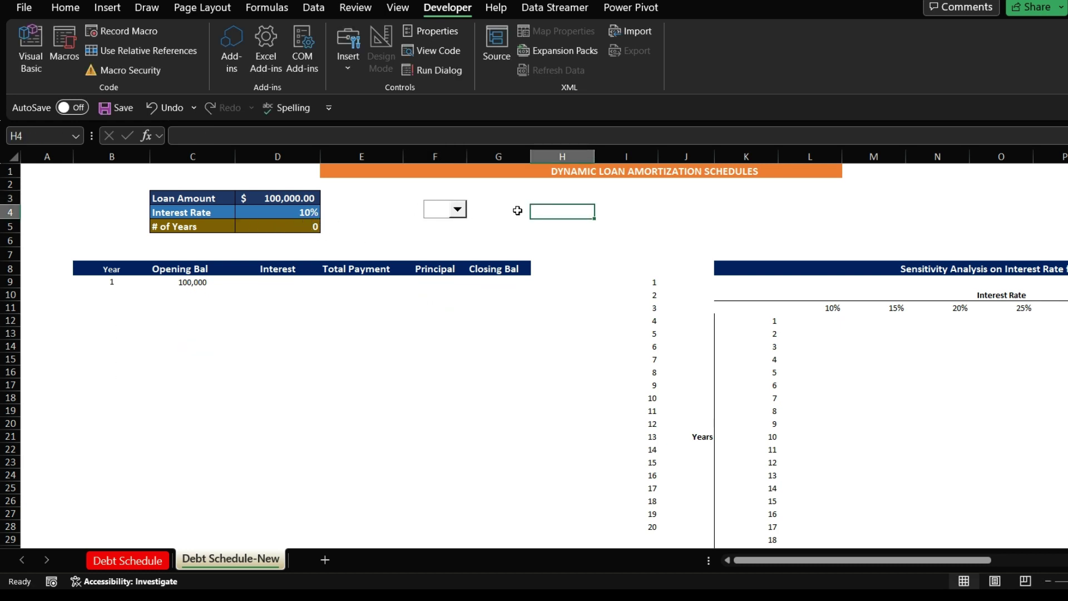
left_click(456, 210)
left_click(435, 232)
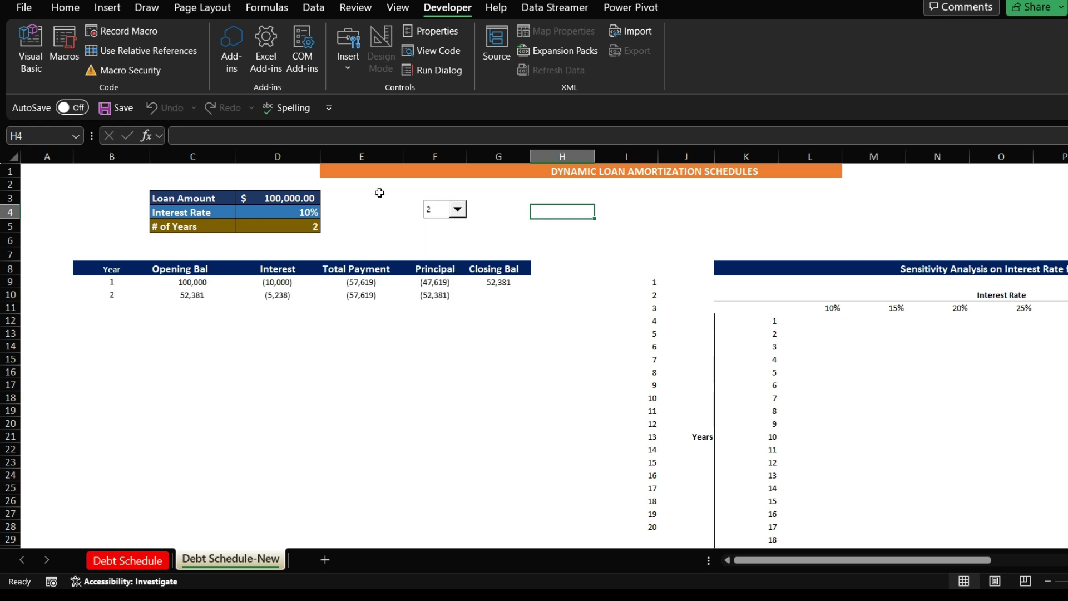
Label the drop-down "# of Years" in cell F3
left_click(434, 190)
left_click(442, 197)
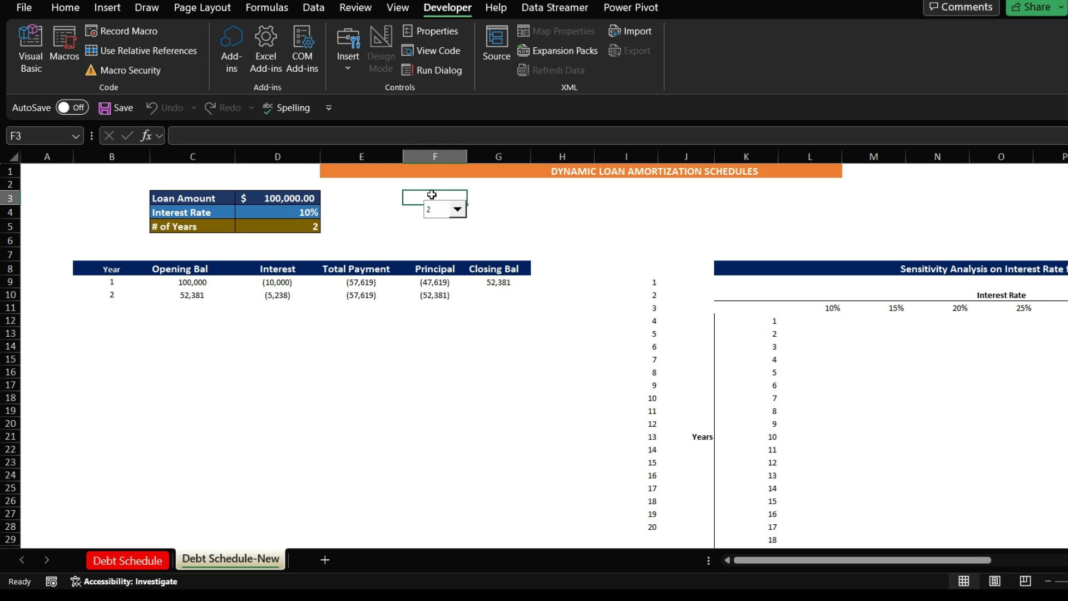
type("# of")
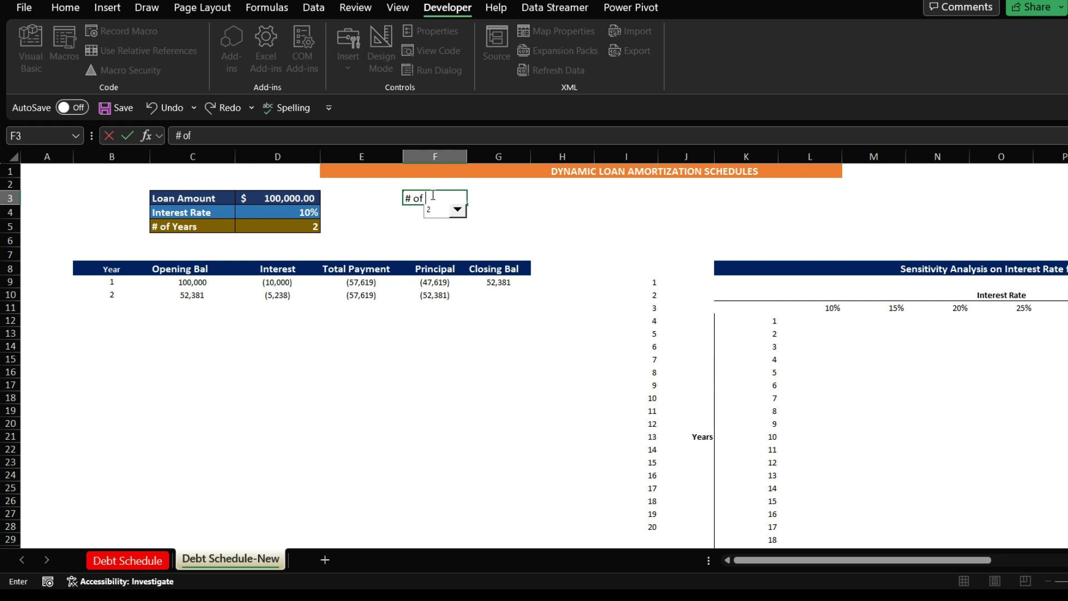
type(" Years")
left_click(554, 225)
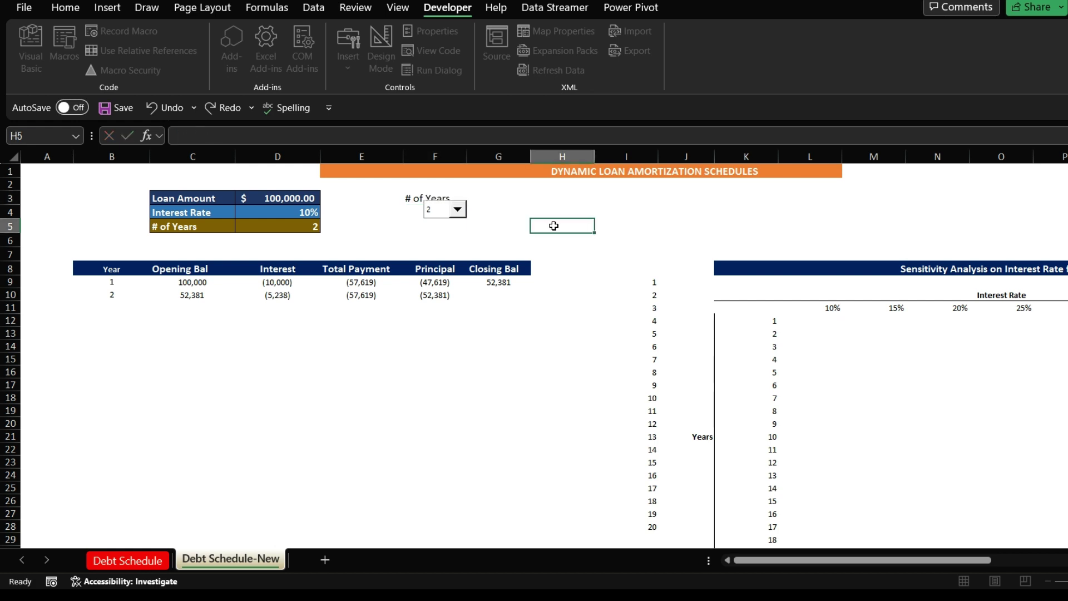
left_click(425, 198)
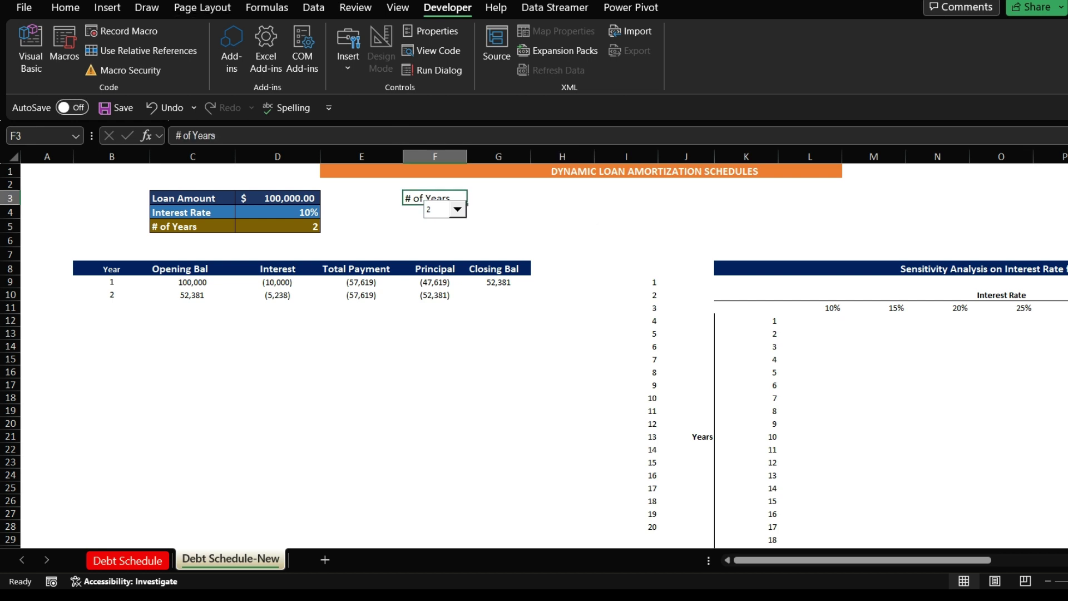
Middle-align the "# of Years" label in cell F3
left_click(67, 8)
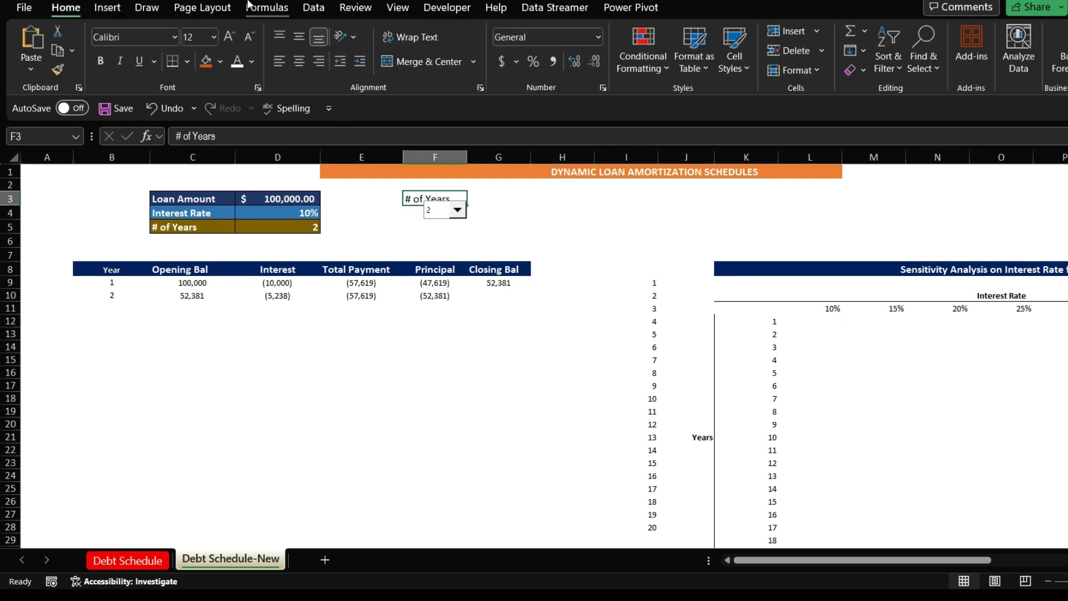
left_click(299, 37)
left_click(515, 210)
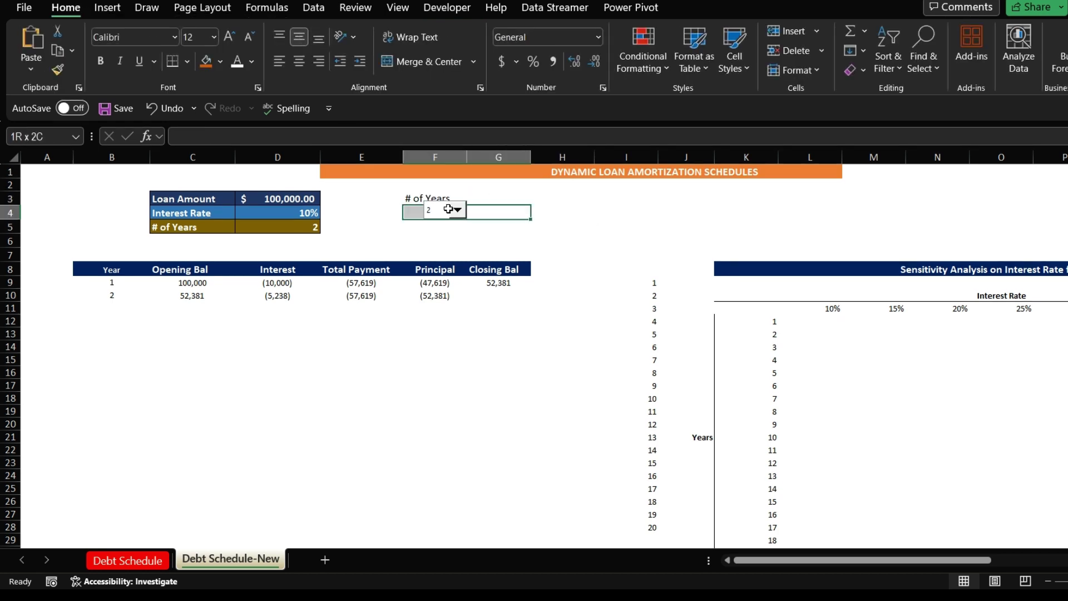
Move the drop-down control so it sits directly beneath the "# of Years" label, near the start of cell F4
left_click(449, 209, "ctrl")
right_click(448, 210)
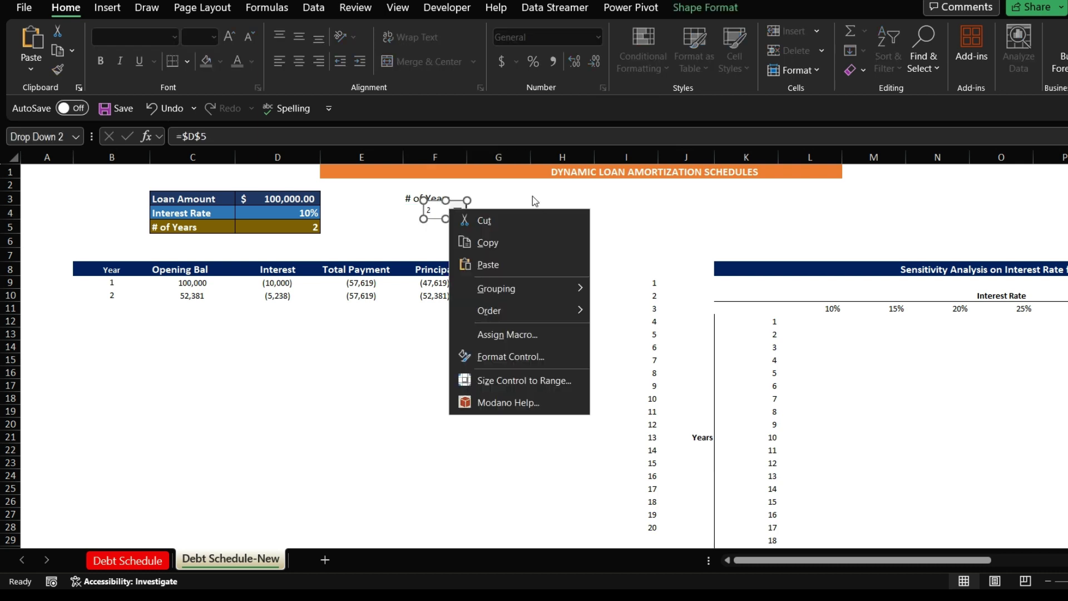
left_click(532, 196)
mouse_move(435, 201)
left_mouse_down()
mouse_move(418, 215)
mouse_move(419, 203)
left_mouse_up()
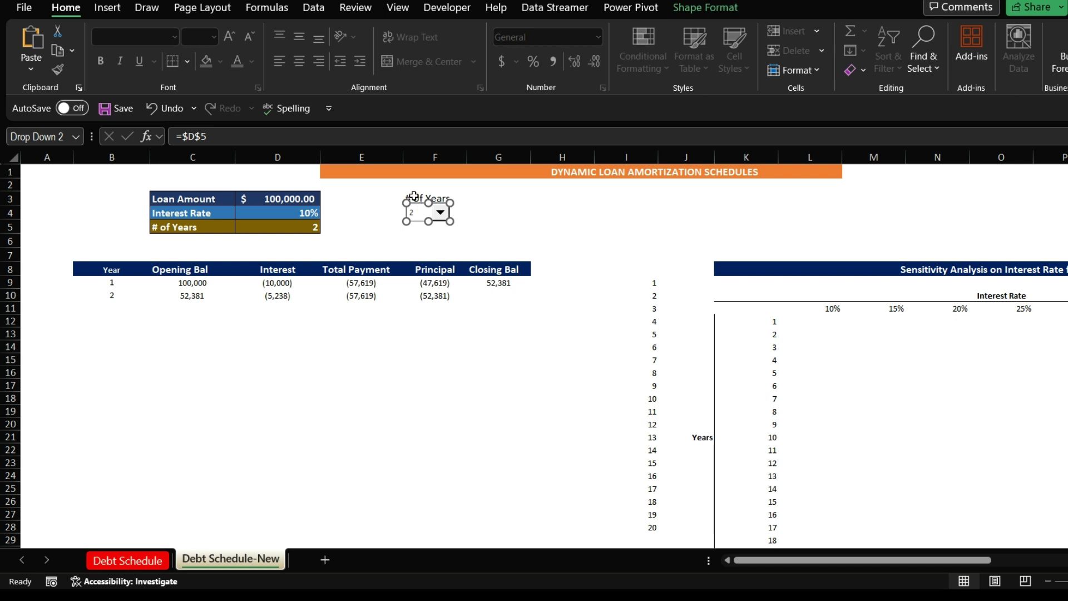
Make the "# of Years" label in F3 bold
left_click(414, 196)
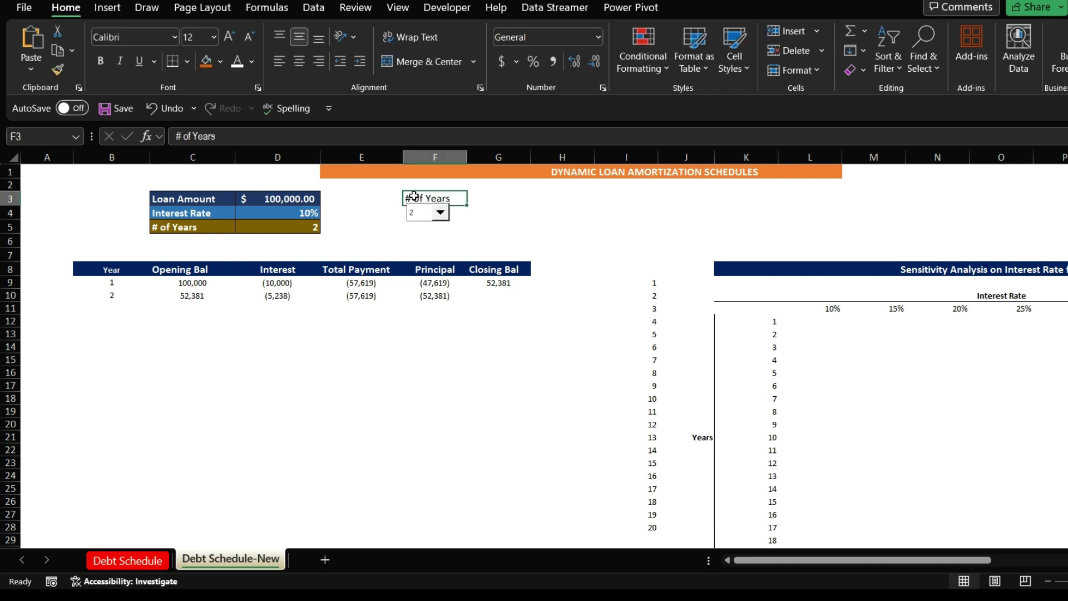
key("ctrl+b")
left_click(507, 216)
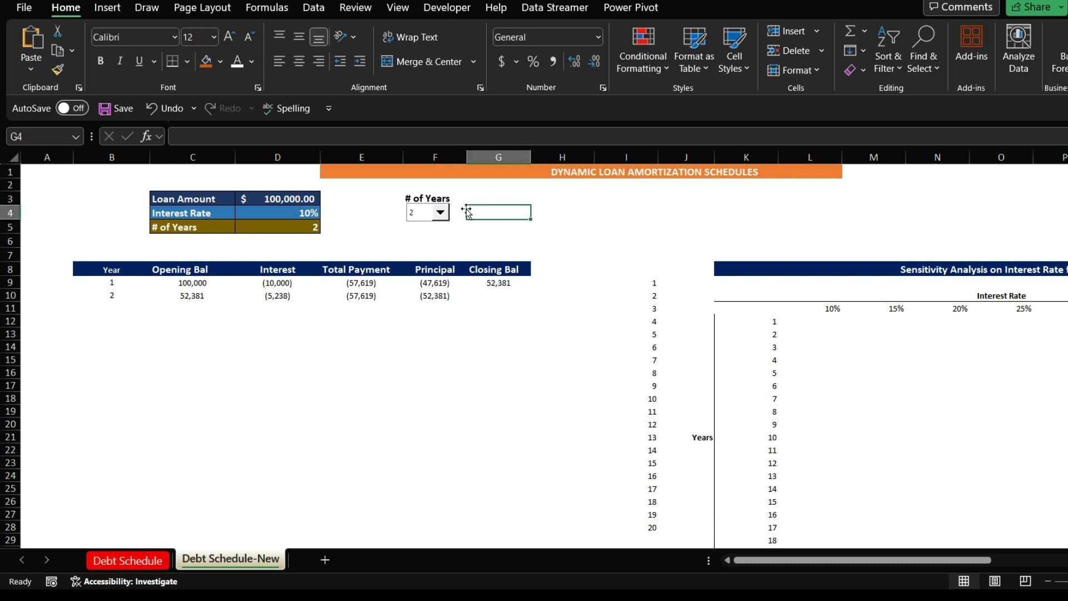
Test the drop-down by choosing 20 years and check the final year row of the schedule in B28
left_click(440, 212)
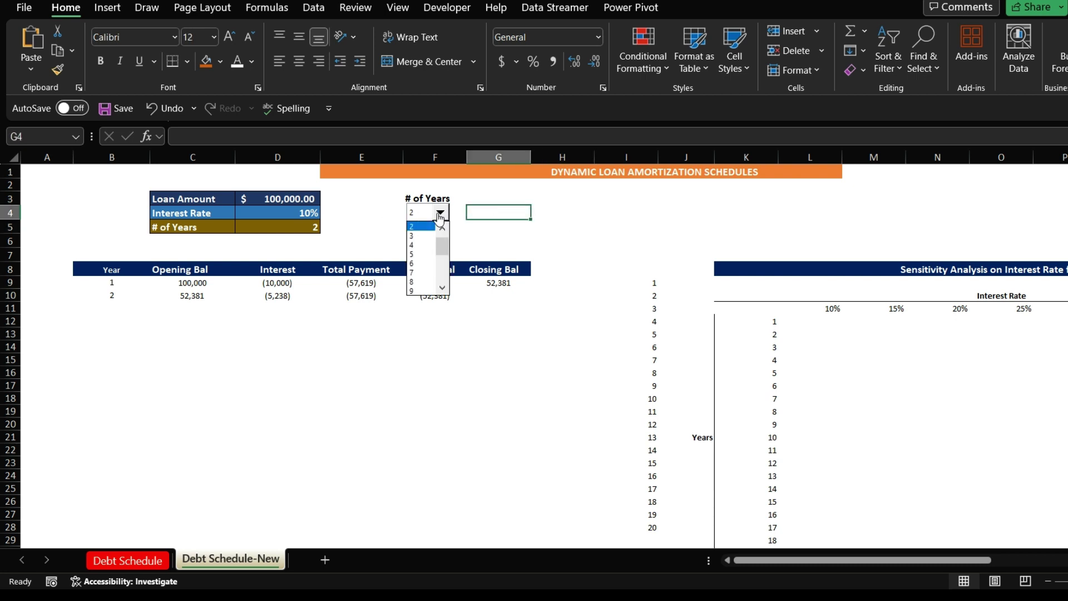
mouse_move(444, 245)
left_mouse_down()
mouse_move(442, 232)
mouse_move(447, 270)
mouse_move(446, 254)
left_mouse_up()
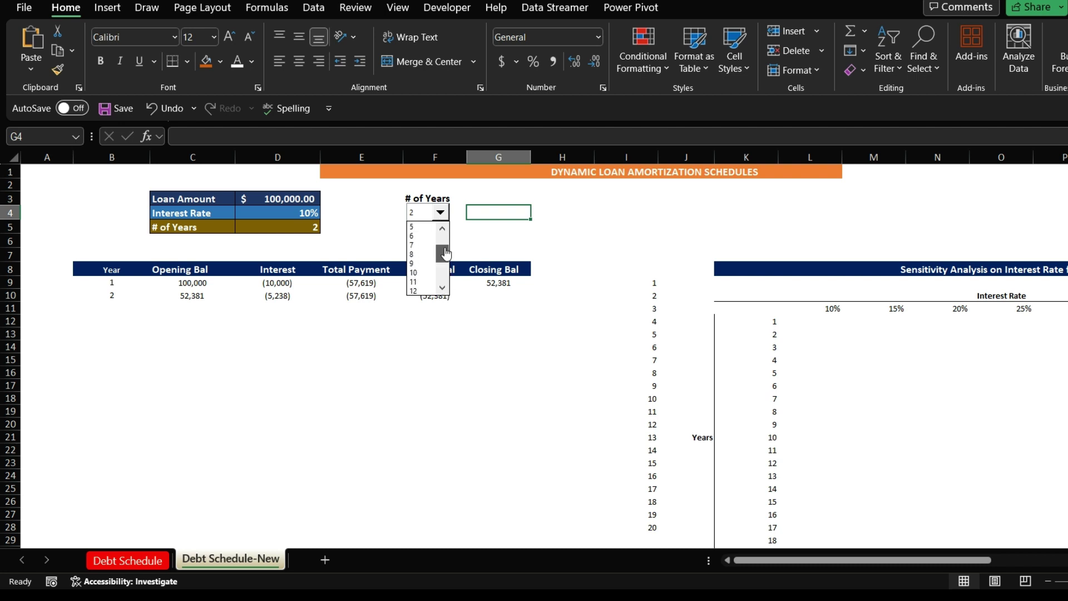
mouse_move(446, 253)
left_mouse_down()
mouse_move(443, 245)
mouse_move(444, 273)
left_mouse_up()
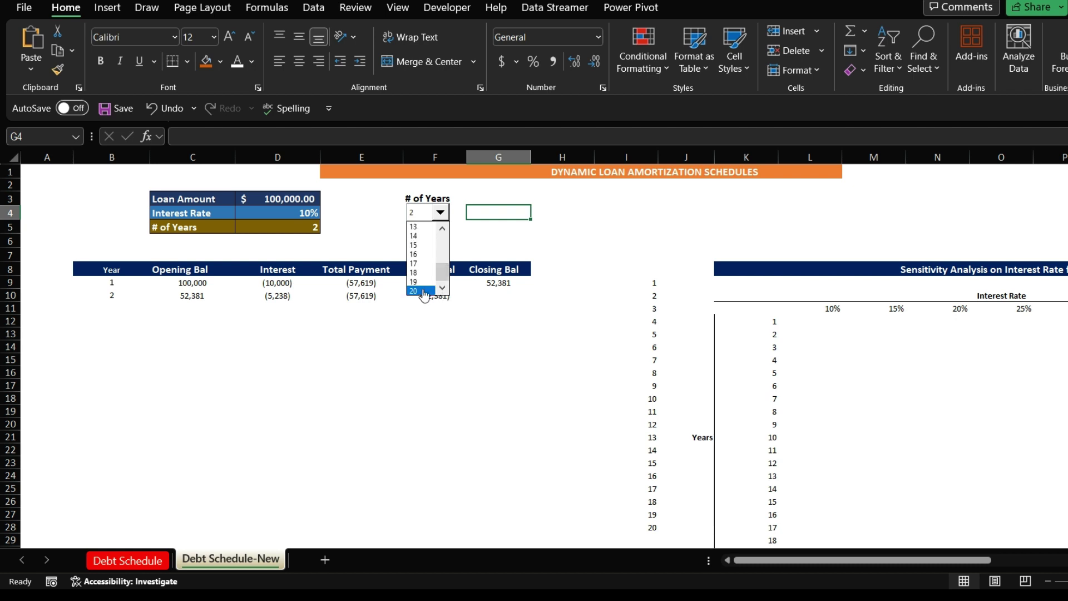
left_click(425, 291)
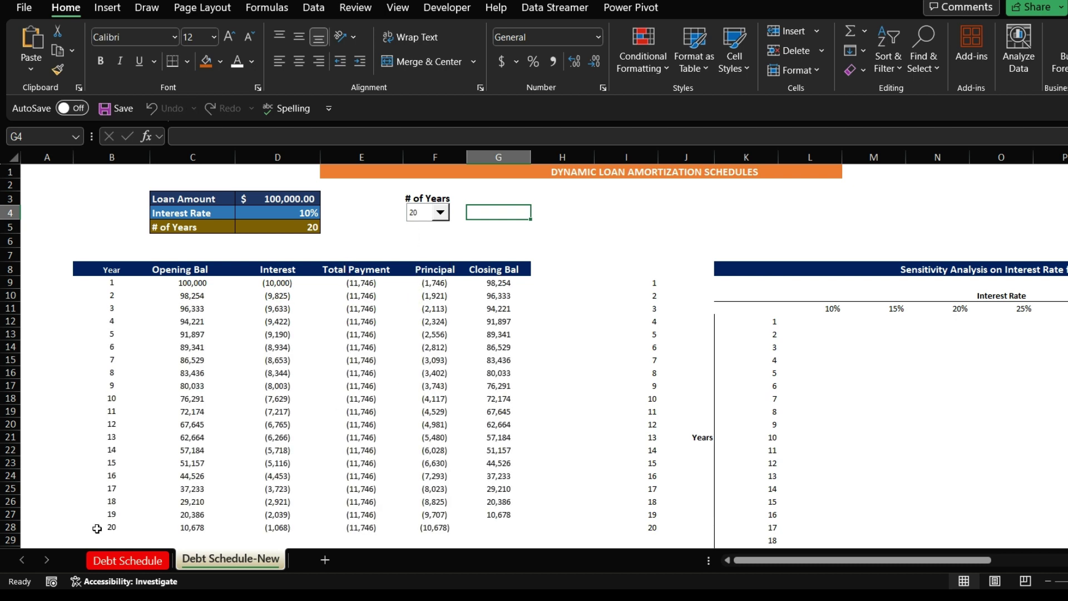
left_click(97, 529)
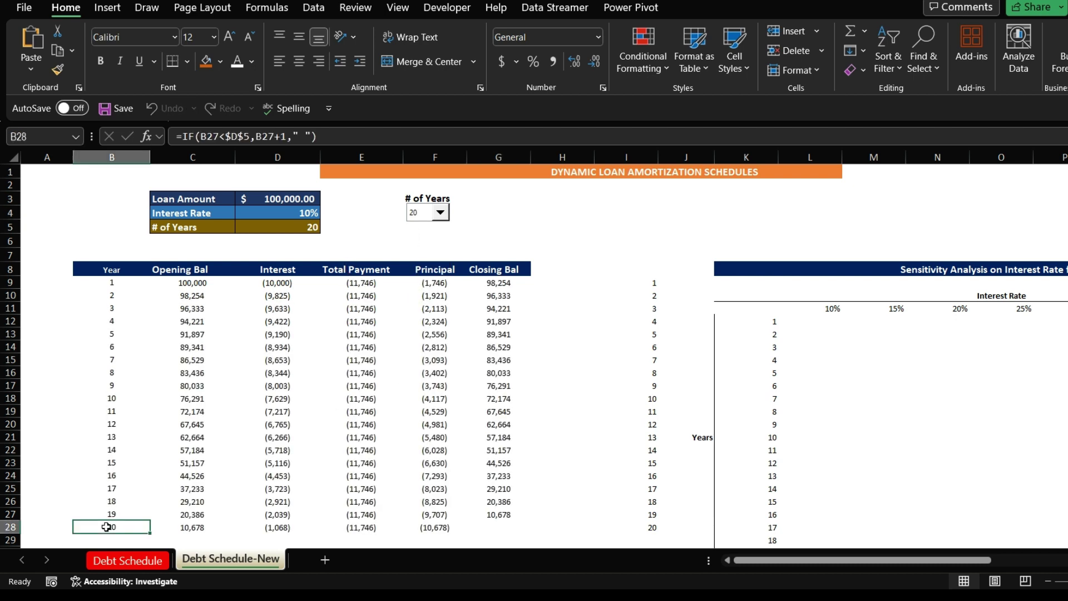
Test shorter terms by choosing 16 and 5 years from the drop-down, and check the Total Payment cells
left_click(439, 213)
left_click(425, 254)
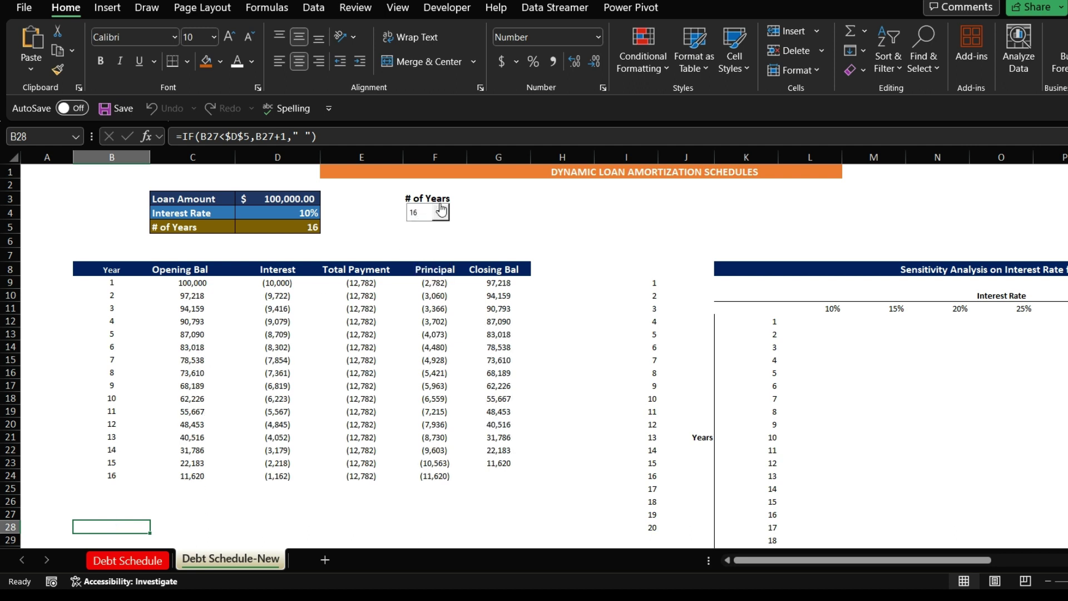
left_click(440, 212)
left_click(442, 260)
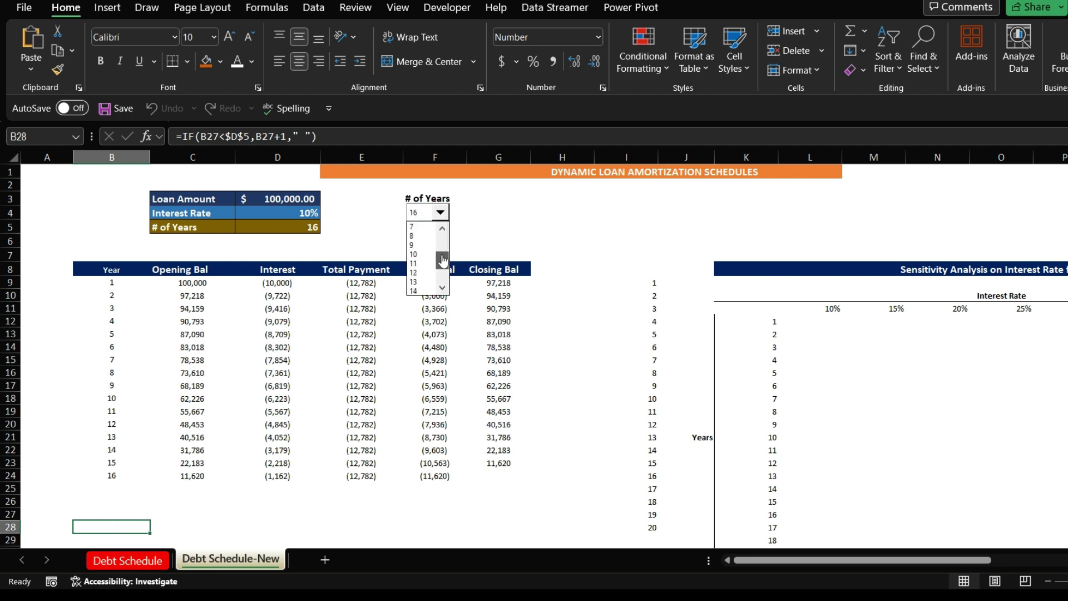
scroll(442, 261, "up", 3)
left_click(413, 263)
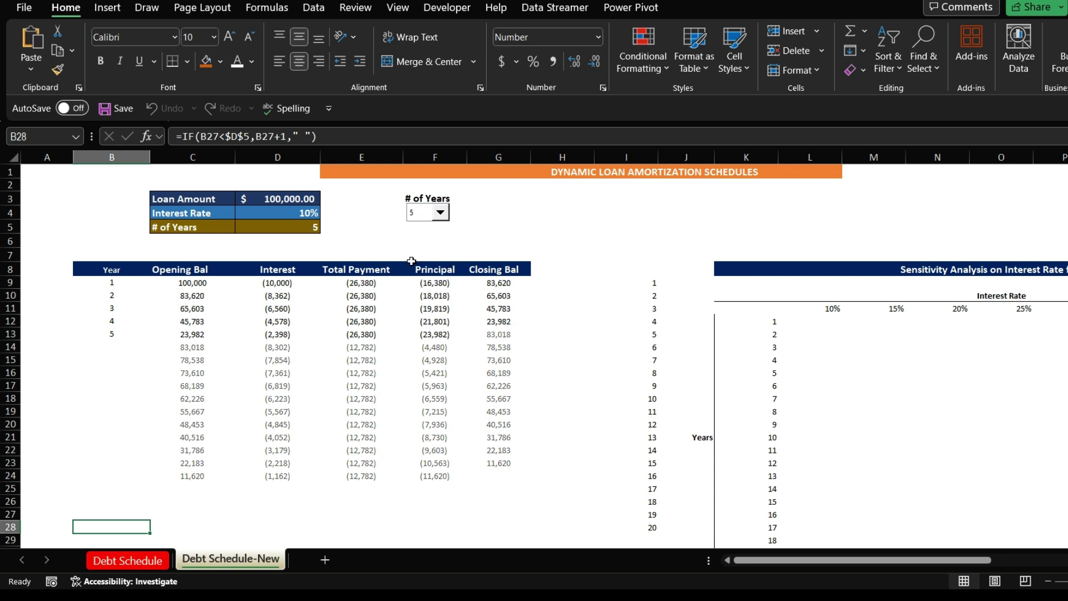
left_click(353, 370)
left_click(354, 313)
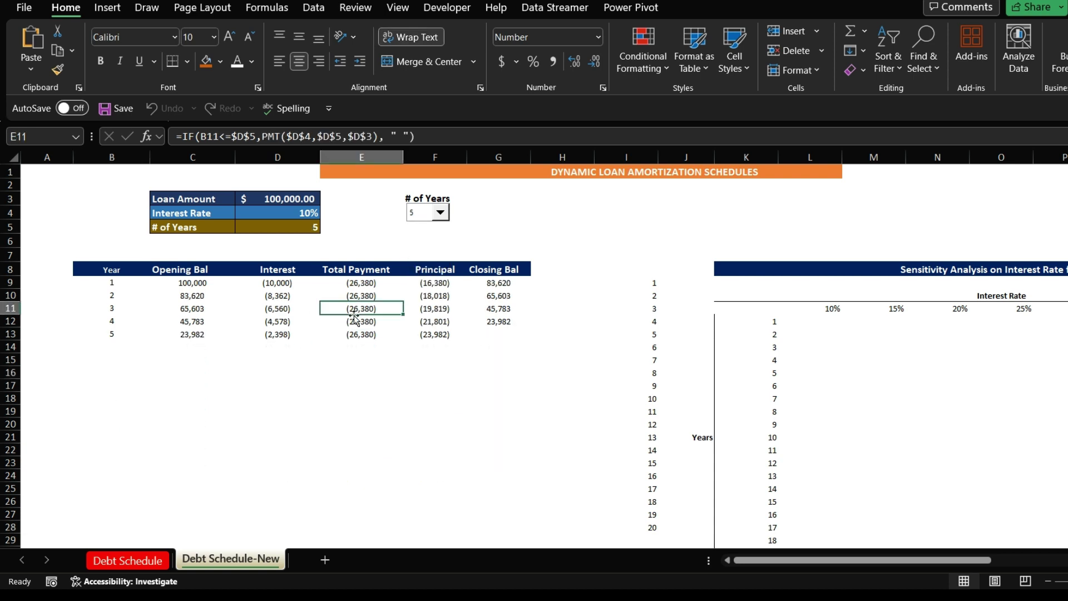
left_click(354, 285)
left_click(376, 322)
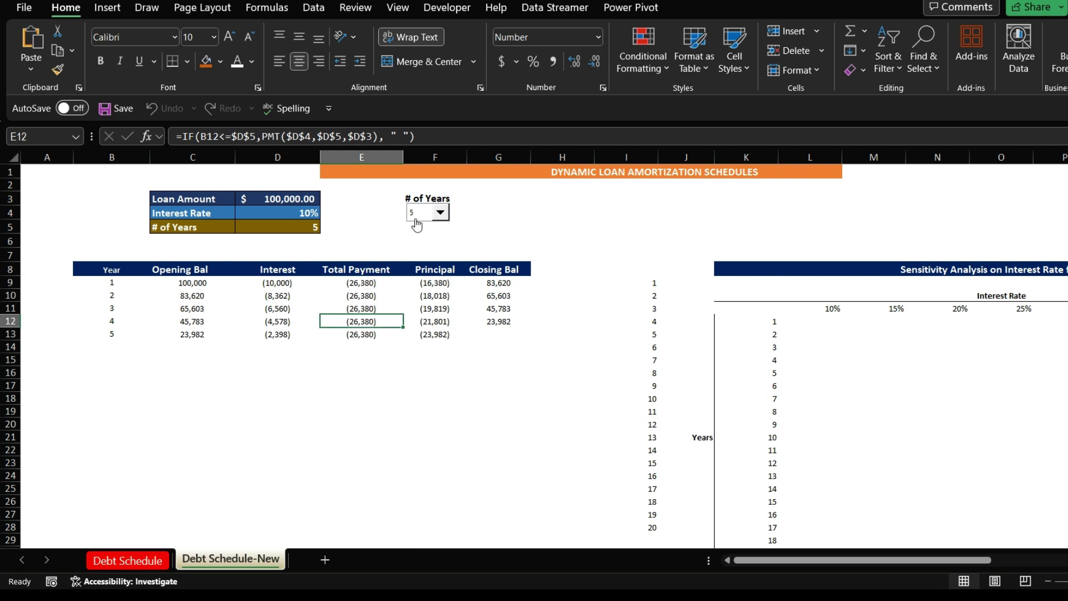
Choose 17 years from the drop-down and select the total payments in E9:E25
left_click(495, 212)
left_click(441, 214)
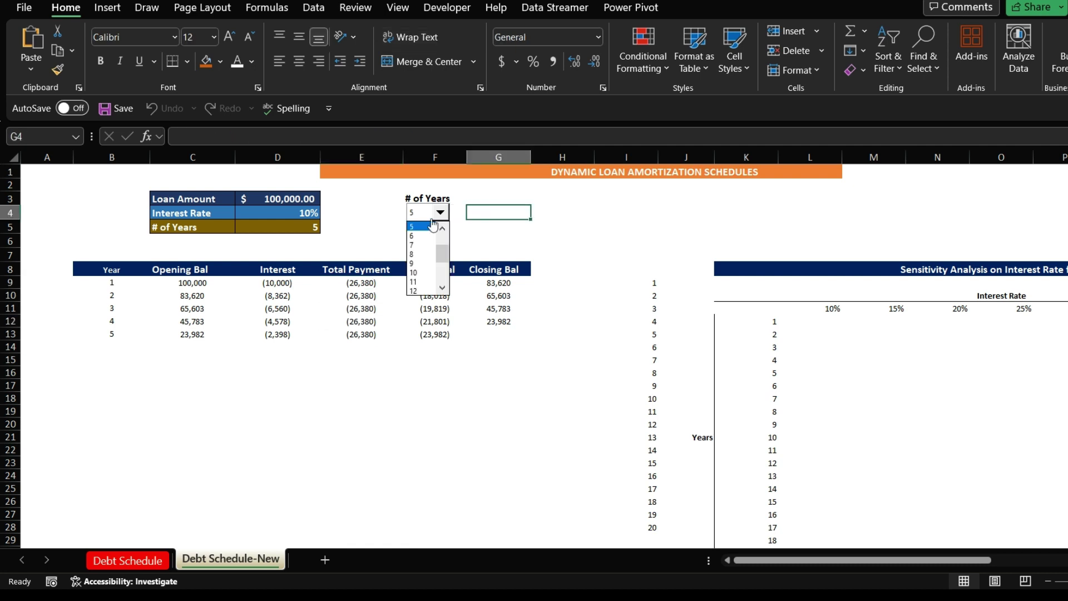
left_click_drag(443, 260, 442, 286)
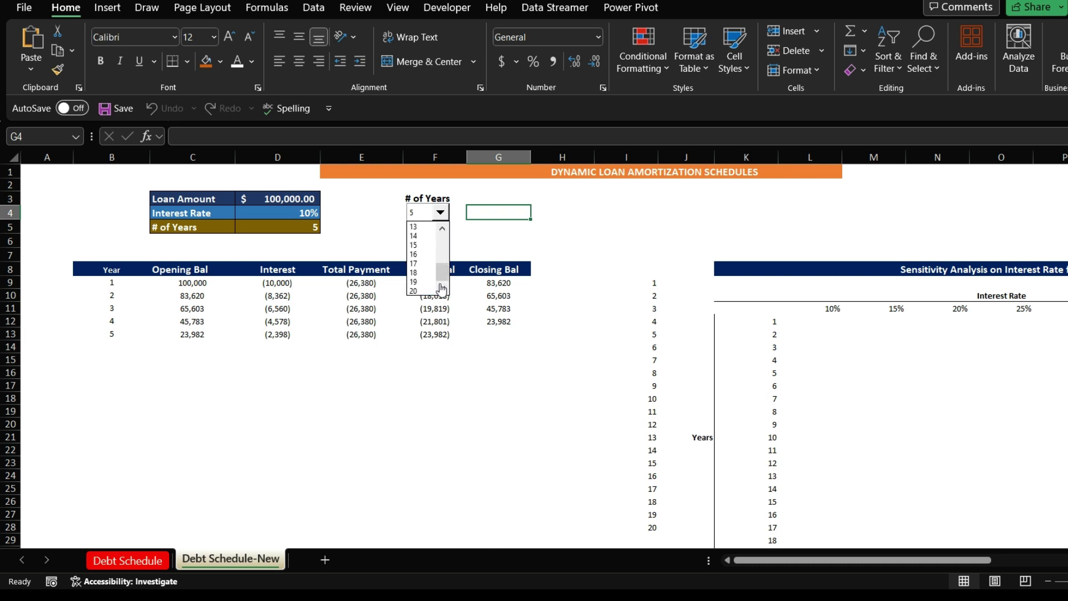
left_click(416, 266)
left_click_drag(344, 285, 345, 487)
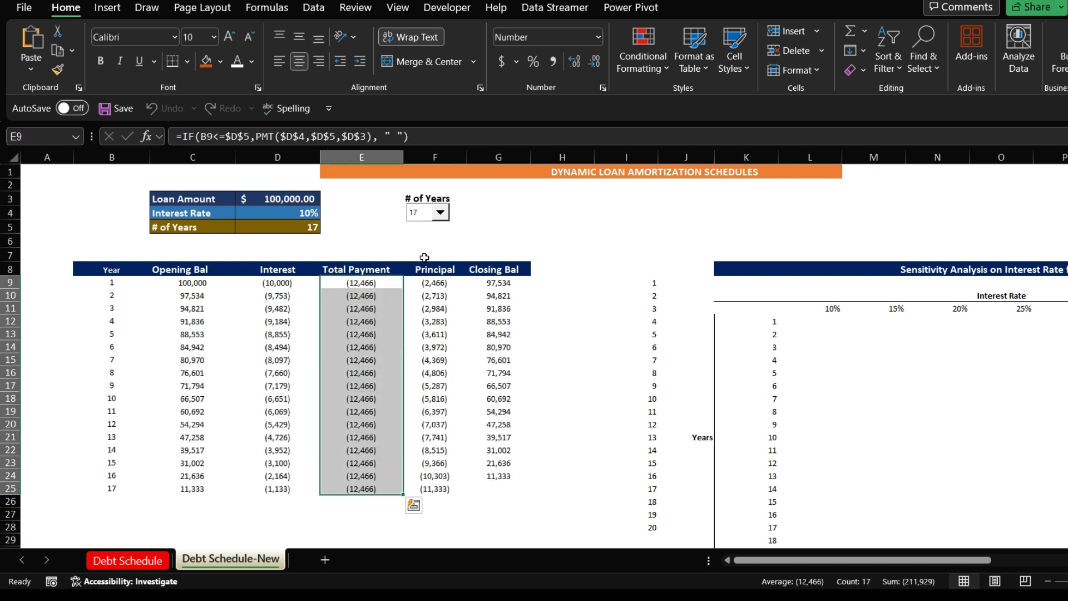
Choose 20 years and apply the Green-White color scale to the total payments in E9:E28
left_click(440, 212)
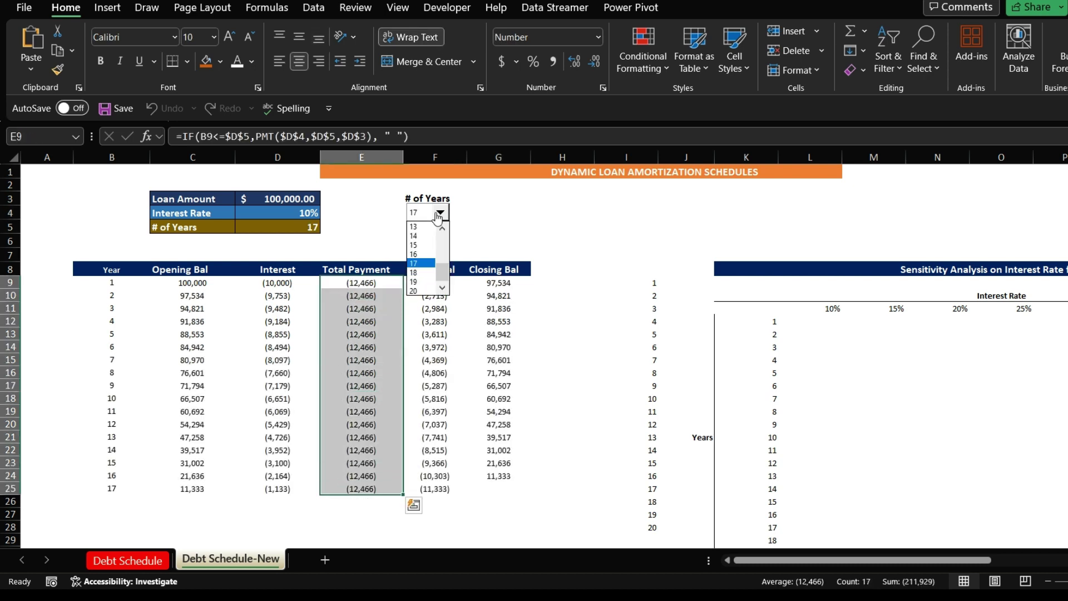
left_click(416, 290)
left_click_drag(350, 282, 340, 527)
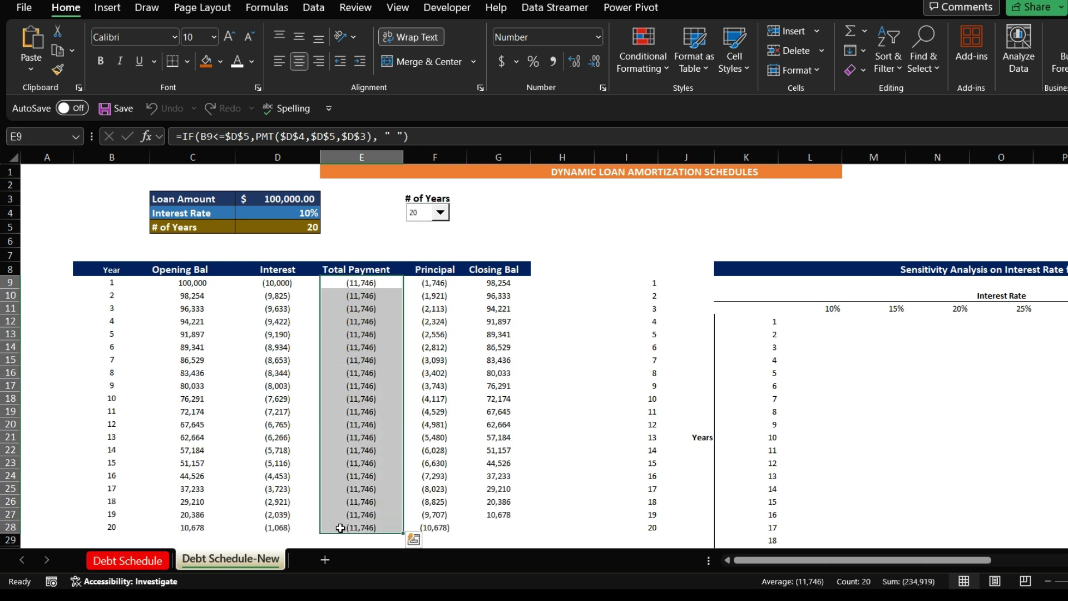
left_click(668, 68)
mouse_move(652, 194)
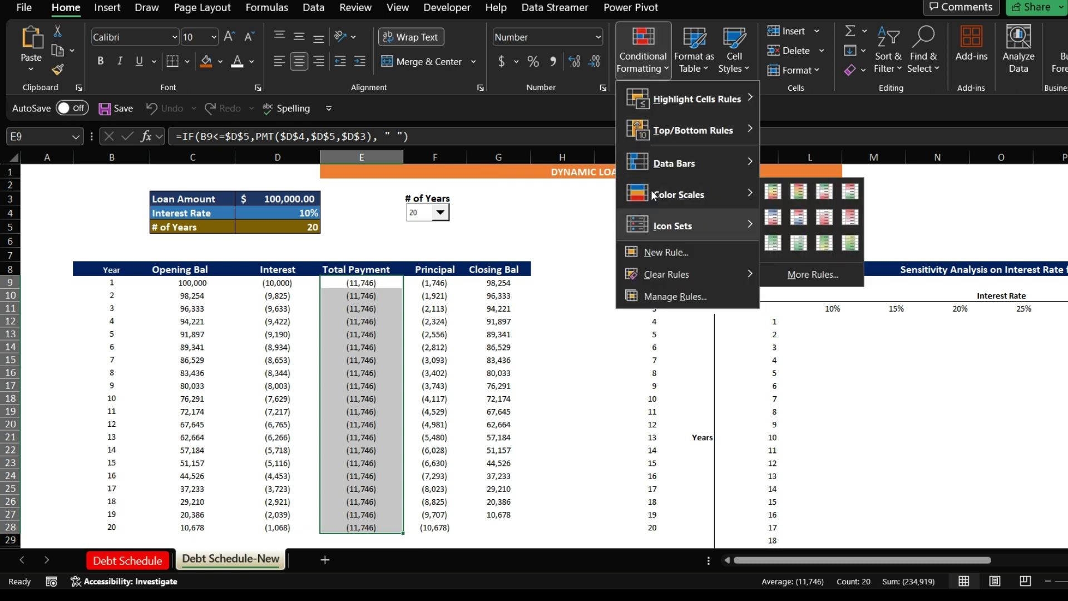
left_click(777, 243)
left_click(500, 345)
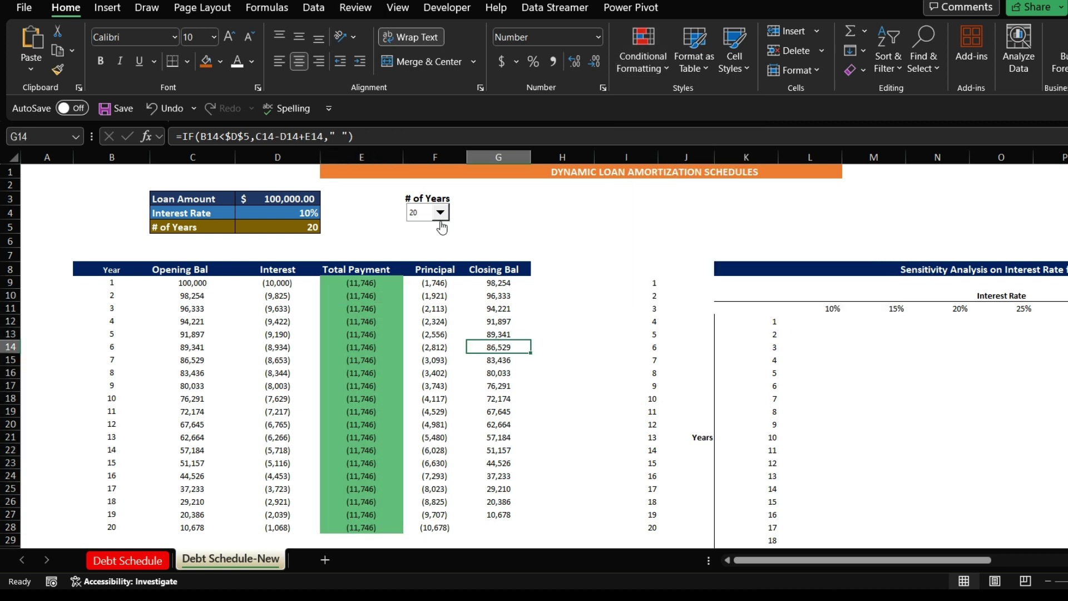
Test the highlighted payment column by choosing 15, 13 and 2 years from the drop-down
left_click(440, 213)
left_click(424, 245)
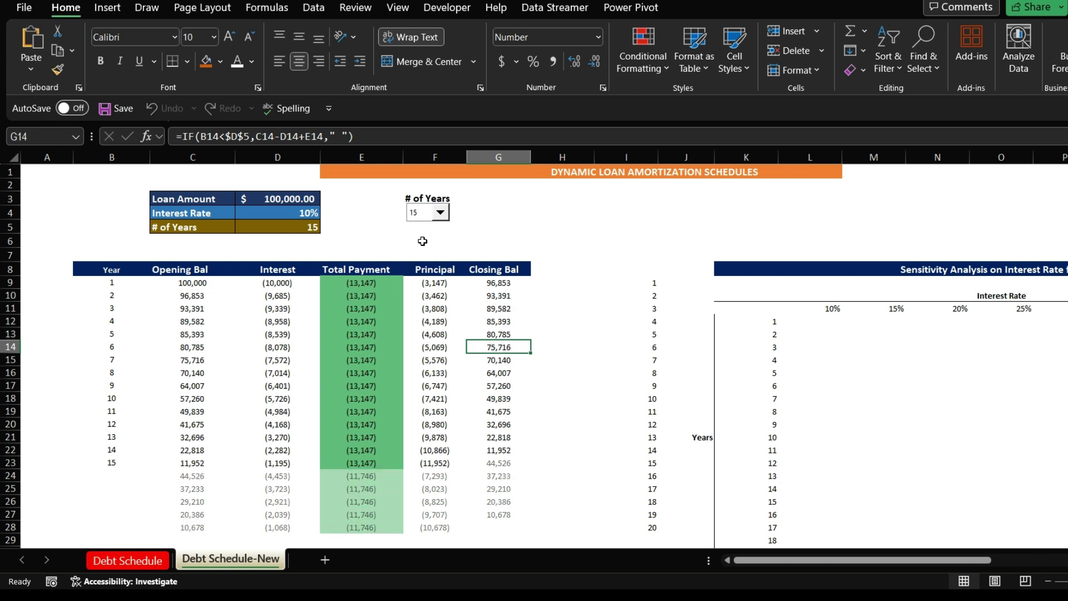
left_click(440, 213)
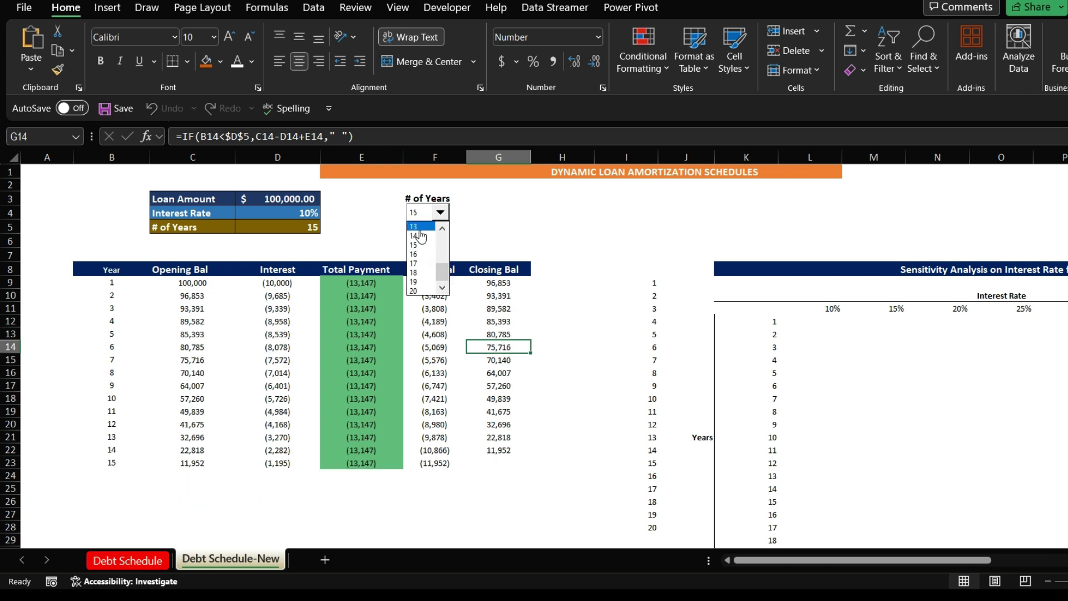
left_click(422, 226)
left_click(441, 212)
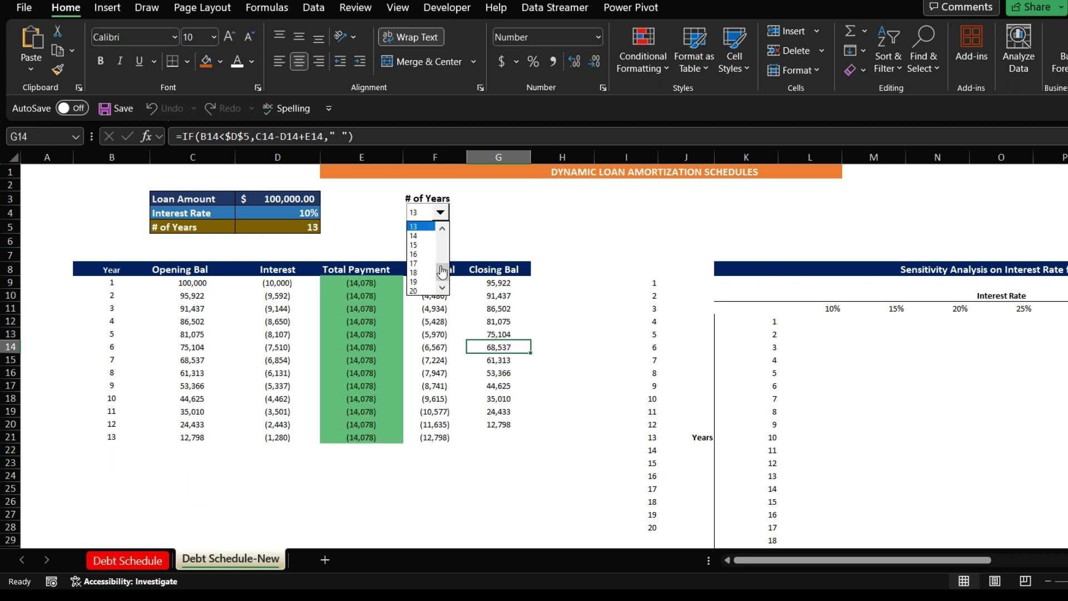
left_click_drag(442, 271, 443, 233)
left_click(428, 236)
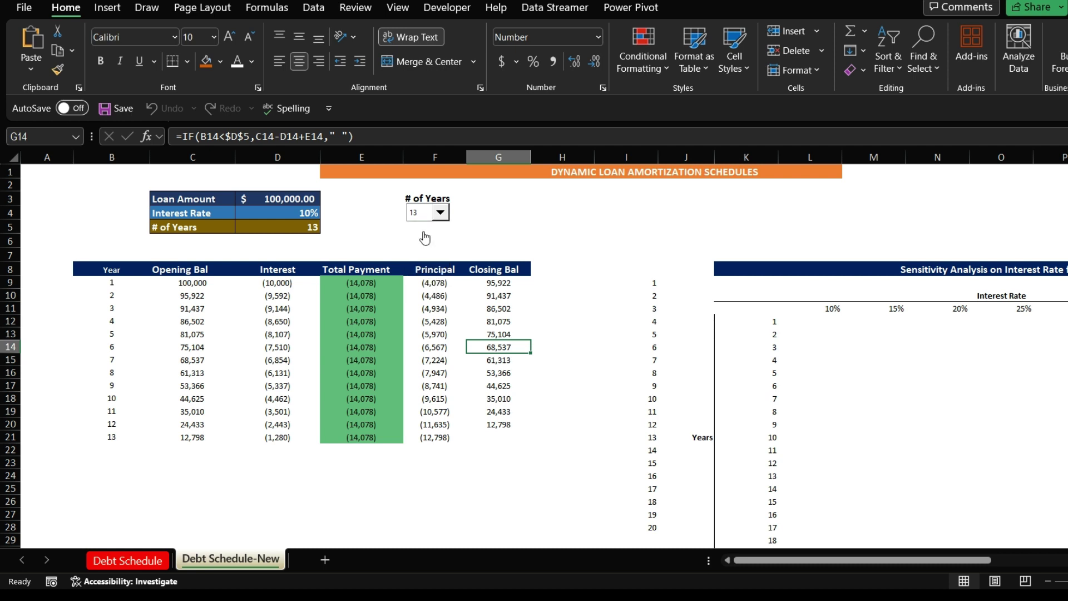
left_click(493, 210)
Set the loan term back to 20 years with the drop-down to check the full highlighted schedule
left_click(443, 215)
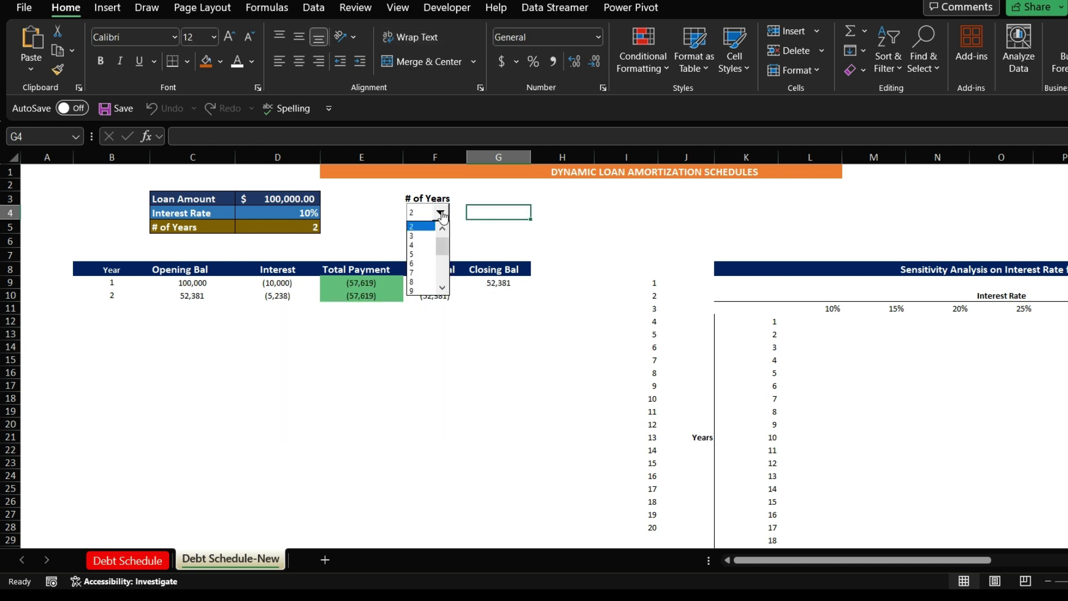
left_click_drag(442, 244, 442, 281)
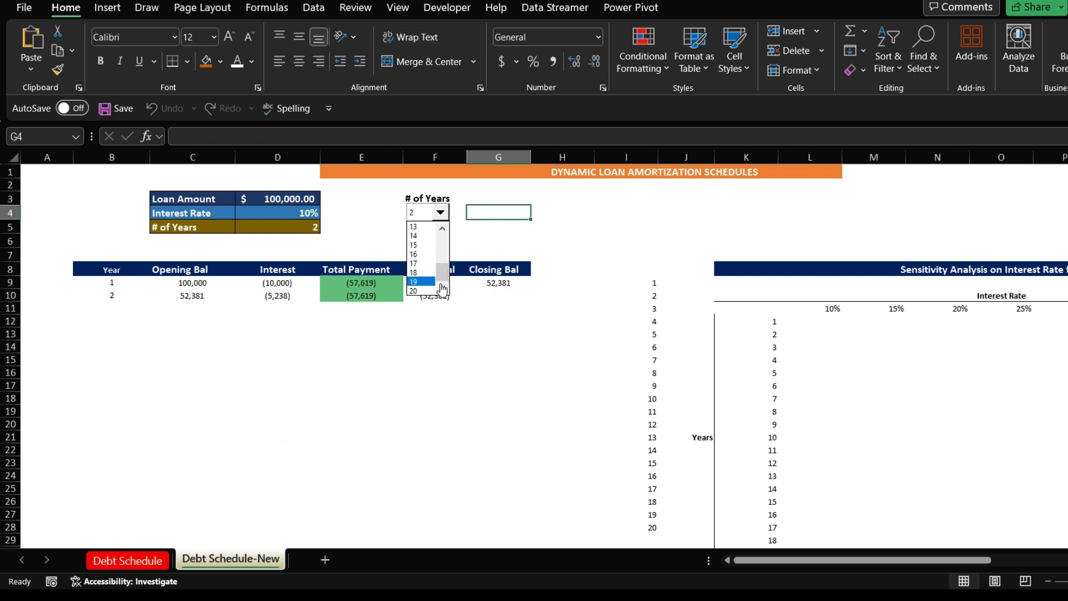
left_click(420, 291)
left_click(549, 317)
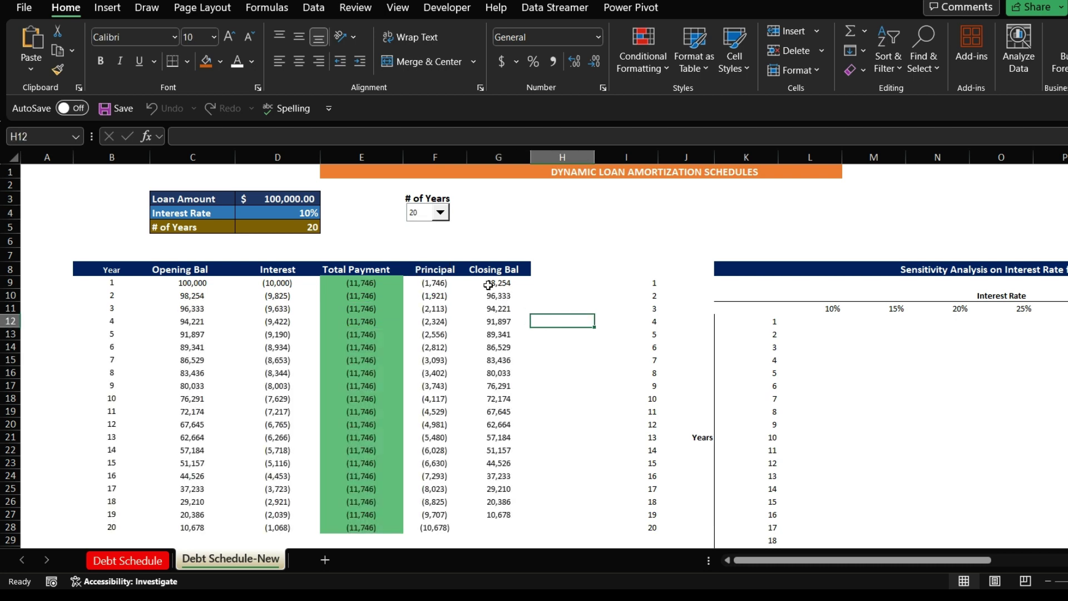
left_click(533, 241)
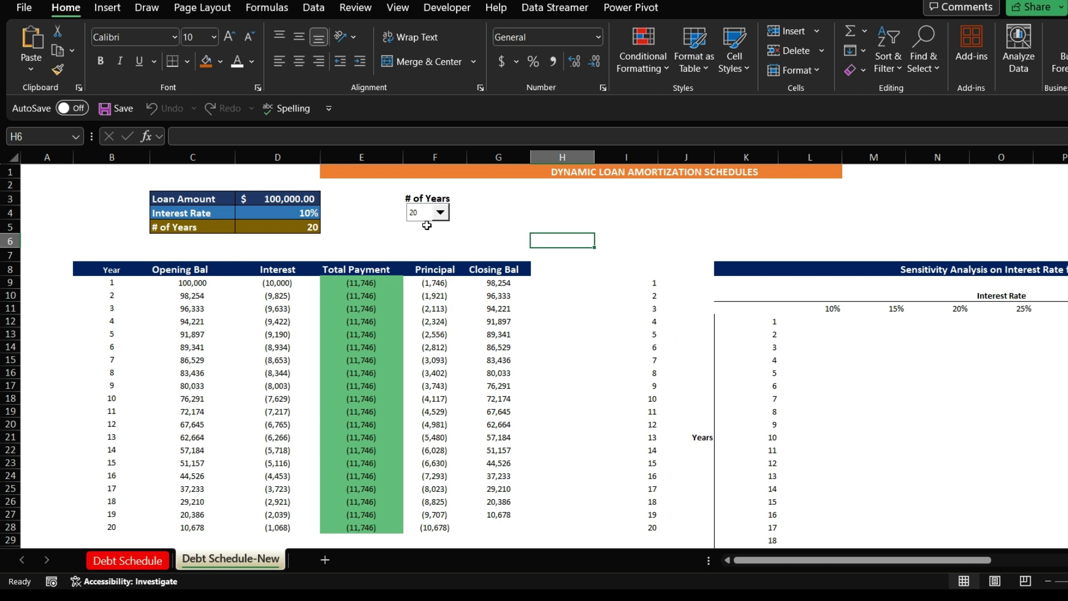
Choose 15 years from the drop-down and check the Total Payment cells
left_click(440, 212)
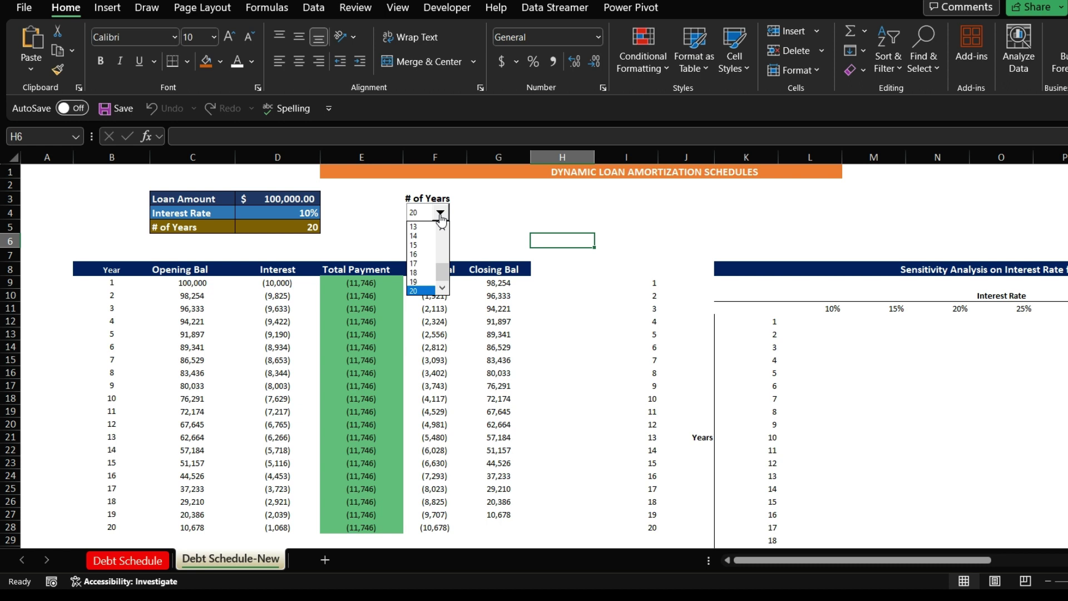
left_click(424, 245)
left_click(354, 293)
left_click(353, 334)
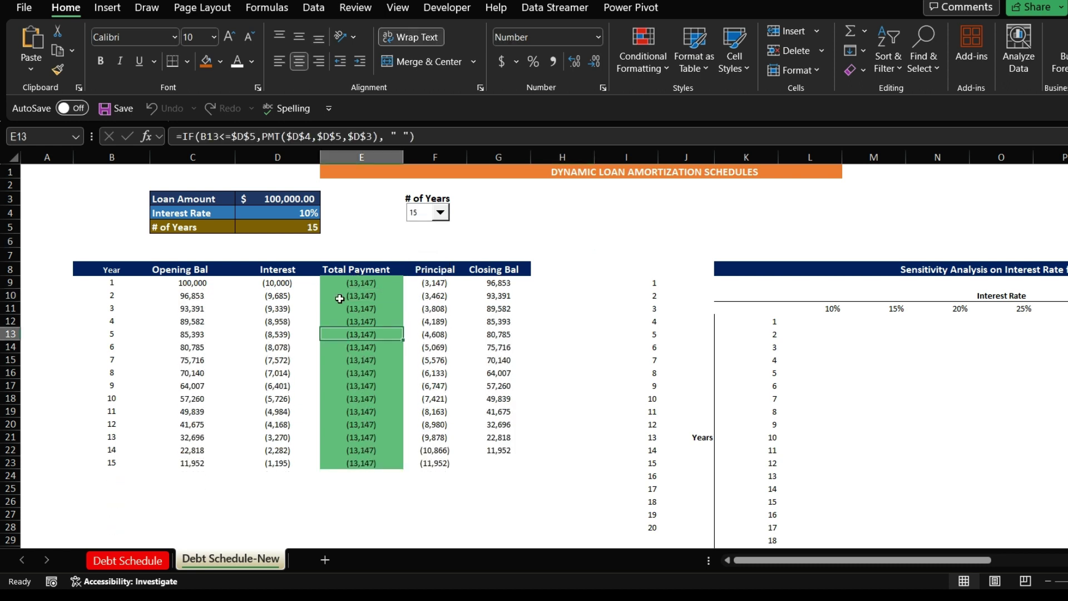
left_click(343, 274)
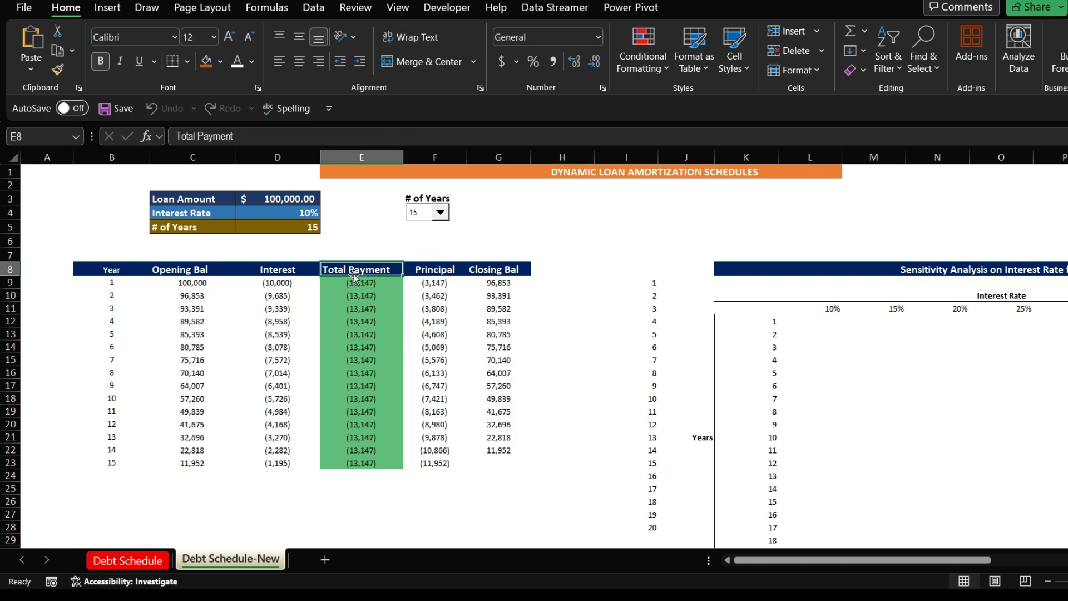
Test the highlighted schedule by choosing 16 and 17 years from the drop-down
left_click(423, 222)
left_click(419, 260)
left_click(440, 213)
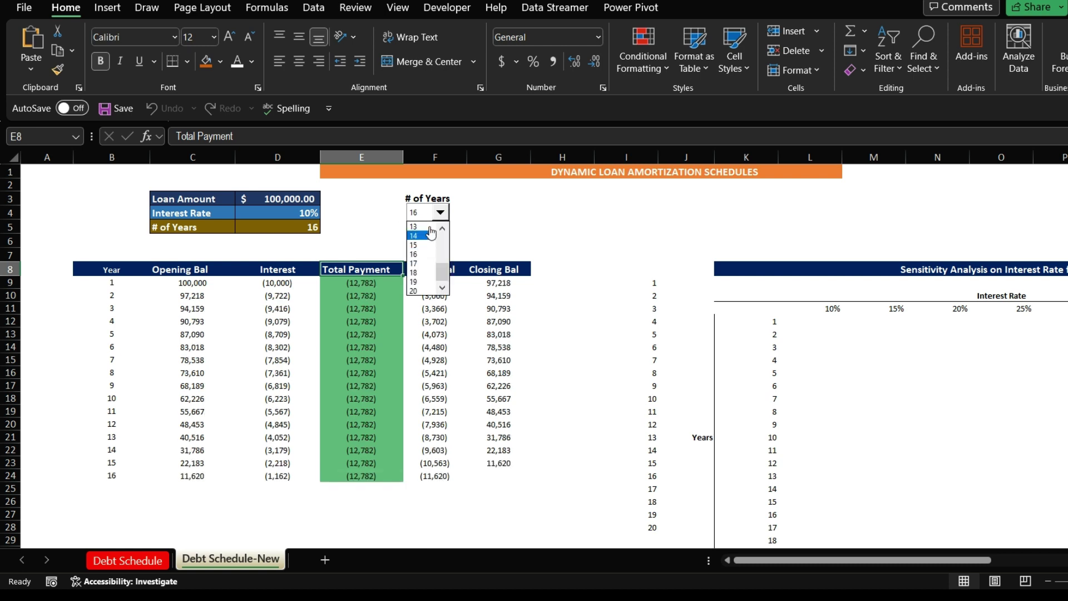
left_click(418, 265)
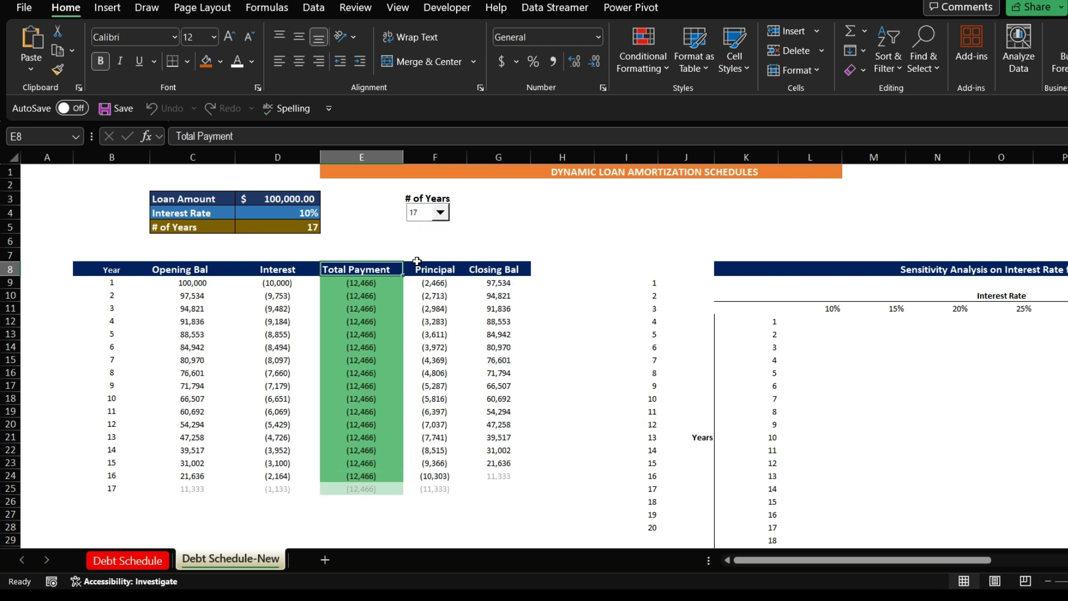
left_click(440, 214)
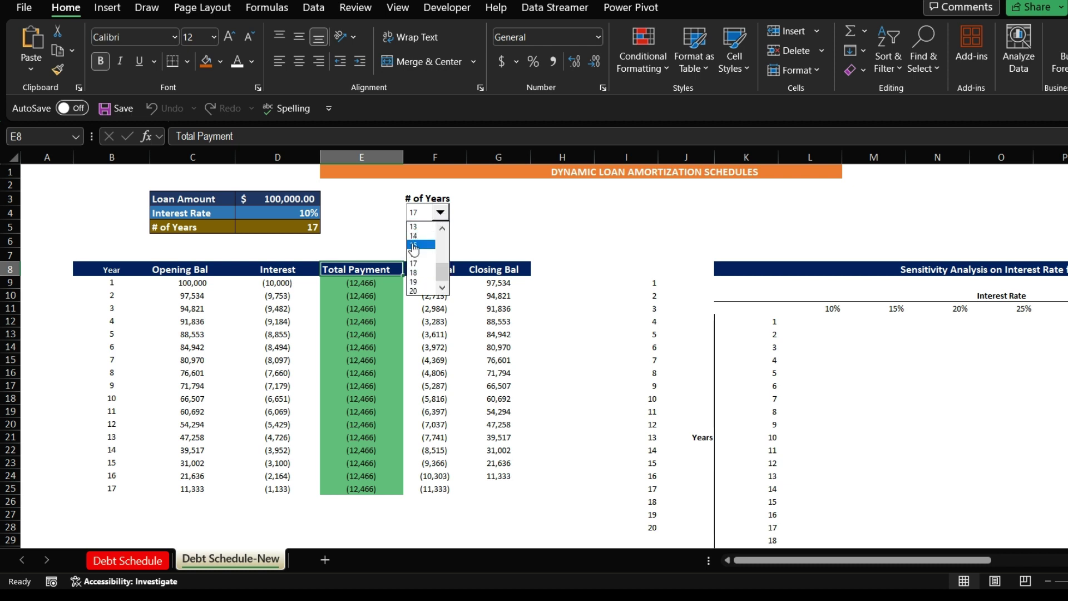
key("Escape")
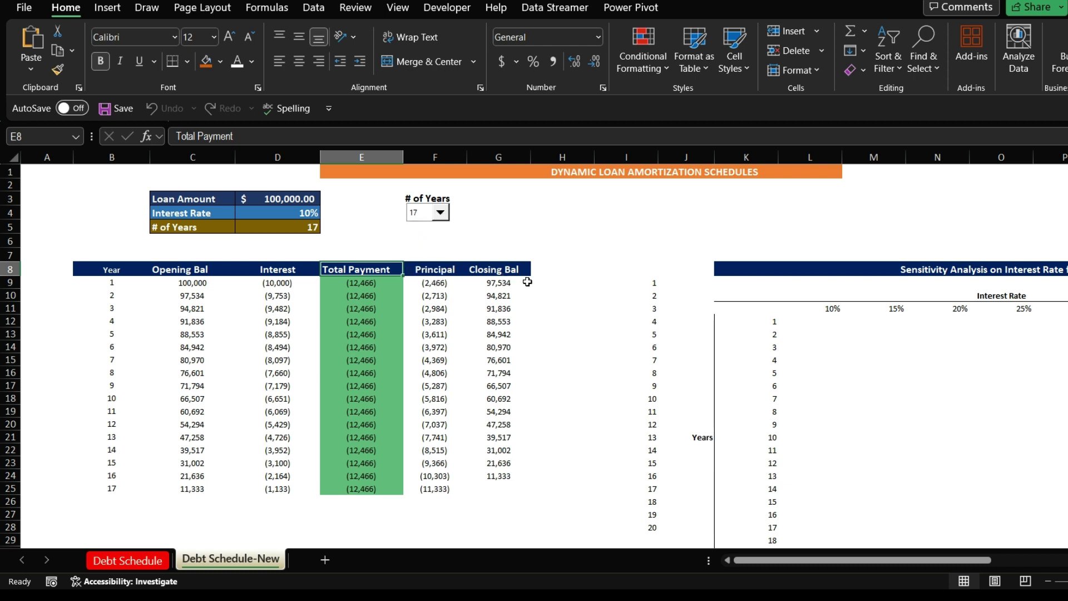
Set the loan term to 20 years with the # of Years drop-down
left_click(440, 213)
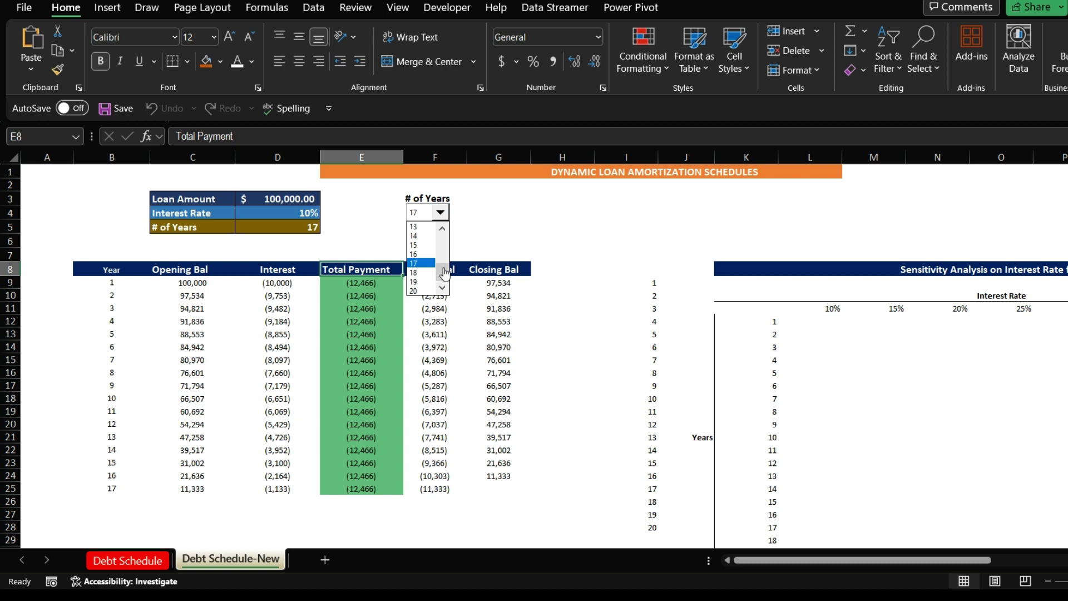
left_click_drag(445, 272, 444, 241)
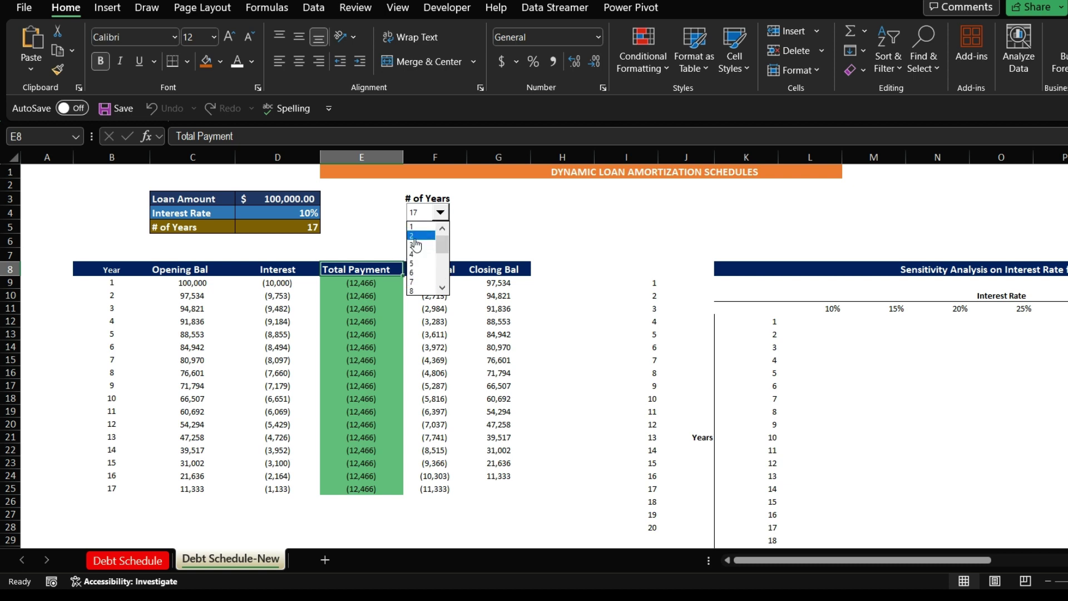
left_click_drag(443, 245, 444, 288)
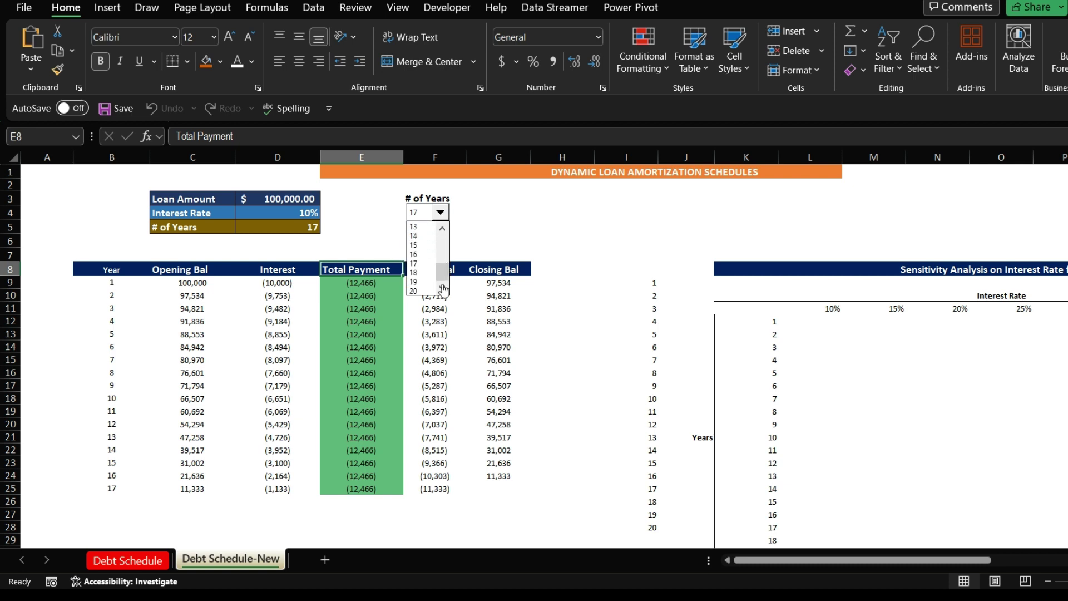
left_click(423, 290)
left_click(747, 254)
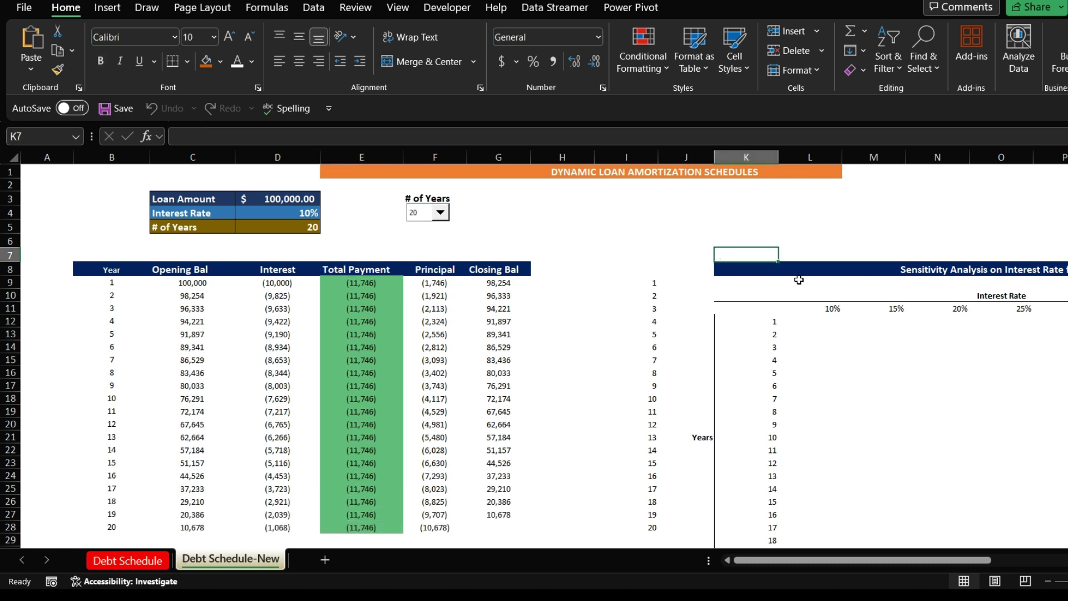
left_click(810, 282)
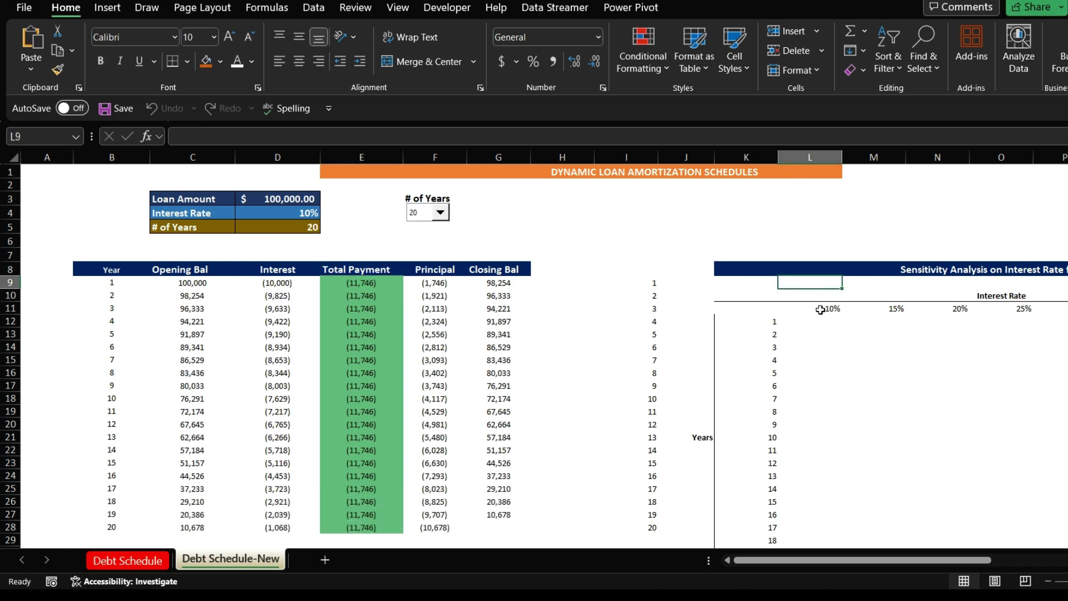
left_click(829, 310)
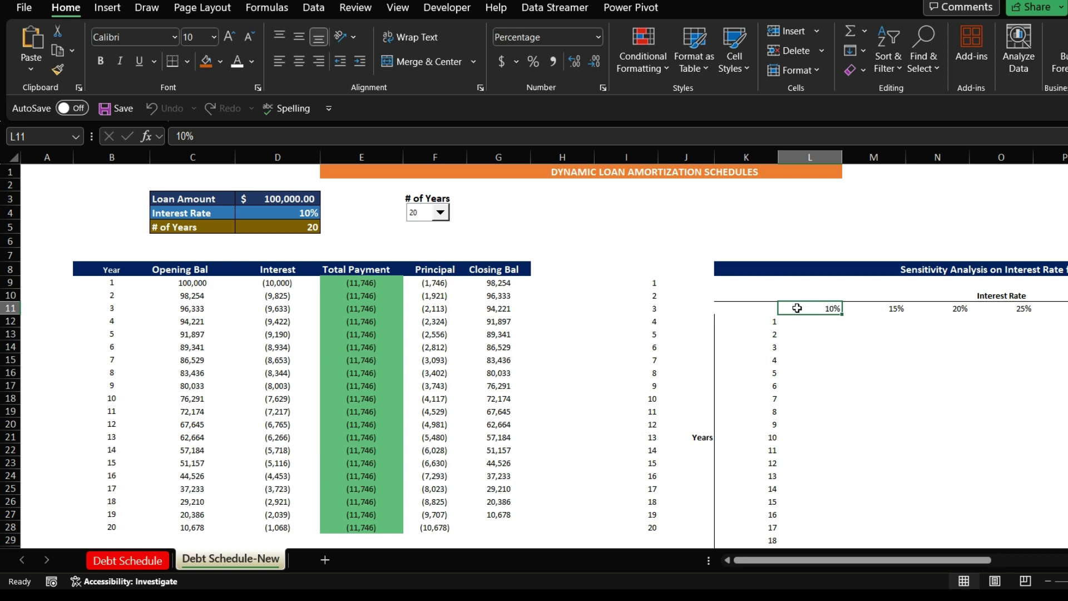
left_click(886, 310)
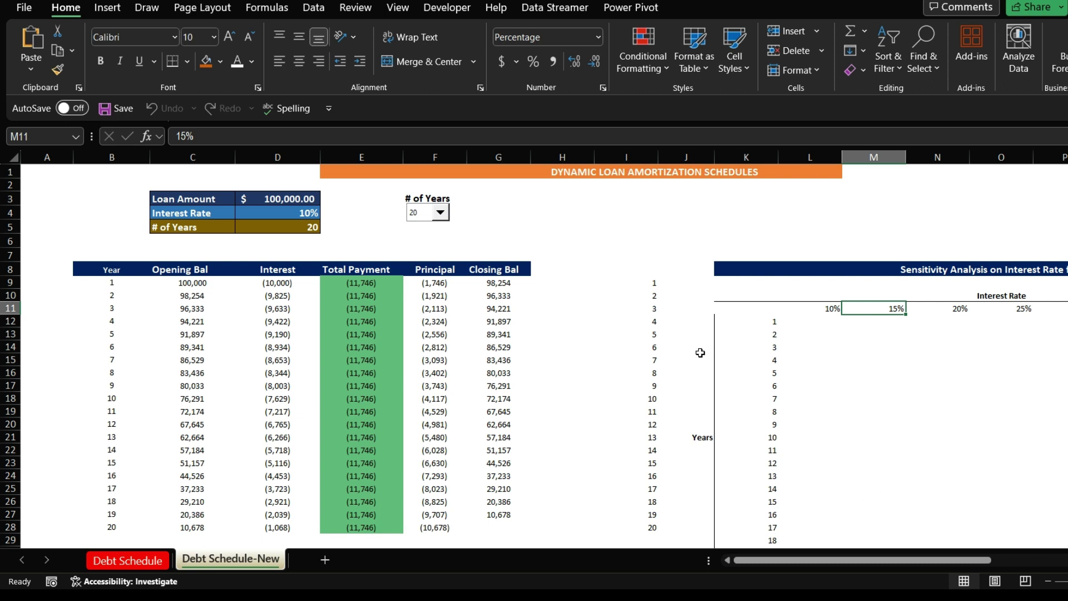
Hide the helper list of years in I9:I29 by making its font white
left_click_drag(654, 296, 652, 403)
key("ctrl+Down")
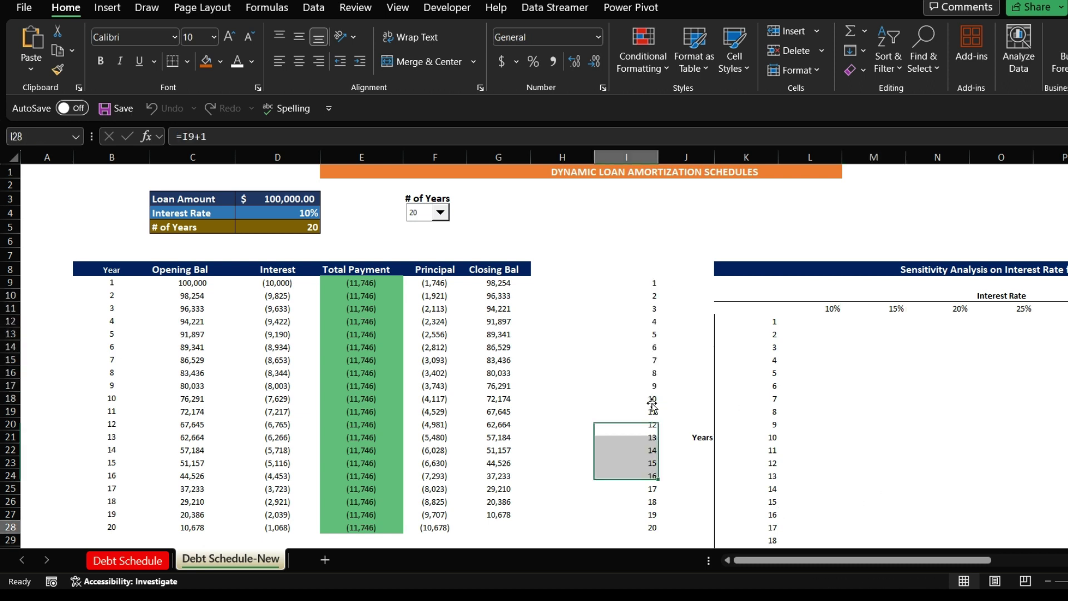
left_click_drag(632, 284, 632, 541)
left_click(238, 64)
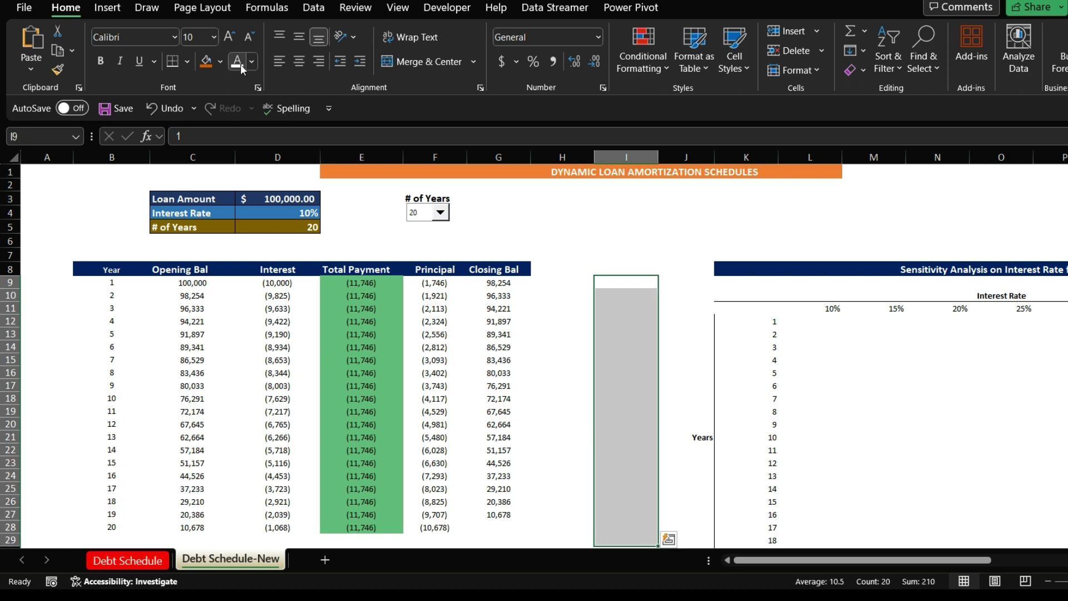
left_click(695, 305)
left_click(829, 333)
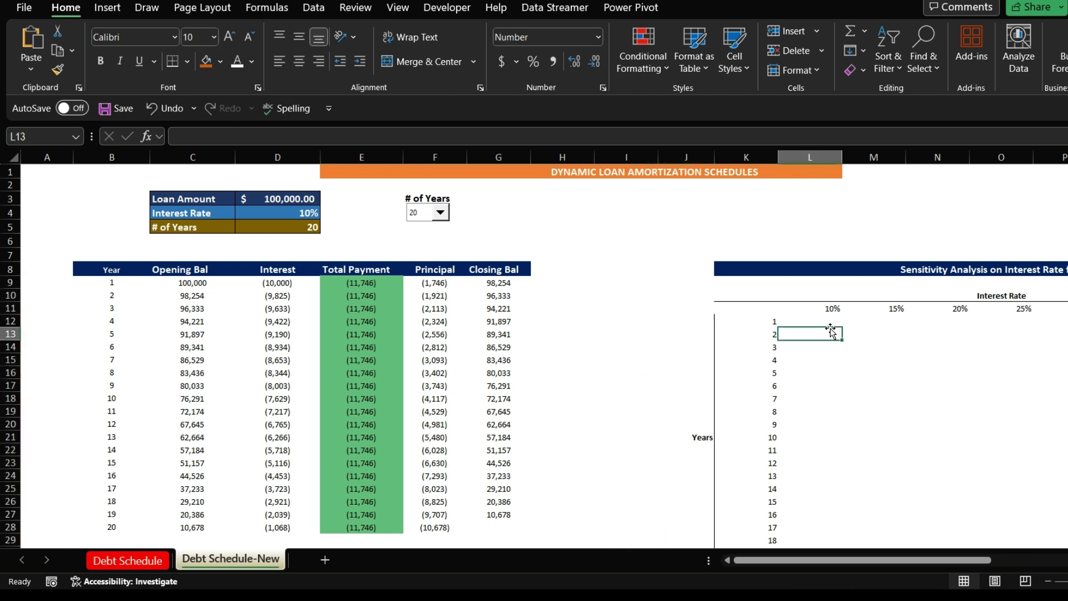
Examine the layout of the empty sensitivity analysis table, across its interest rate columns and year rows
left_click(903, 272)
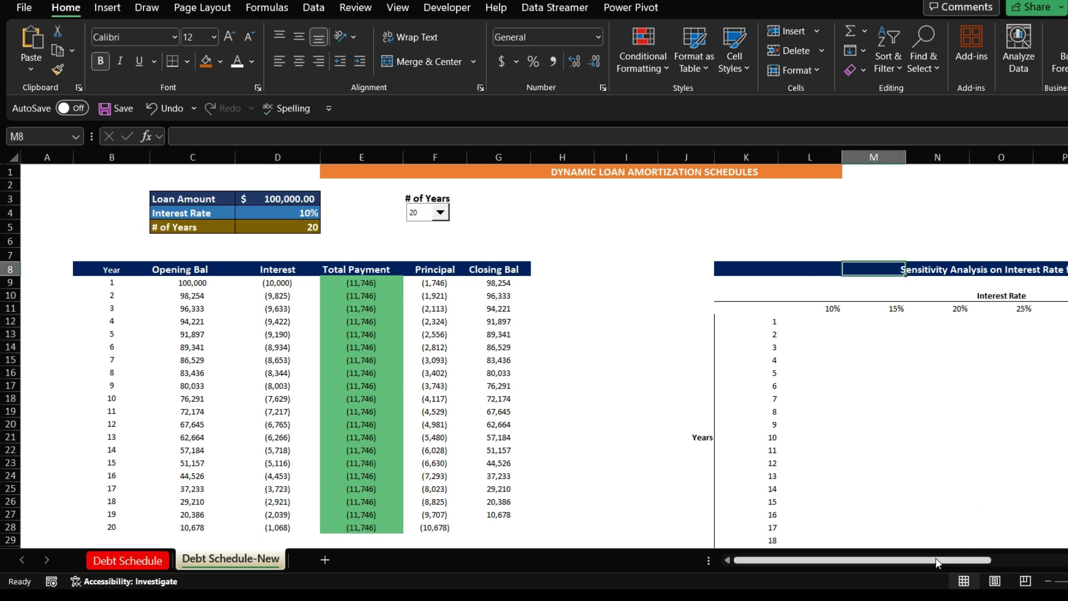
left_click(1064, 560)
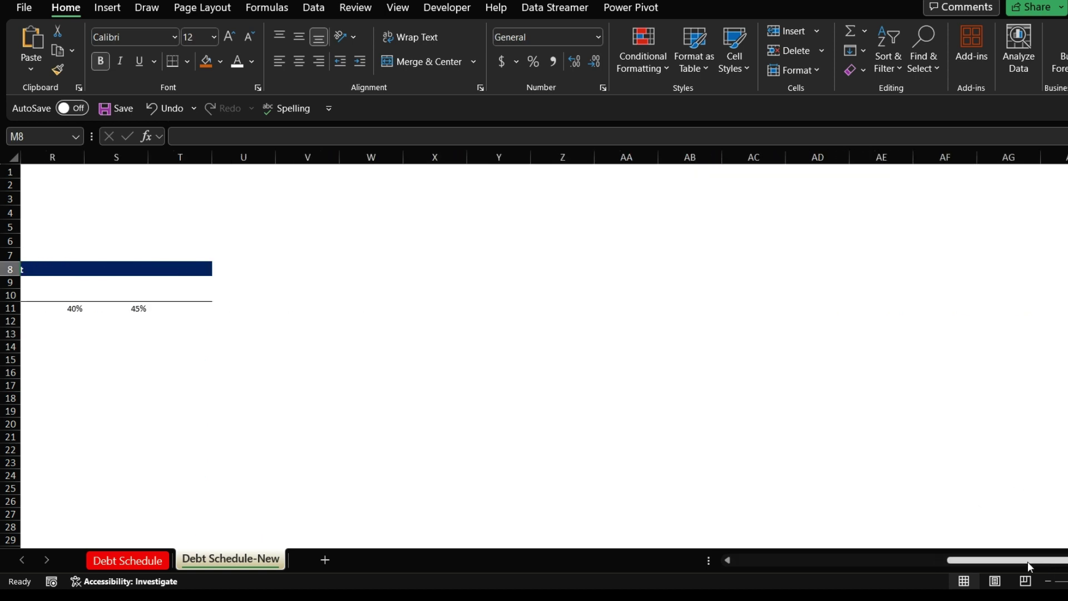
left_click_drag(1022, 560, 826, 565)
left_click(852, 398)
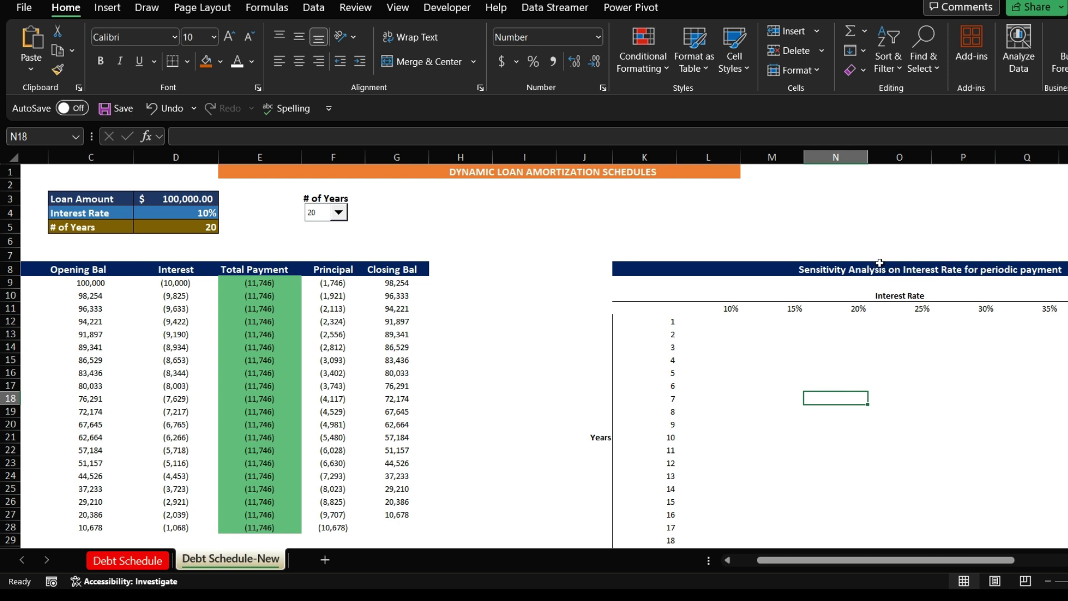
left_click(736, 309)
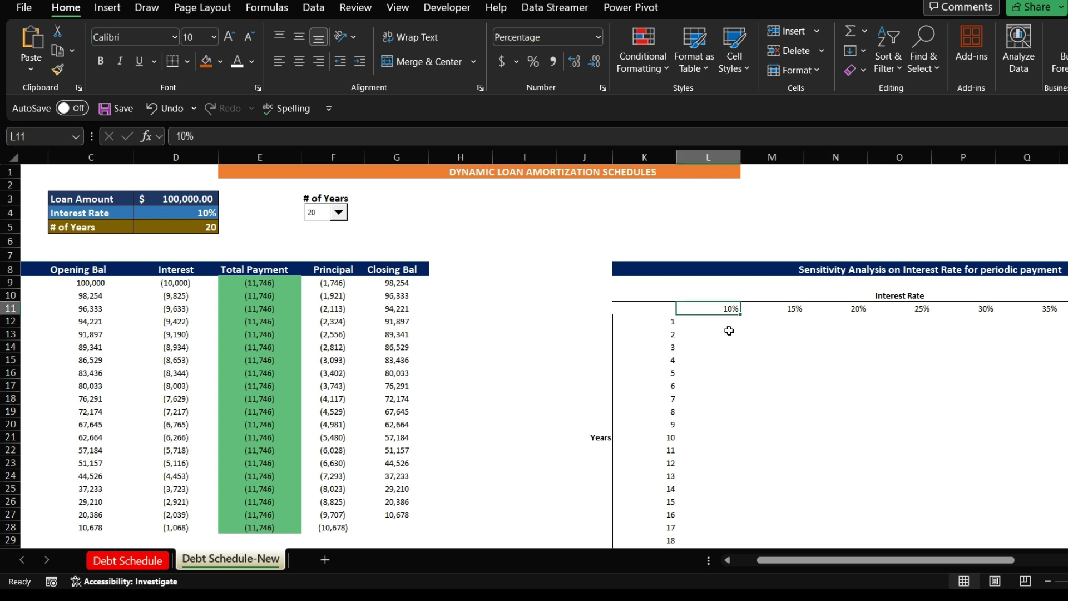
left_click(729, 331)
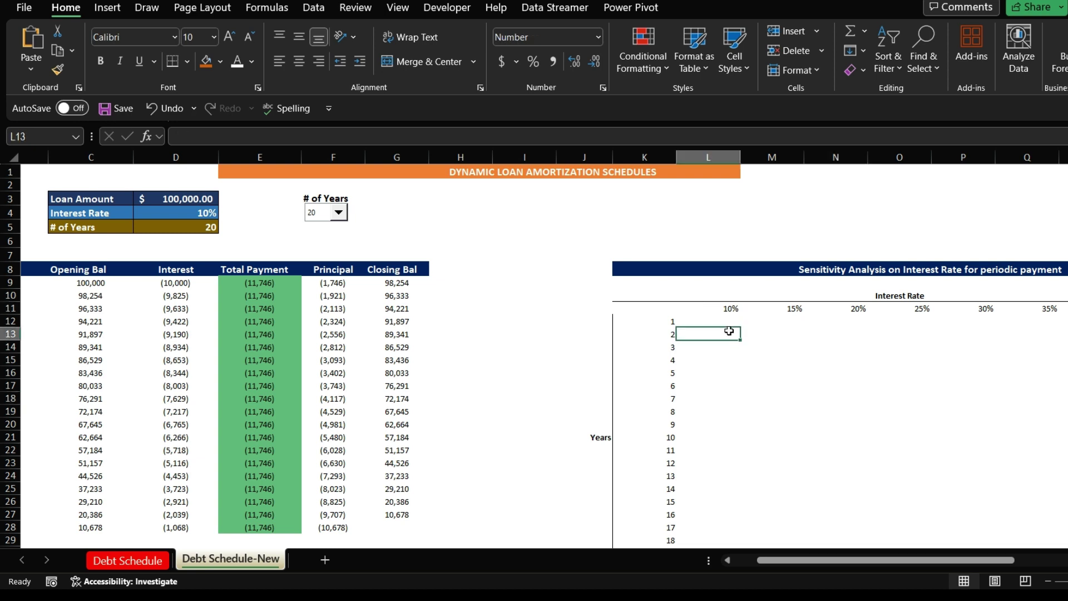
left_click(793, 320)
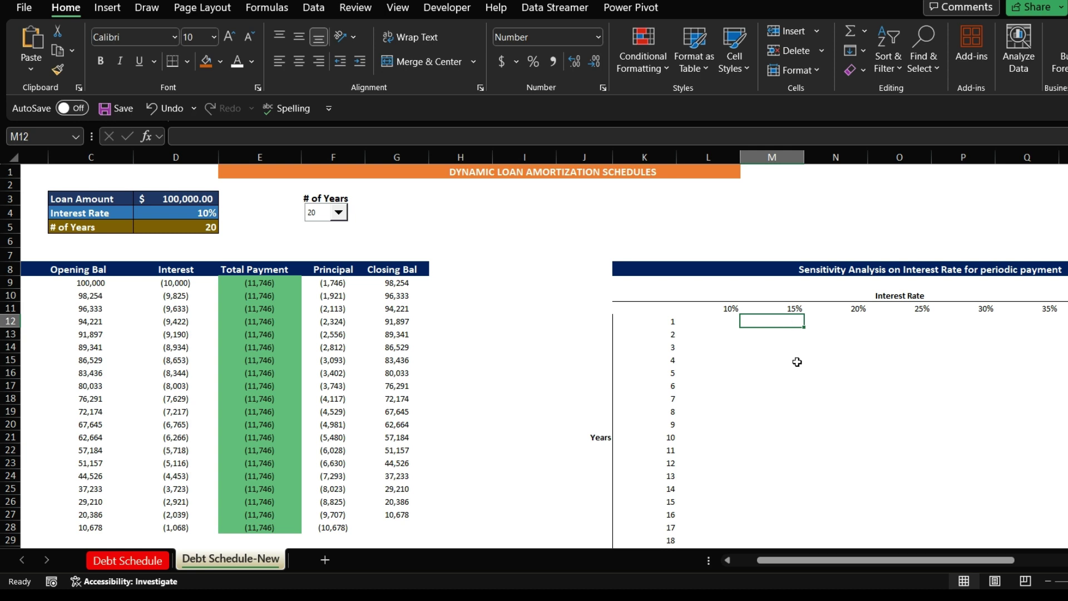
left_click(797, 477)
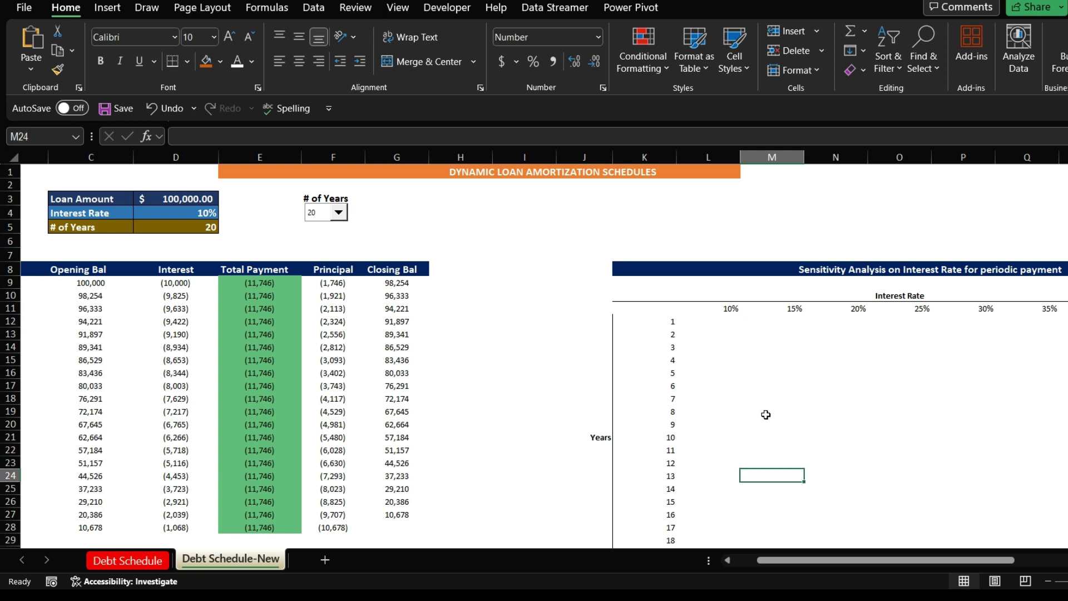
left_click(786, 321)
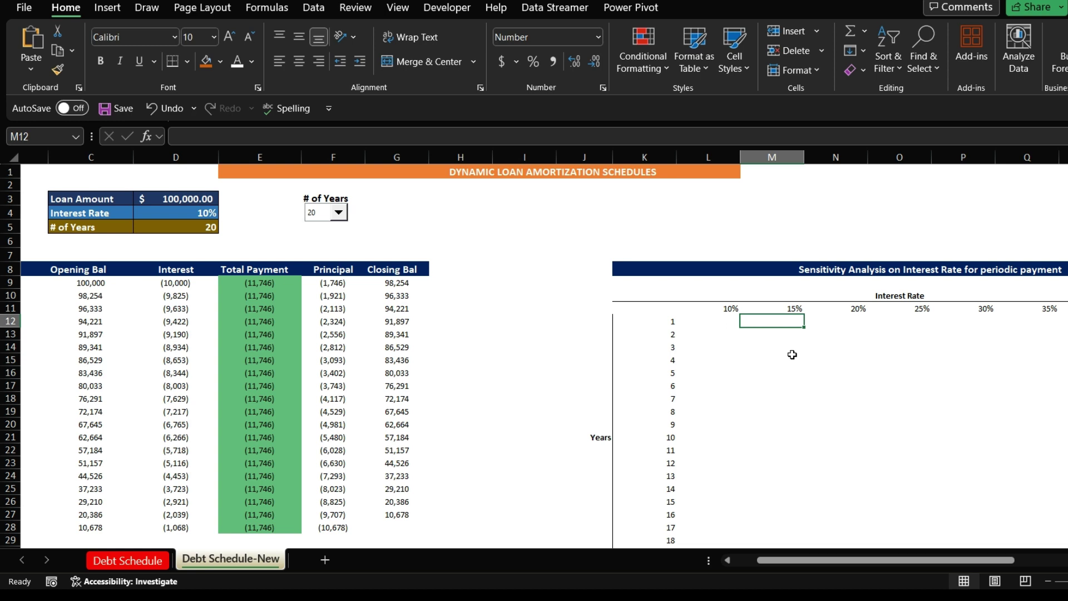
left_click(854, 322)
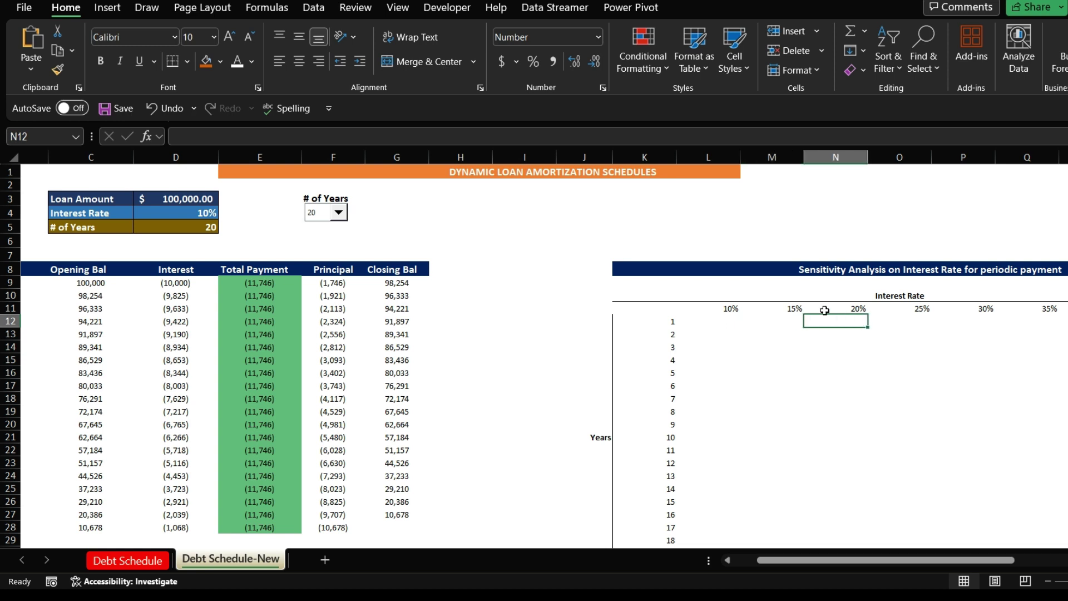
left_click(928, 324)
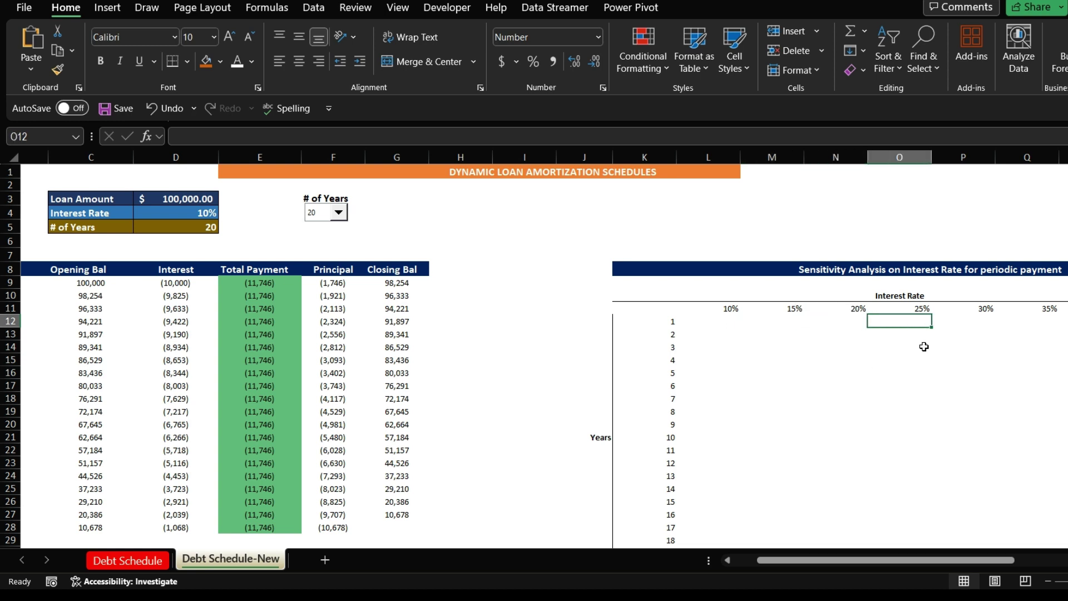
left_click(641, 308)
left_click(769, 345)
left_click(906, 357)
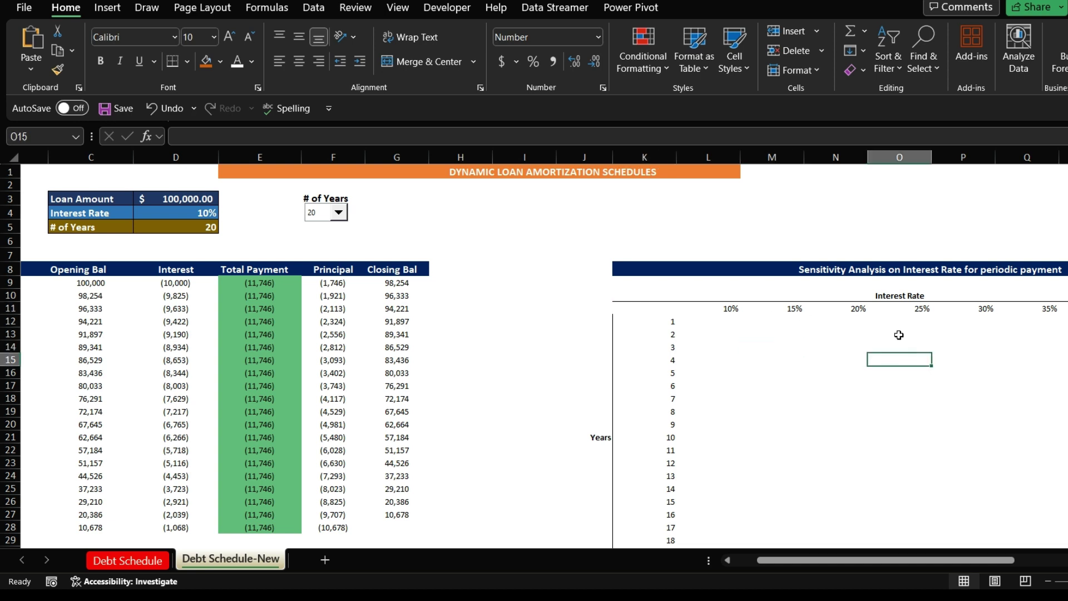
left_click(928, 324)
left_click(960, 446)
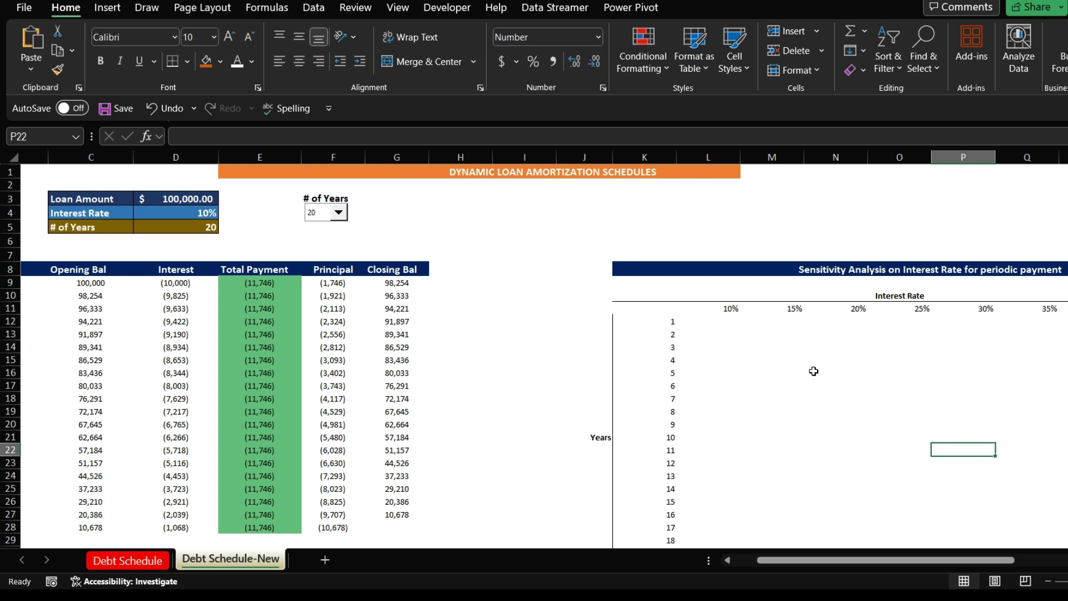
Review the corner cell K11 and the interest rate headings along row 11 of the sensitivity table
left_click(655, 307)
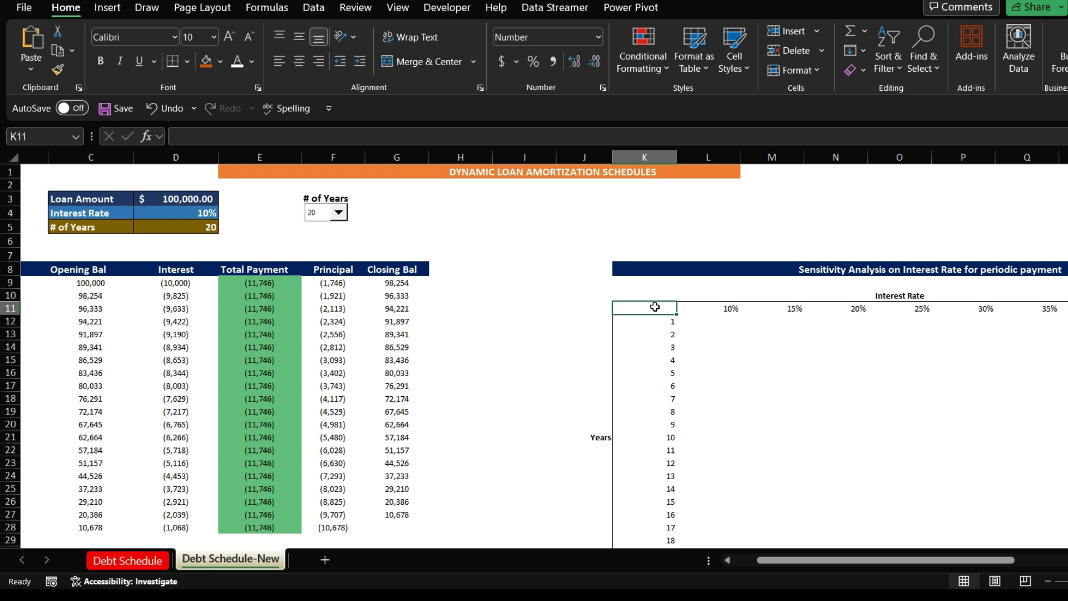
left_click_drag(702, 306, 1065, 309)
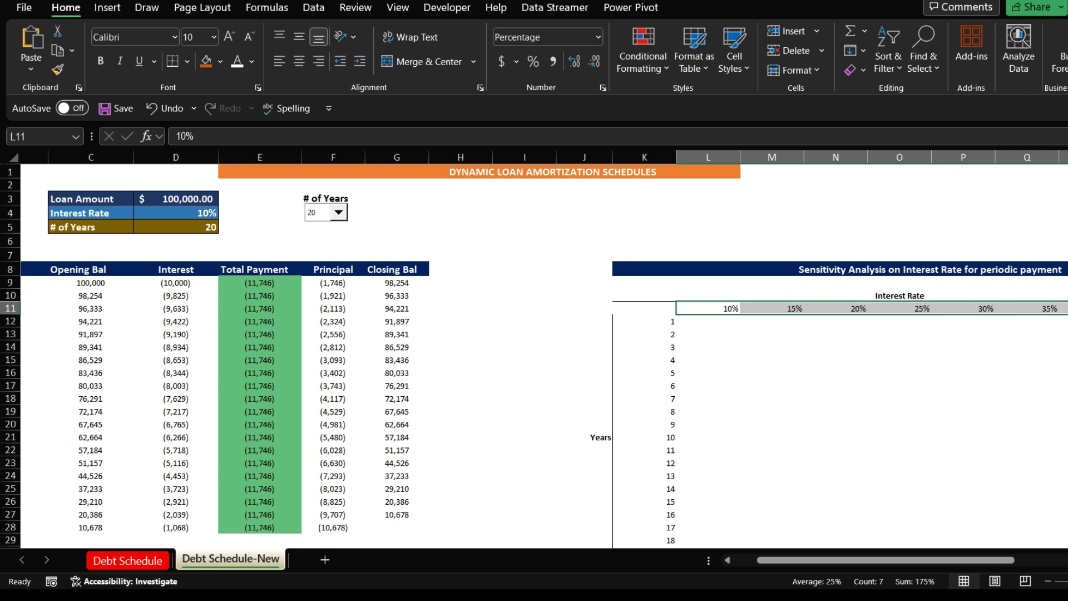
left_click(890, 296)
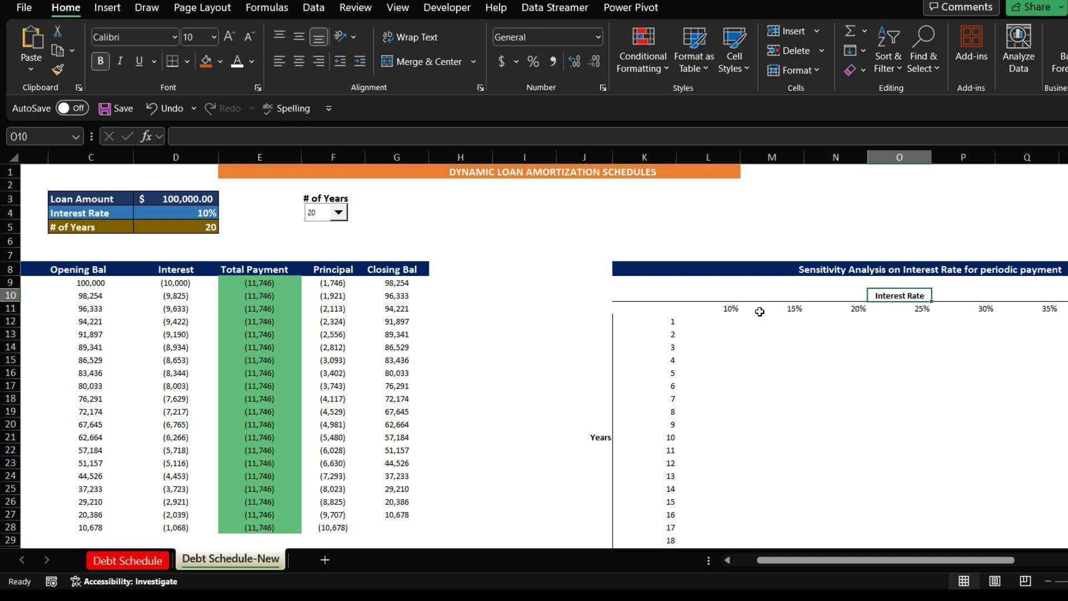
left_click(736, 310)
left_click(779, 308)
left_click(861, 307)
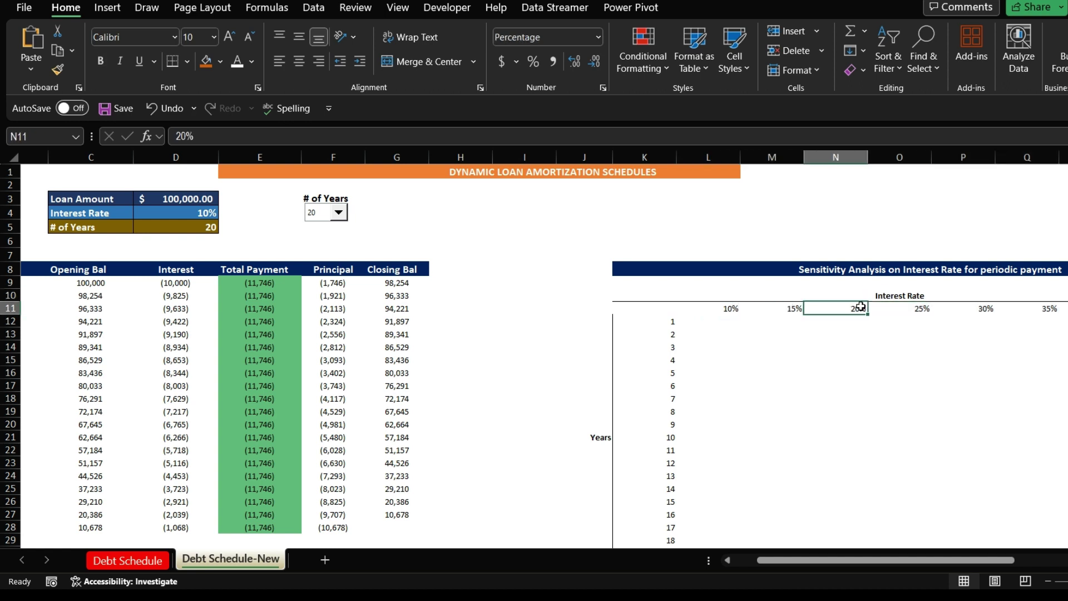
left_click(927, 298)
left_click(990, 318)
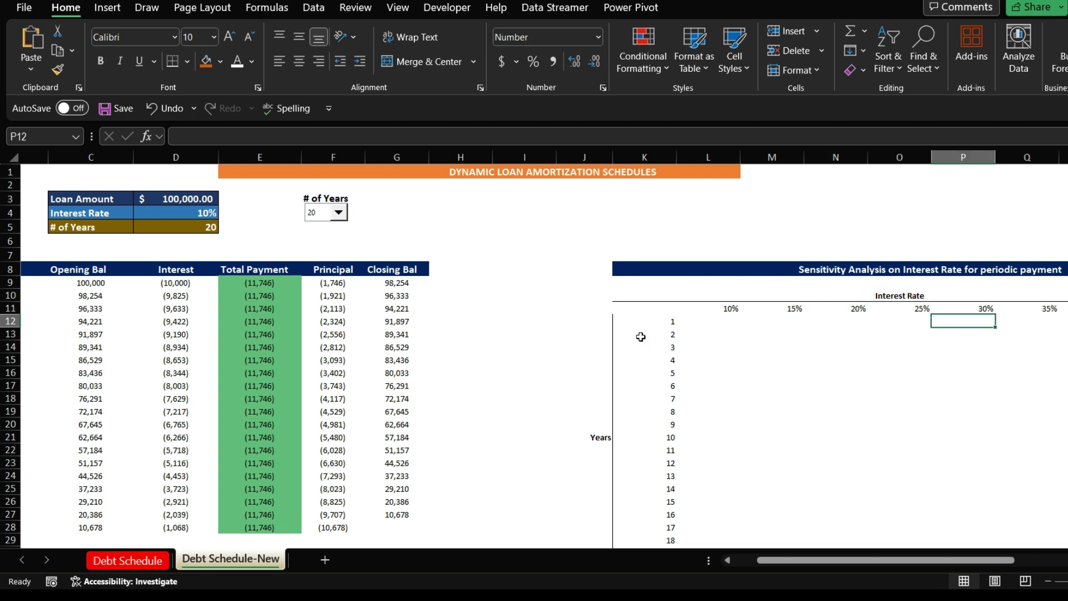
Compare the sensitivity table's years in K12:K31 with the schedule's Year column in B9:B28
left_click_drag(661, 325, 650, 521)
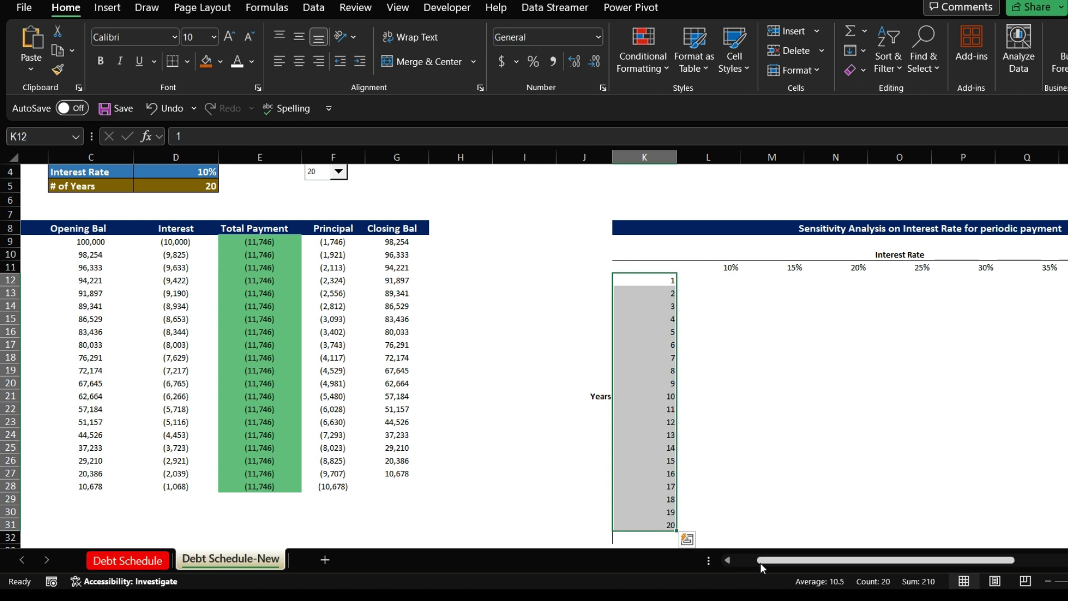
left_click_drag(760, 563, 697, 558)
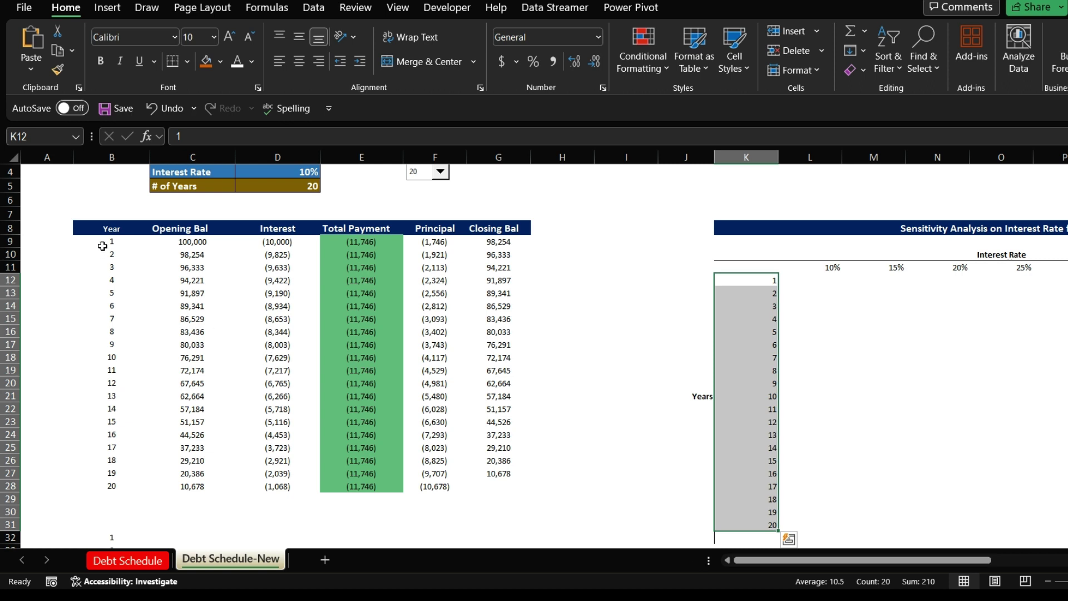
left_click_drag(103, 246, 133, 491)
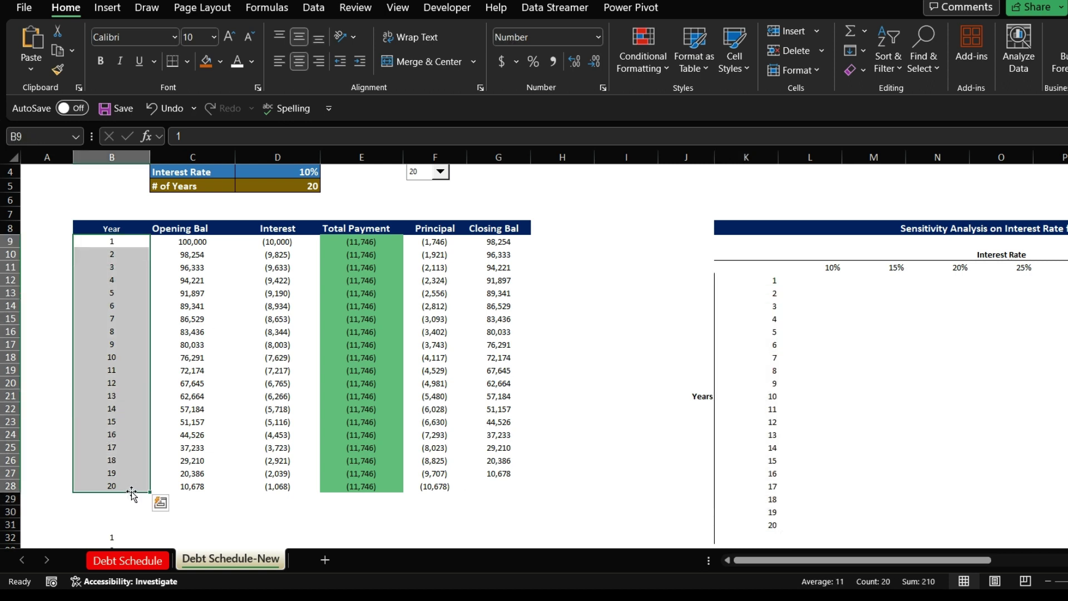
left_click(638, 400)
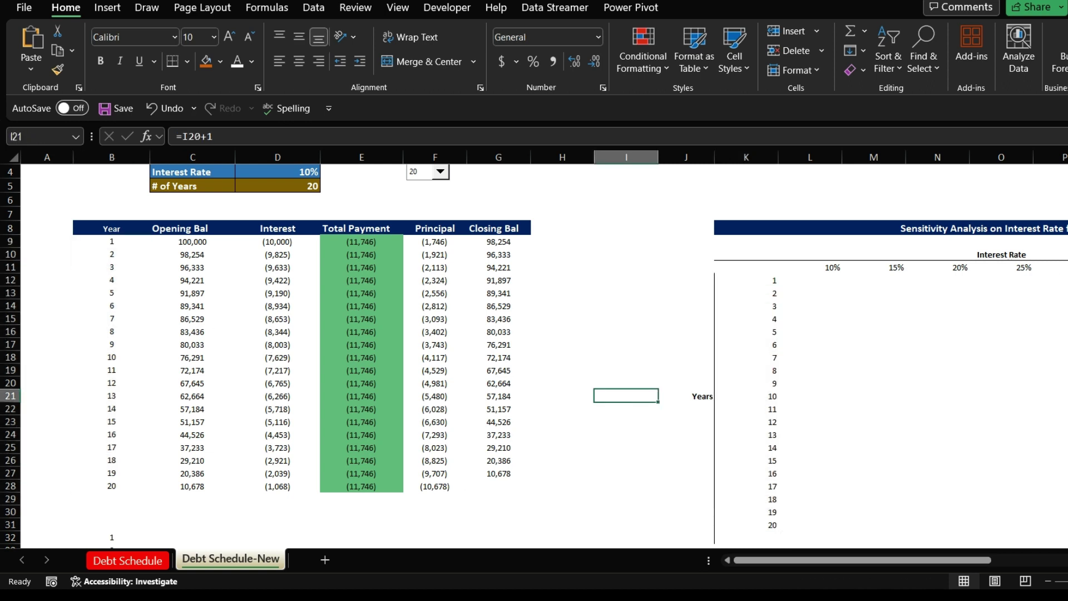
Link the sensitivity table's corner cell K11 to the schedule's first Total Payment with =E9
scroll(886, 254, "up", 1)
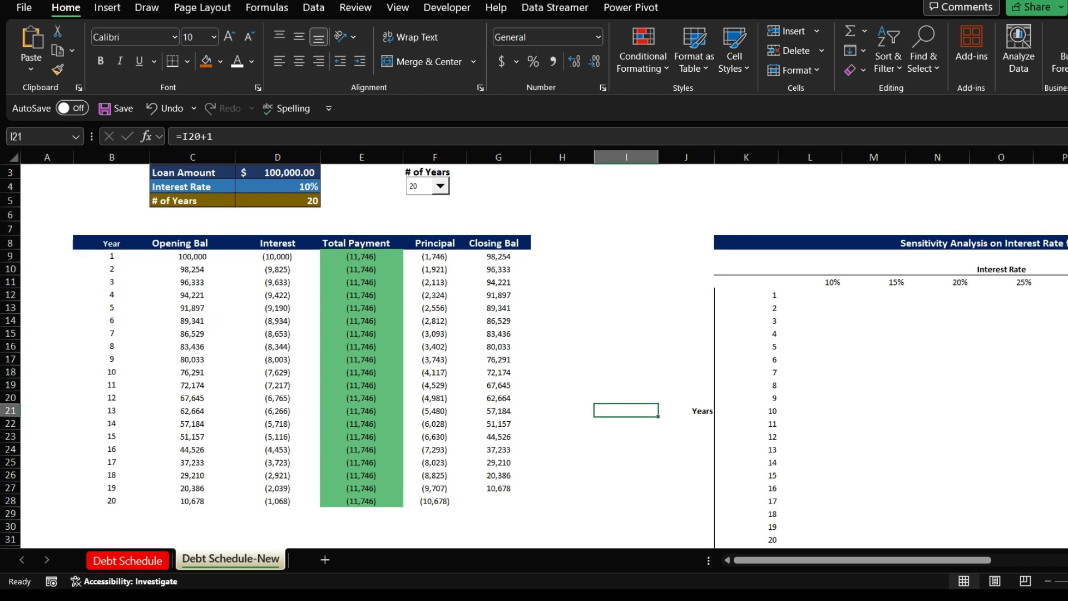
left_click(754, 290)
left_click(741, 284)
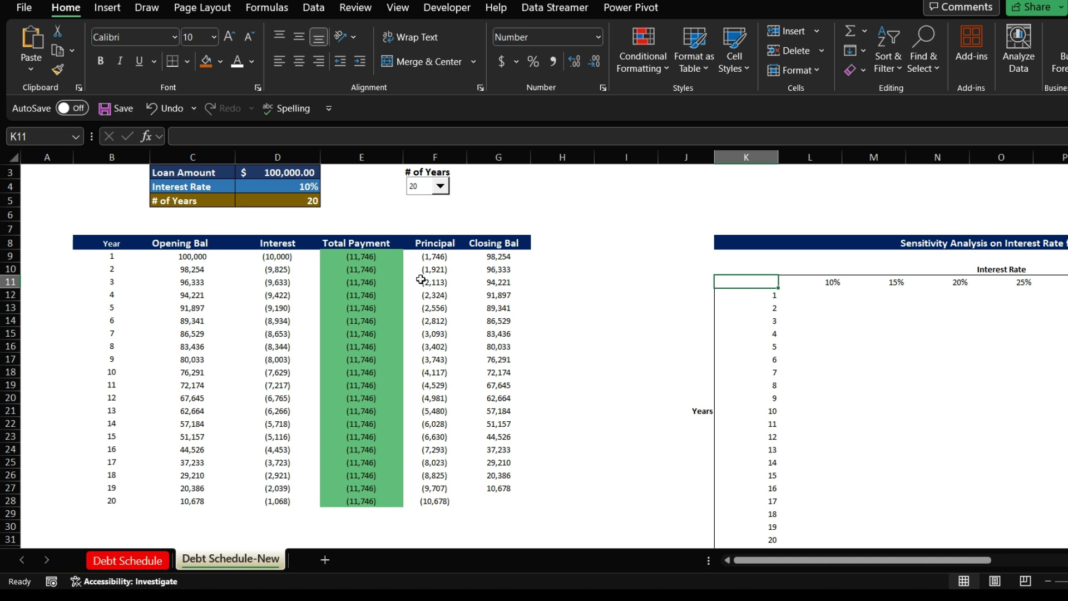
left_click(361, 279)
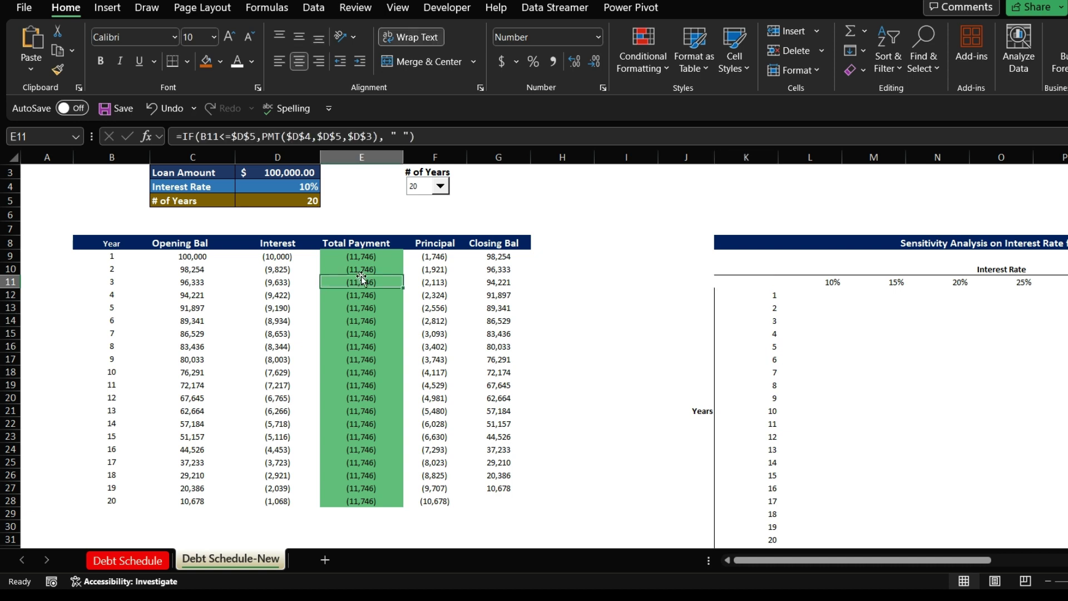
left_click(765, 284)
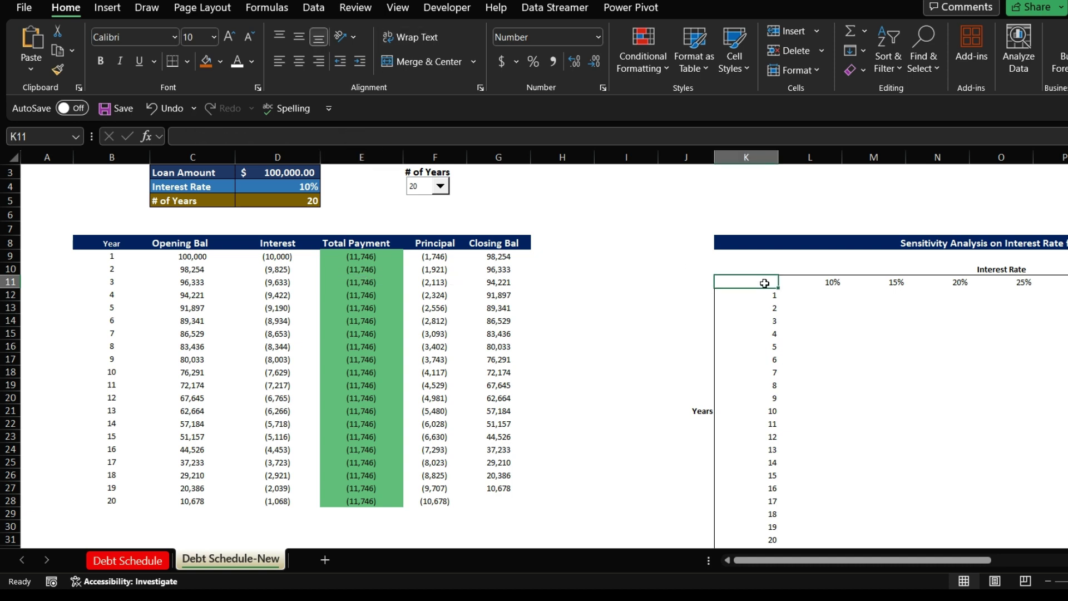
type("=")
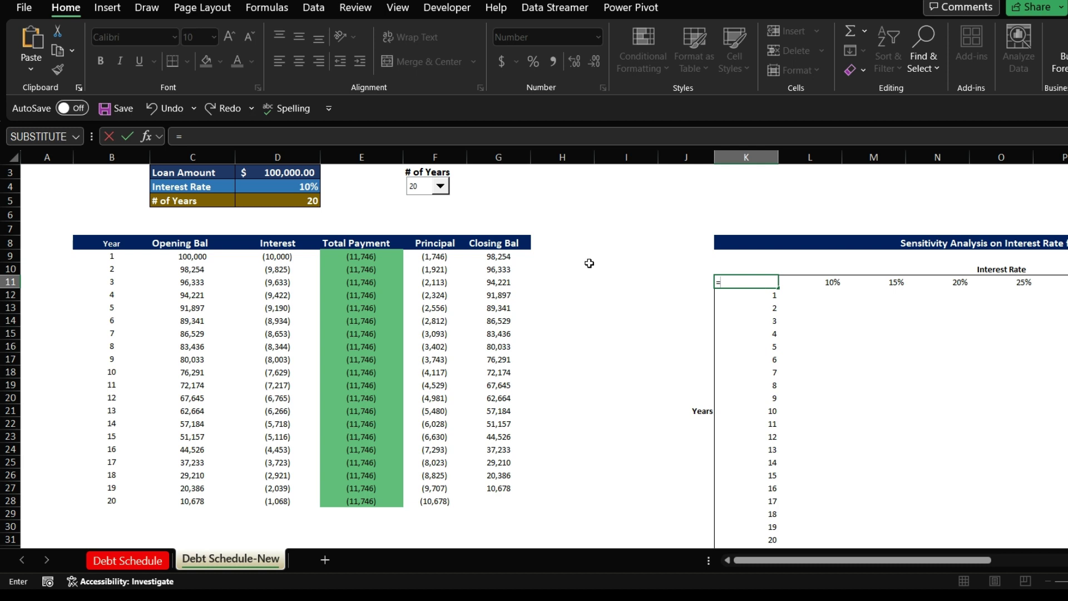
left_click(362, 252)
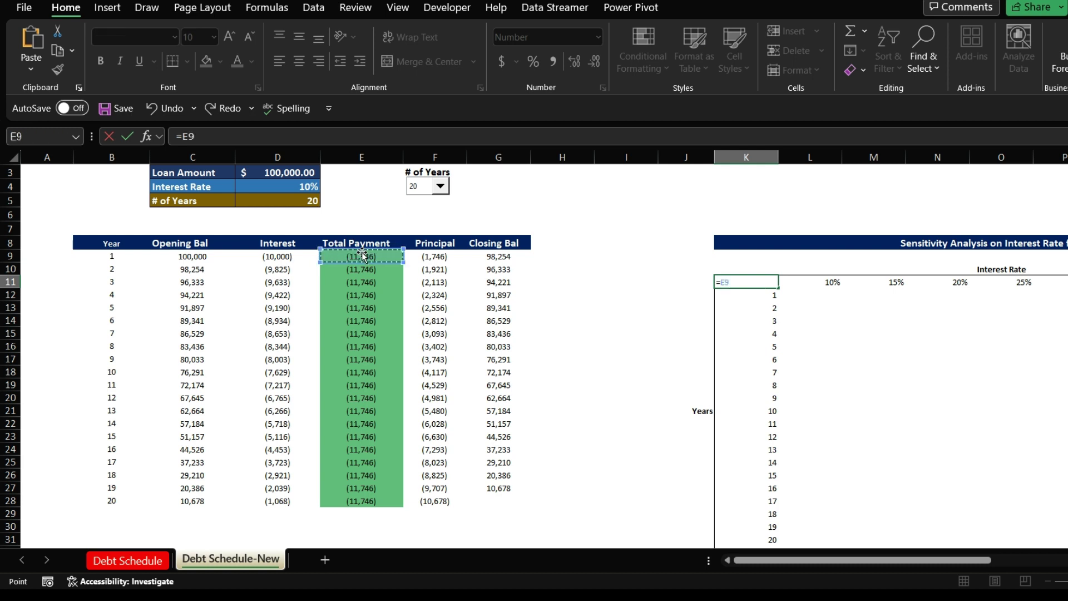
key("Return")
left_click(651, 356)
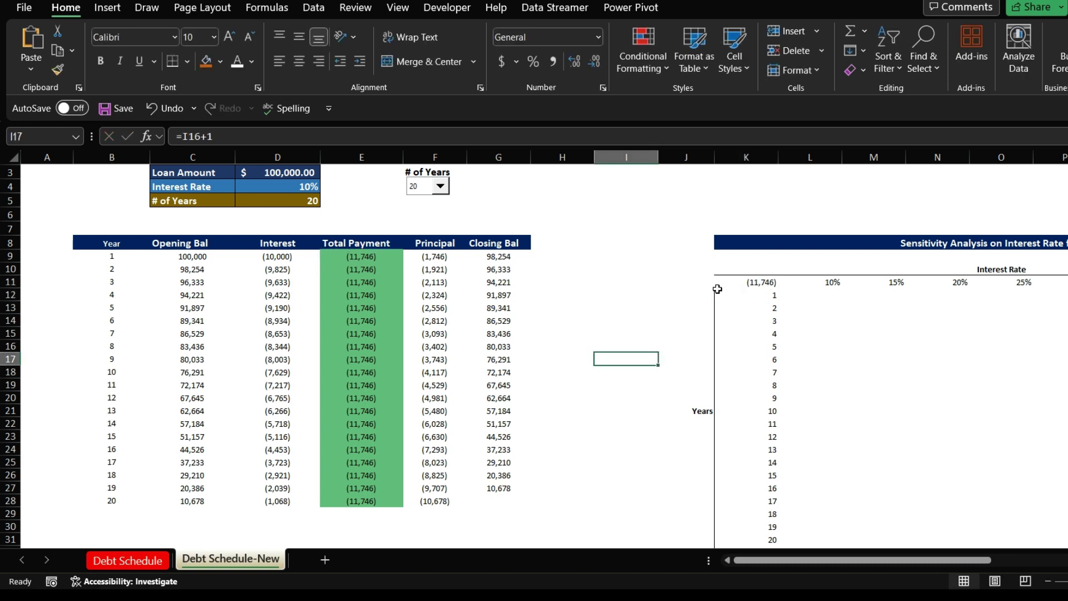
Check the linked corner cell K11 against the adjacent interest rate headings and the first empty result cell
left_click(741, 284)
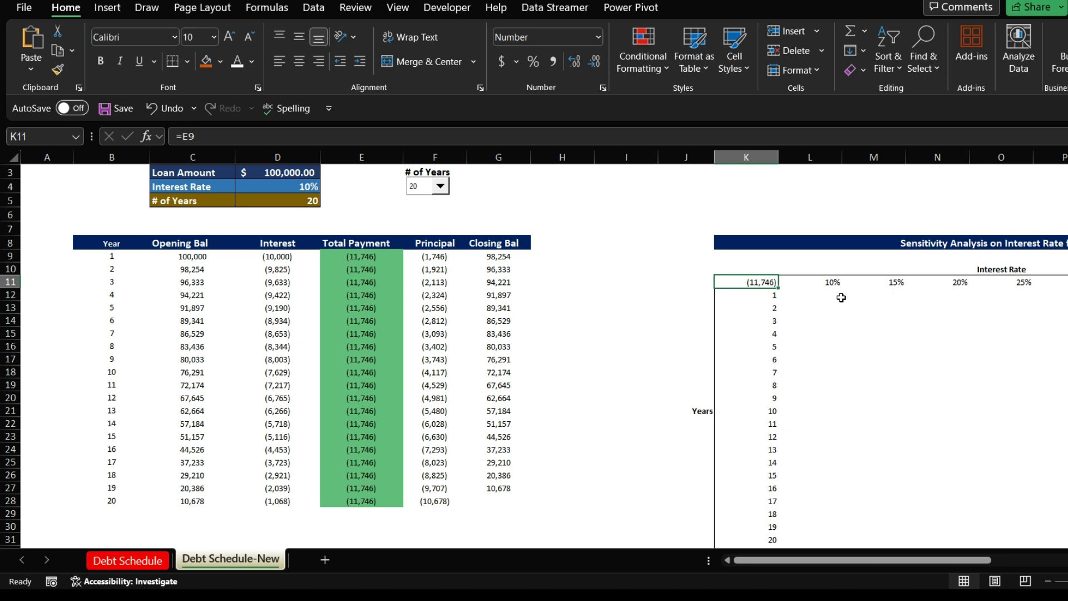
left_click(874, 322)
left_click(756, 284)
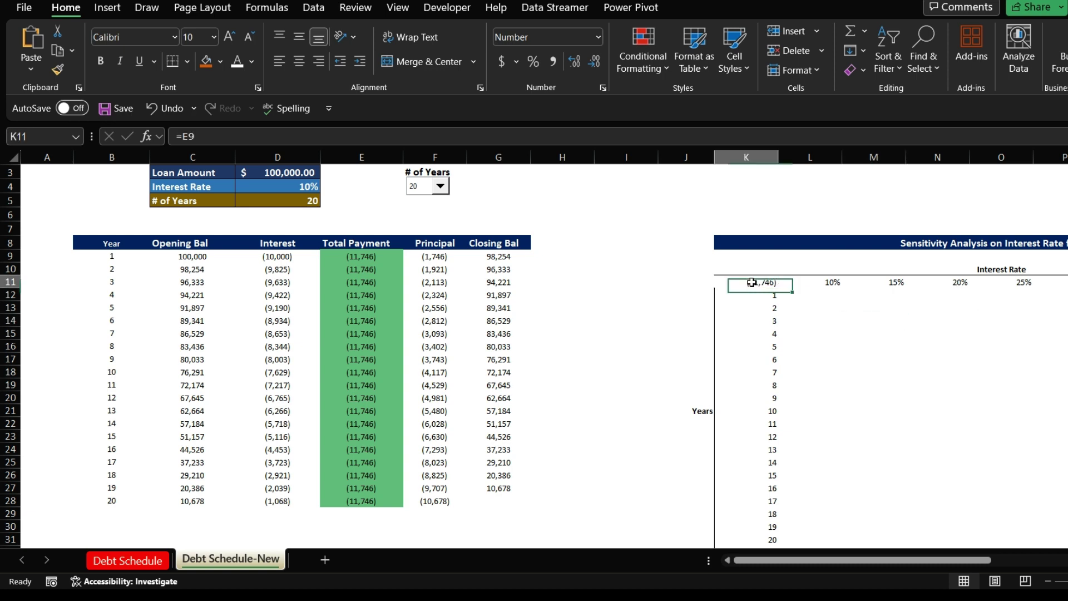
key("Right")
left_click(753, 284)
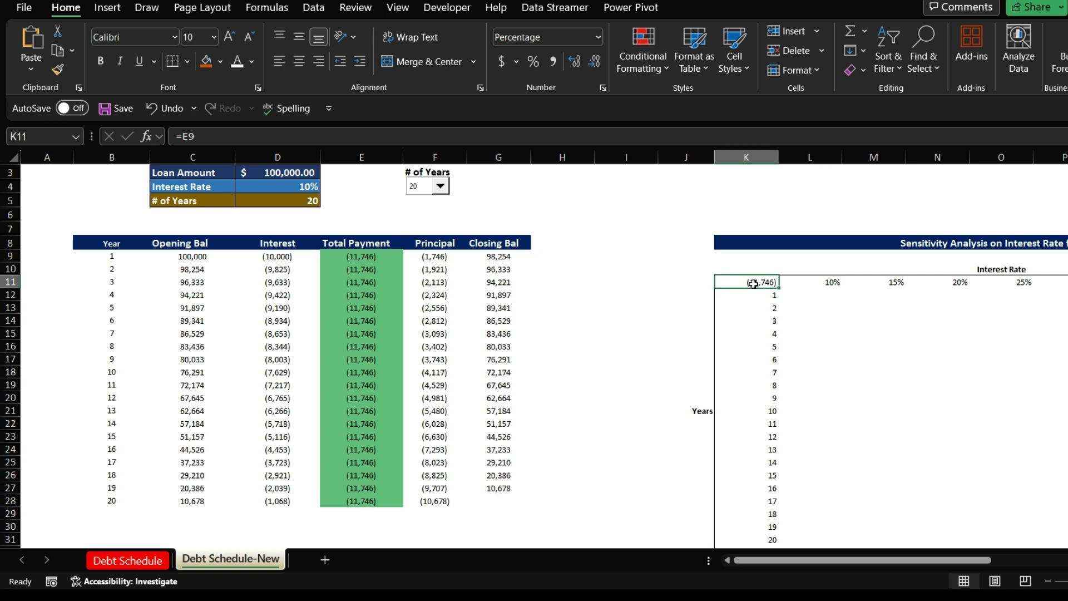
left_click(814, 294)
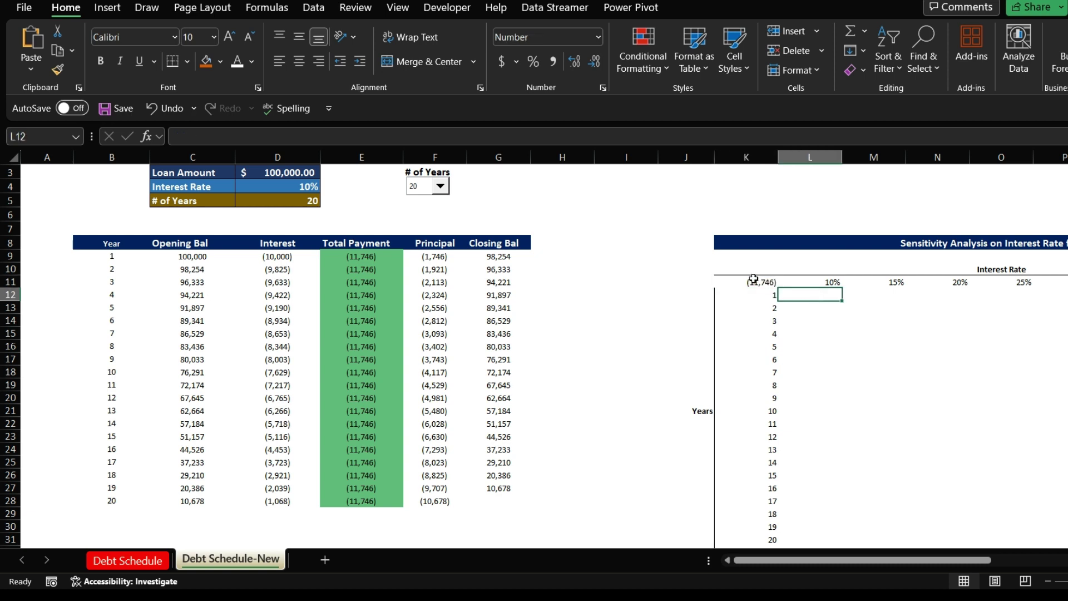
Create a What-If data table over K11:S31, with interest rate D4 as row input and number of years D5 as column input
left_click_drag(753, 279, 1066, 544)
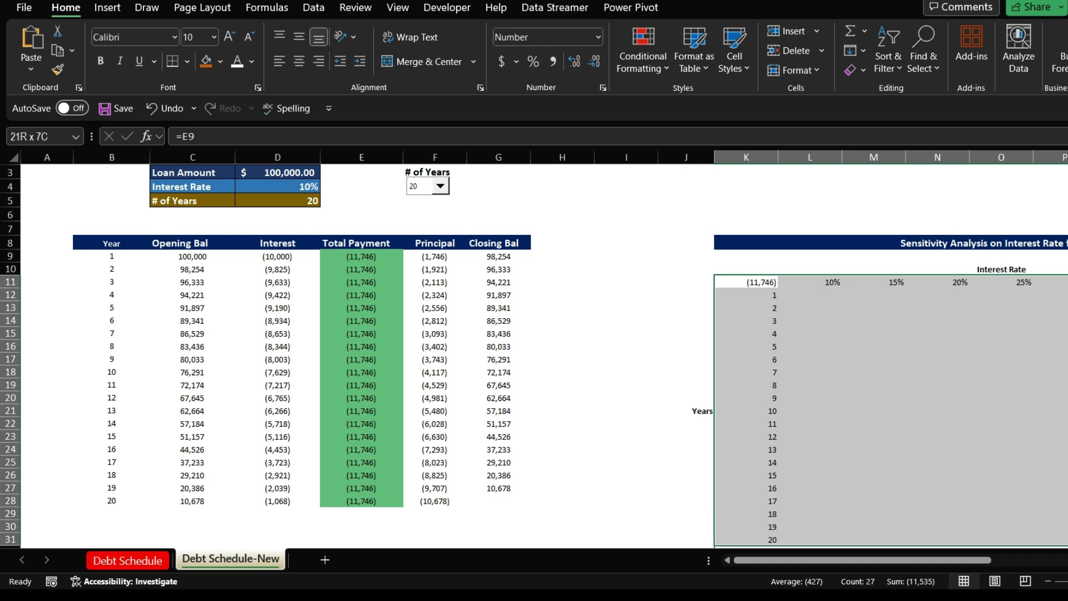
left_click_drag(1066, 544, 1066, 497)
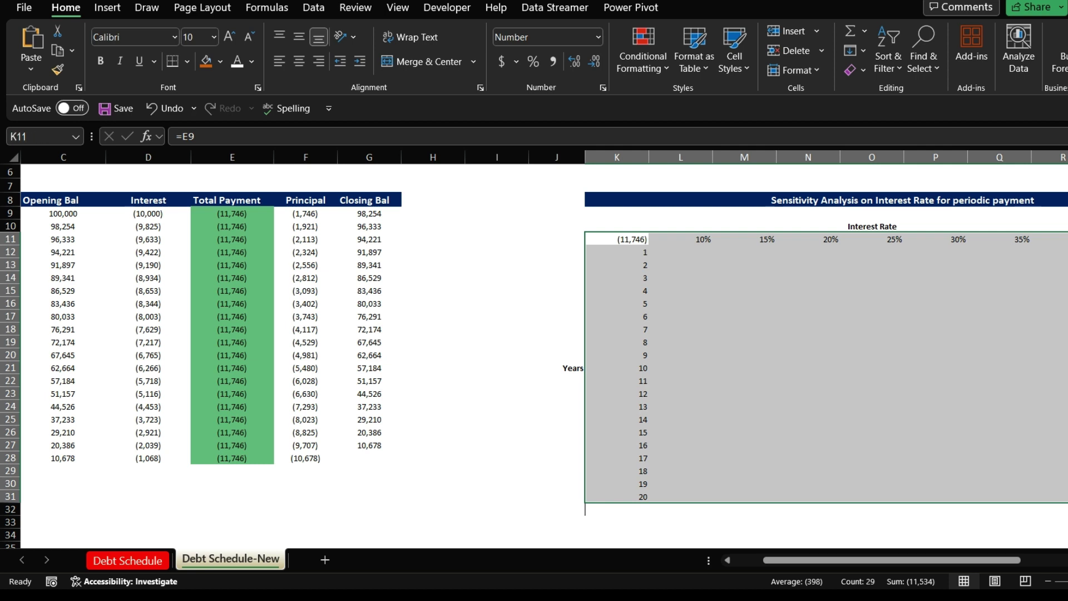
scroll(534, 356, "up", 1)
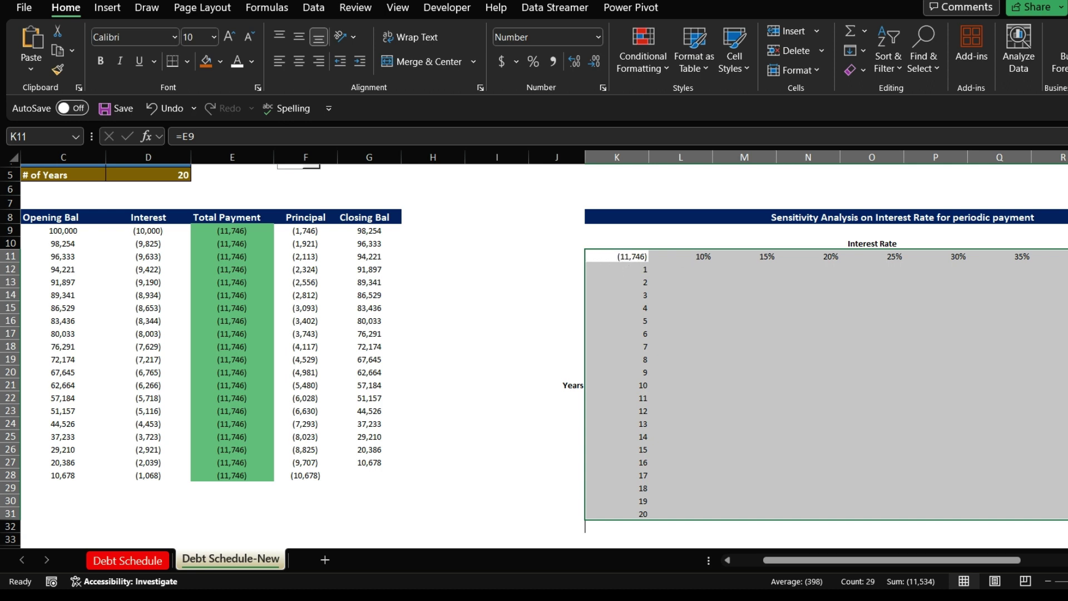
scroll(534, 356, "up", 2)
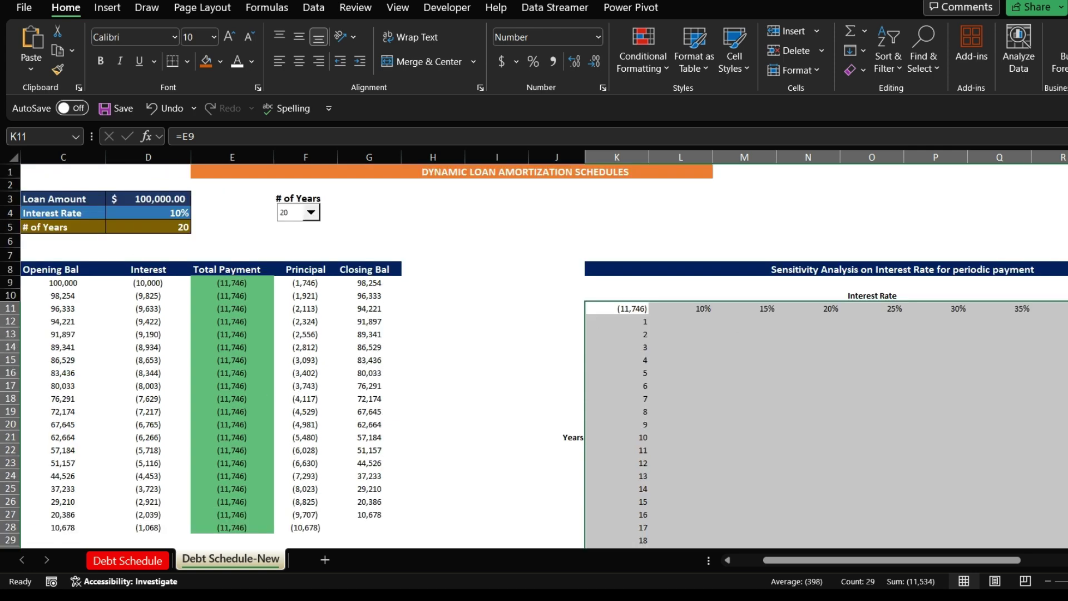
left_click(314, 9)
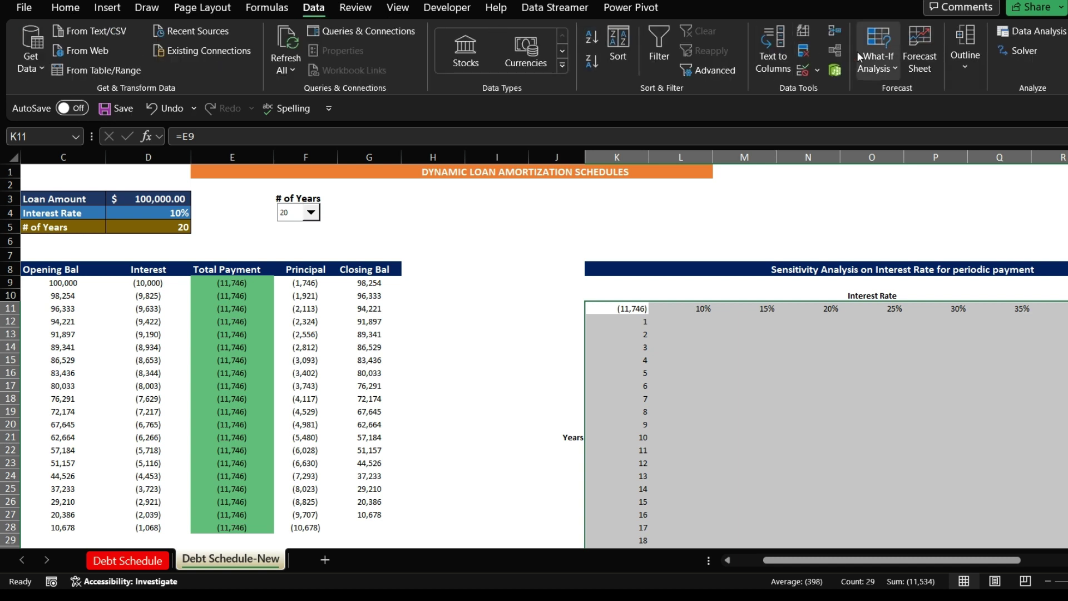
left_click(894, 66)
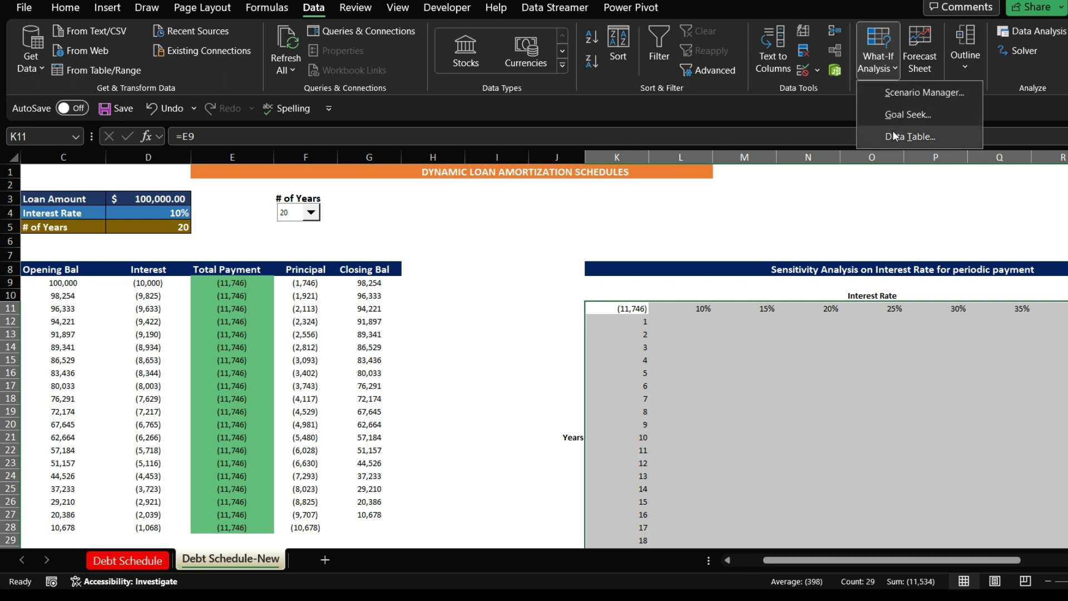
left_click(906, 139)
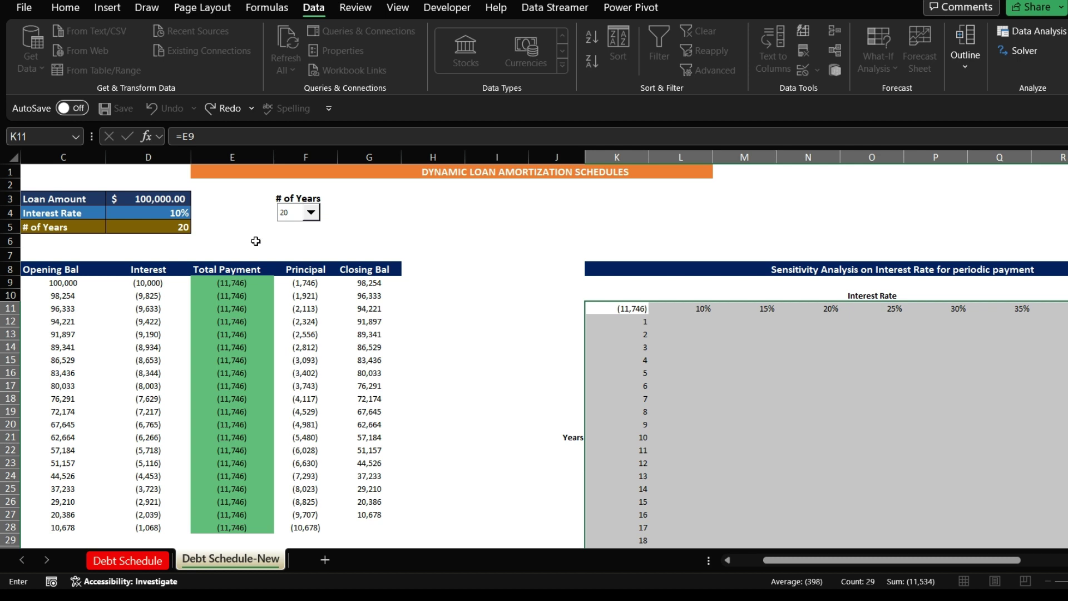
left_click(141, 212)
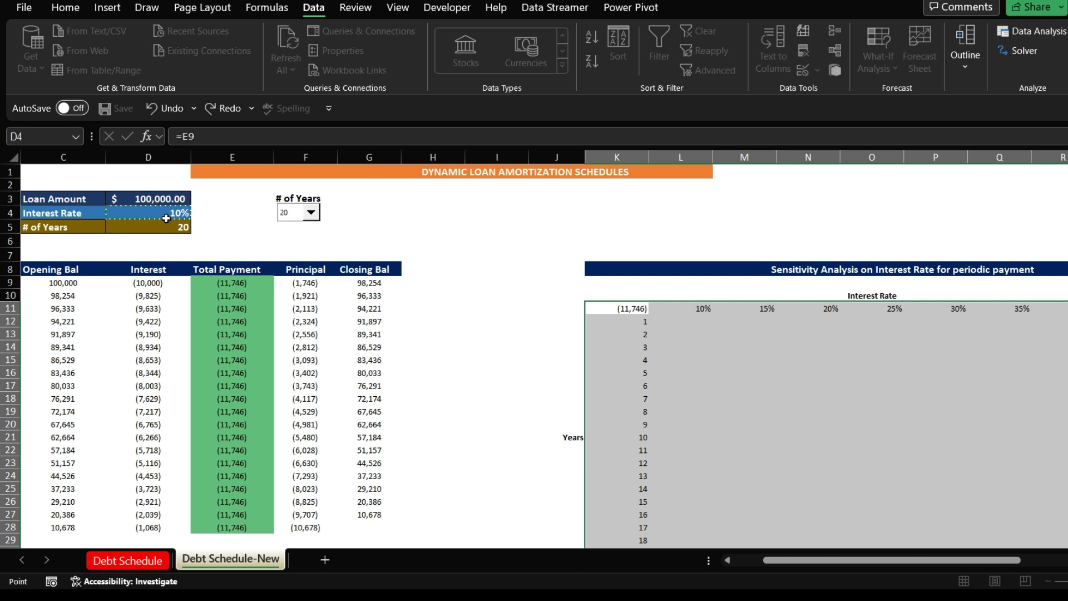
key("Tab")
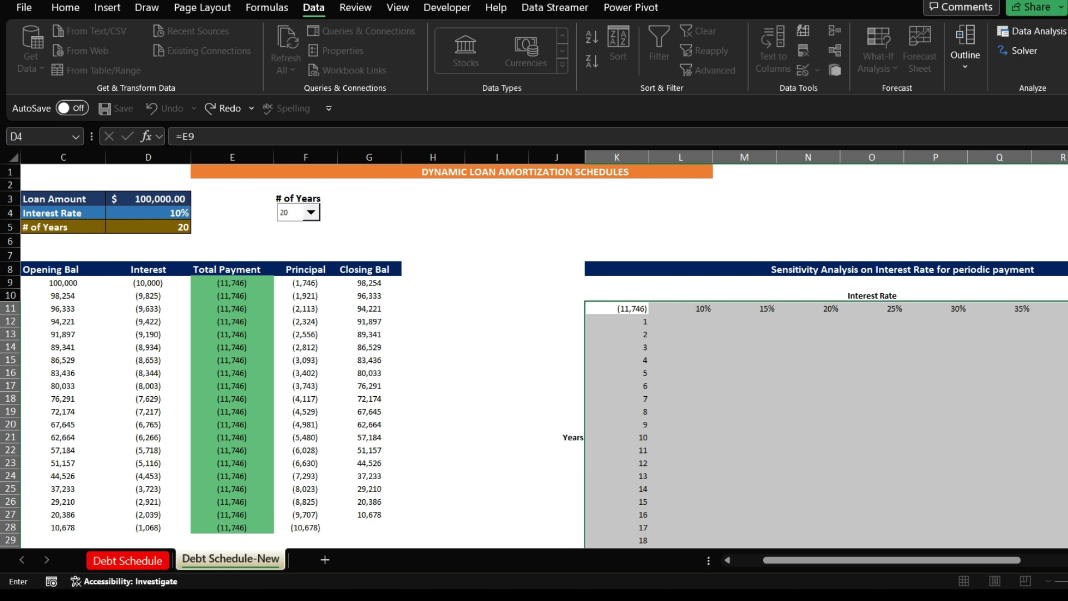
left_click(153, 227)
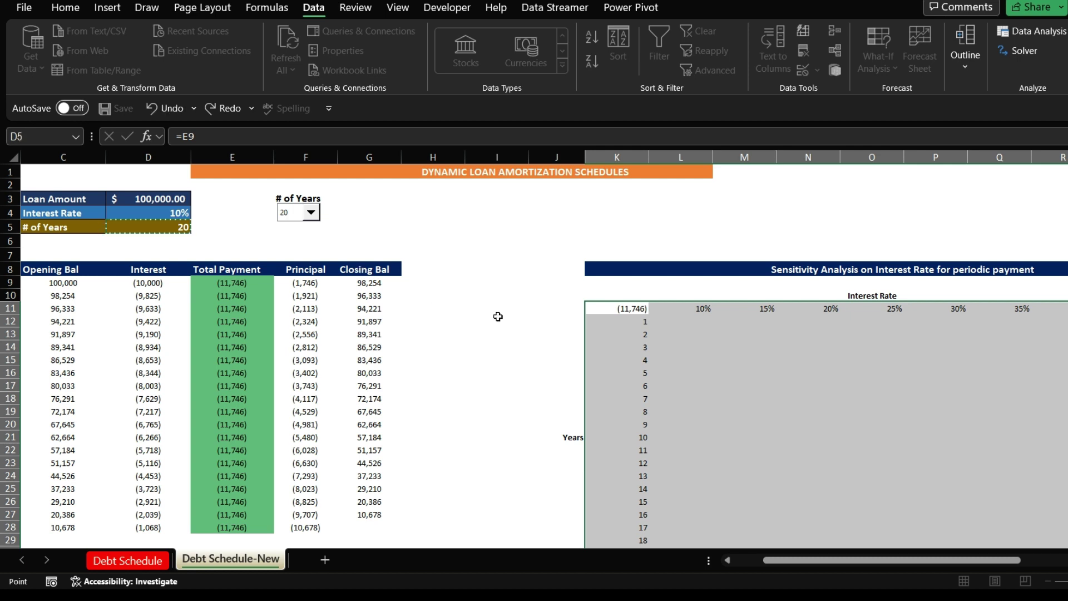
key("Return")
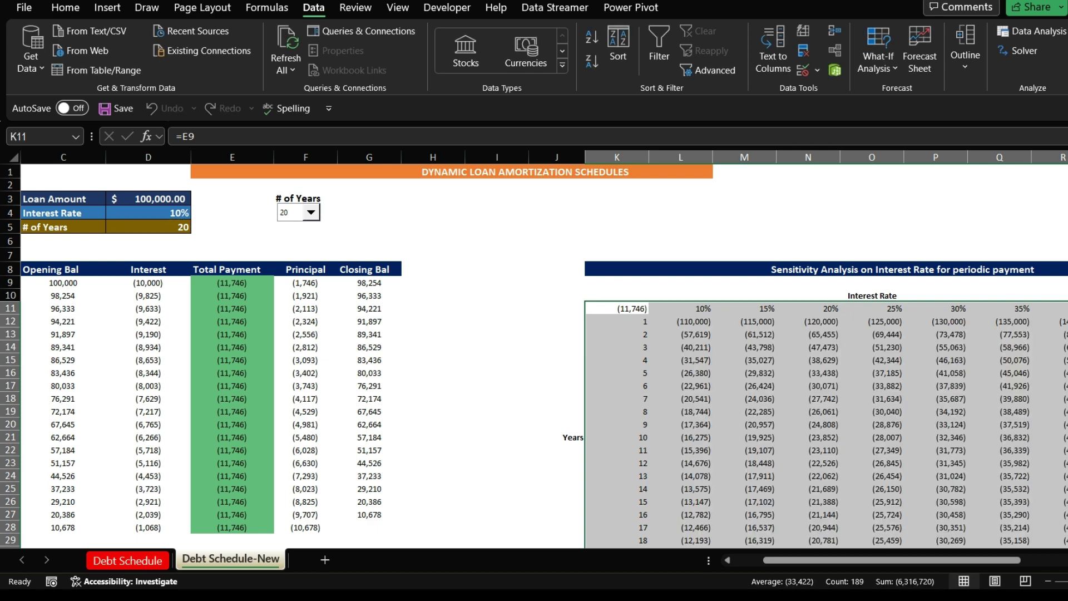
Hide the linked payment in the sensitivity table's corner cell K11 by making its font white
scroll(535, 357, "down", 2)
scroll(534, 356, "up", 2)
left_click(626, 309)
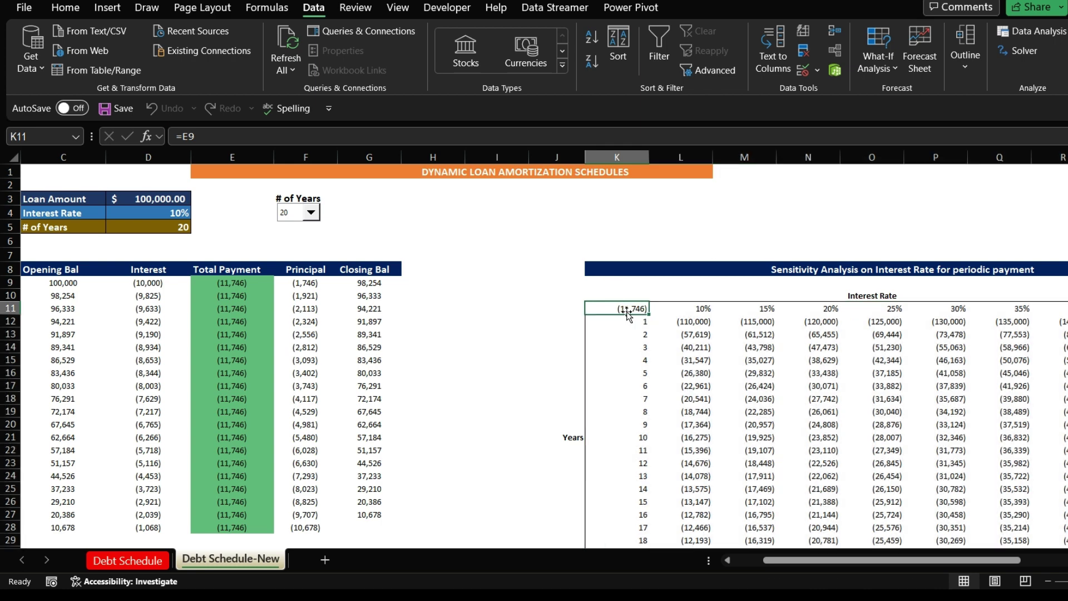
left_click(228, 323)
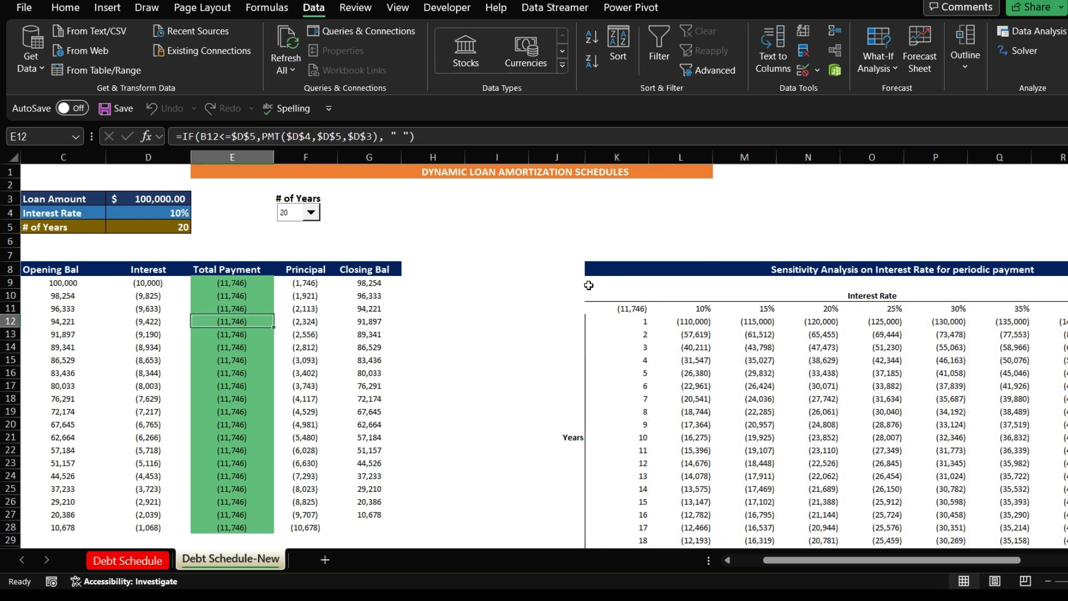
left_click(615, 306)
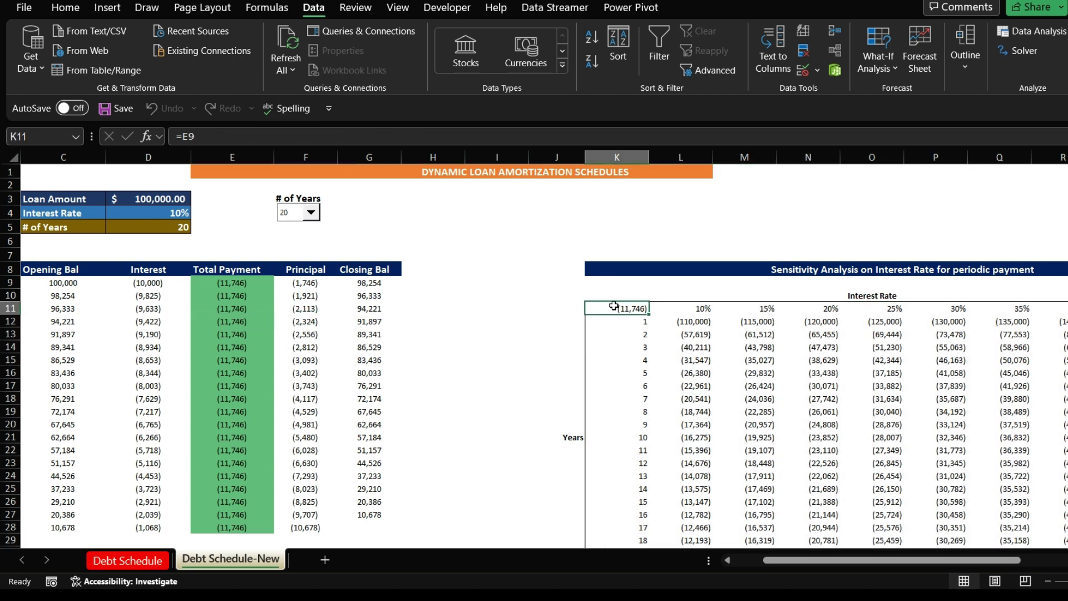
left_click(72, 8)
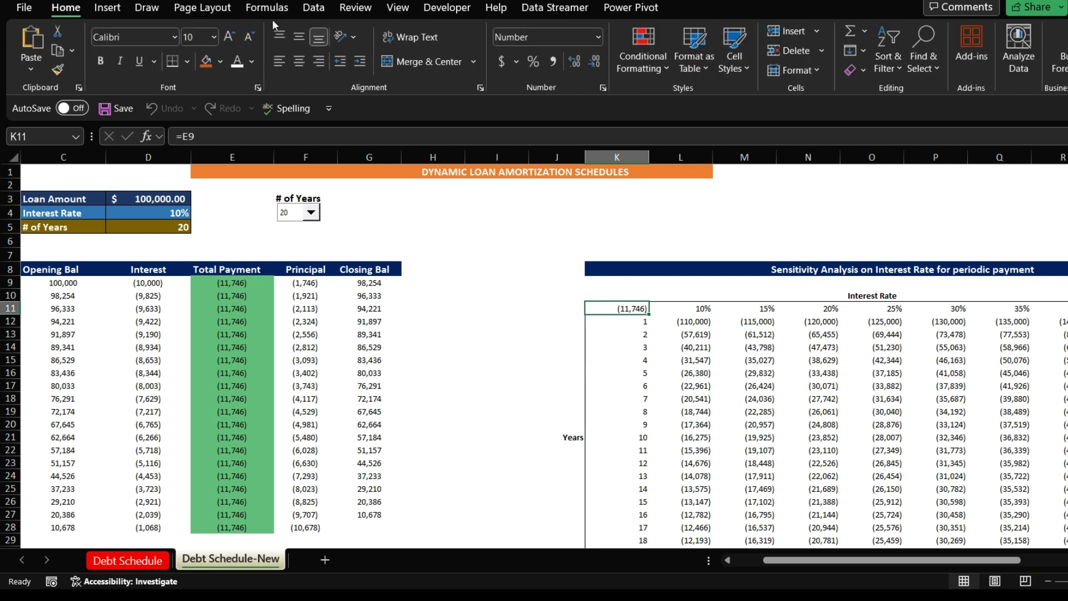
left_click(237, 61)
left_click(785, 344)
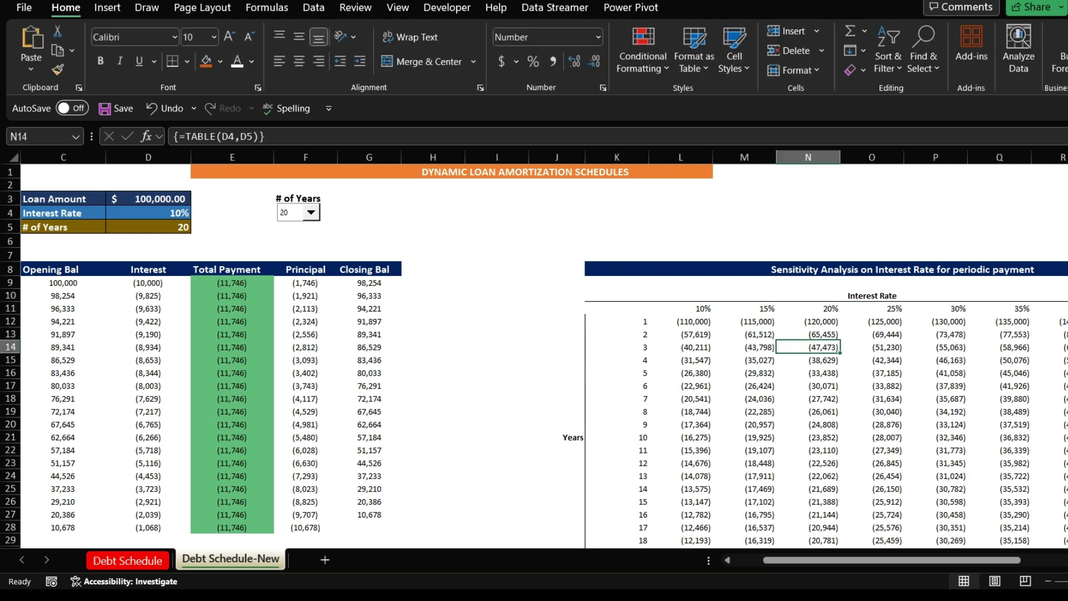
Apply a green-white-red conditional formatting color scale to the sensitivity results in L12:S31
scroll(779, 334, "down", 2)
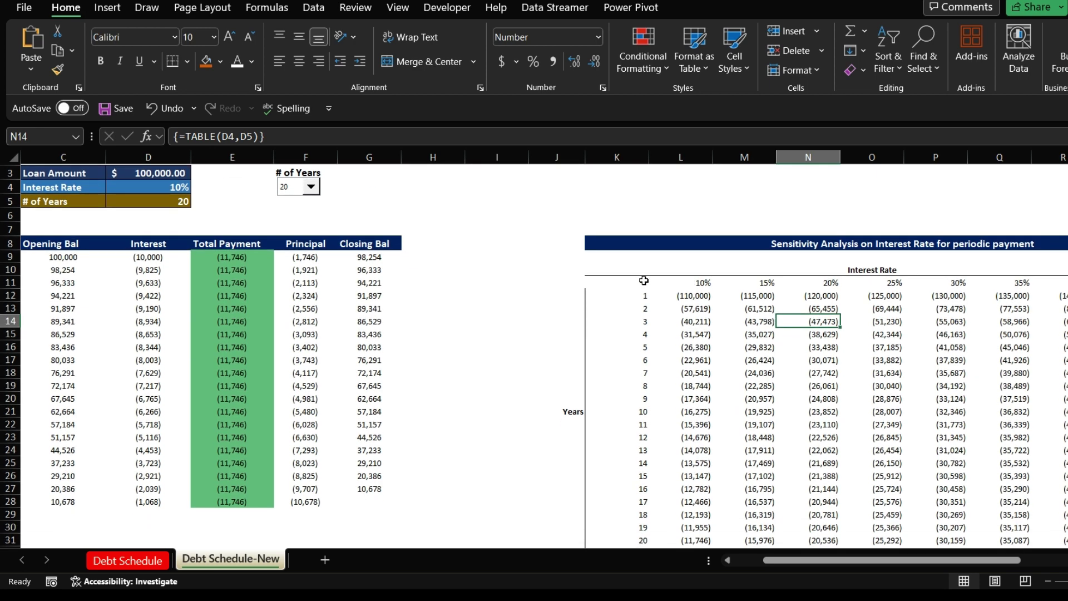
left_click_drag(675, 295, 1046, 548)
scroll(534, 357, "down", 1)
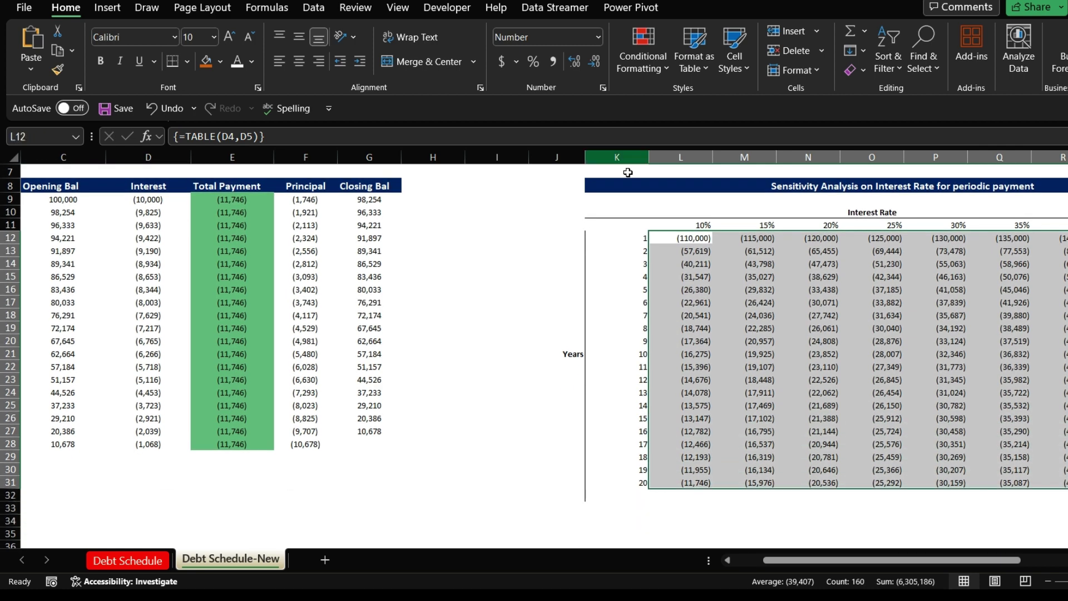
left_click(669, 65)
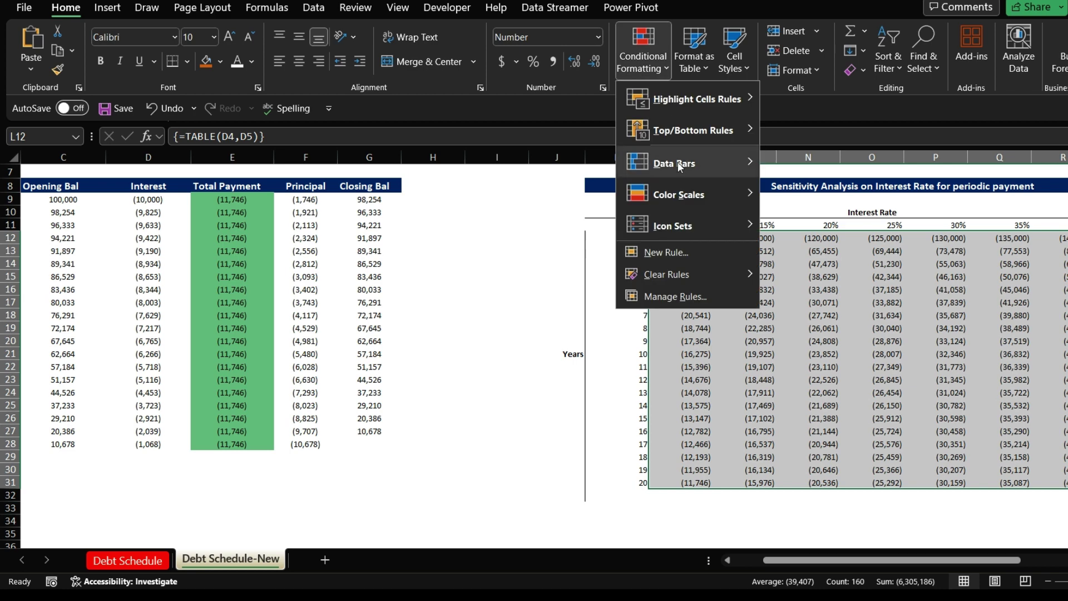
mouse_move(655, 197)
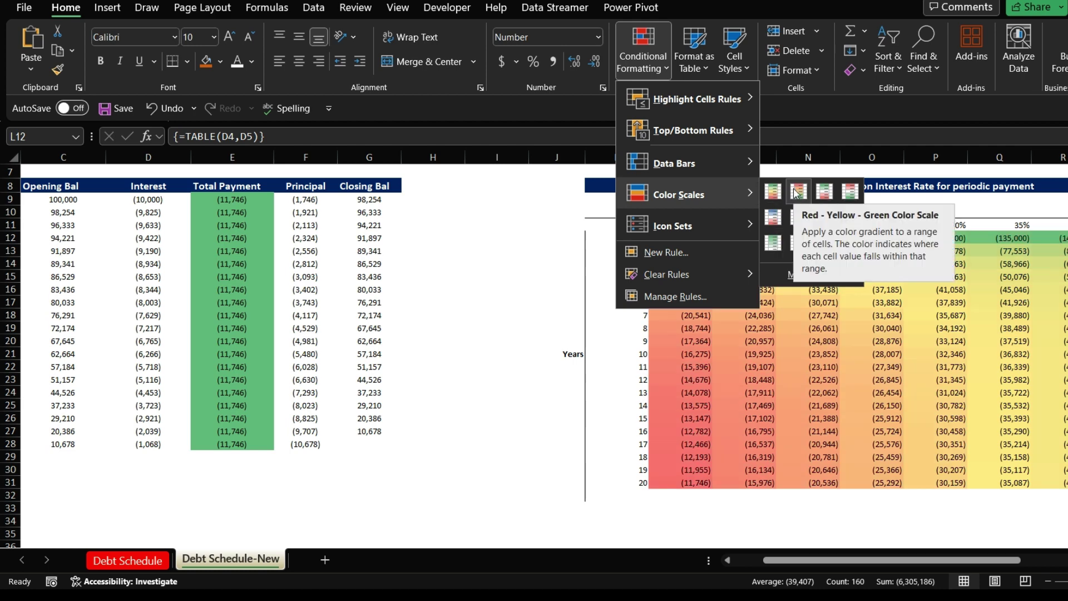
left_click(825, 191)
left_click(749, 300)
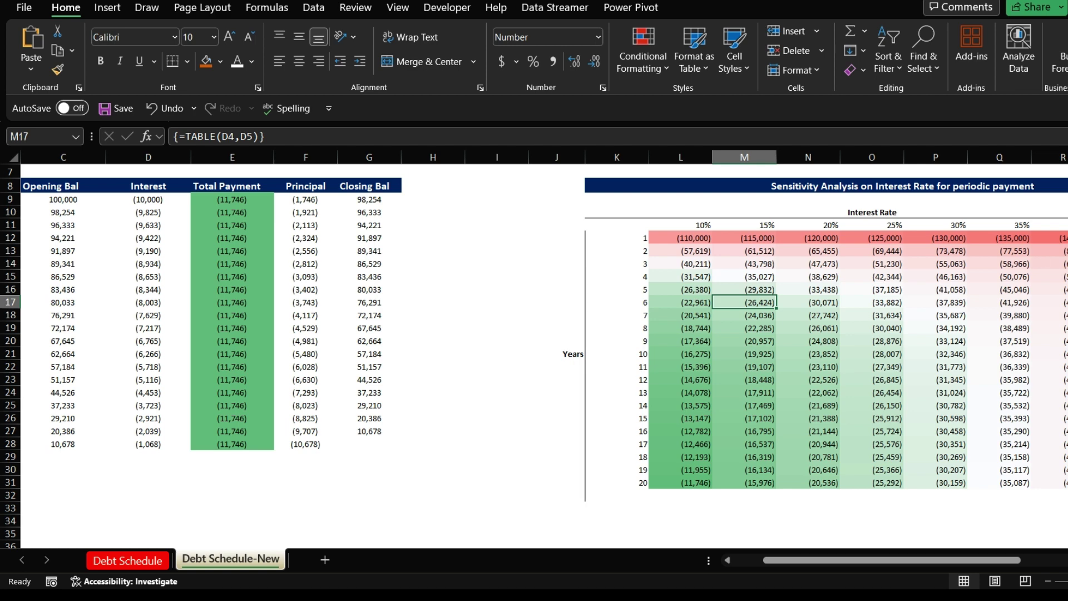
Review the payment formula in E9 and the Total Payment values across E9:E28 of the schedule
scroll(918, 247, "up", 2)
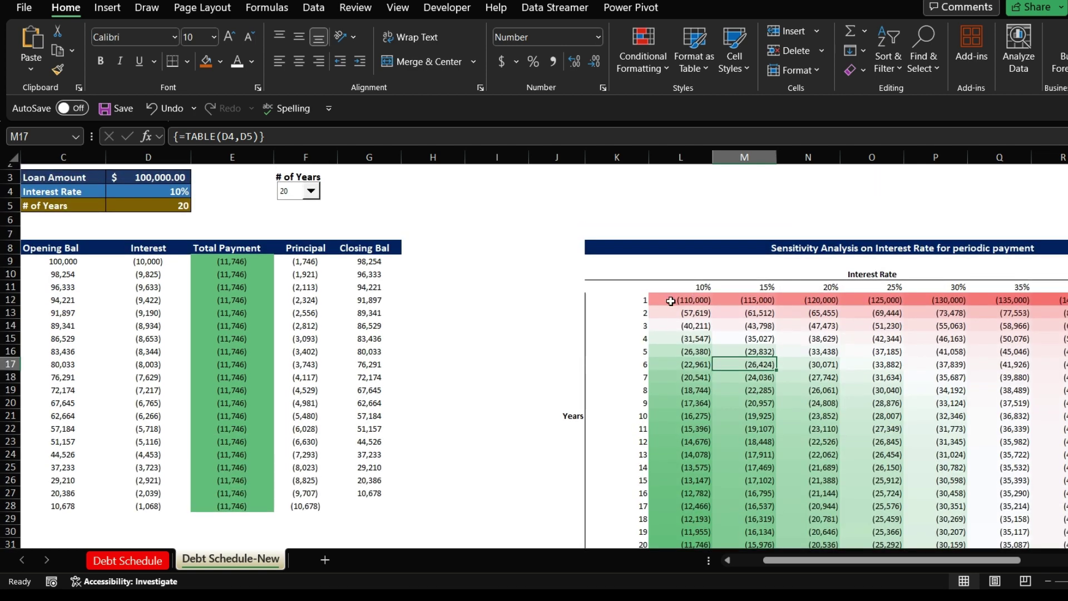
left_click(204, 259)
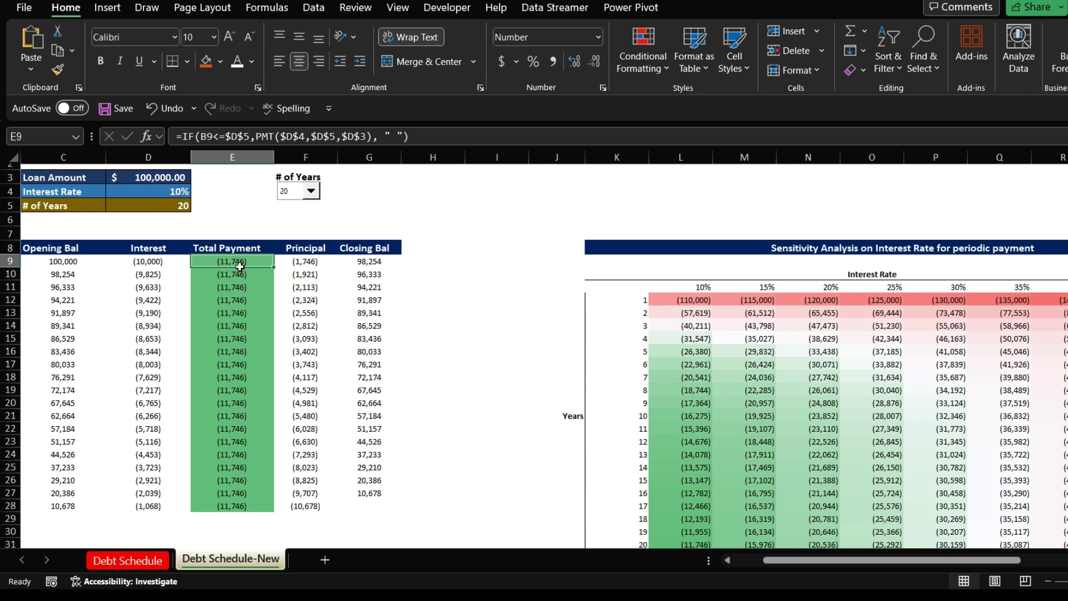
left_click_drag(239, 267, 227, 506)
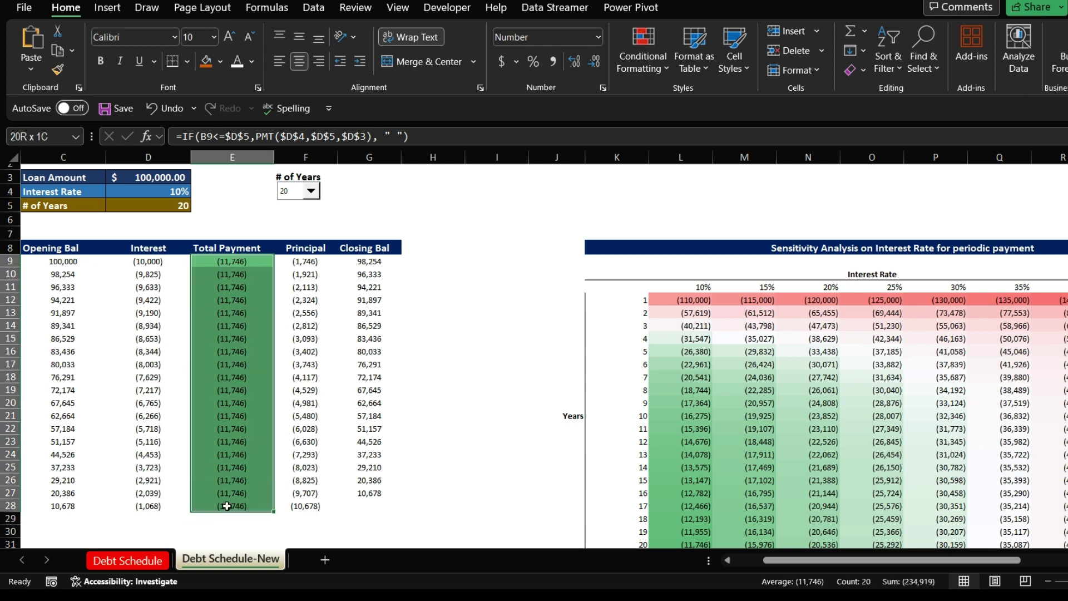
Compare the 10%, 20-year payment in L31 with the schedule's Total Payment column and the inputs in D4 and D5
left_click(126, 193)
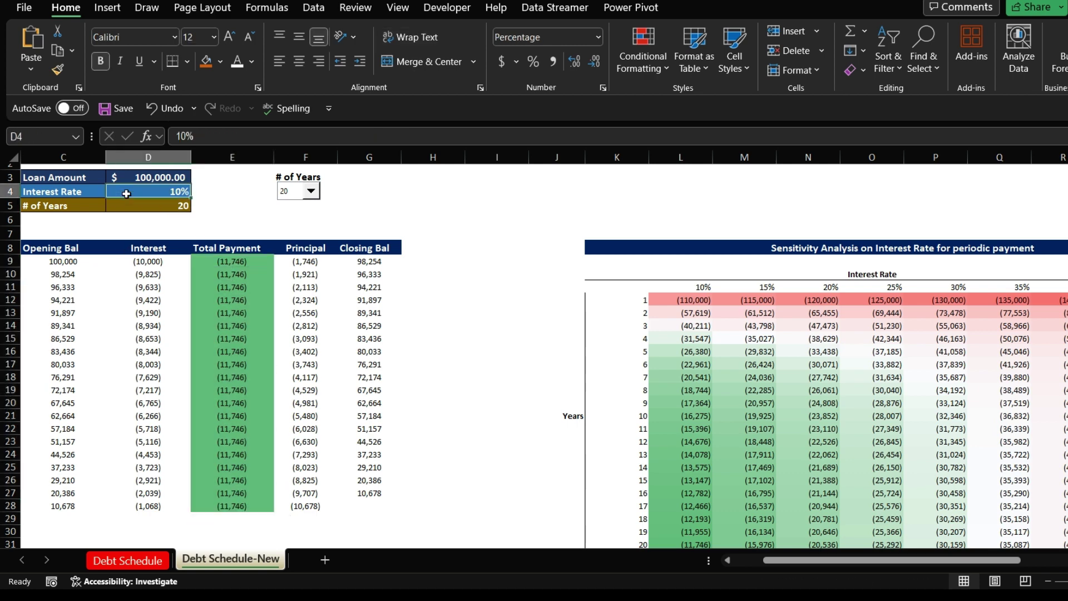
left_click(588, 338)
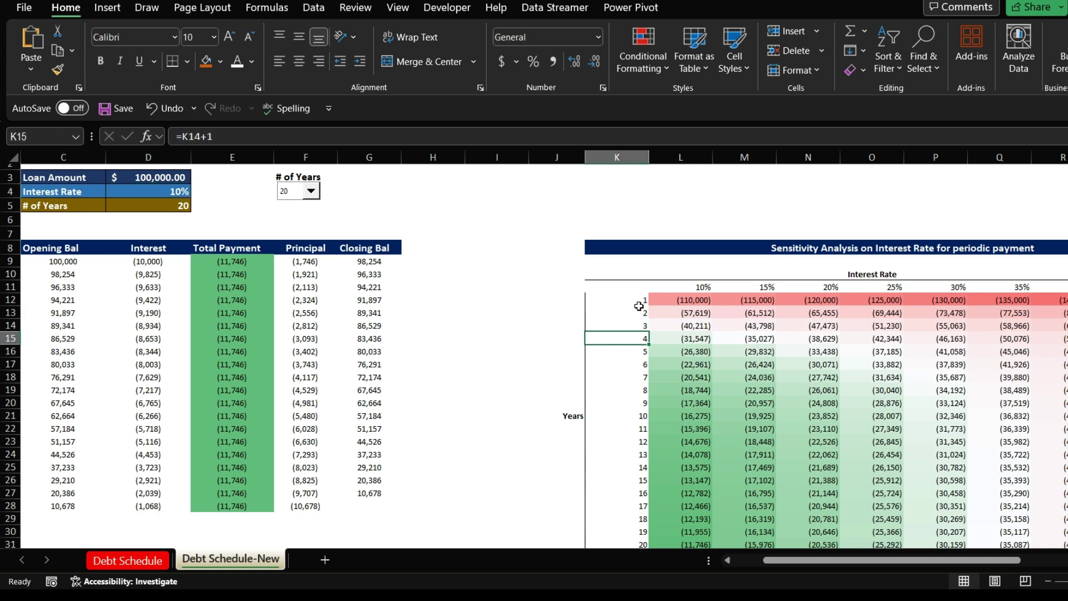
left_click(689, 289)
left_click(699, 541)
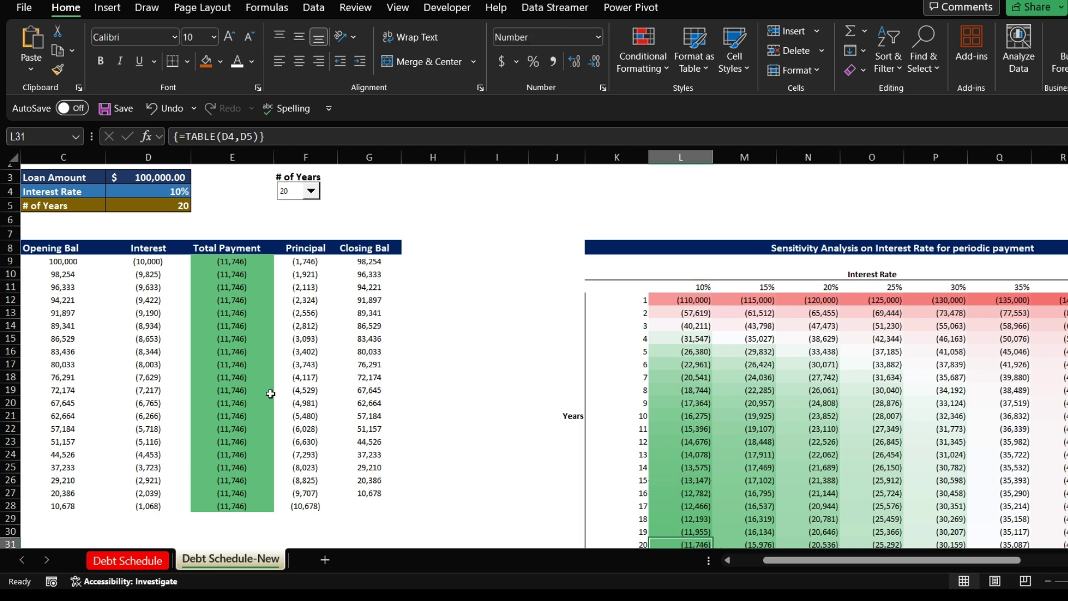
left_click(224, 366)
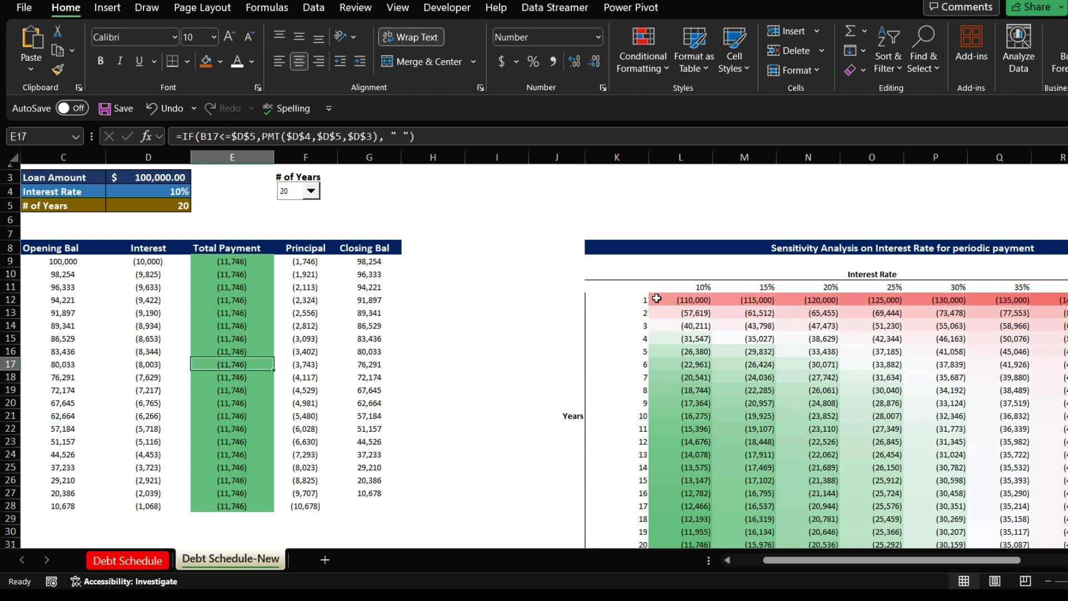
left_click(699, 287)
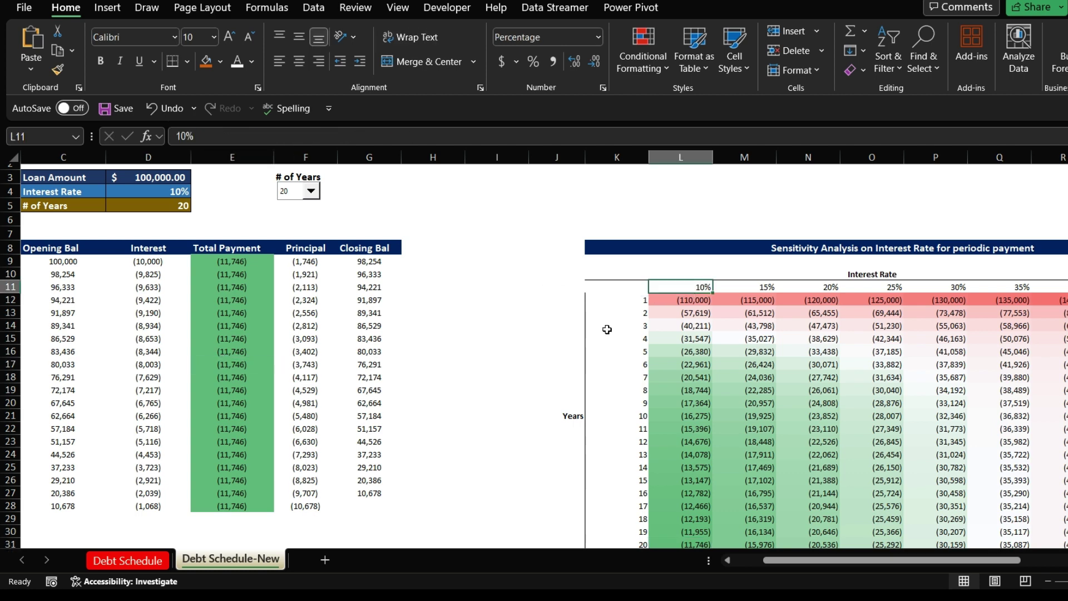
left_click(131, 191)
left_click(156, 206)
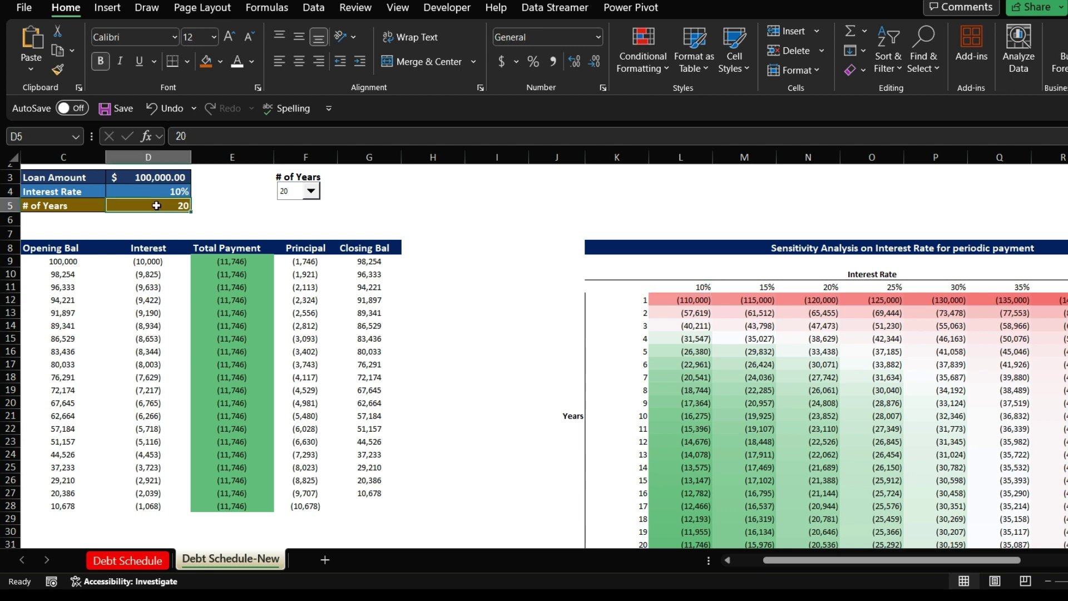
Examine how the sensitivity payments vary with years at 10% in L12:L14 and at 15% in M12:M31
left_click(678, 304)
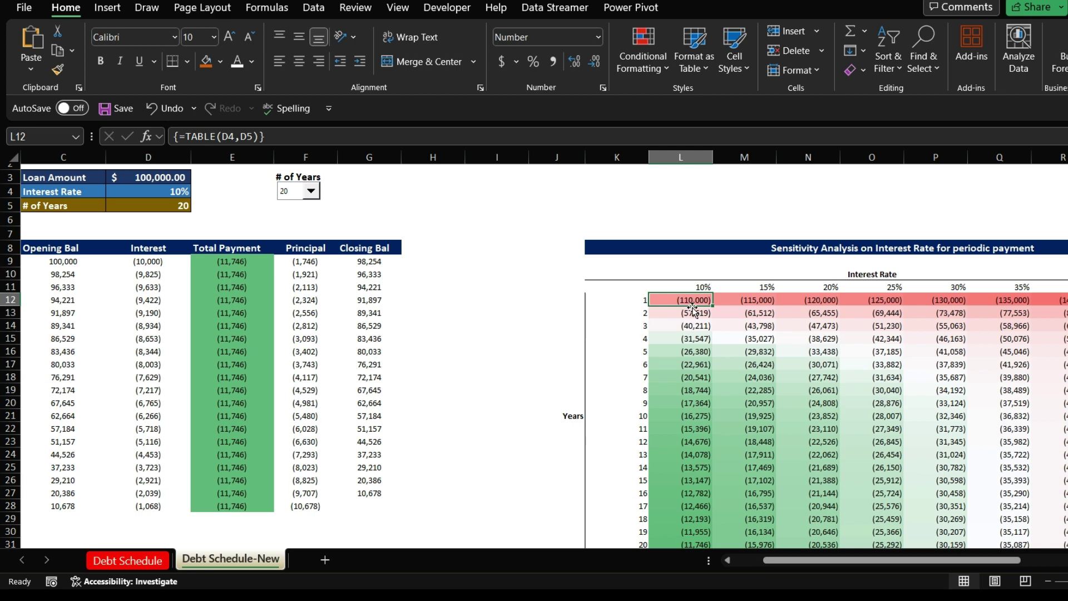
left_click(692, 312)
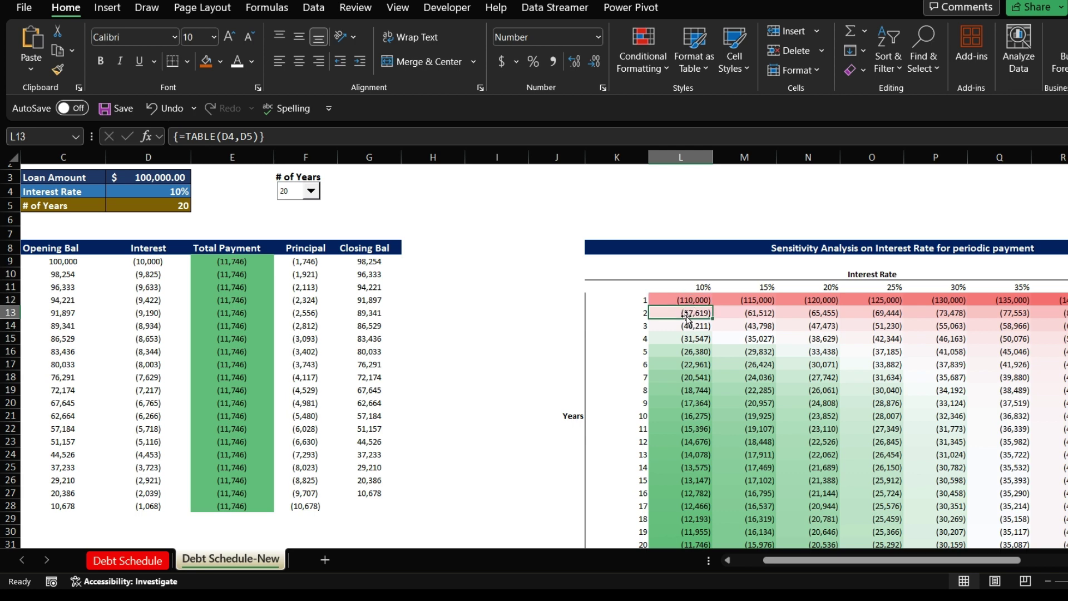
left_click(686, 328)
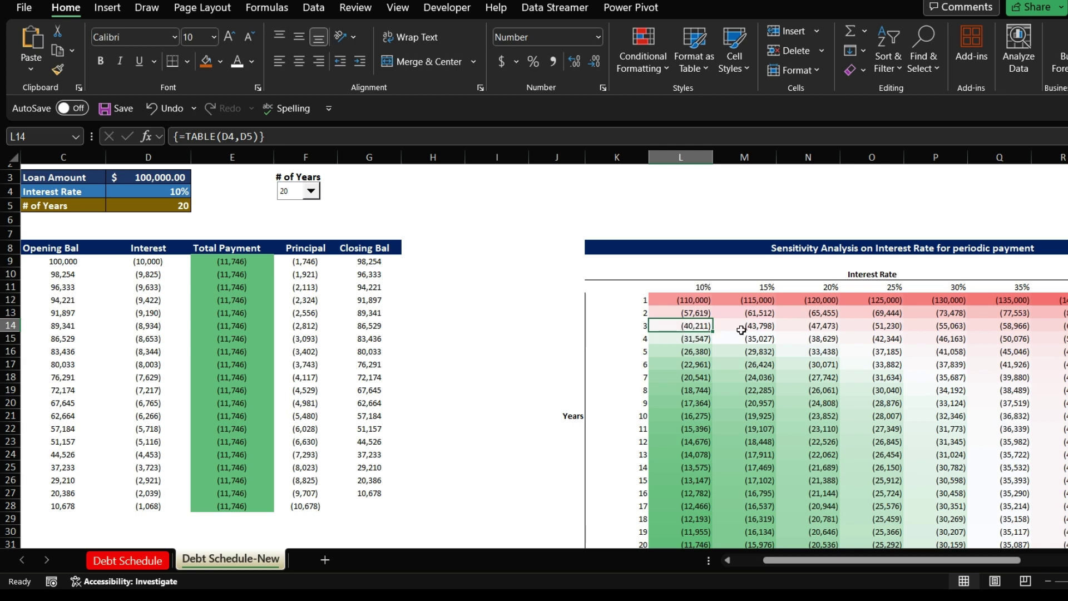
left_click(763, 286)
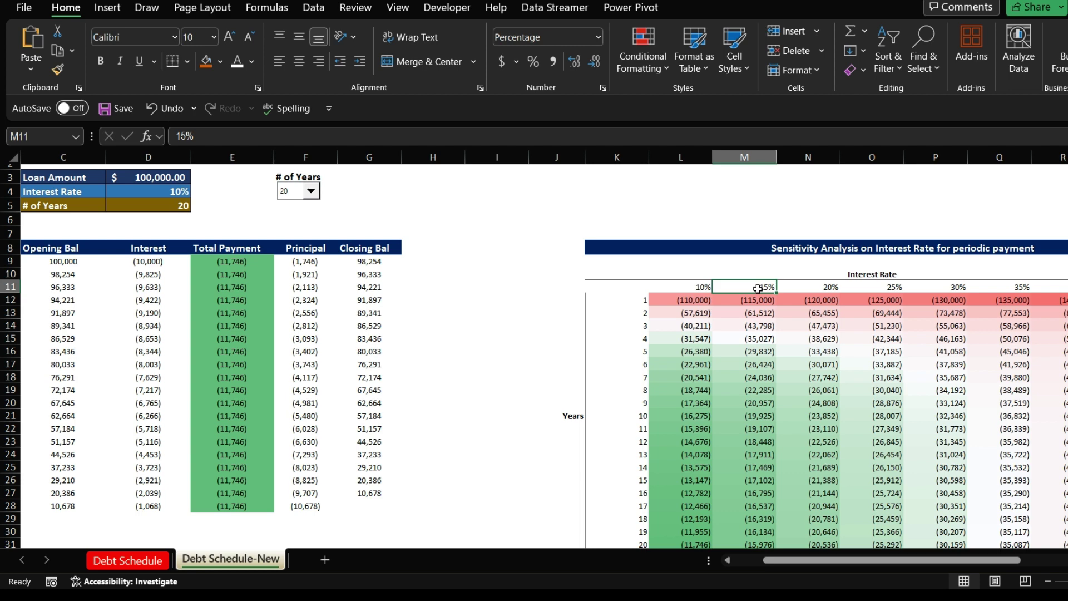
left_click(185, 205)
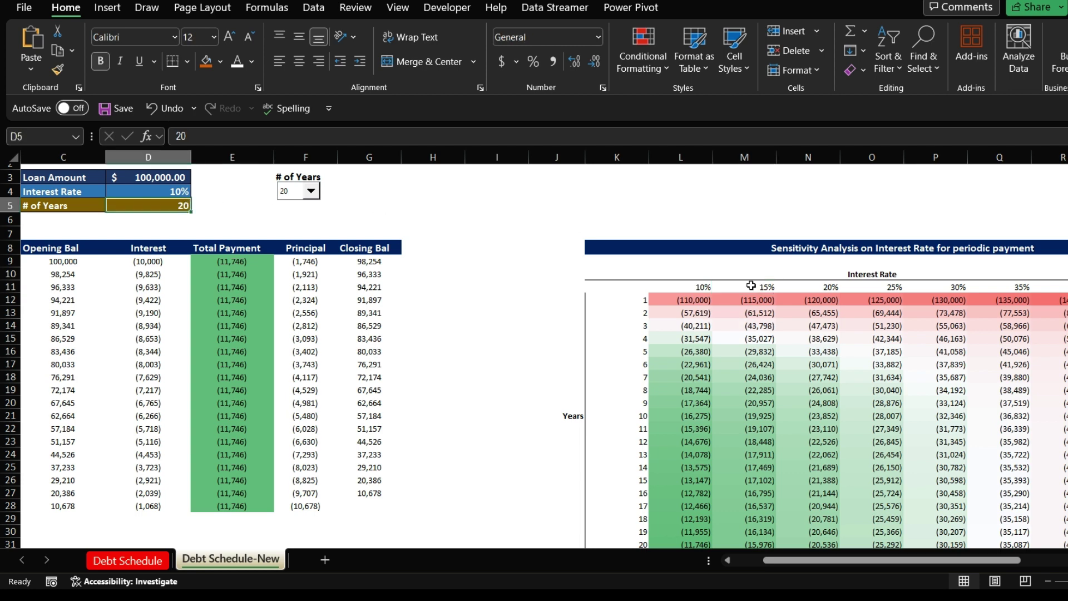
left_click(754, 544)
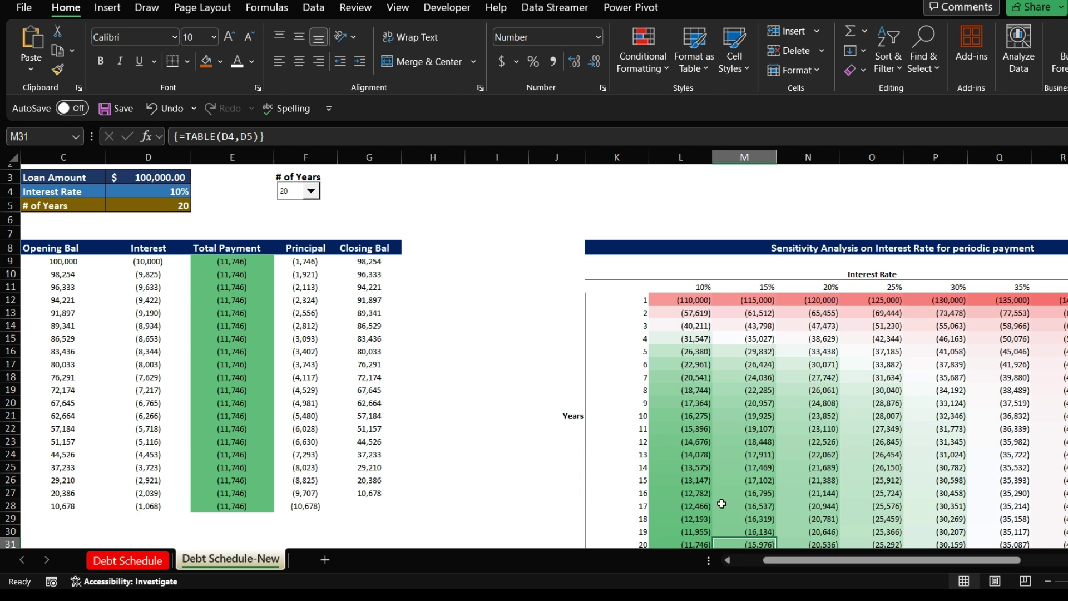
left_click(755, 437)
left_click(728, 301)
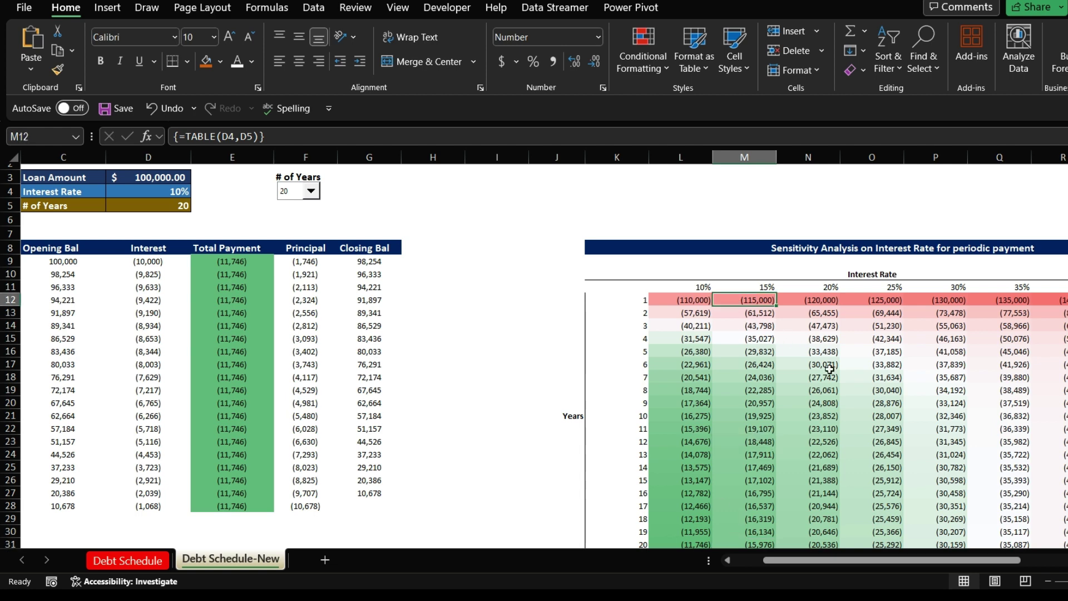
Examine the color-scale regions of the sensitivity table, covering low rates over longer terms, the one-year row, and rates from 30% upward
left_click(829, 370)
left_click_drag(677, 351, 697, 536)
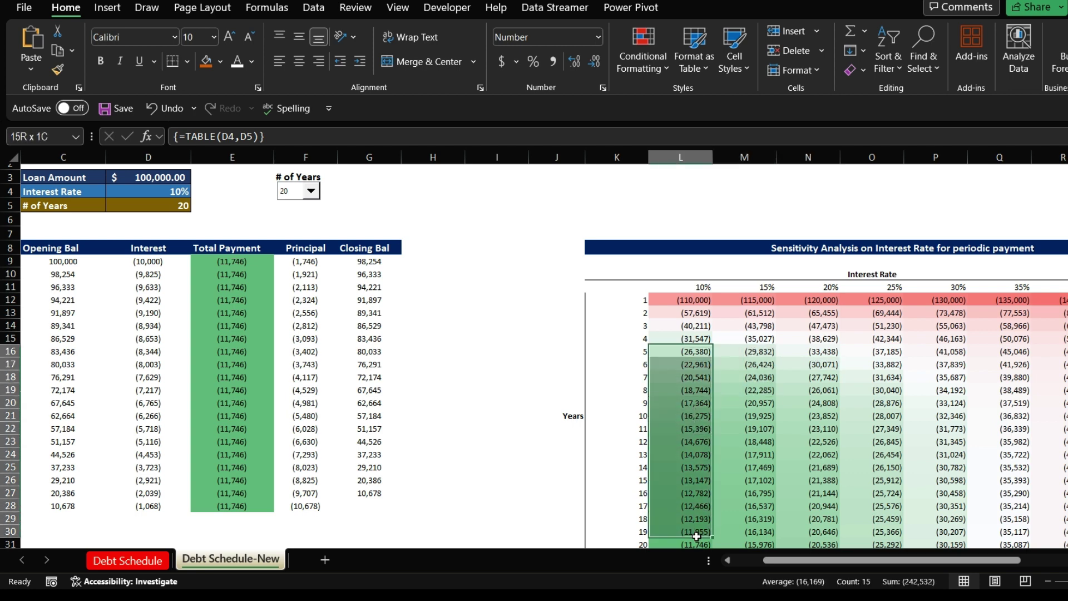
left_click(741, 352)
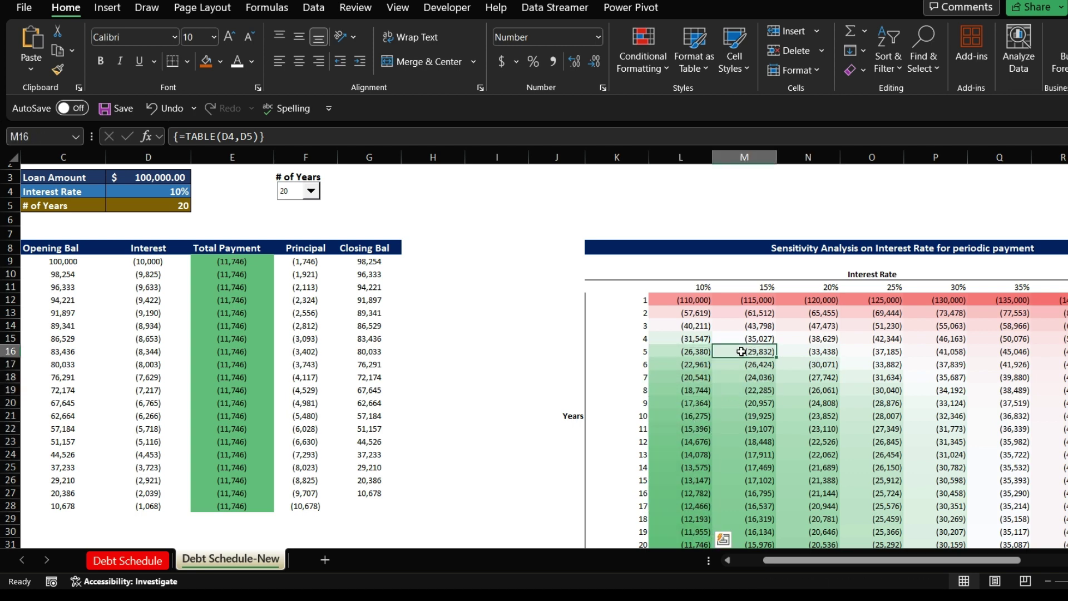
left_click_drag(742, 351, 807, 510)
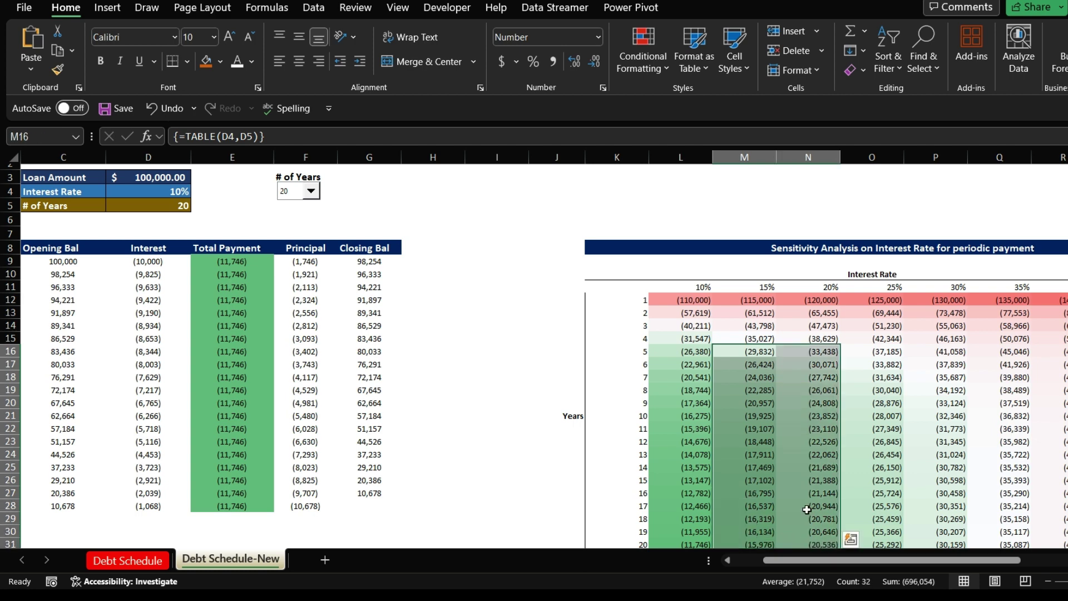
left_click_drag(673, 301, 1066, 300)
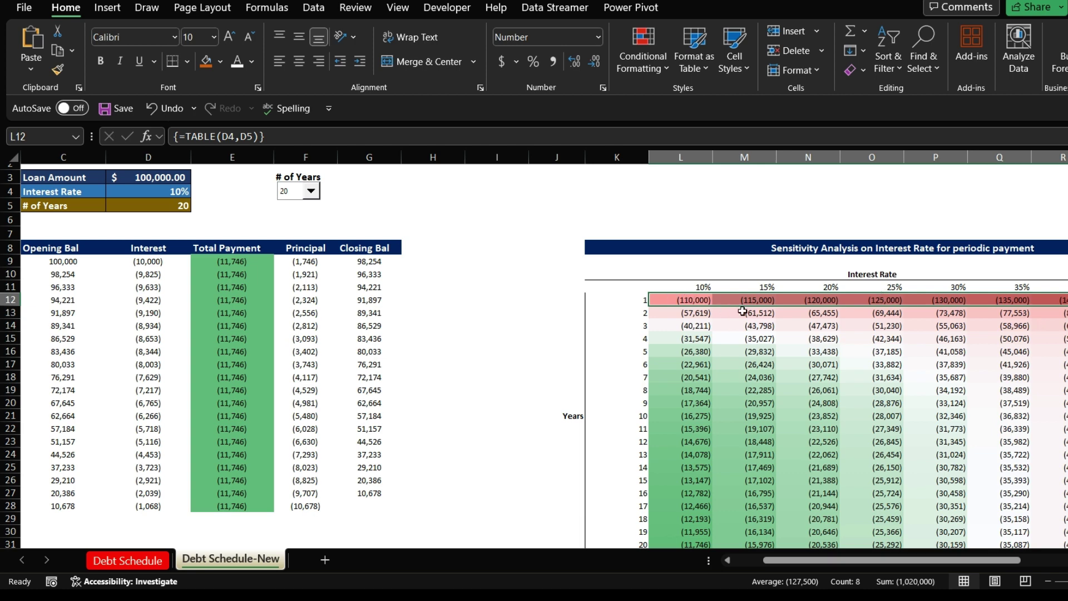
left_click_drag(923, 327, 1066, 533)
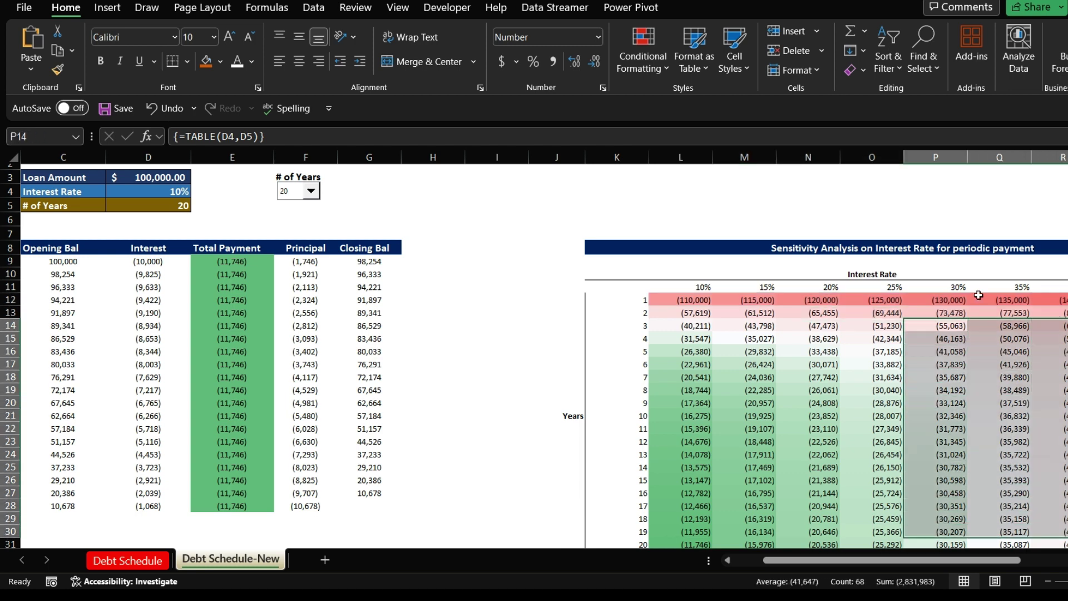
left_click(1000, 298)
left_click_drag(1000, 298, 1065, 300)
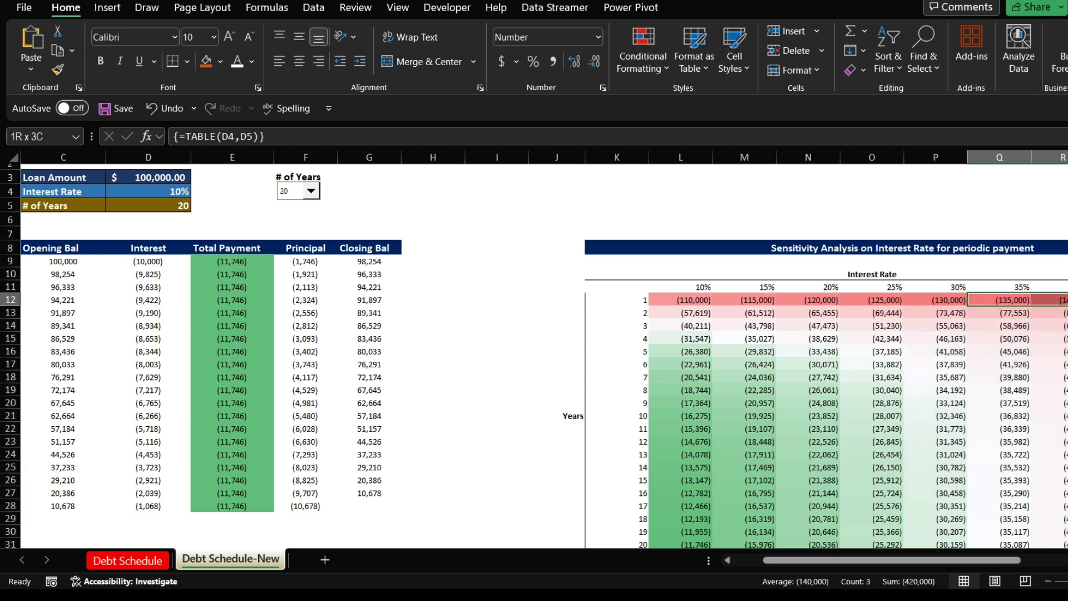
left_click(1000, 416)
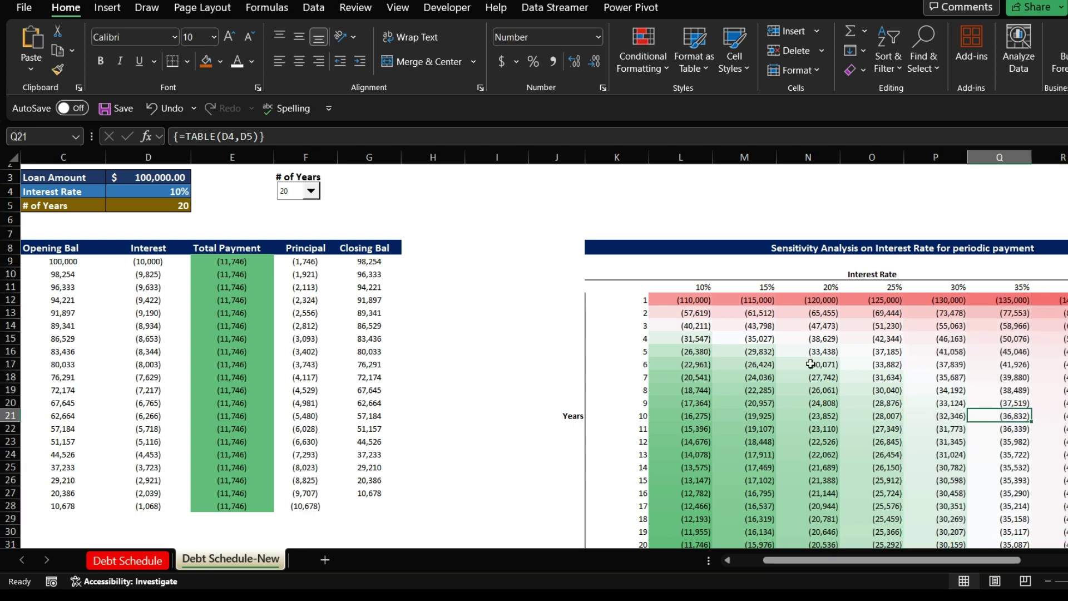
left_click(809, 364)
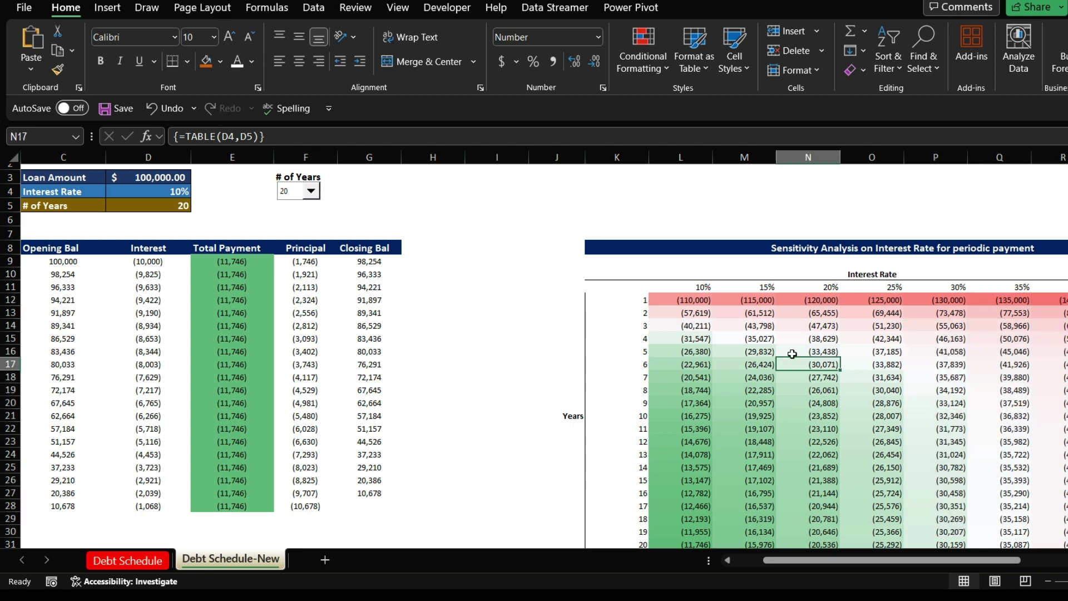
Set the # of Years selection to 15 and check the Total Payment values in E9:E23
left_click(312, 190)
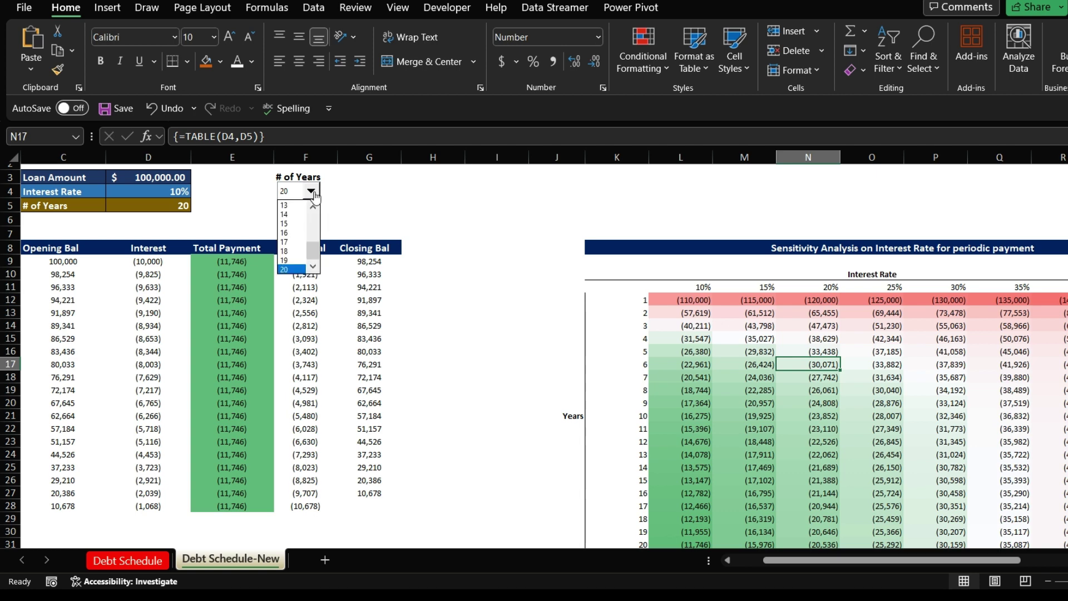
left_click(286, 224)
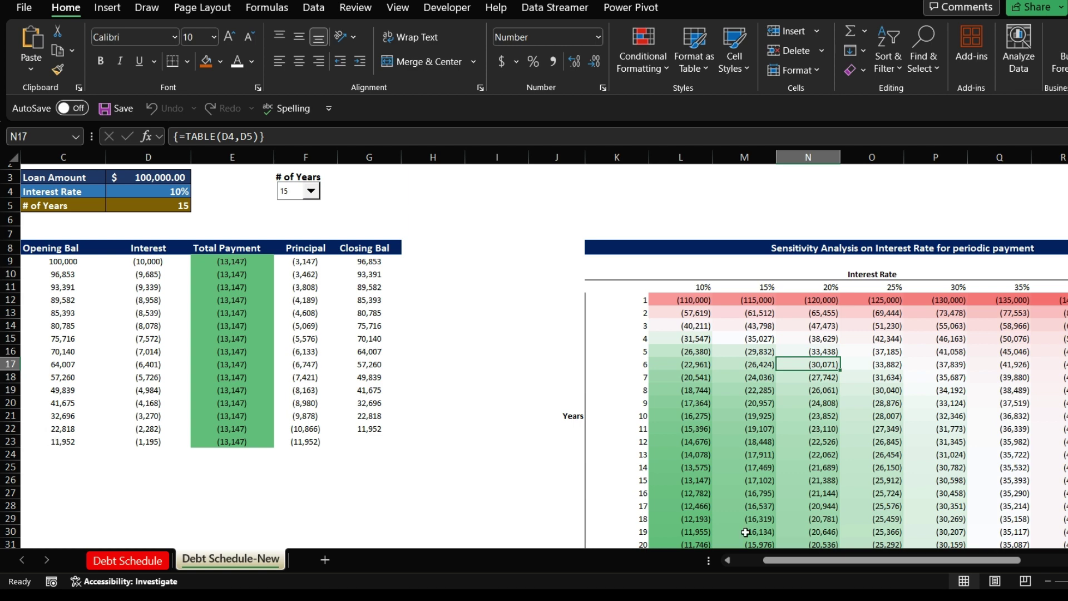
left_click(167, 207)
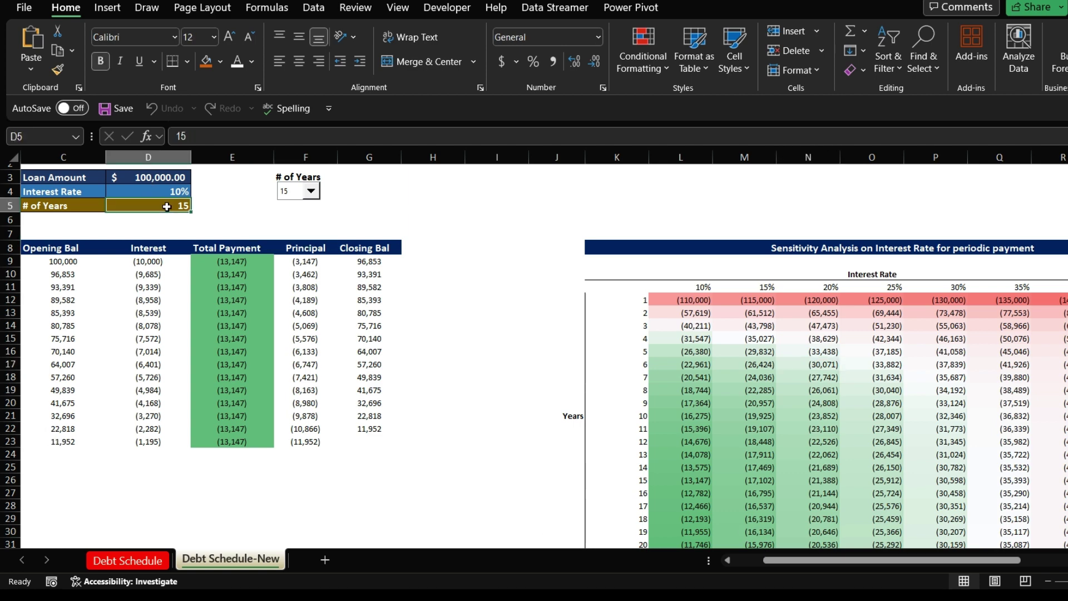
left_click_drag(206, 259, 214, 438)
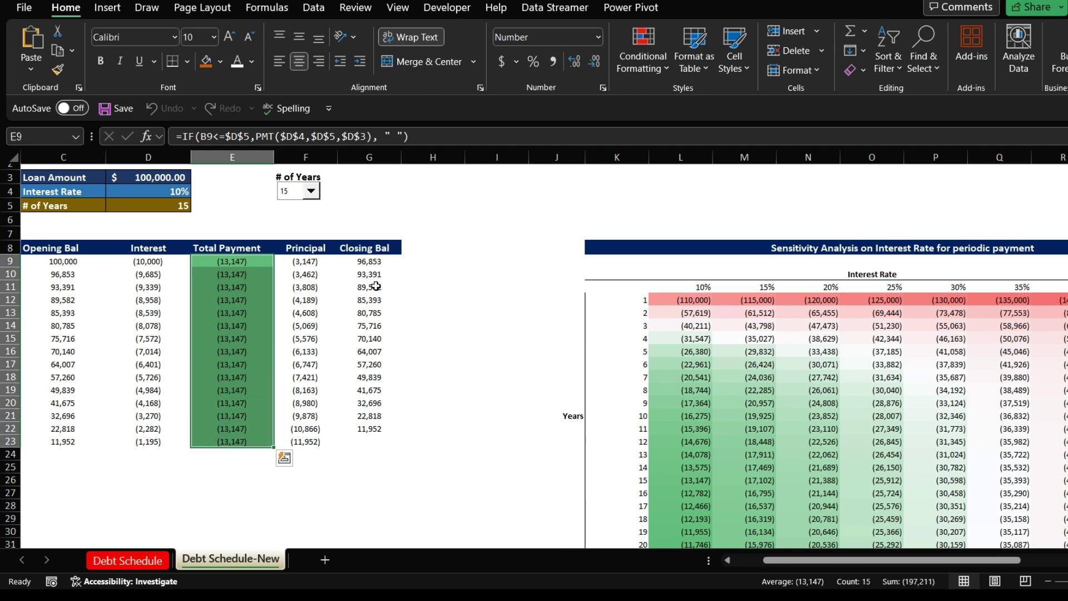
Compare the 10%, 15-year payment in L26 of the sensitivity table with the schedule's Total Payment column
left_click(127, 196)
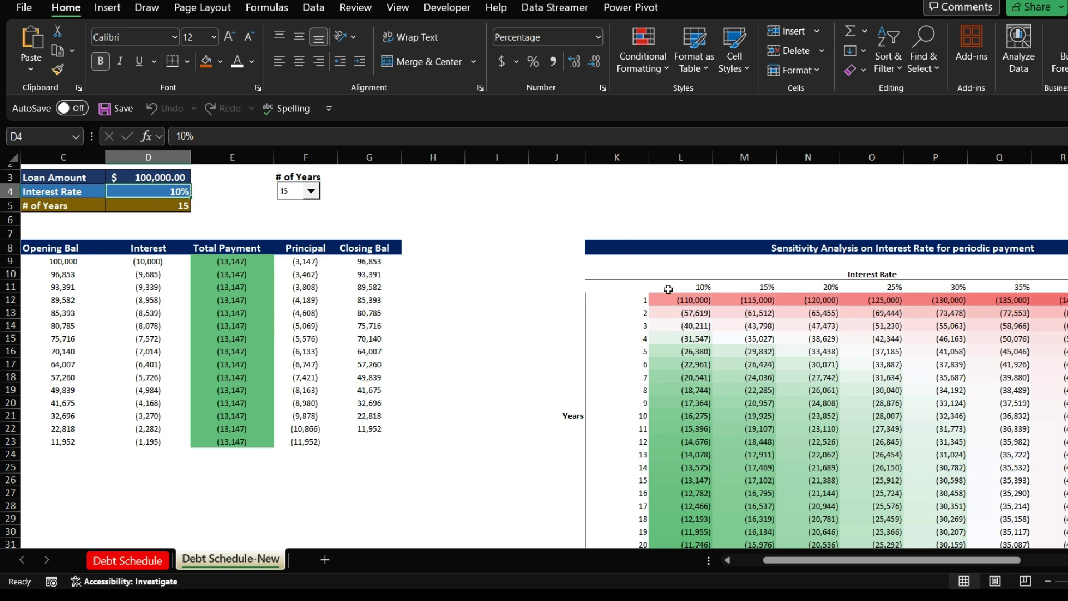
left_click(691, 290)
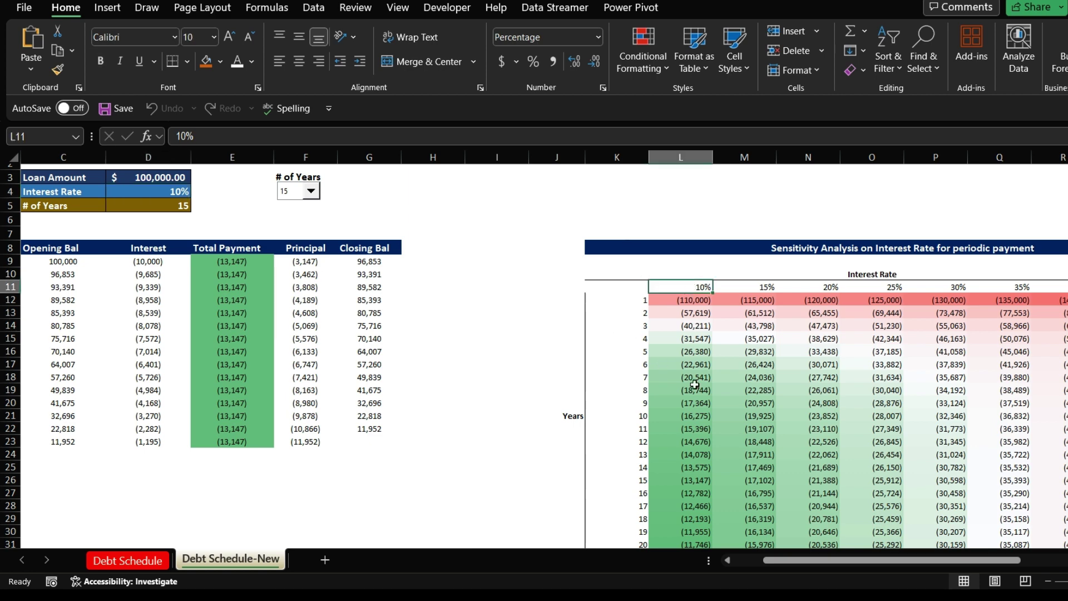
left_click(680, 479)
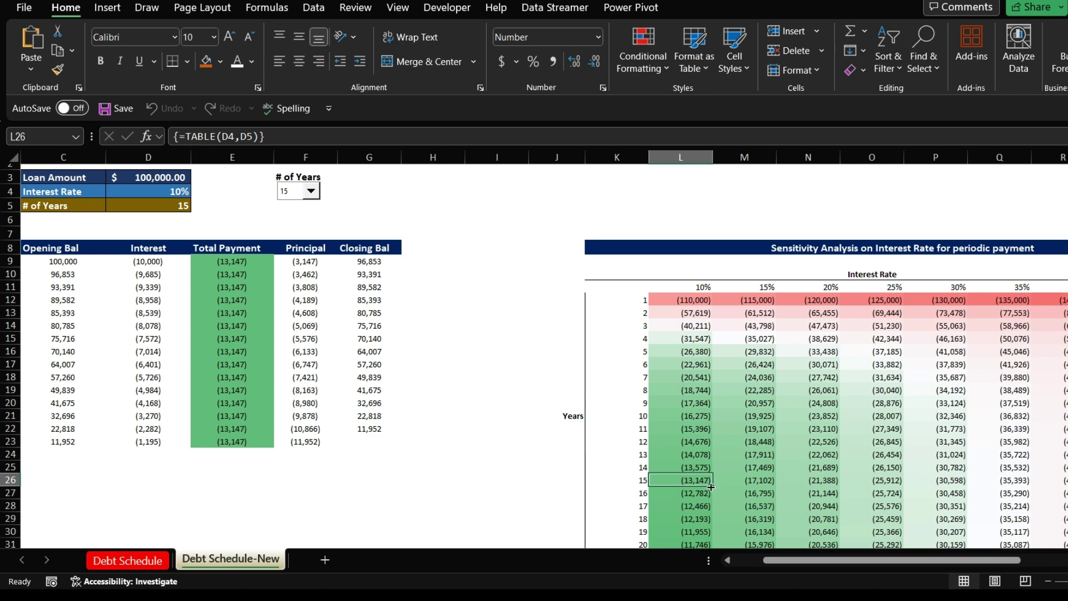
left_click(225, 399)
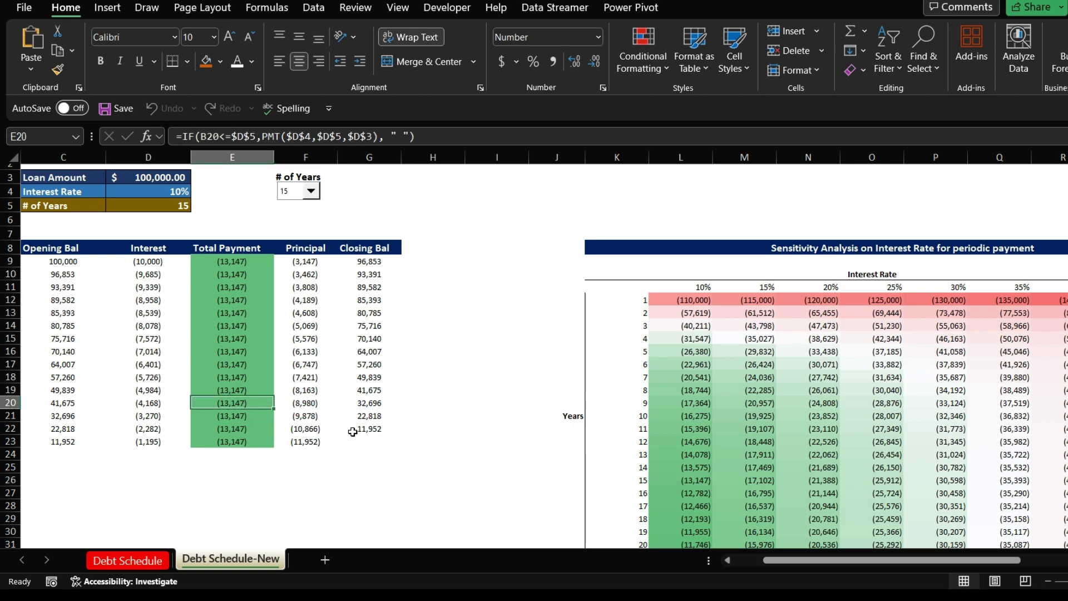
left_click(552, 421)
left_click(748, 289)
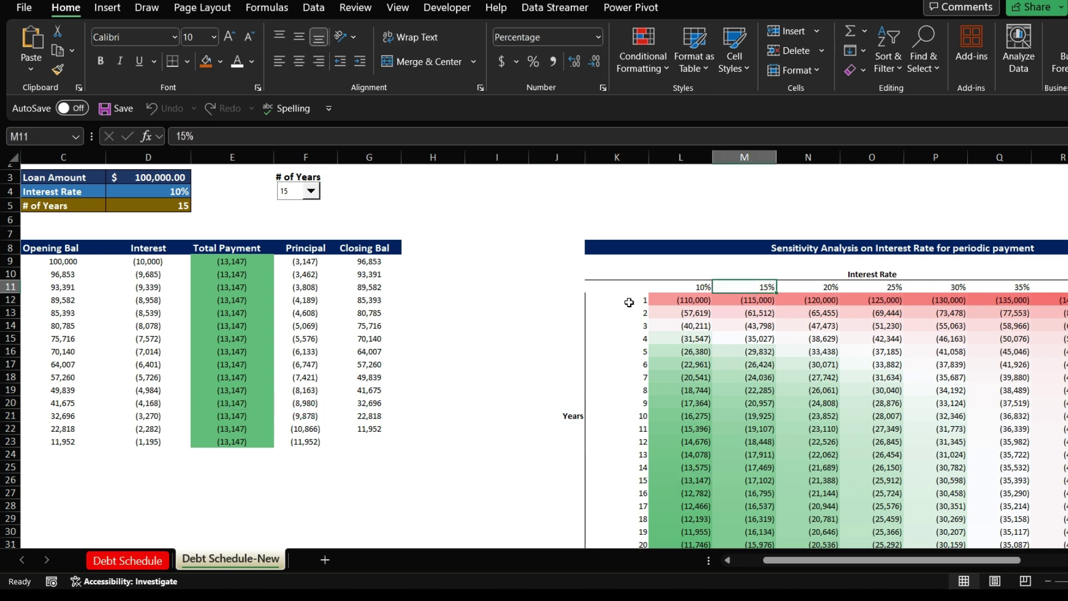
left_click(471, 261)
Set the # of Years selection back to 20
left_click(310, 192)
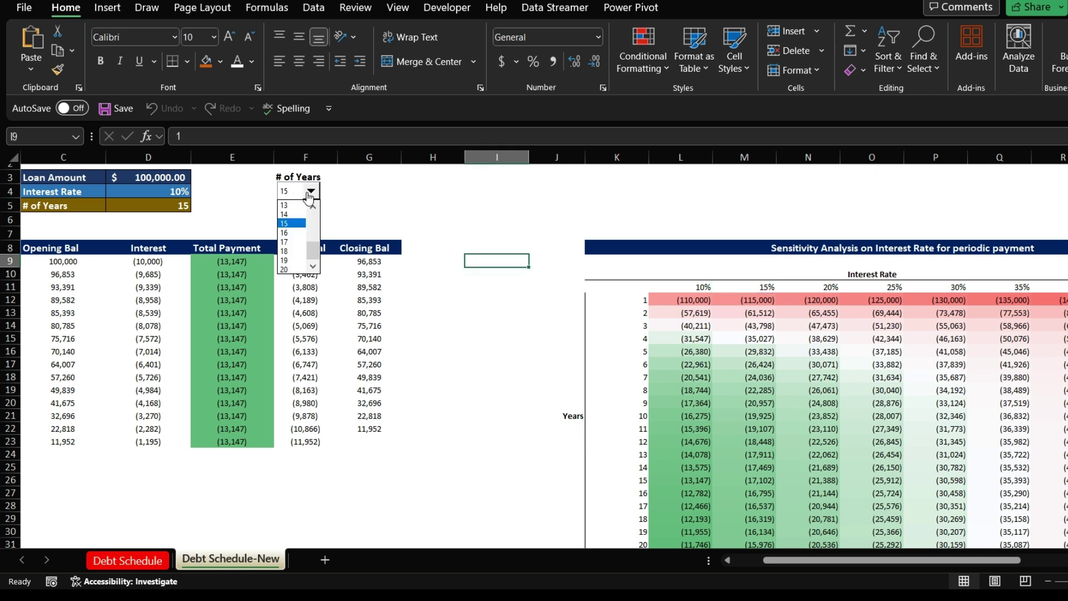
left_click(289, 223)
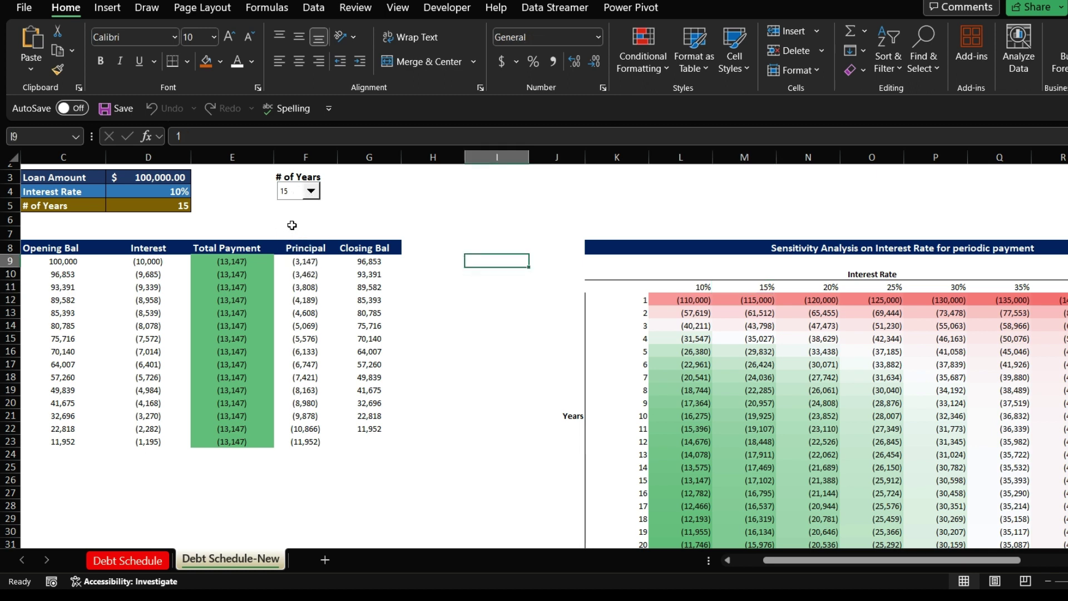
left_click(310, 192)
scroll(295, 245, "down", 2)
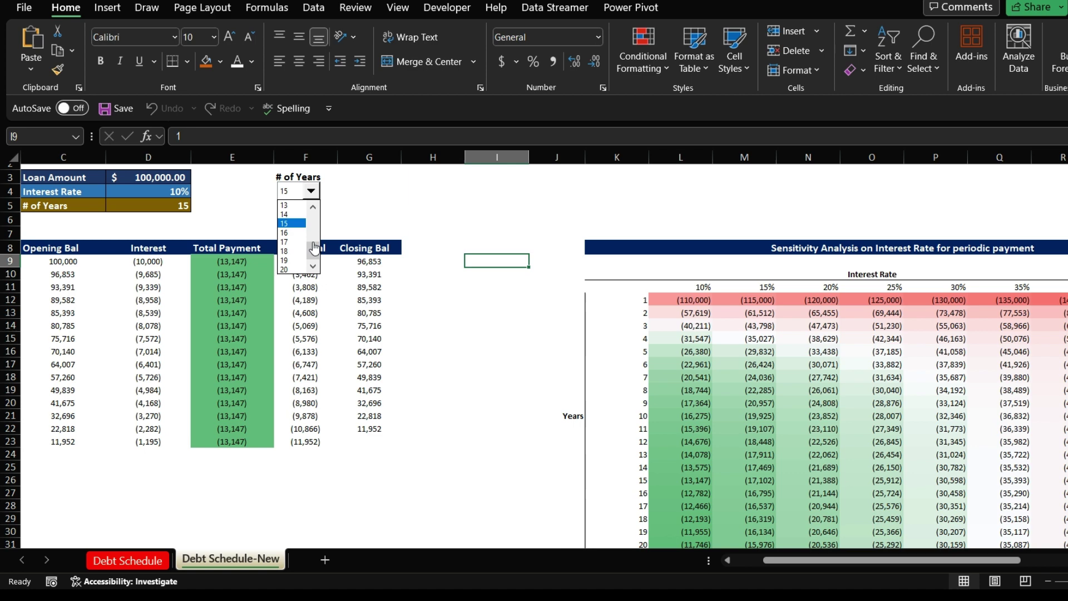
left_click(294, 269)
left_click(483, 314)
left_click(491, 374)
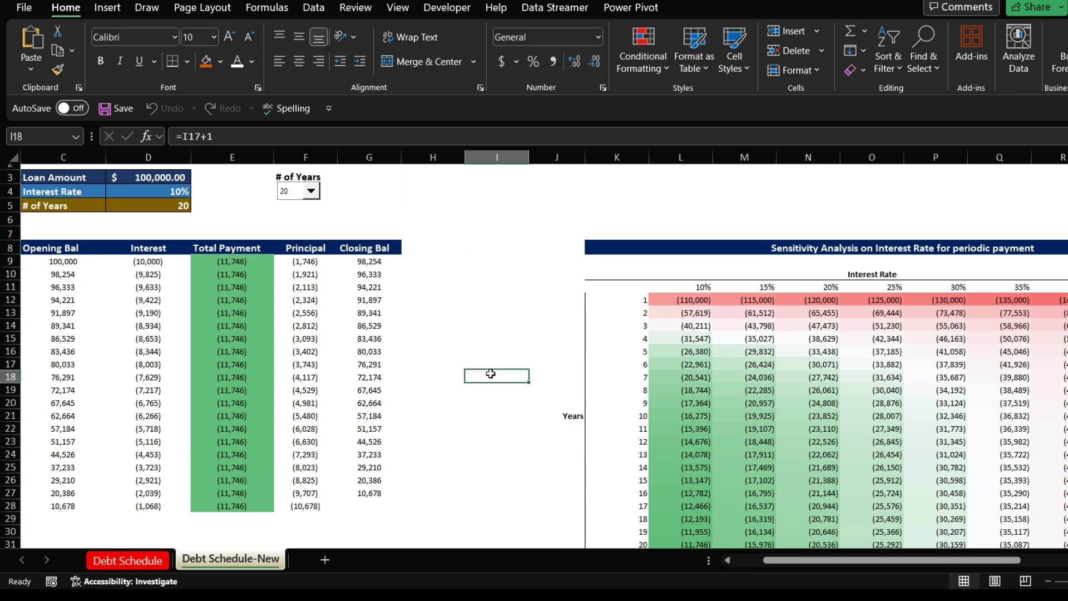
left_click(485, 338)
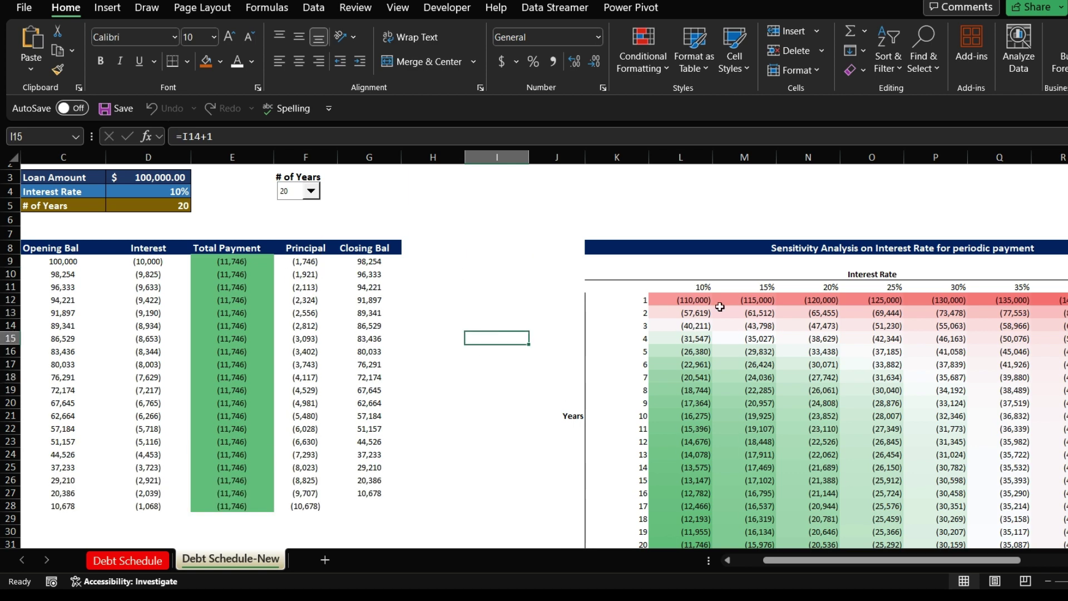
Check the 15% rate column and its 20-year payment in M31 of the sensitivity table
left_click(879, 329)
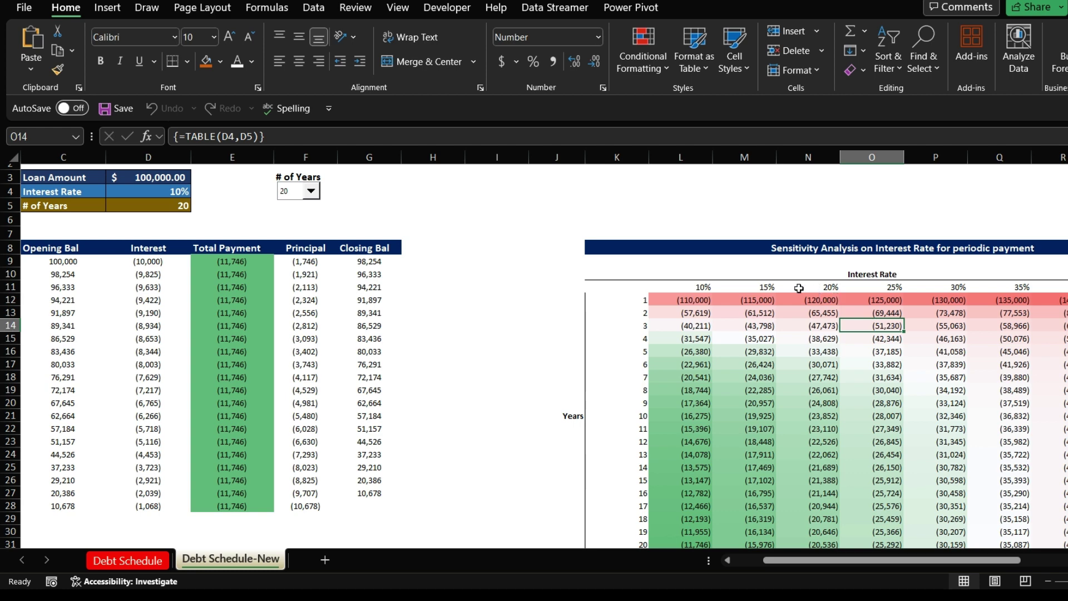
left_click(768, 287)
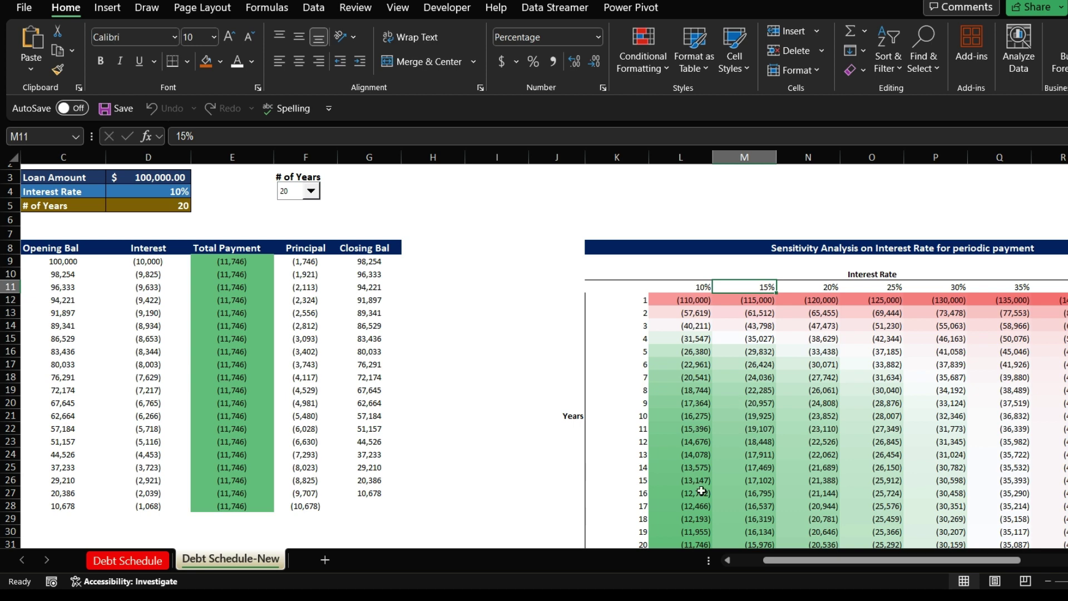
left_click(752, 545)
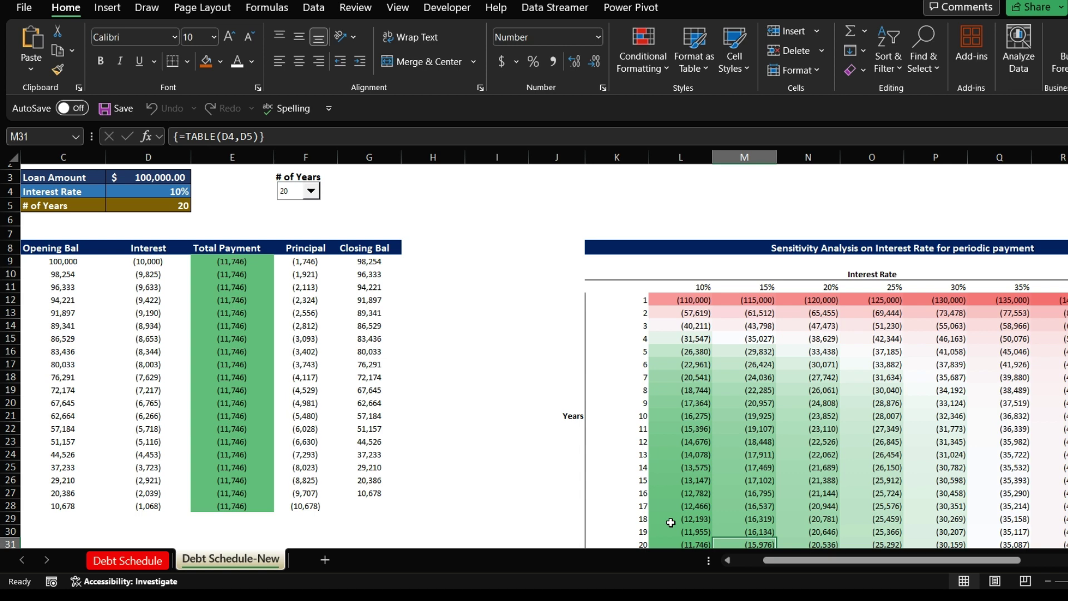
Set the first three interest rate headers of the sensitivity table, L11:N11, to 5%, 10% and 15%
left_click(689, 286)
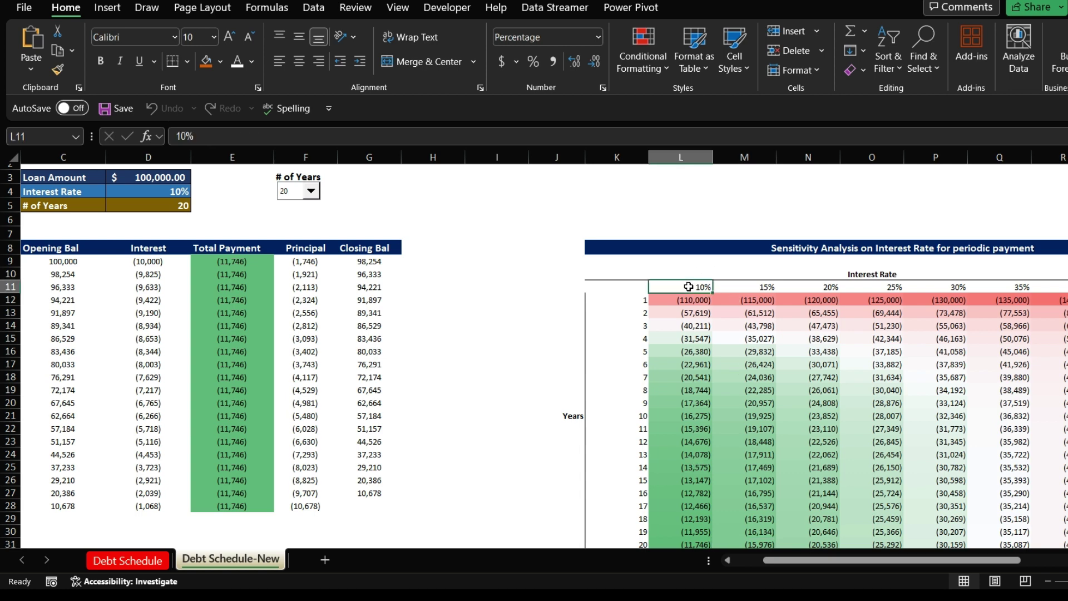
type("5")
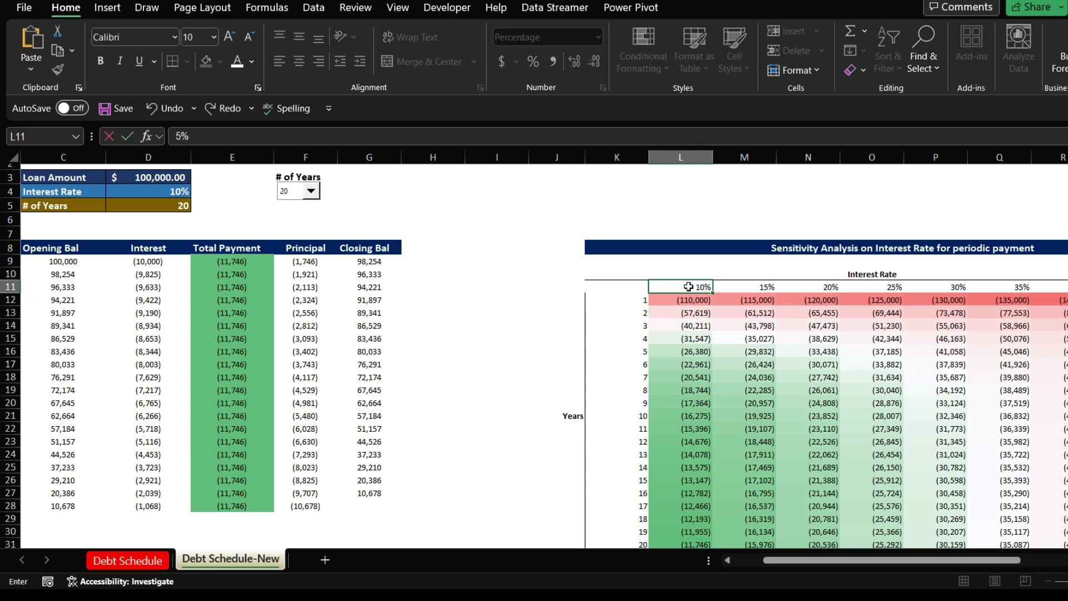
key("Return")
left_click(754, 289)
type("1")
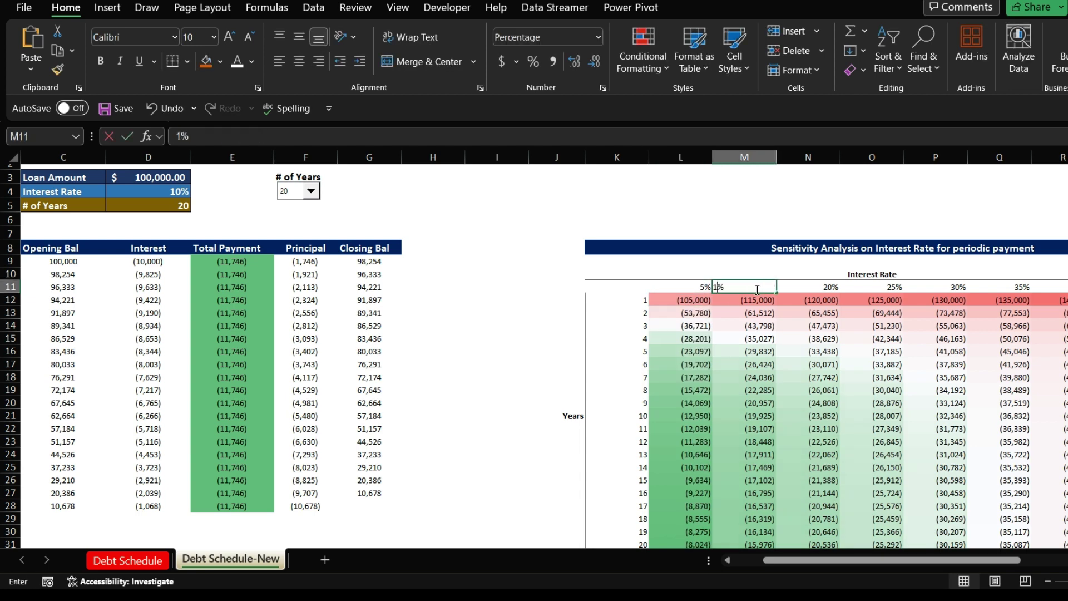
type("0")
left_click(812, 288)
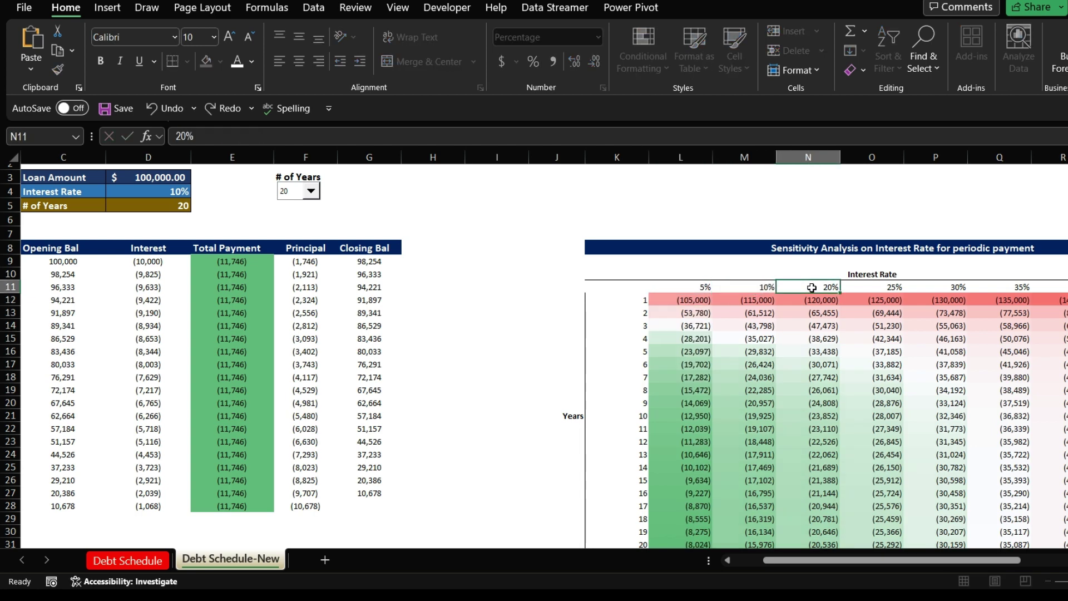
type("15%")
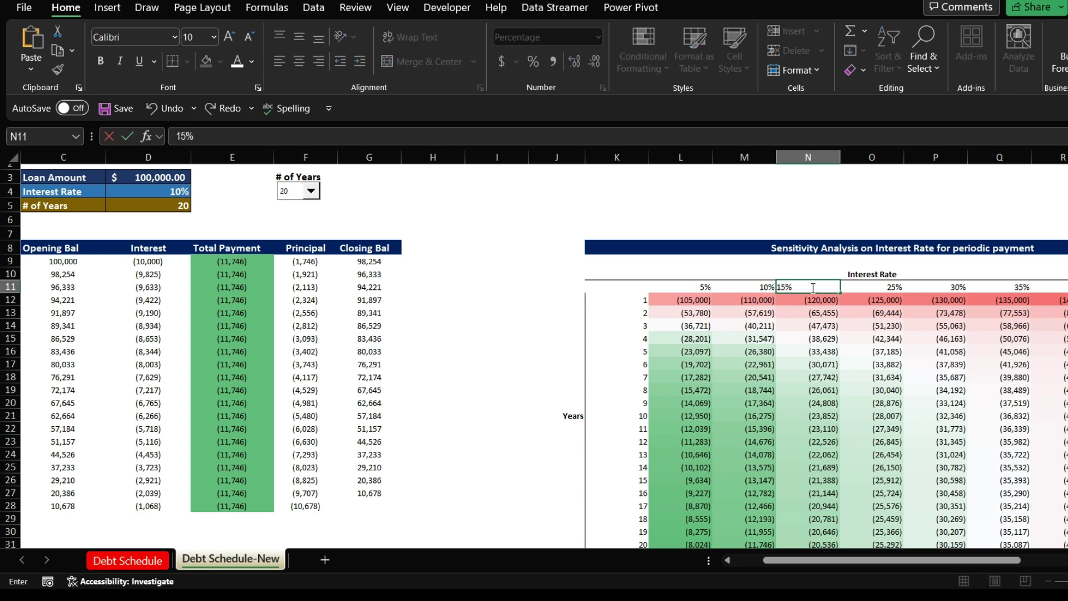
key("Return")
Set the sensitivity table's interest rate headers in O11:Q11 to 20%, 25% and 30%
left_click(876, 289)
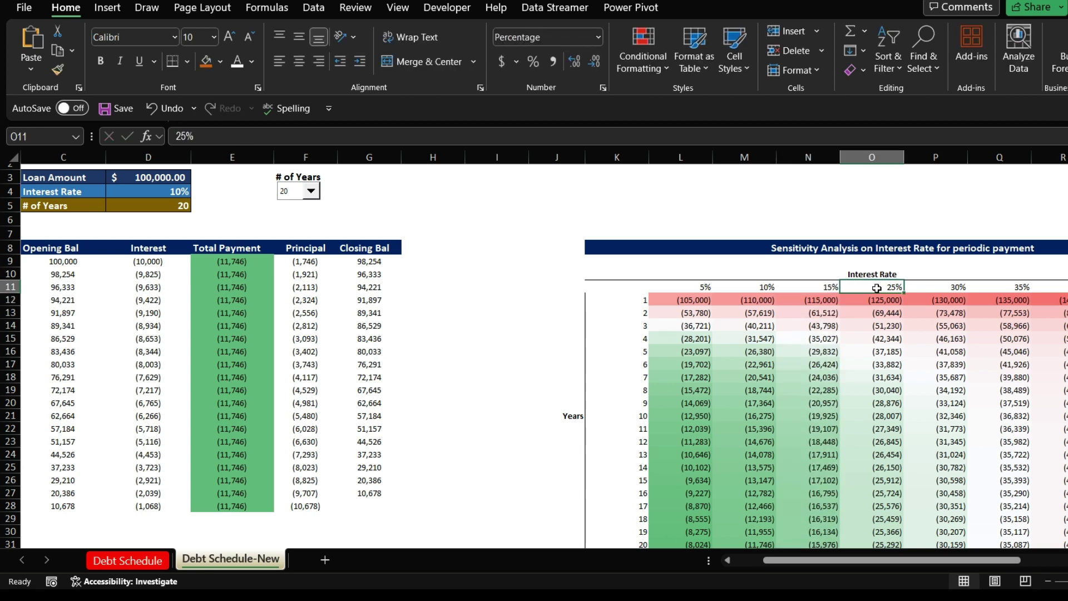
type("20%")
key("Return")
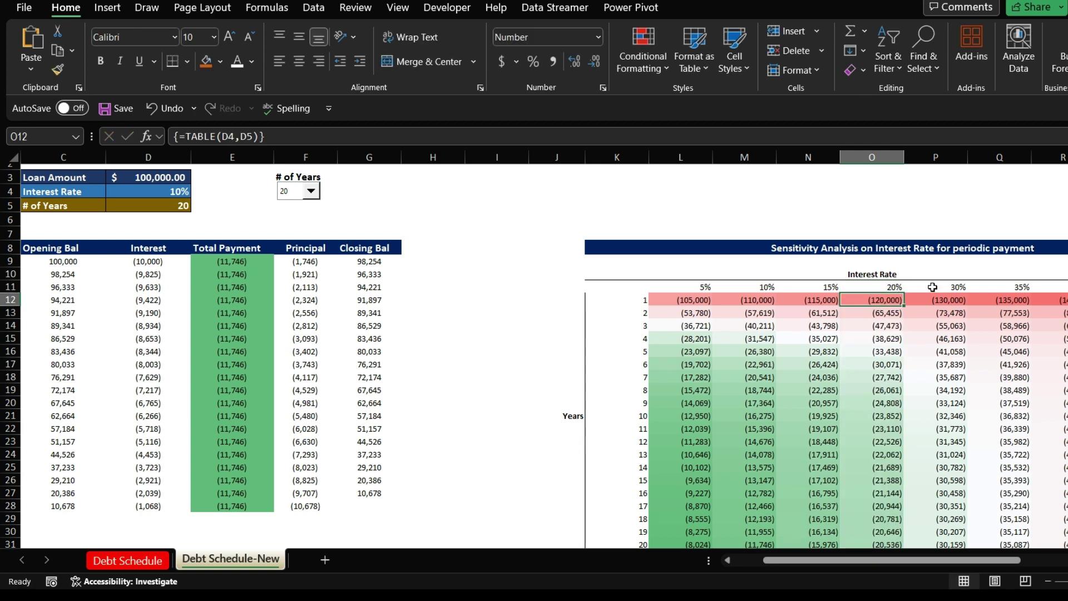
left_click(940, 286)
type("25")
key("Return")
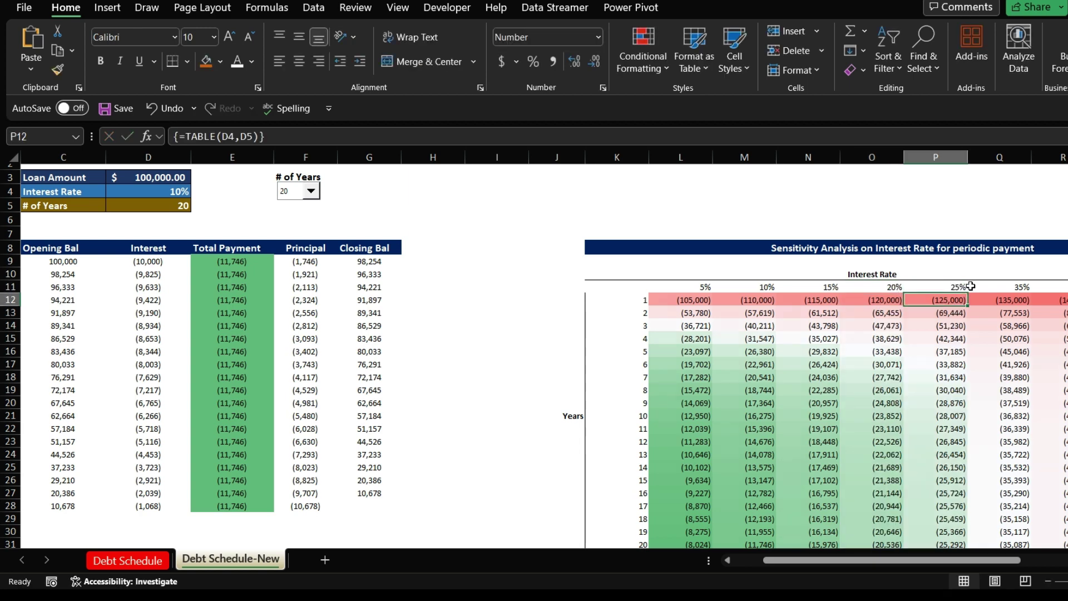
left_click(1003, 286)
type("3")
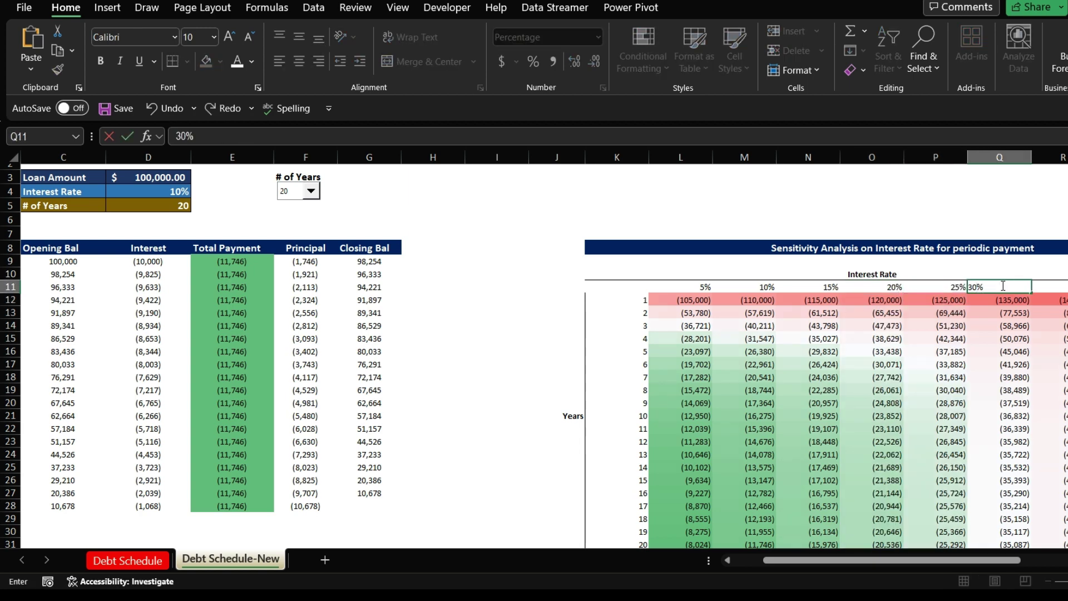
type("0")
key("Return")
Set the sensitivity table's interest rate headers in R11 and S11 to 35% and 40%
left_click(1053, 287)
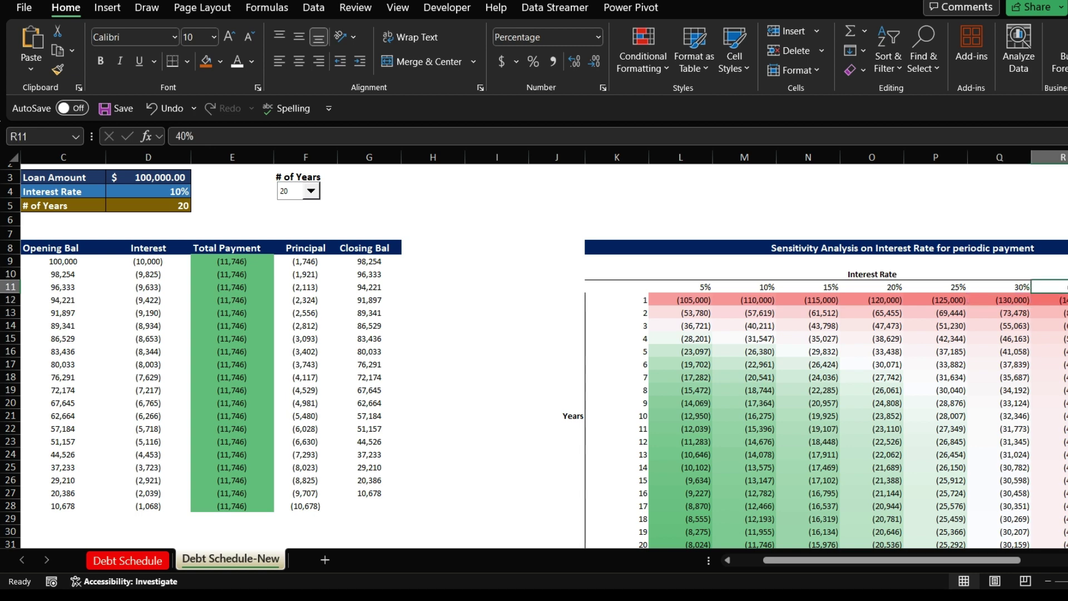
type("35")
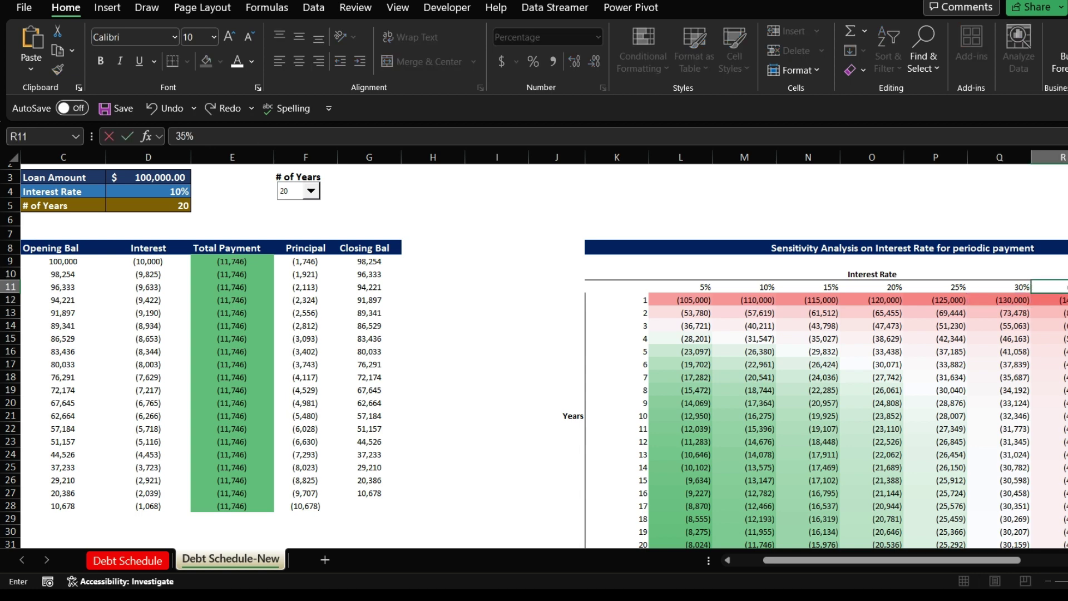
key("Return")
key("Up")
key("Right")
type("40")
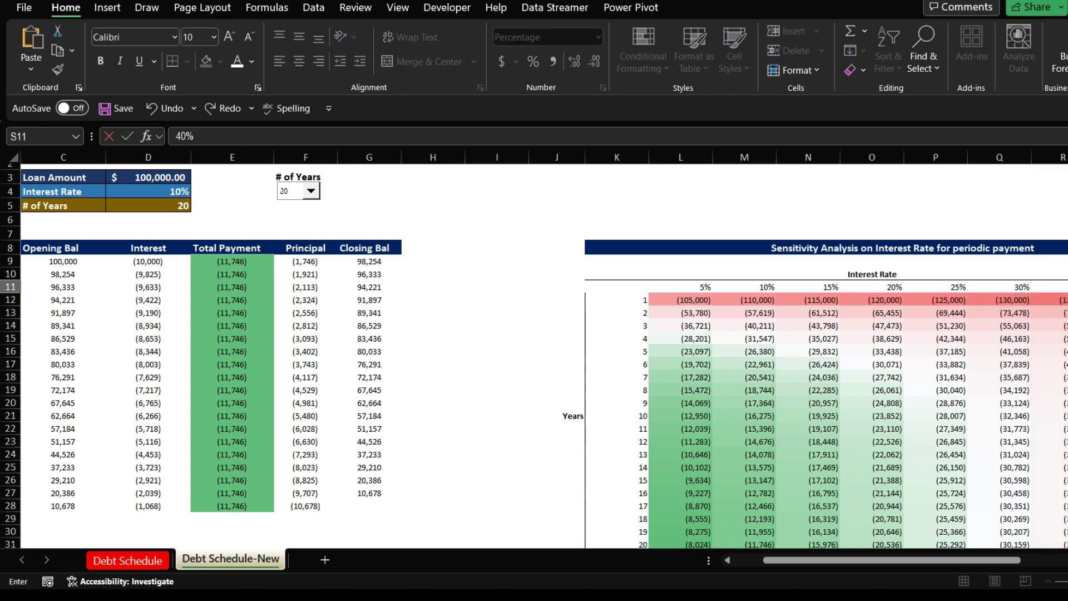
key("Return")
left_click(907, 354)
Compare the 5%, 20-year payment in L31 with the loan's rate and years inputs and the schedule's Total Payment column
left_click(701, 315)
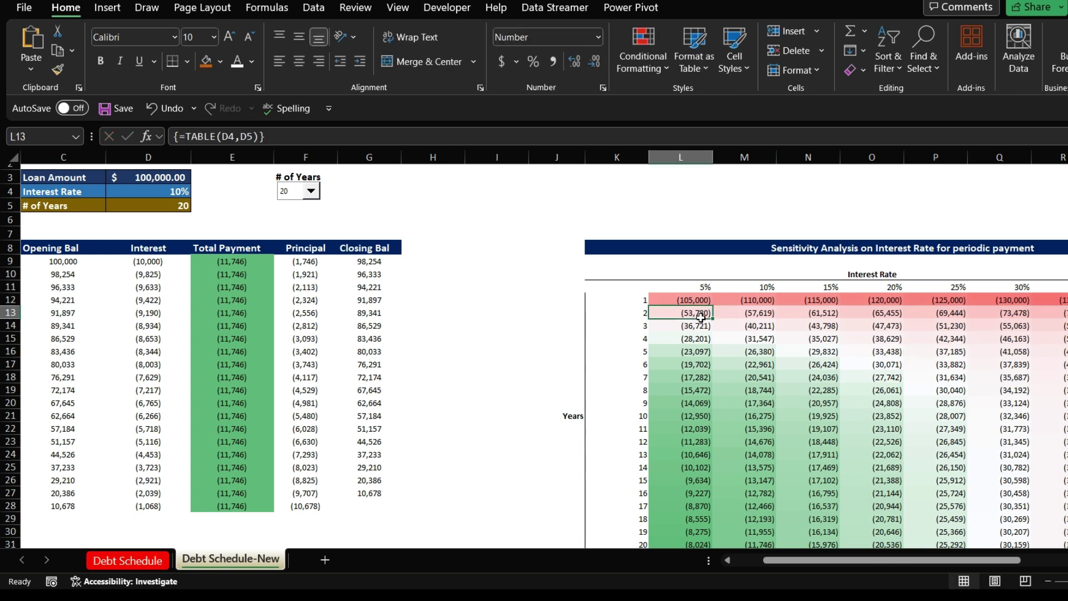
left_click(685, 284)
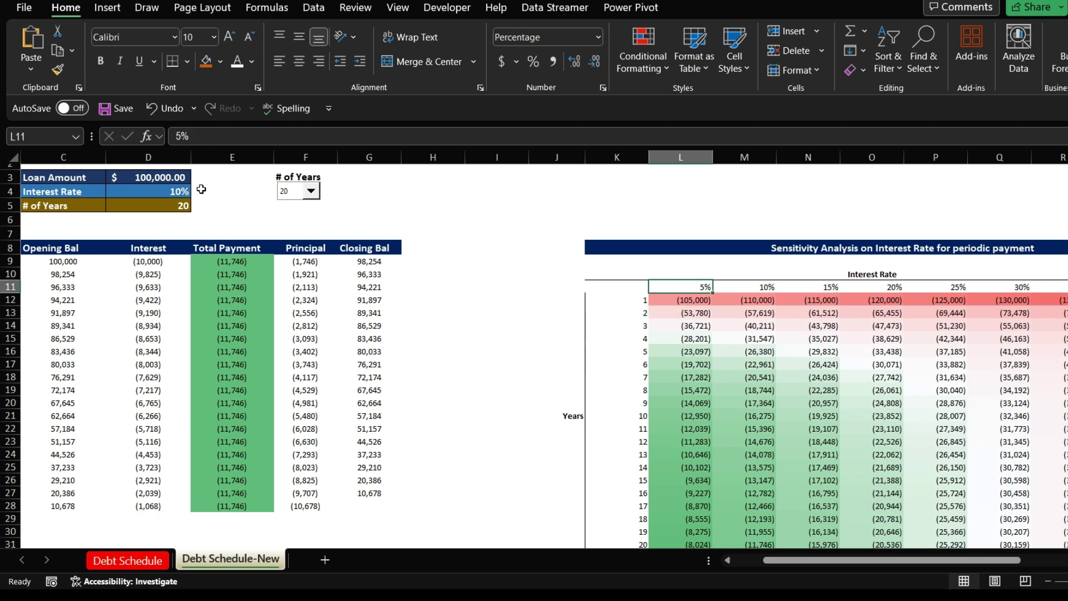
left_click(170, 192)
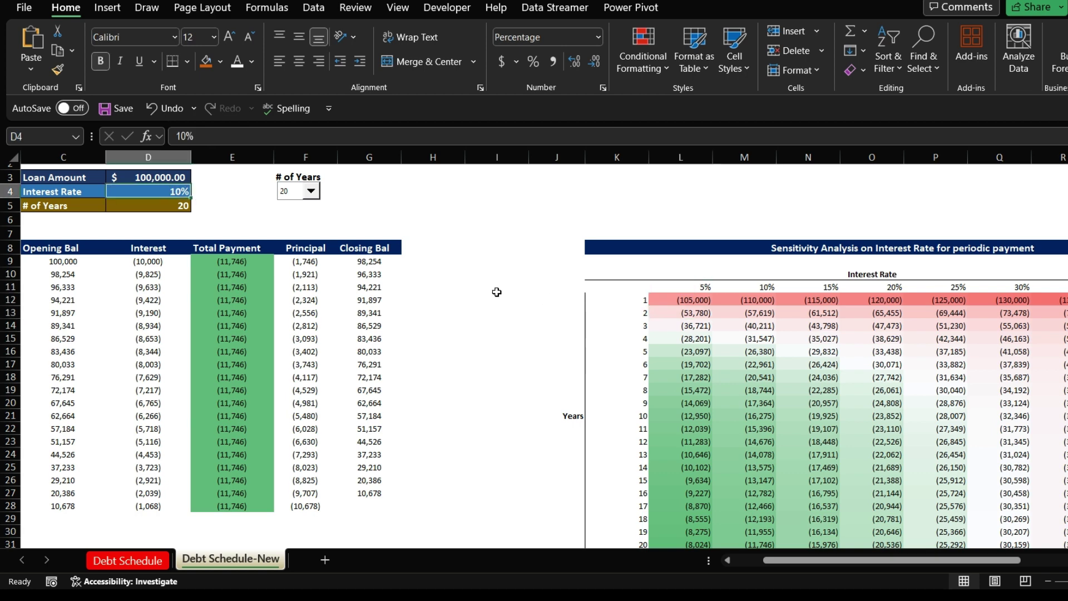
left_click(167, 205)
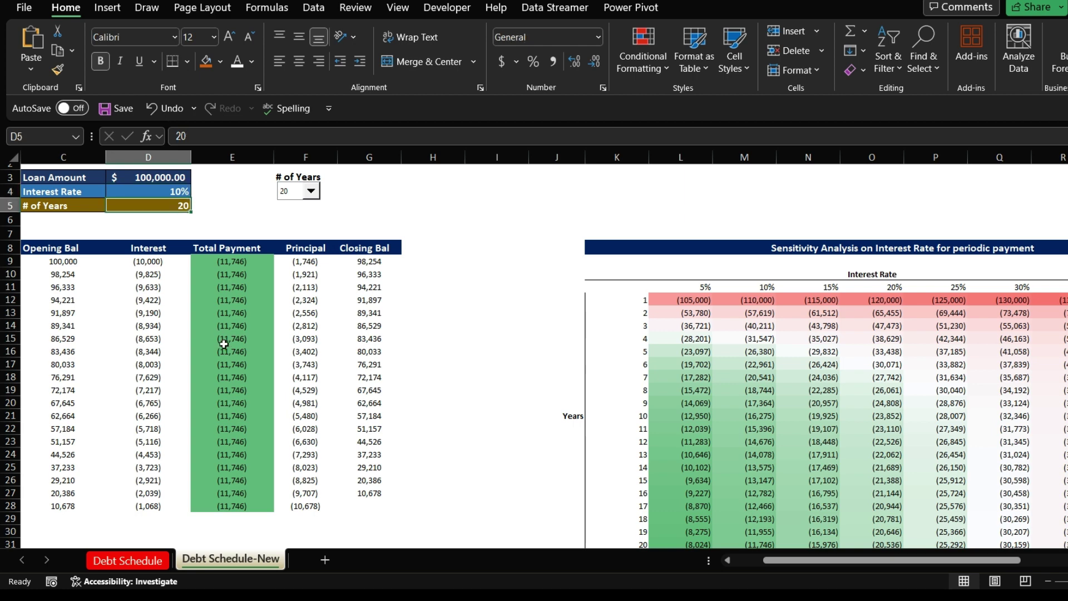
left_click(690, 543)
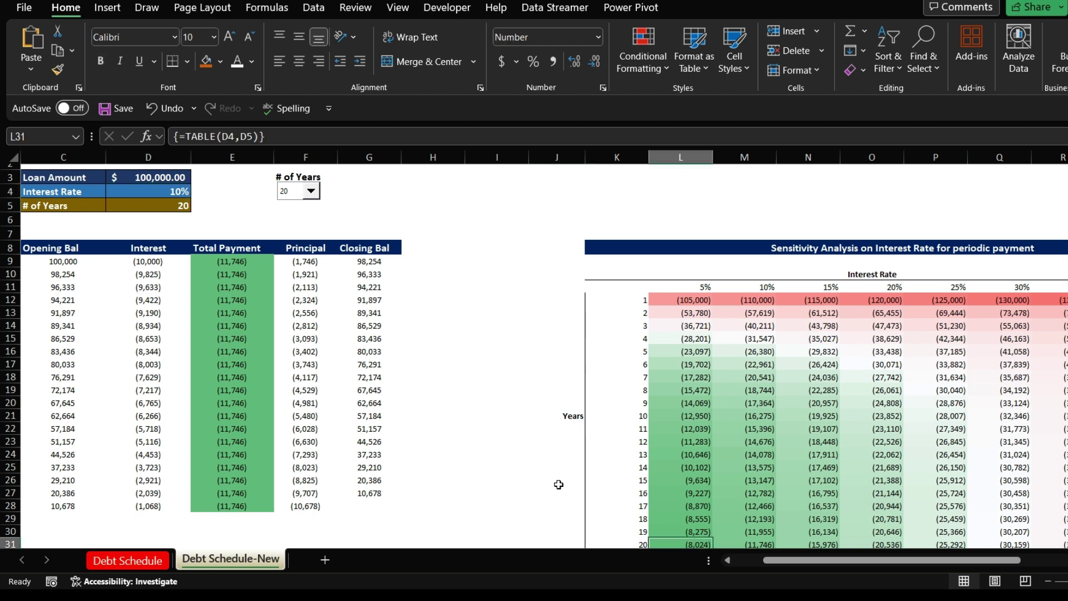
left_click(208, 403)
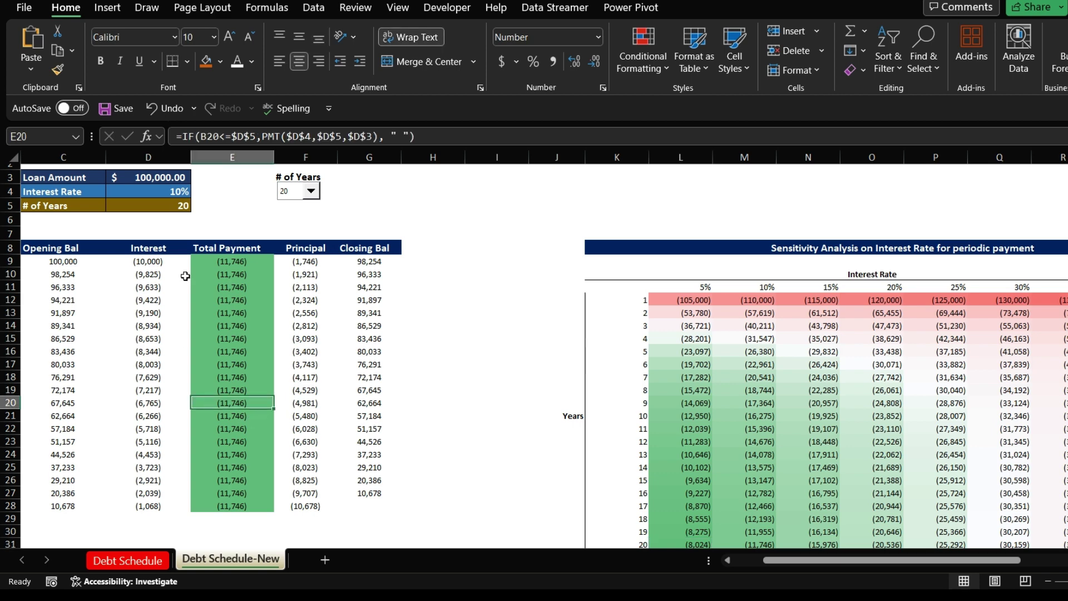
Look through the available # of Years options back to 1, keeping the current selection
left_click(339, 206)
left_click(310, 191)
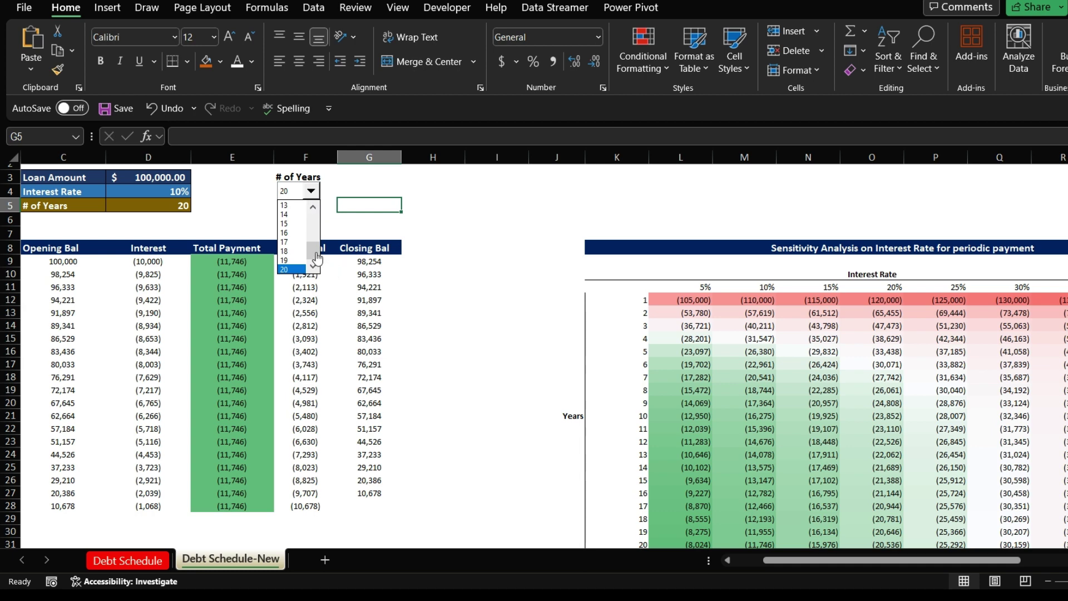
left_click_drag(314, 248, 312, 219)
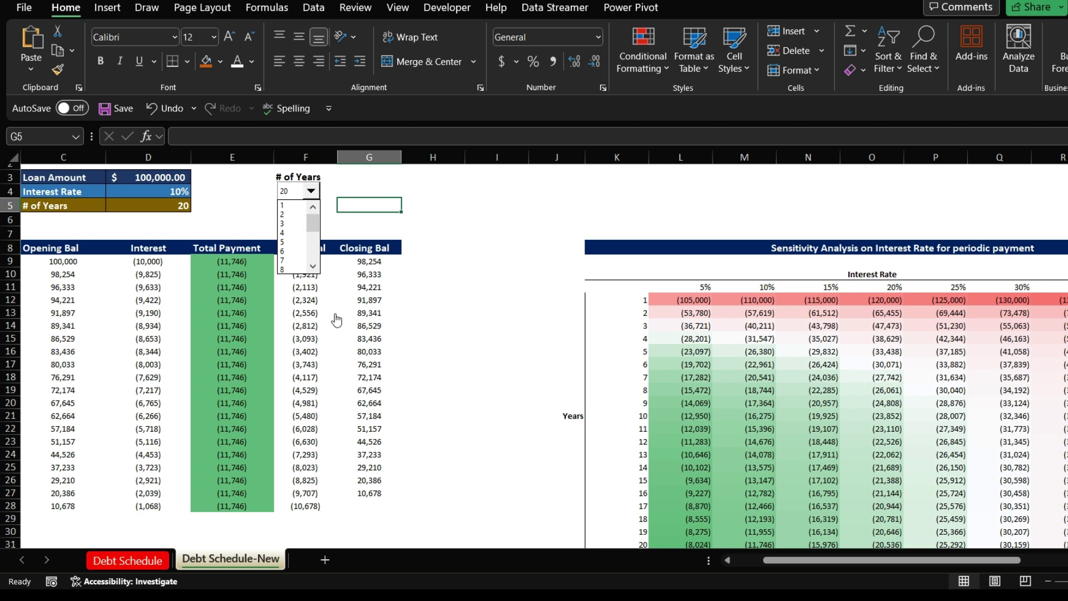
key("Escape")
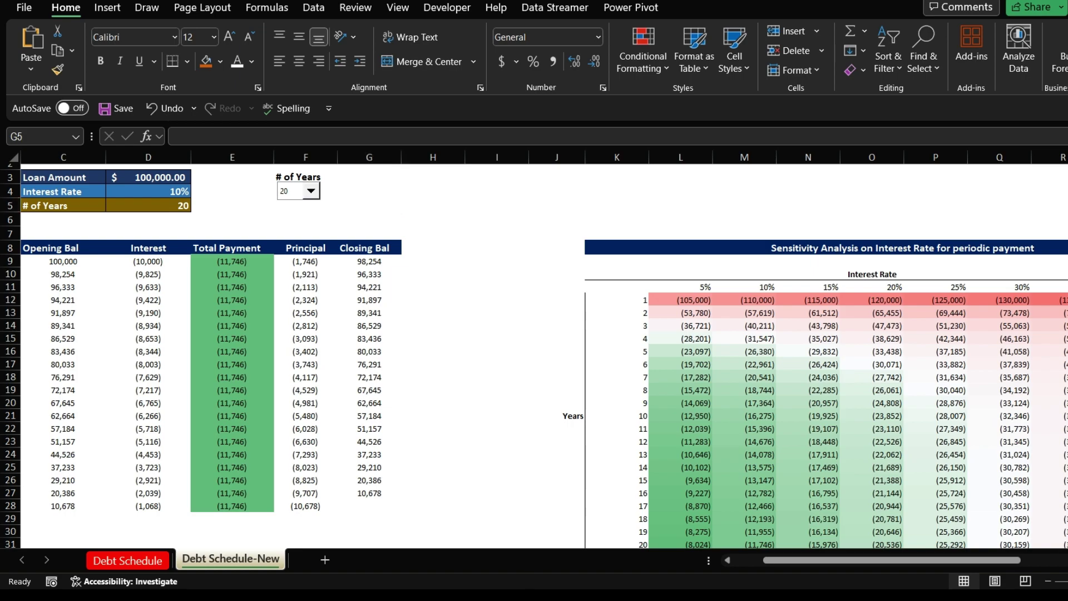